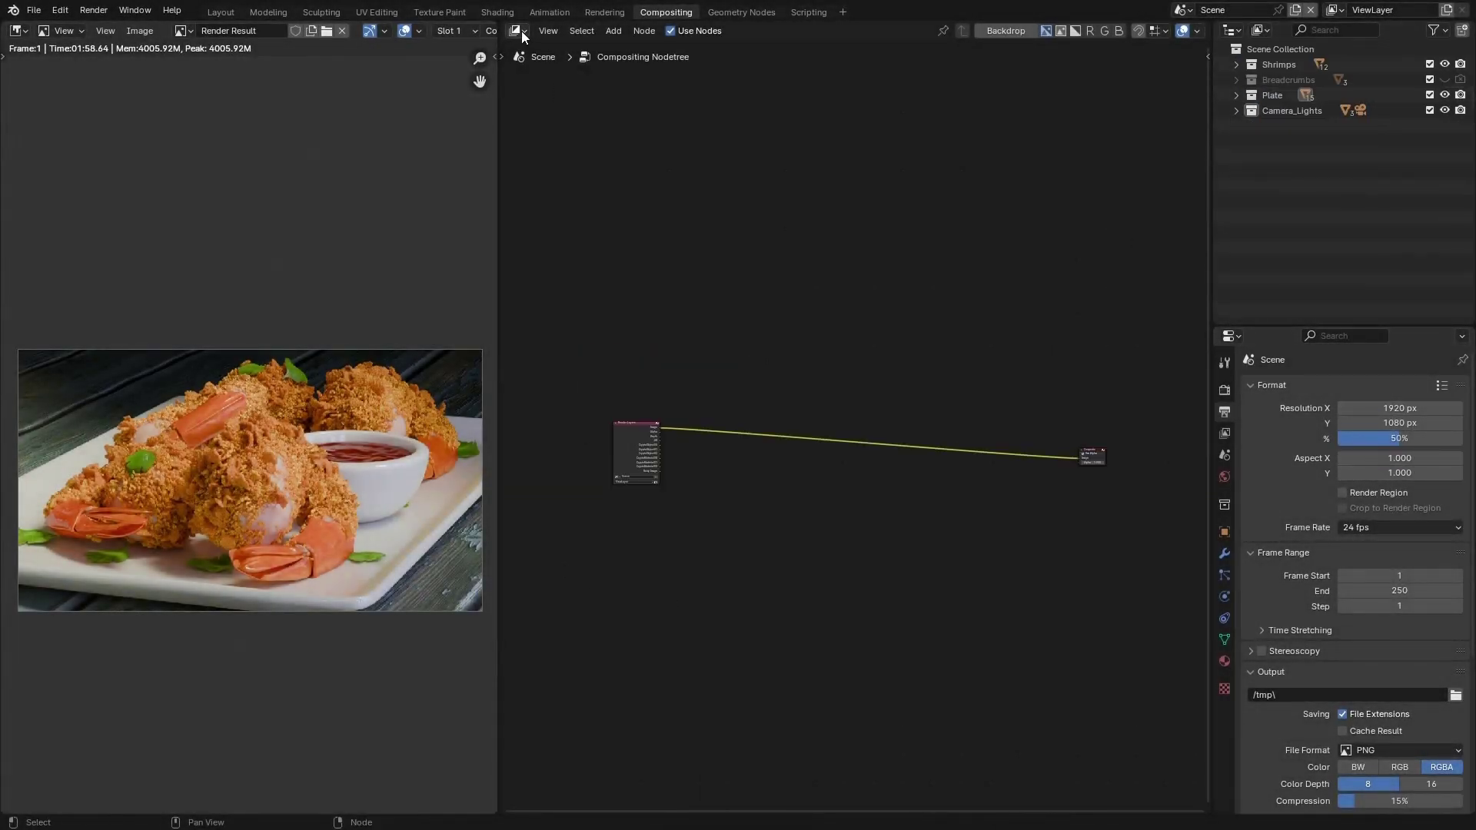
Step: Show the Compositor in the node area and examine the Render Layers and Composite nodes
{"action": "left_click", "coordinate": [518, 31]}
{"action": "left_click", "coordinate": [563, 125]}
{"action": "scroll", "coordinate": [638, 431], "scroll_direction": "up", "scroll_amount": 6}
{"action": "left_click", "coordinate": [641, 402]}
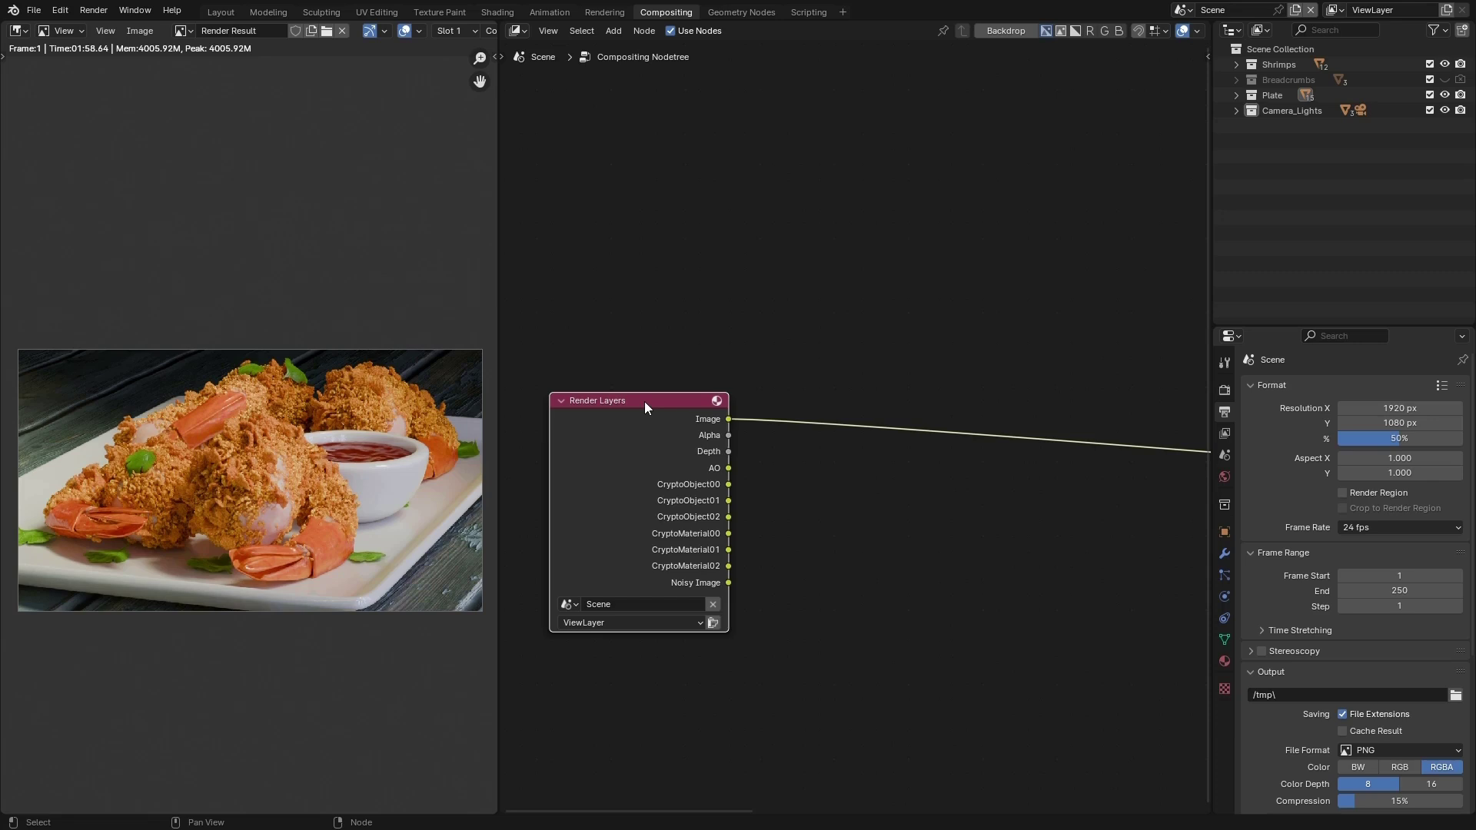
{"action": "scroll", "coordinate": [644, 402], "scroll_direction": "down", "scroll_amount": 8}
{"action": "scroll", "coordinate": [1081, 395], "scroll_direction": "up", "scroll_amount": 2}
{"action": "scroll", "coordinate": [687, 392], "scroll_direction": "up", "scroll_amount": 3}
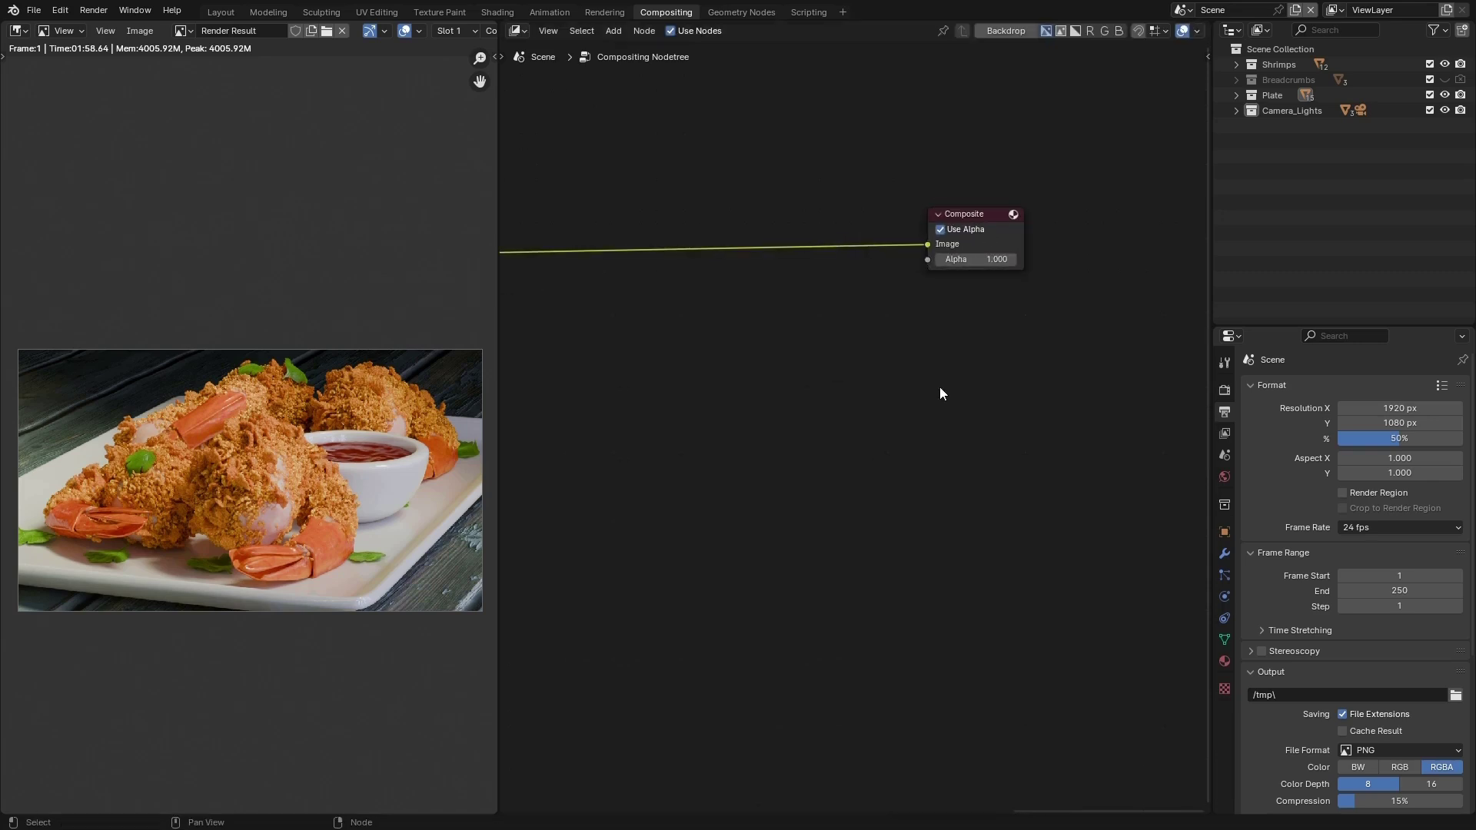
Step: Add a Viewer node below the Composite node
{"action": "key", "text": "F3"}
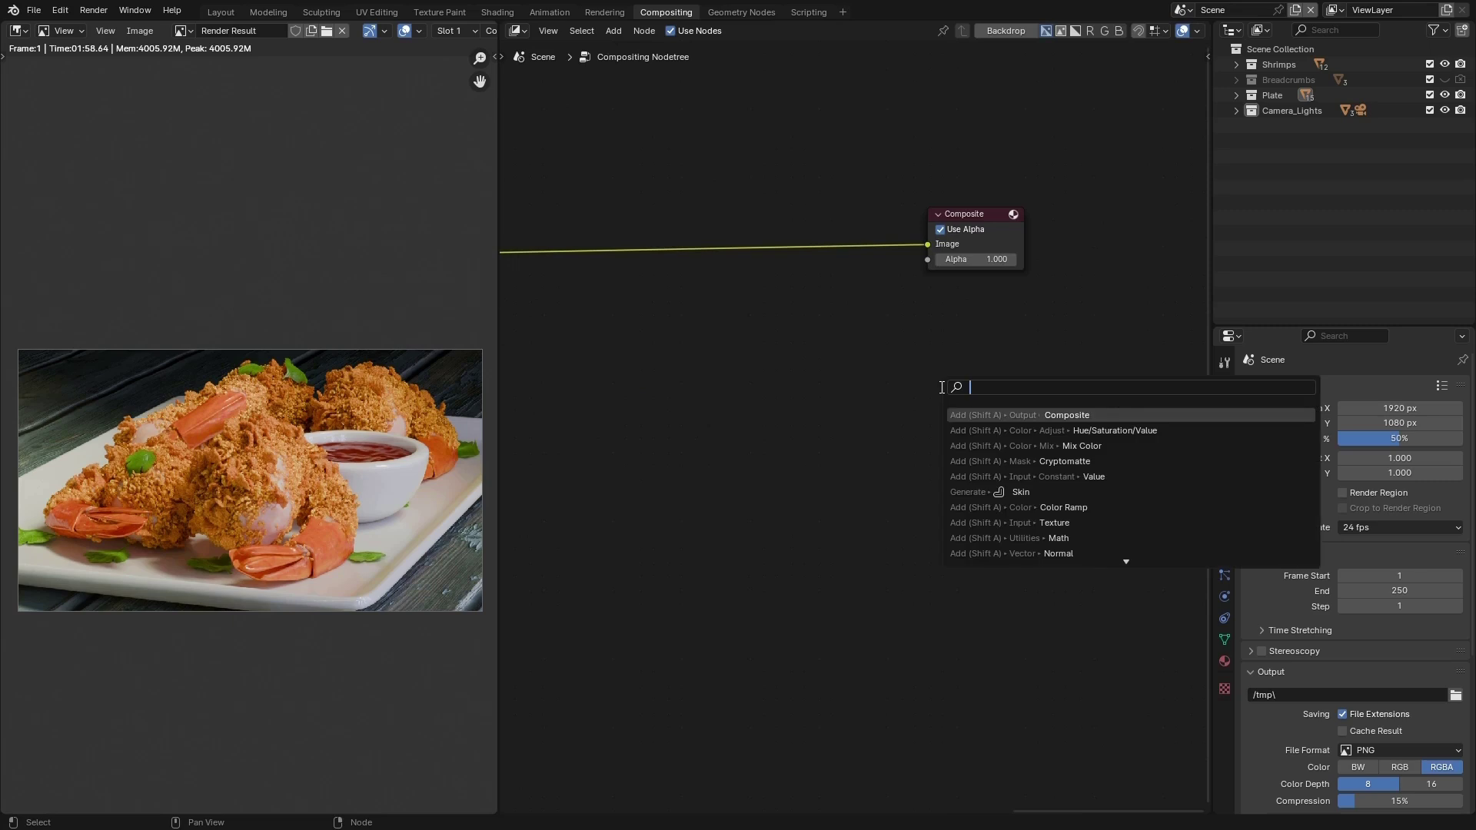
{"action": "type", "text": "view"}
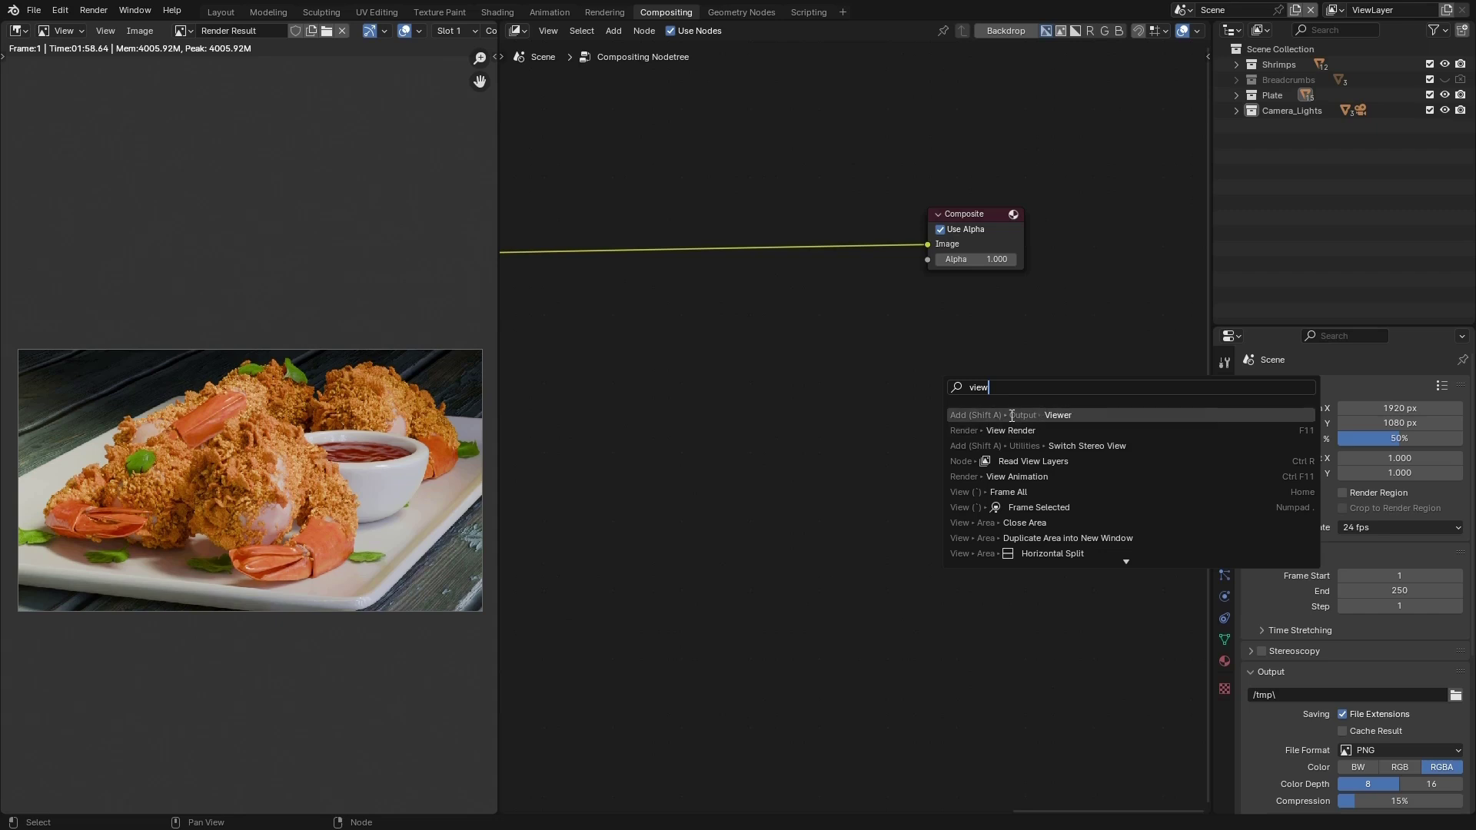
{"action": "left_click", "coordinate": [1000, 415]}
{"action": "left_click", "coordinate": [978, 348]}
Step: Link the Render Layers image to the Viewer node and display the Viewer Node image in the image editor
{"action": "scroll", "coordinate": [1041, 493], "scroll_direction": "down", "scroll_amount": 4}
{"action": "scroll", "coordinate": [750, 459], "scroll_direction": "left", "scroll_amount": 3, "text": "ctrl"}
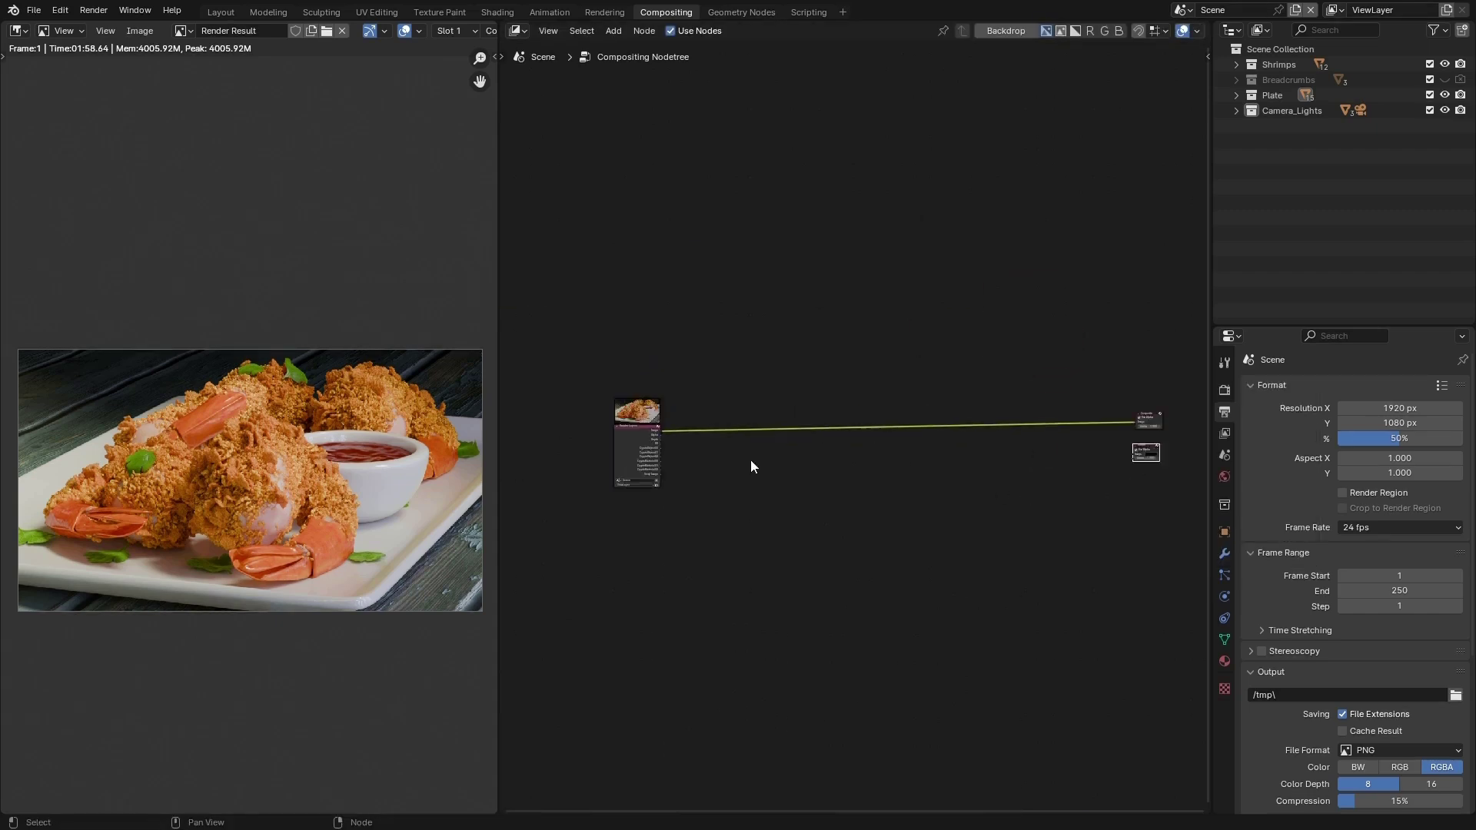
{"action": "scroll", "coordinate": [598, 420], "scroll_direction": "up", "scroll_amount": 2}
{"action": "left_click", "coordinate": [593, 416], "text": "ctrl+shift"}
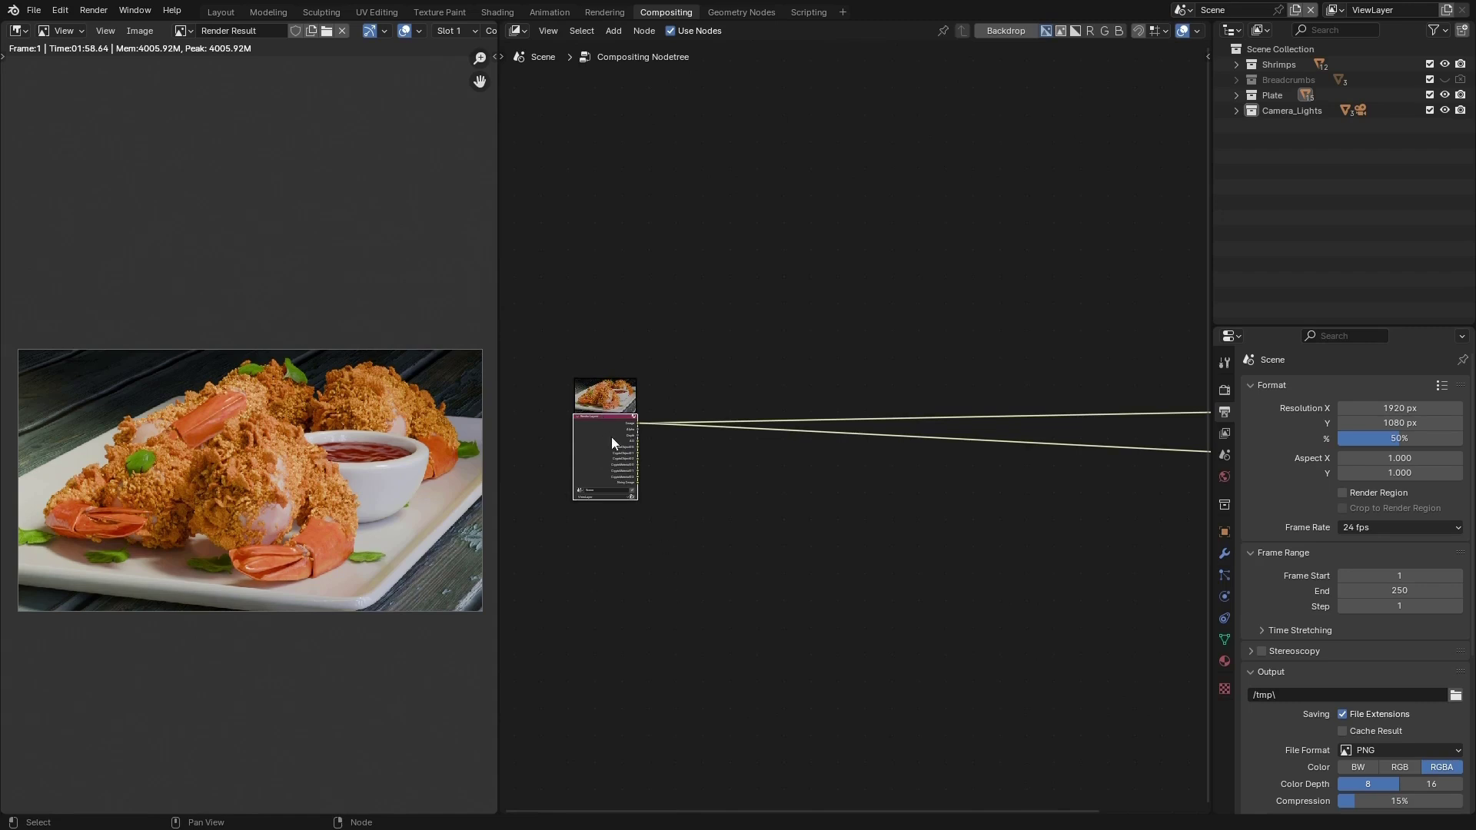
{"action": "left_click", "coordinate": [189, 32]}
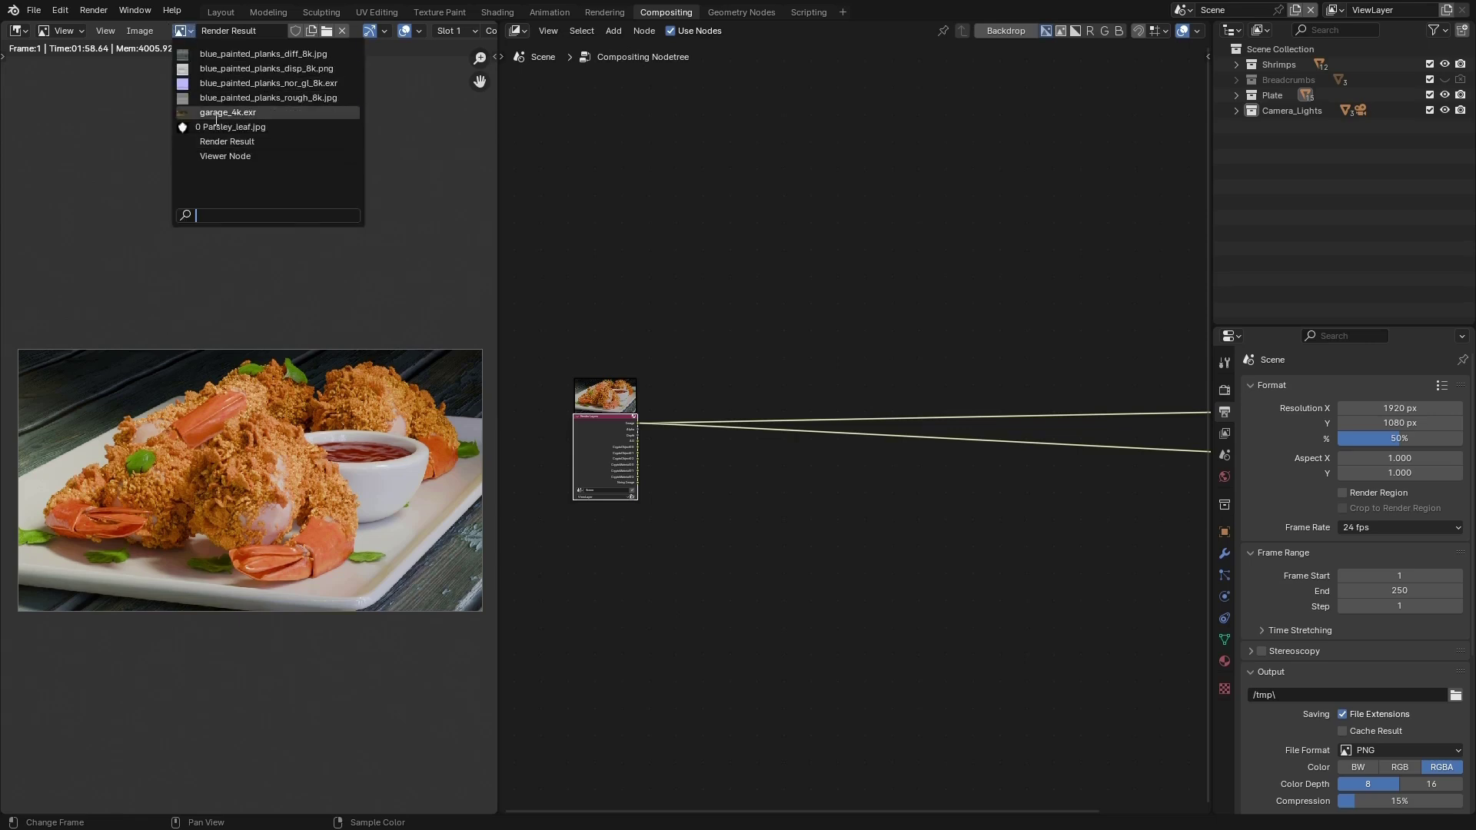
{"action": "left_click", "coordinate": [230, 156]}
Step: Disconnect the Composite node from the Render Layers image and delete it
{"action": "scroll", "coordinate": [999, 308], "scroll_direction": "up", "scroll_amount": 5}
{"action": "left_click_drag", "start_coordinate": [984, 258], "coordinate": [854, 259]}
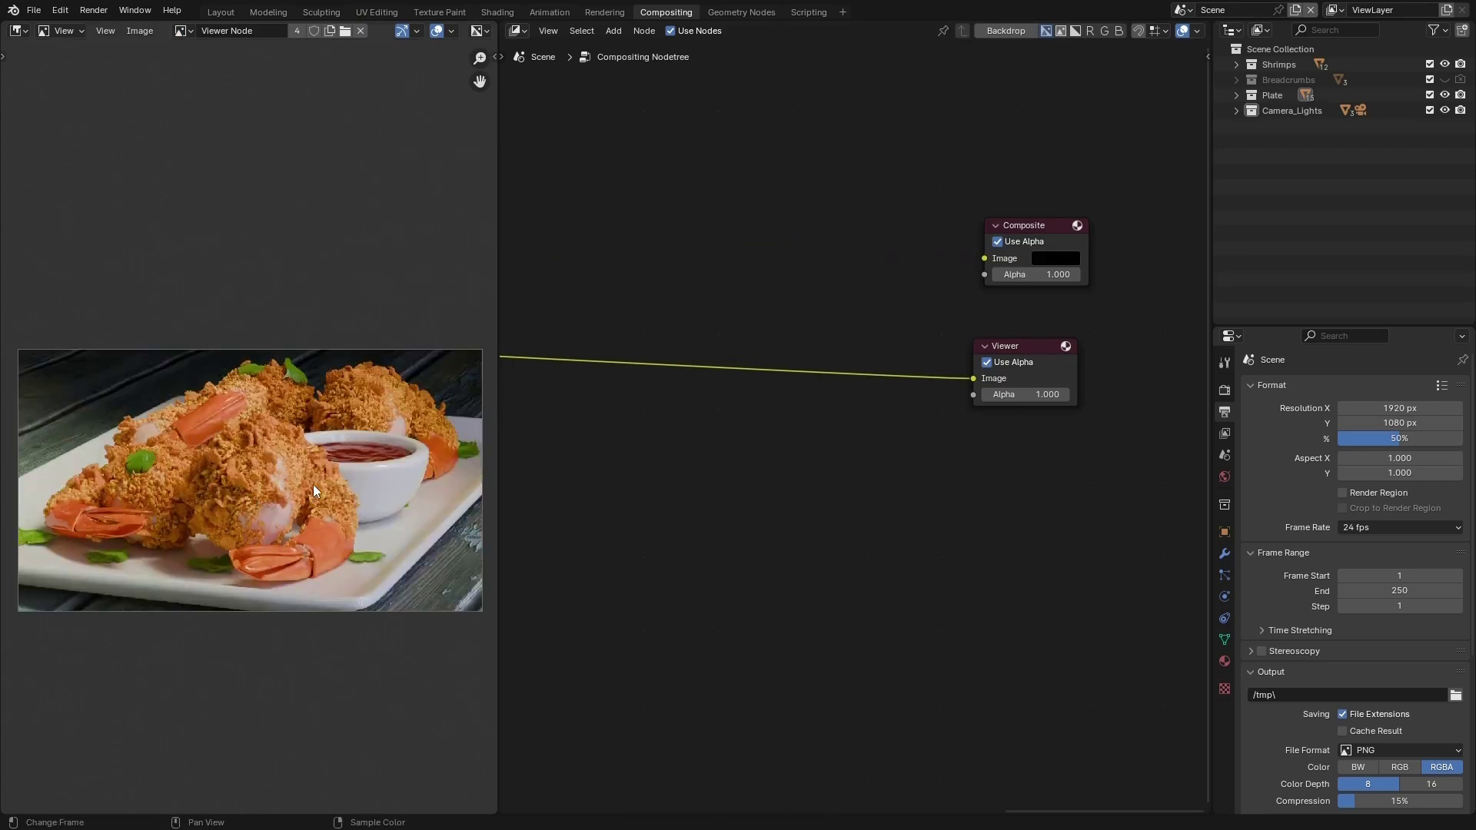
{"action": "left_click", "coordinate": [1017, 228]}
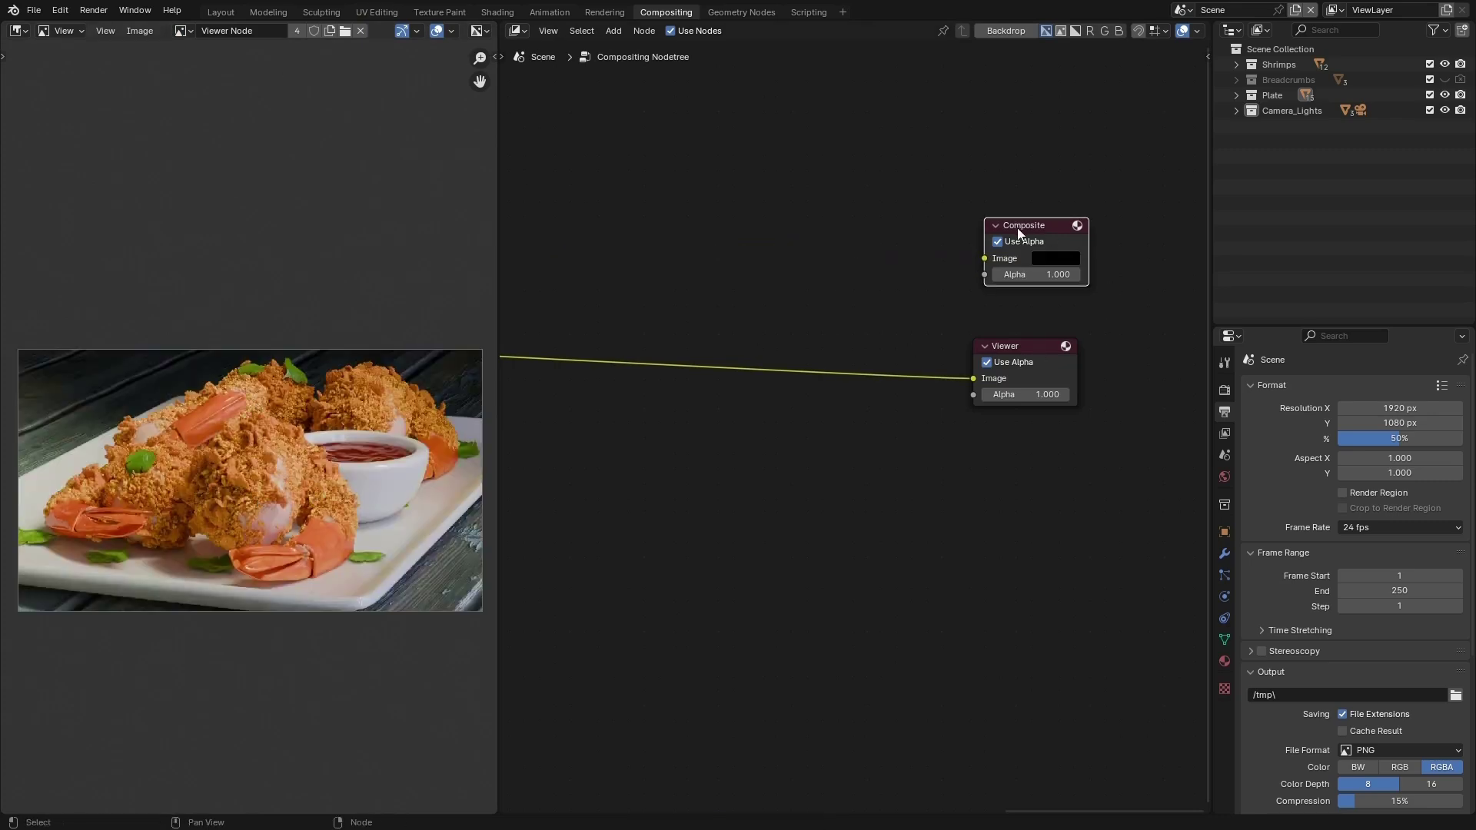
{"action": "key", "text": "x"}
Step: Widen the node editor slightly by narrowing the image editor beside it
{"action": "scroll", "coordinate": [1099, 282], "scroll_direction": "down", "scroll_amount": 8}
{"action": "scroll", "coordinate": [868, 309], "scroll_direction": "up", "scroll_amount": 4}
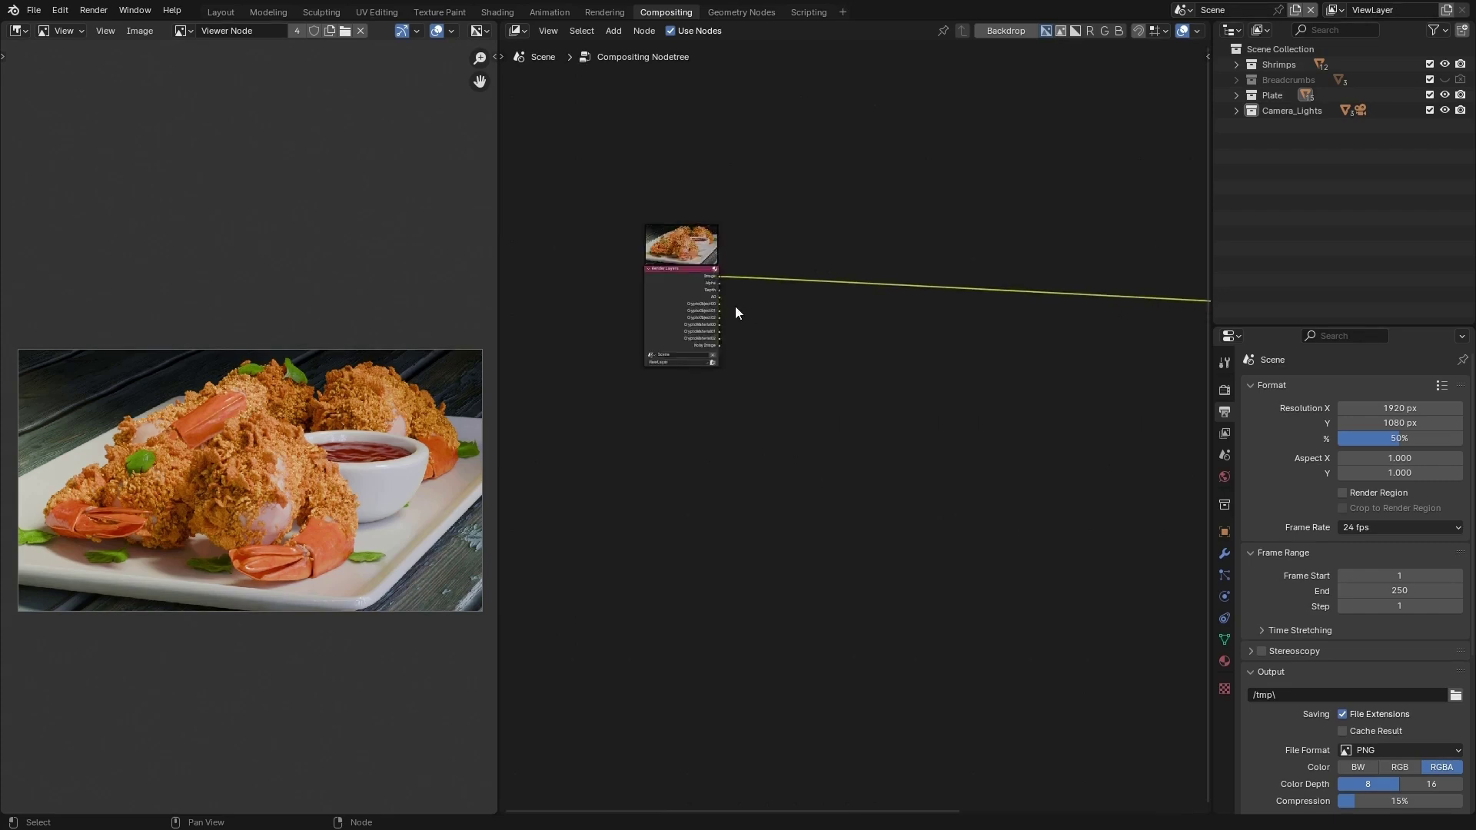
{"action": "scroll", "coordinate": [734, 306], "scroll_direction": "up", "scroll_amount": 2}
{"action": "scroll", "coordinate": [652, 286], "scroll_direction": "down", "scroll_amount": 2}
{"action": "scroll", "coordinate": [778, 366], "scroll_direction": "up", "scroll_amount": 3}
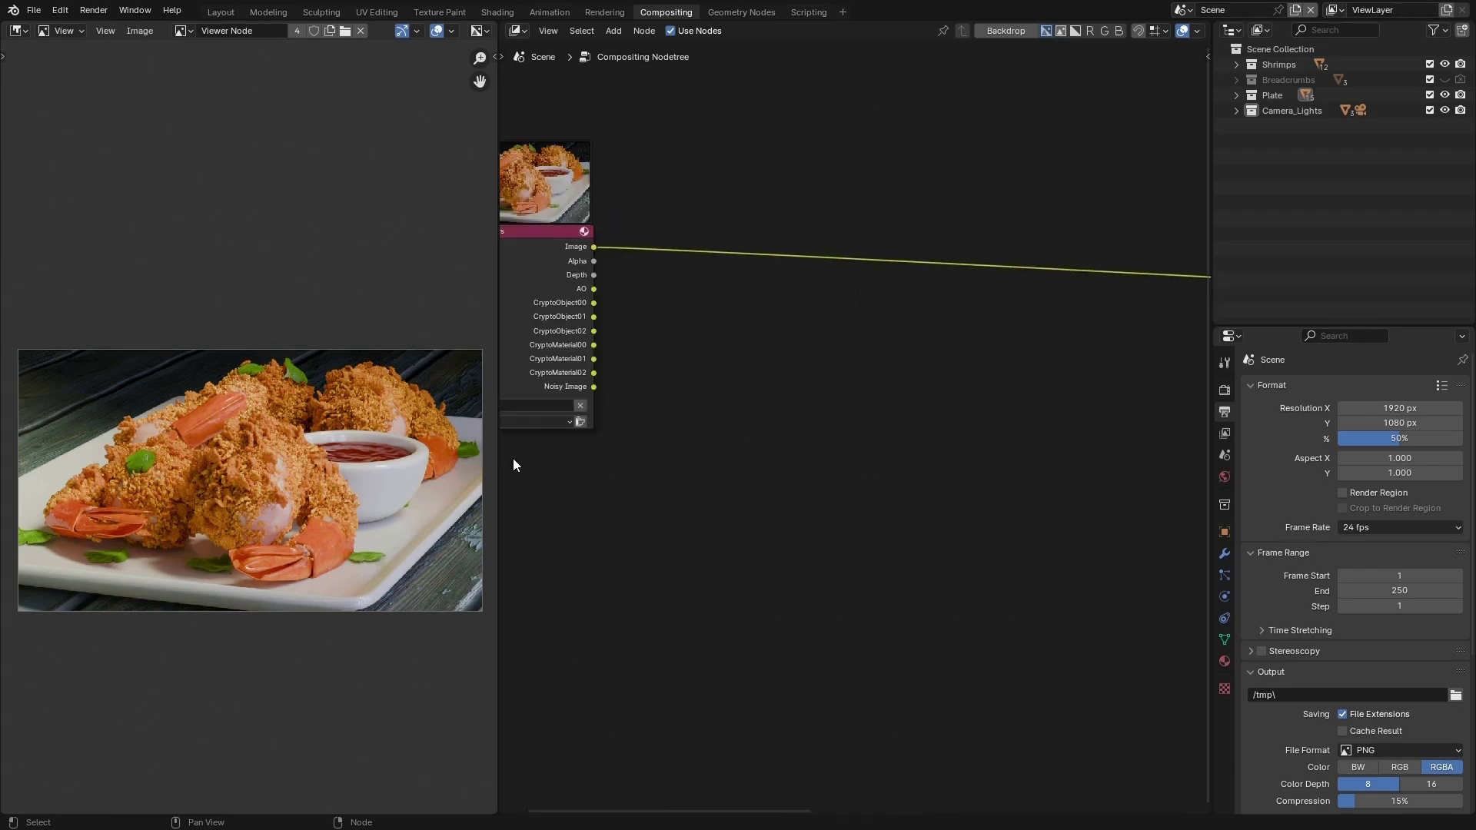
{"action": "left_click_drag", "start_coordinate": [498, 490], "coordinate": [435, 462]}
Step: Examine the breadcrumb coating on the shrimps up close in the rendered image
{"action": "scroll", "coordinate": [334, 421], "scroll_direction": "down", "scroll_amount": 1}
{"action": "scroll", "coordinate": [309, 427], "scroll_direction": "up", "scroll_amount": 2}
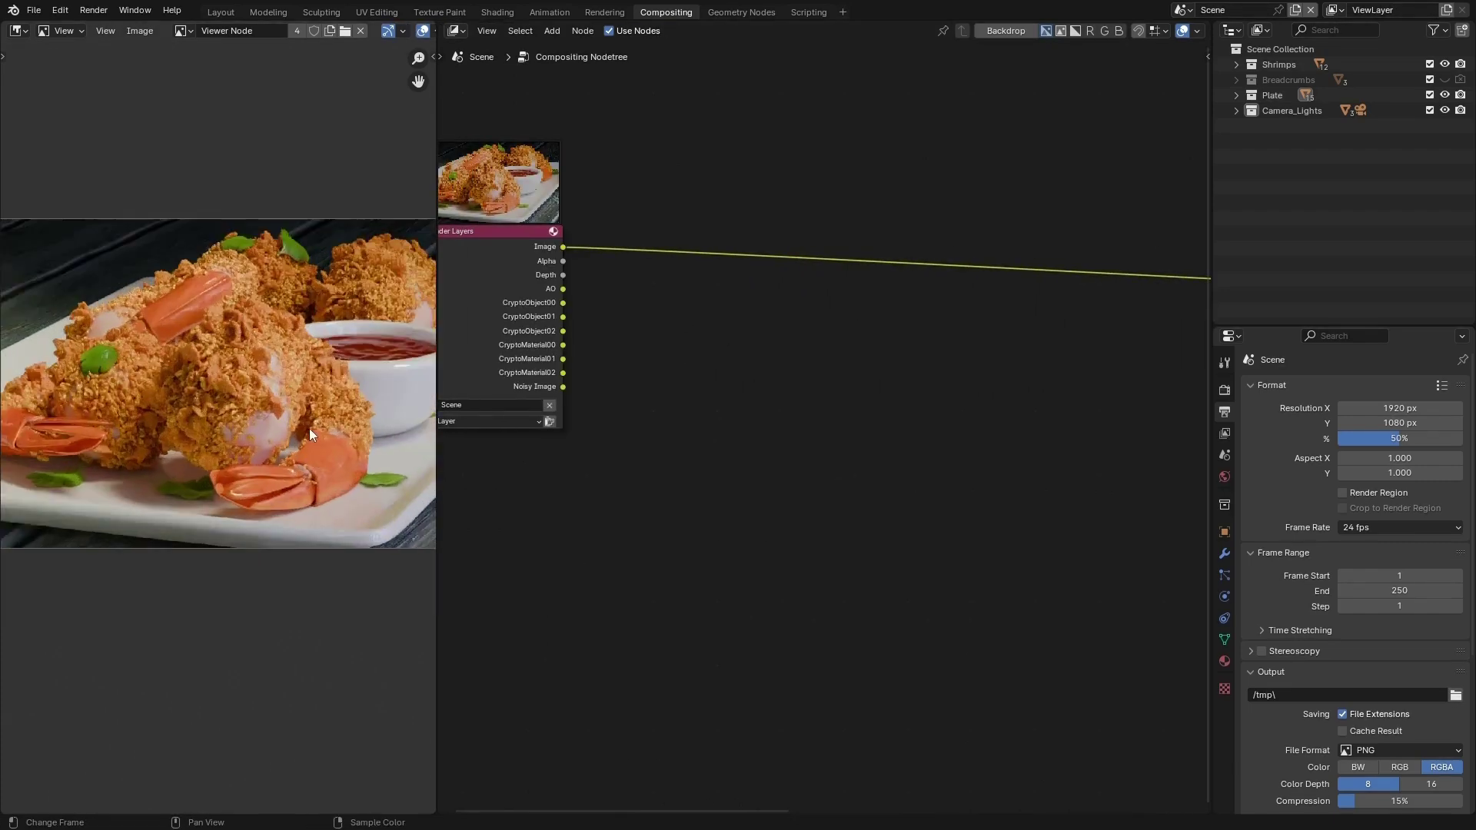
{"action": "scroll", "coordinate": [309, 427], "scroll_direction": "up", "scroll_amount": 2}
{"action": "scroll", "coordinate": [275, 393], "scroll_direction": "up", "scroll_amount": 2}
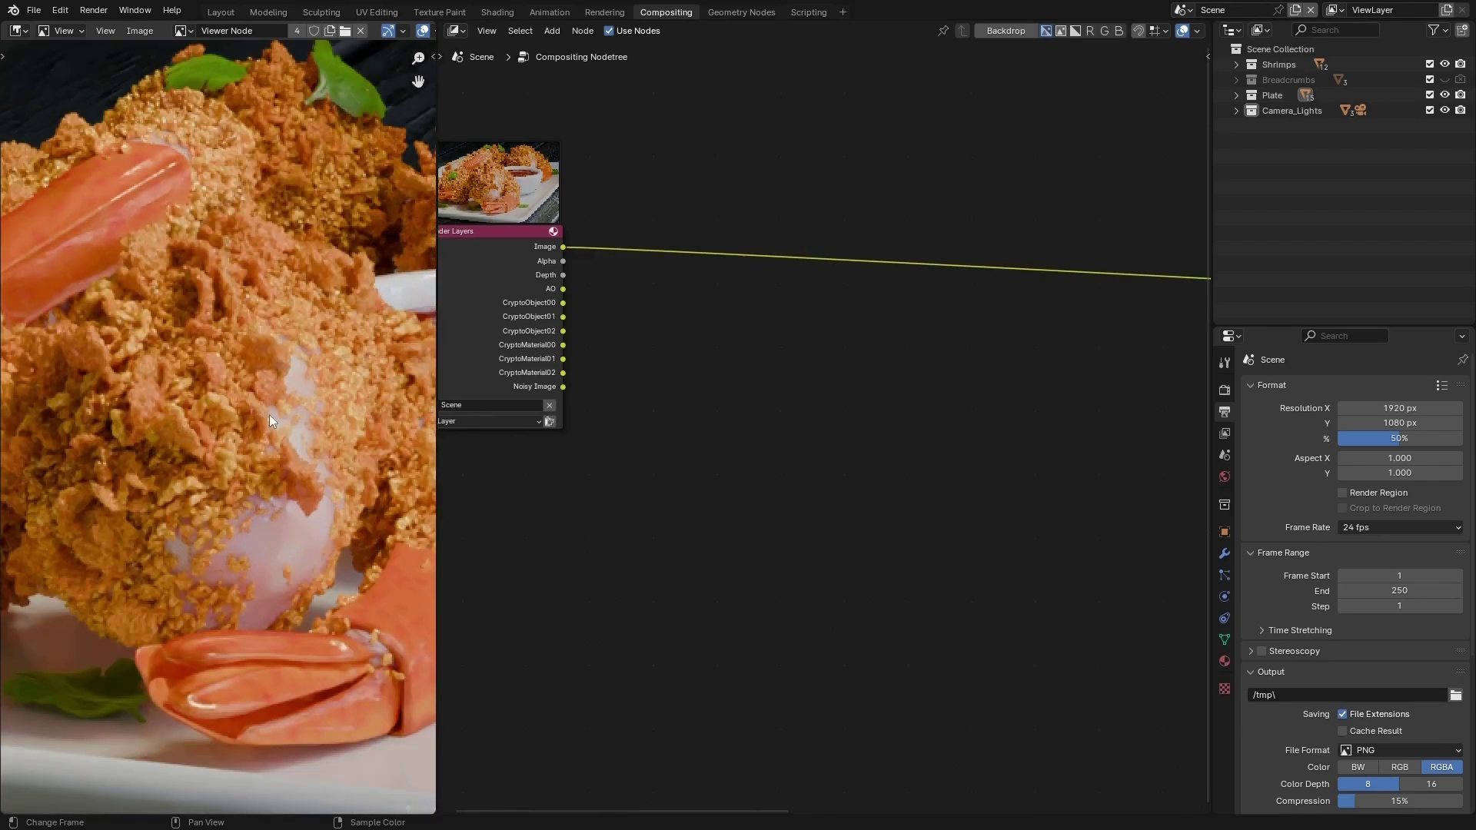
{"action": "scroll", "coordinate": [275, 458], "scroll_direction": "up", "scroll_amount": 2}
{"action": "scroll", "coordinate": [350, 407], "scroll_direction": "down", "scroll_amount": 2}
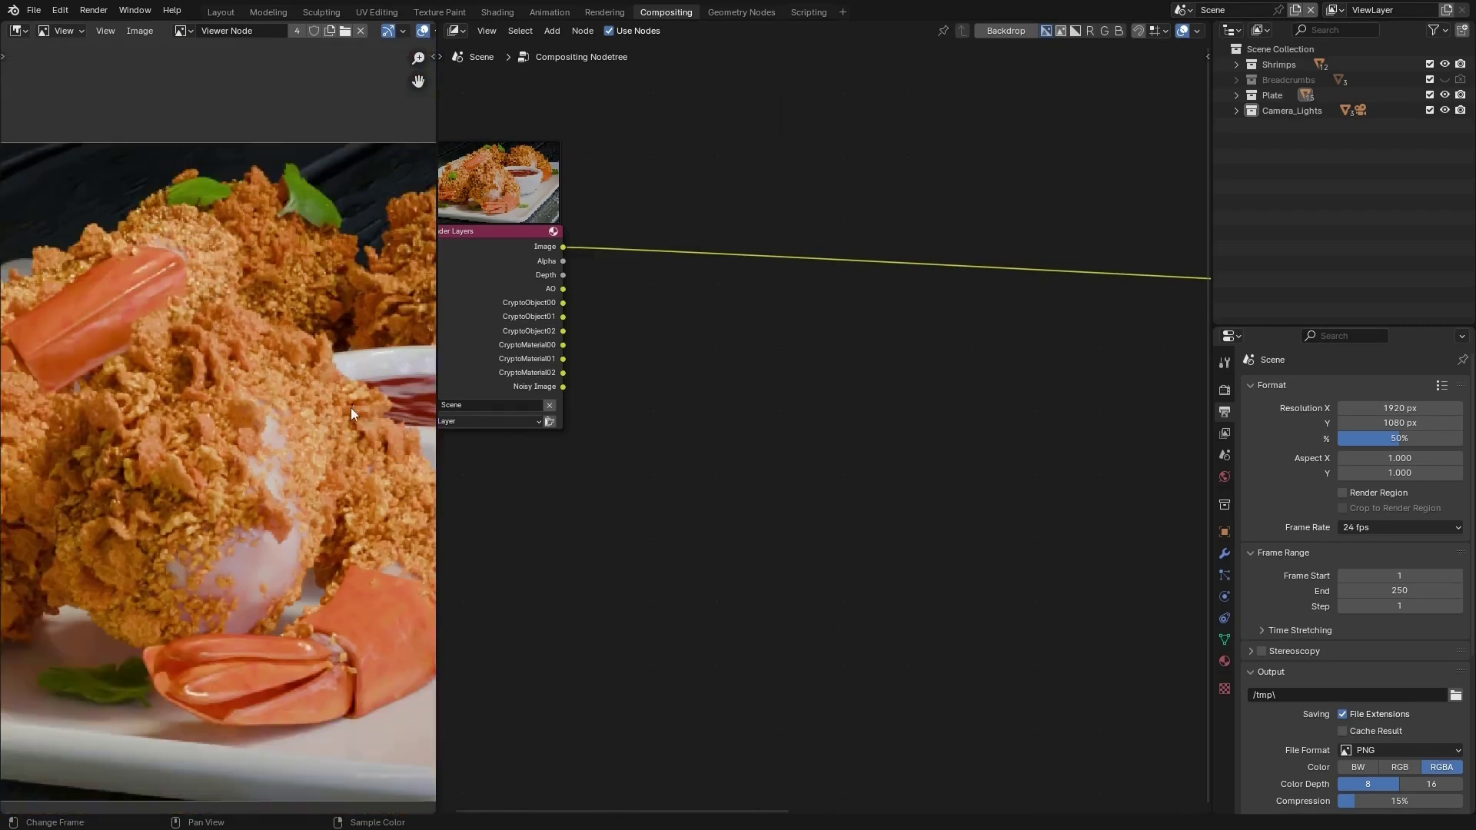
{"action": "scroll", "coordinate": [286, 395], "scroll_direction": "up", "scroll_amount": 2}
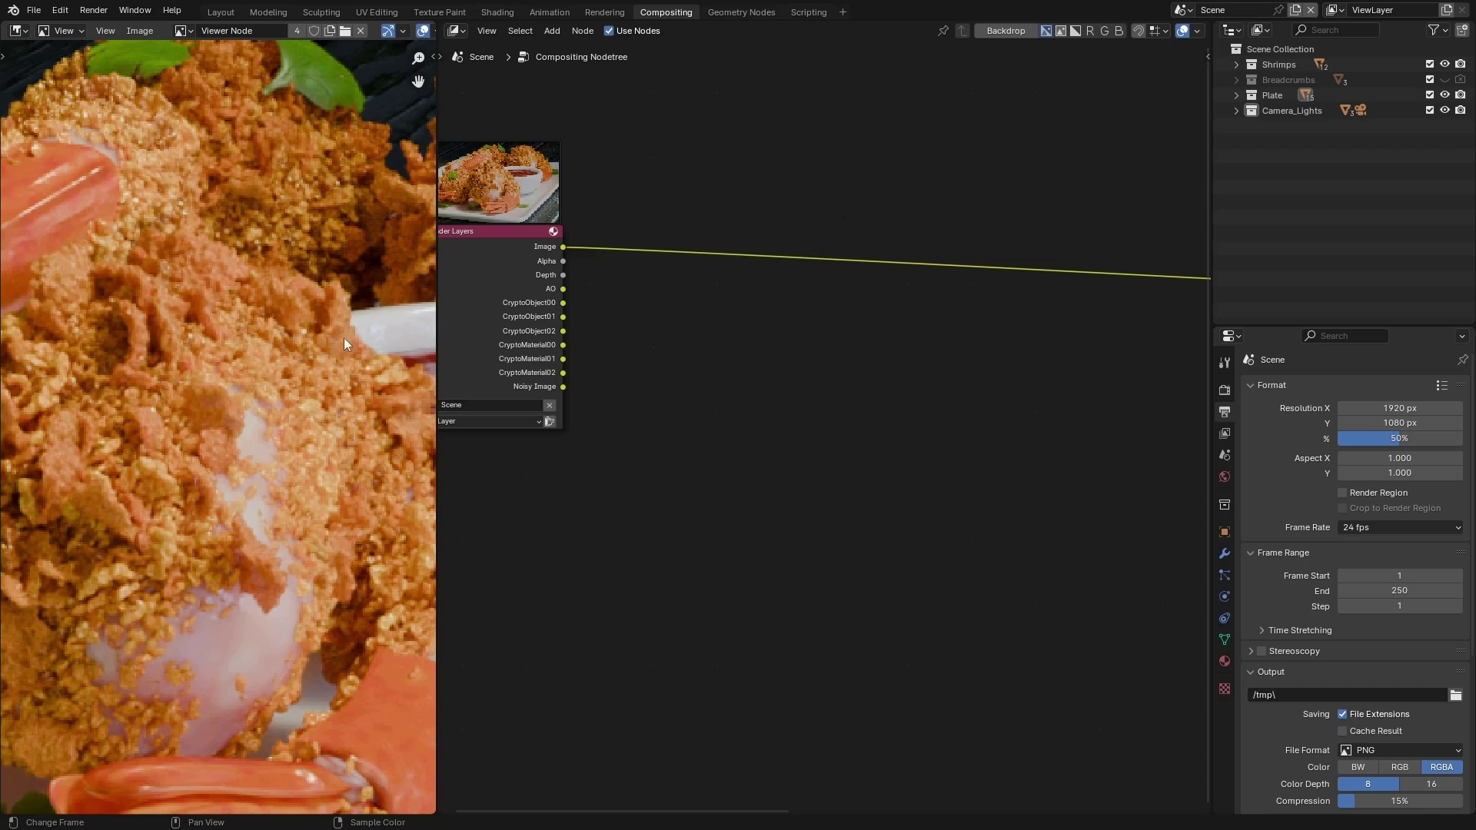
{"action": "scroll", "coordinate": [326, 401], "scroll_direction": "down", "scroll_amount": 1}
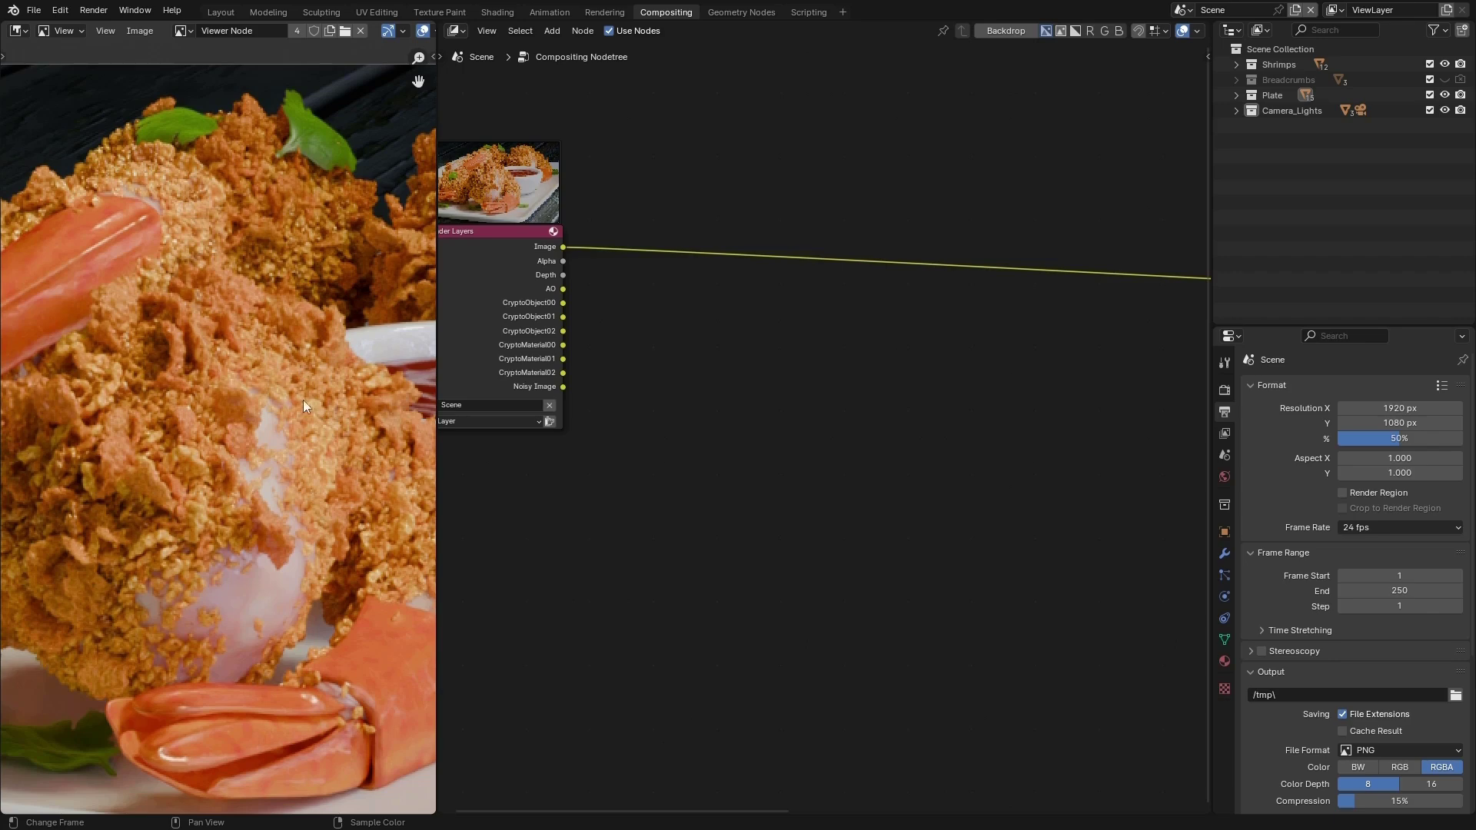
{"action": "scroll", "coordinate": [289, 412], "scroll_direction": "down", "scroll_amount": 6}
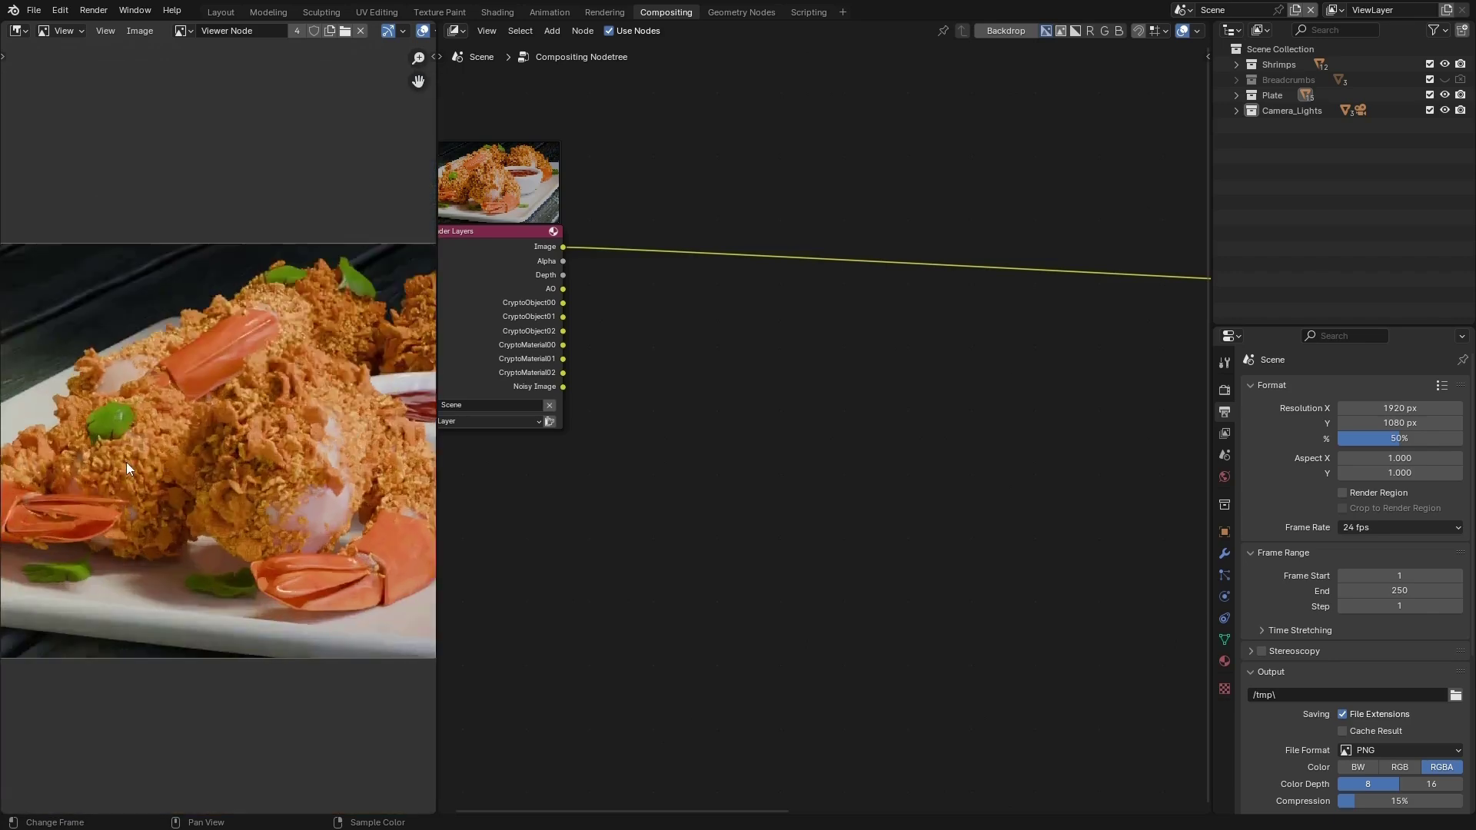
{"action": "scroll", "coordinate": [126, 463], "scroll_direction": "up", "scroll_amount": 6}
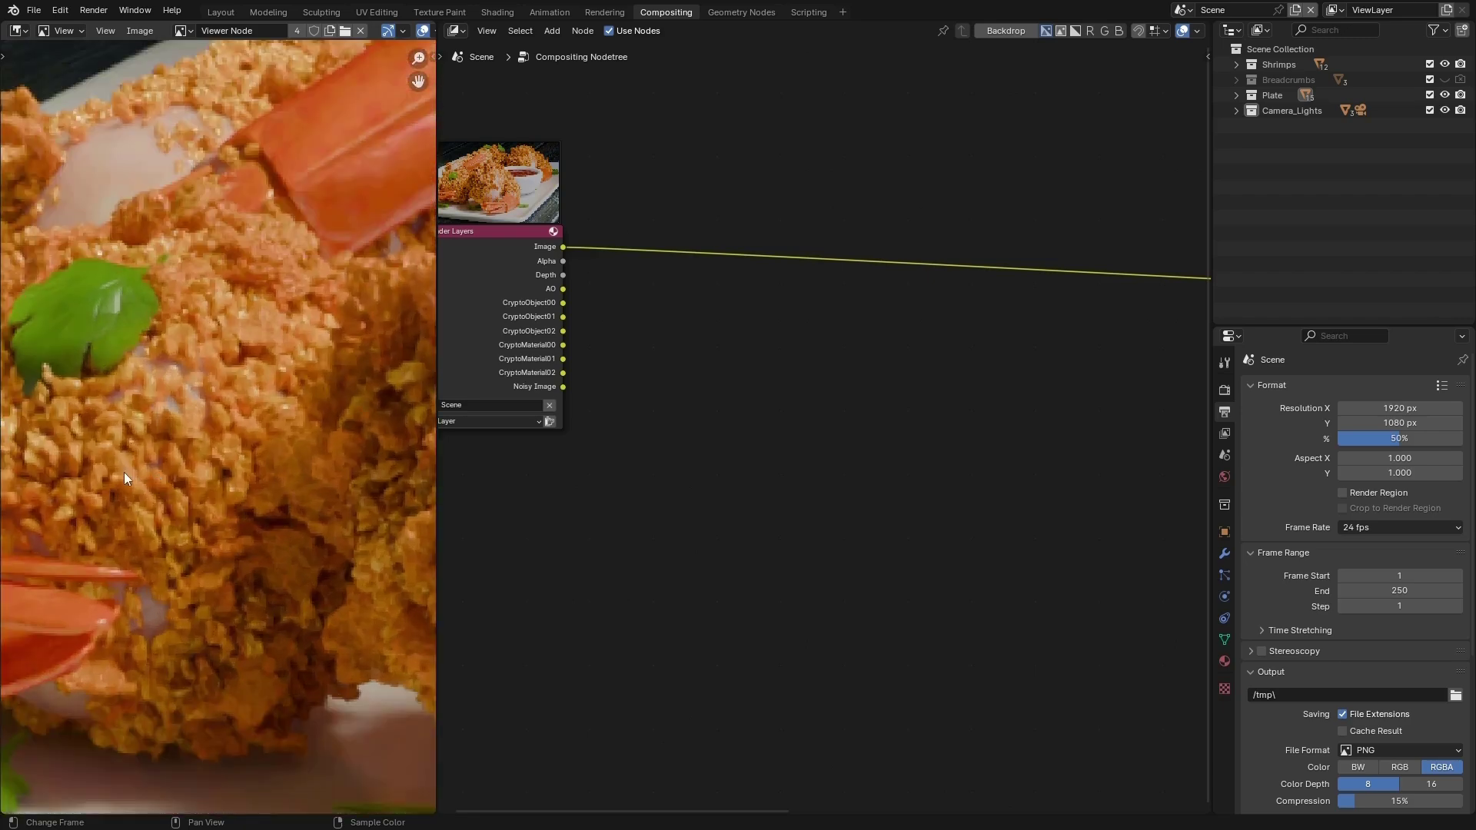
{"action": "scroll", "coordinate": [115, 469], "scroll_direction": "down", "scroll_amount": 2}
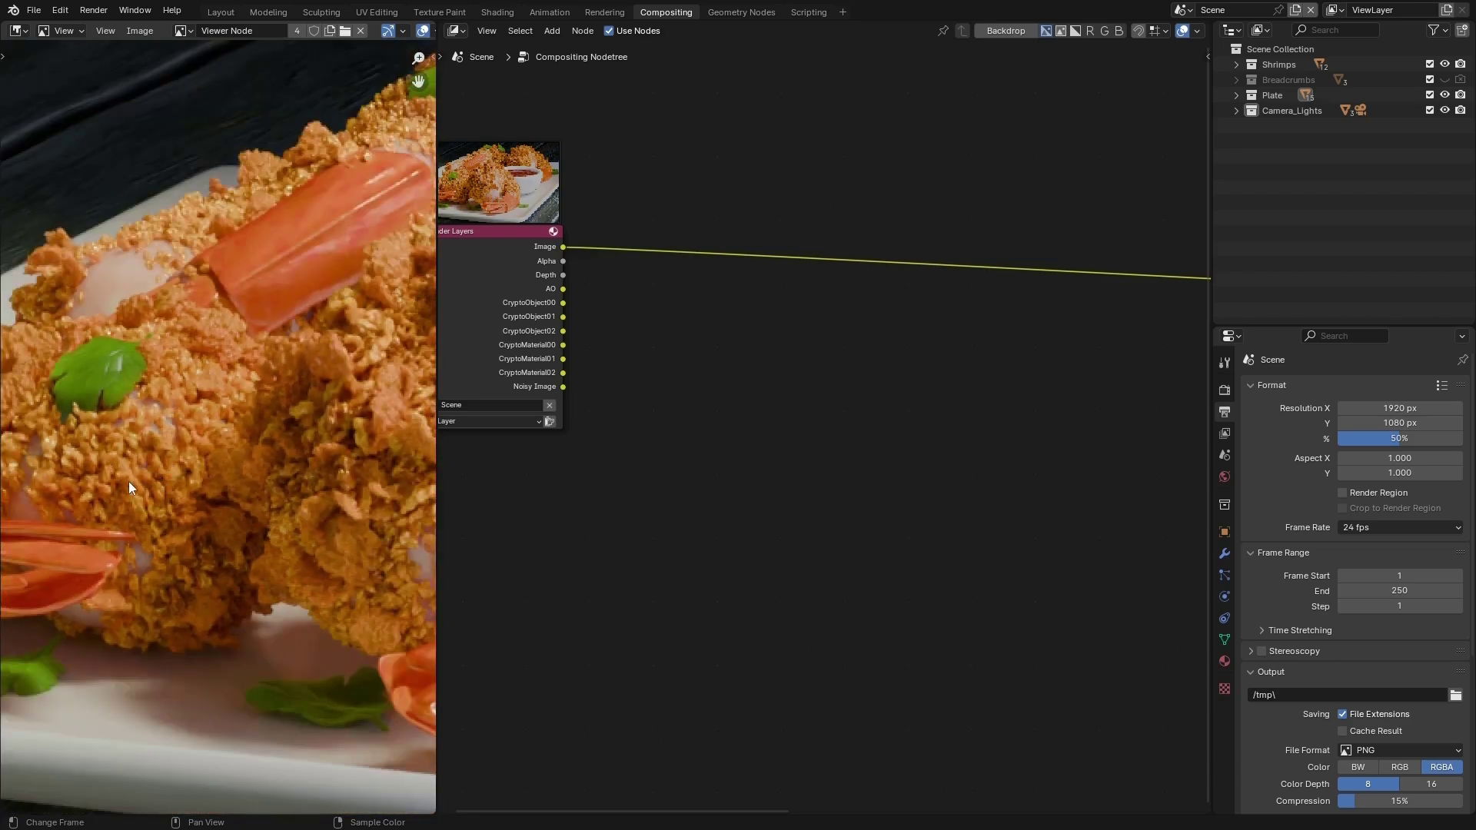
{"action": "scroll", "coordinate": [146, 458], "scroll_direction": "down", "scroll_amount": 3}
{"action": "scroll", "coordinate": [122, 473], "scroll_direction": "up", "scroll_amount": 4}
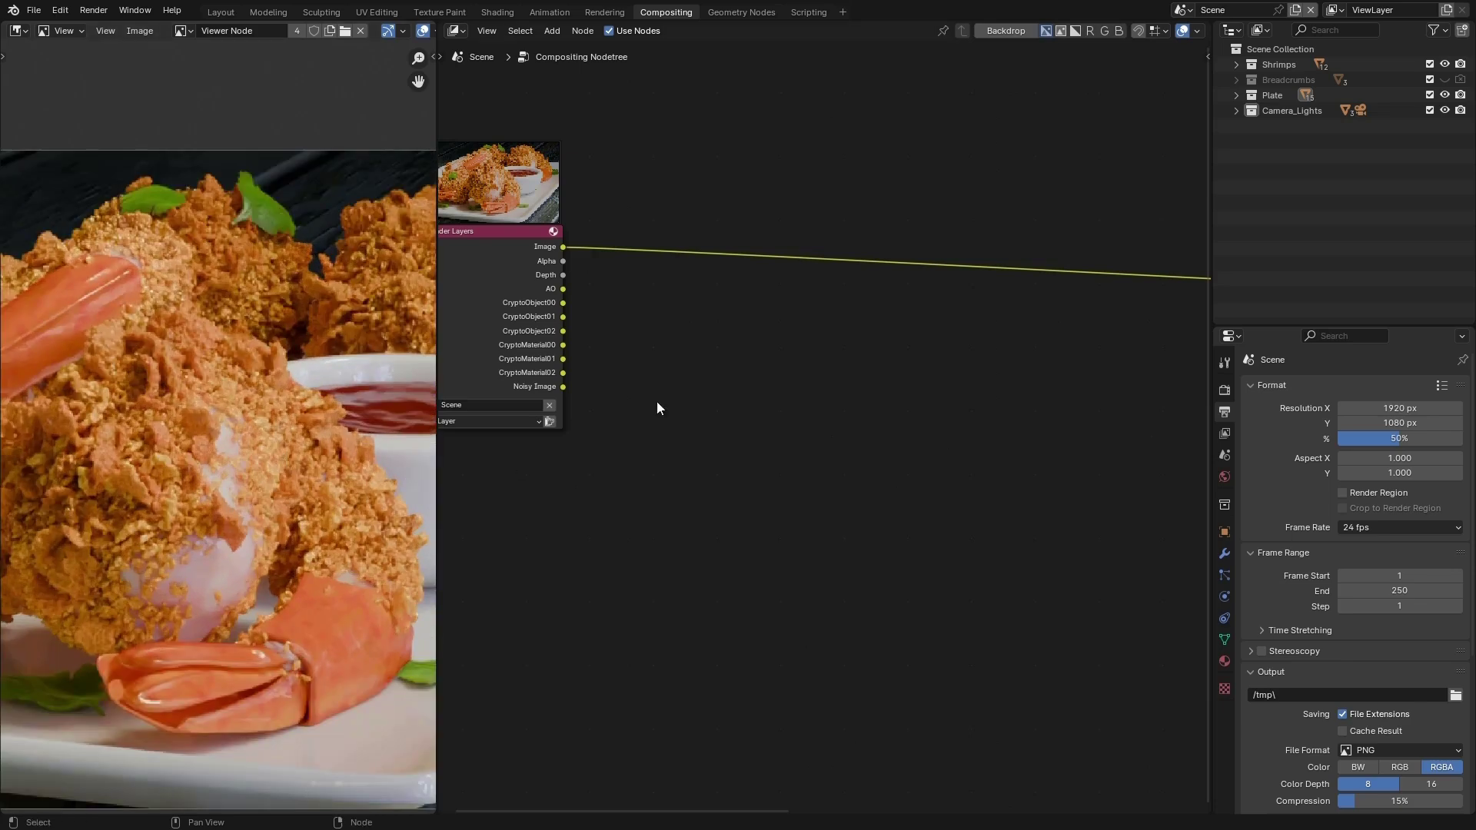
{"action": "scroll", "coordinate": [657, 407], "scroll_direction": "down", "scroll_amount": 1}
{"action": "scroll", "coordinate": [634, 381], "scroll_direction": "up", "scroll_amount": 1}
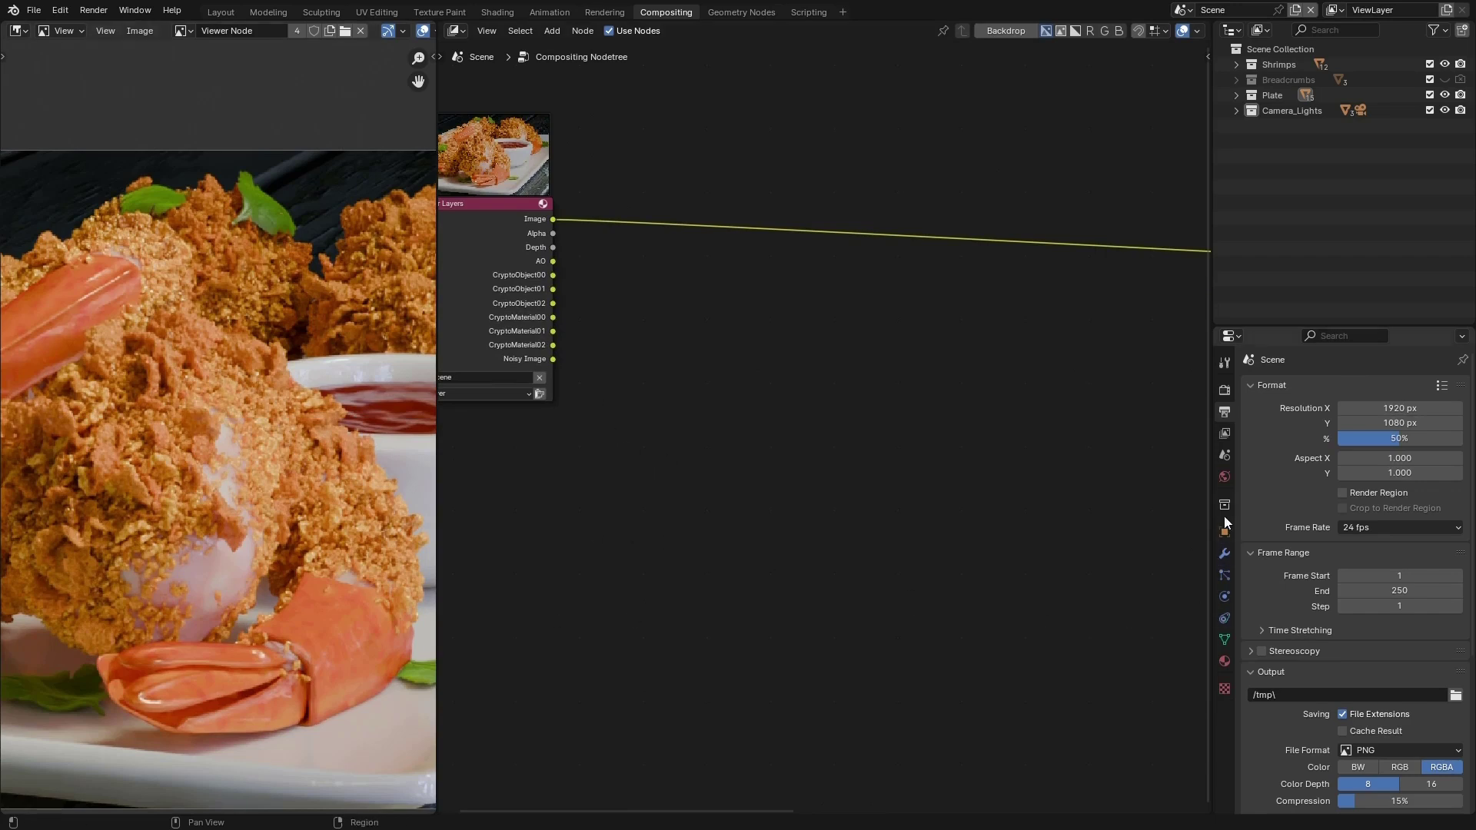
Step: Select the Shrimp object in the Shrimps collection and review its material slots
{"action": "left_click", "coordinate": [1224, 661]}
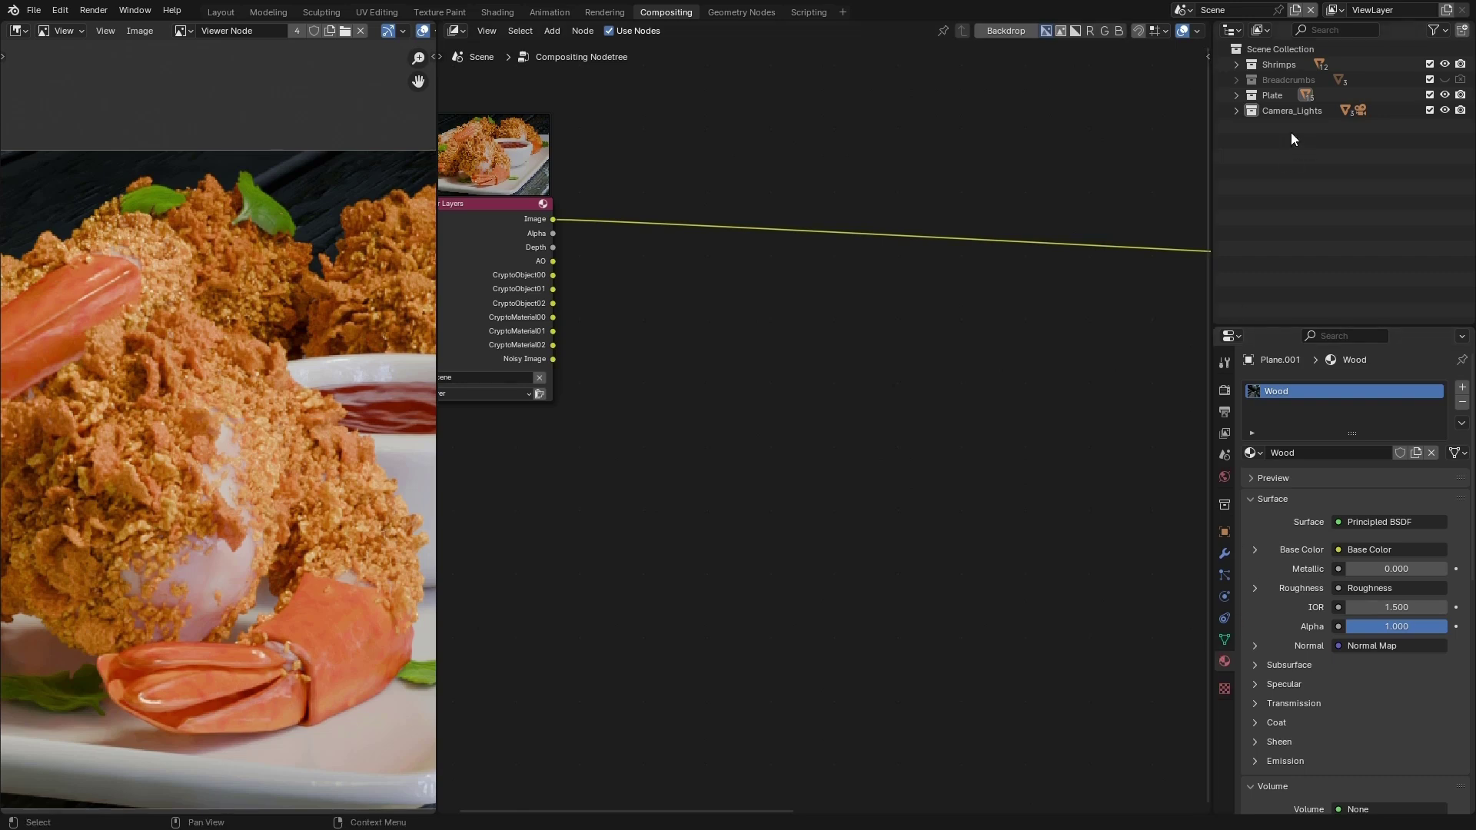
{"action": "left_click", "coordinate": [1236, 64]}
{"action": "left_click", "coordinate": [1300, 80]}
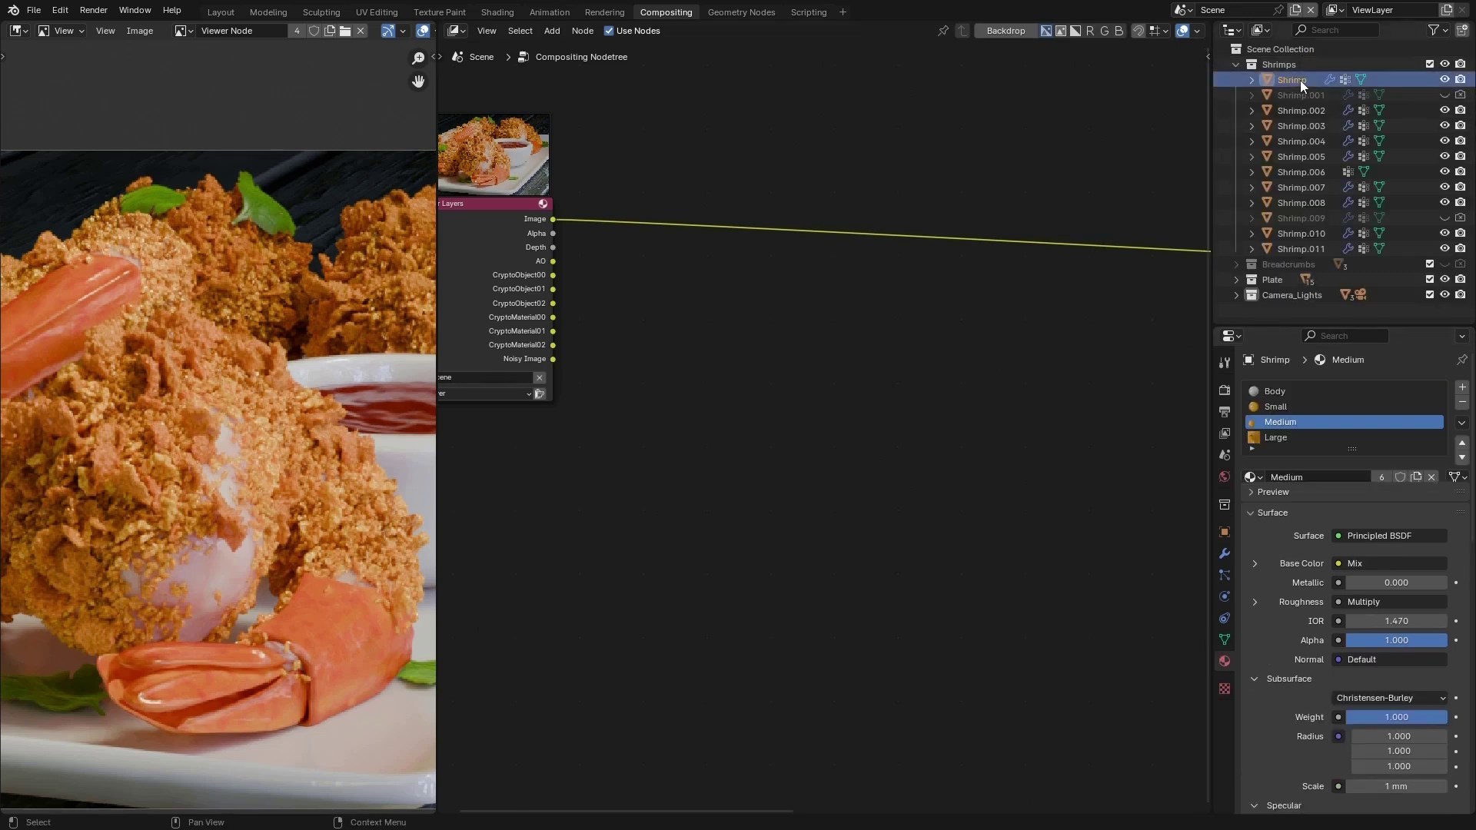
{"action": "left_click", "coordinate": [1236, 65]}
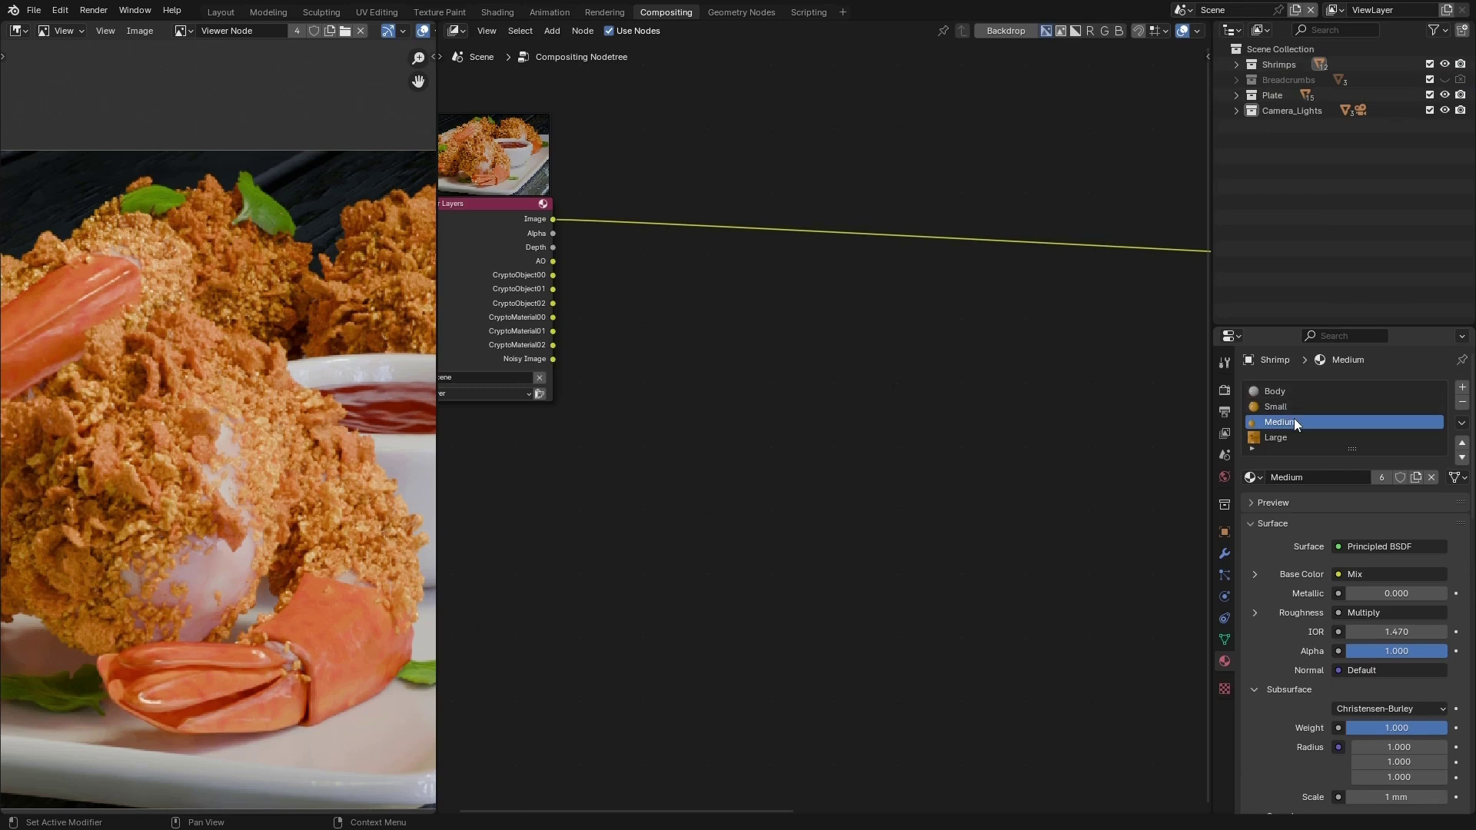
{"action": "scroll", "coordinate": [1296, 431], "scroll_direction": "down", "scroll_amount": 1}
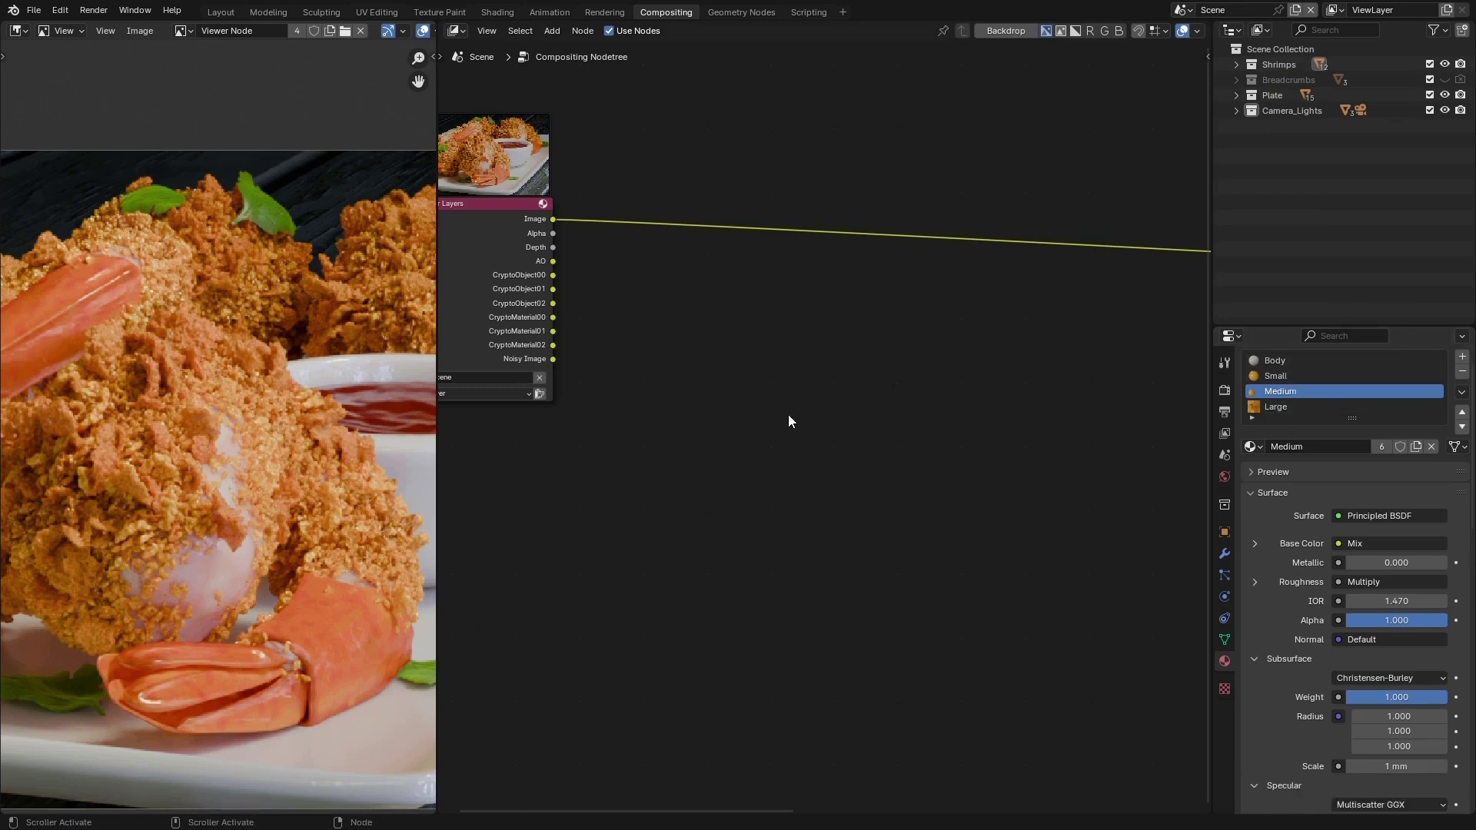
Step: Check the Cryptomatte pass settings of the view layer
{"action": "left_click", "coordinate": [1225, 416]}
{"action": "left_click", "coordinate": [1225, 433]}
{"action": "scroll", "coordinate": [1280, 537], "scroll_direction": "down", "scroll_amount": 8}
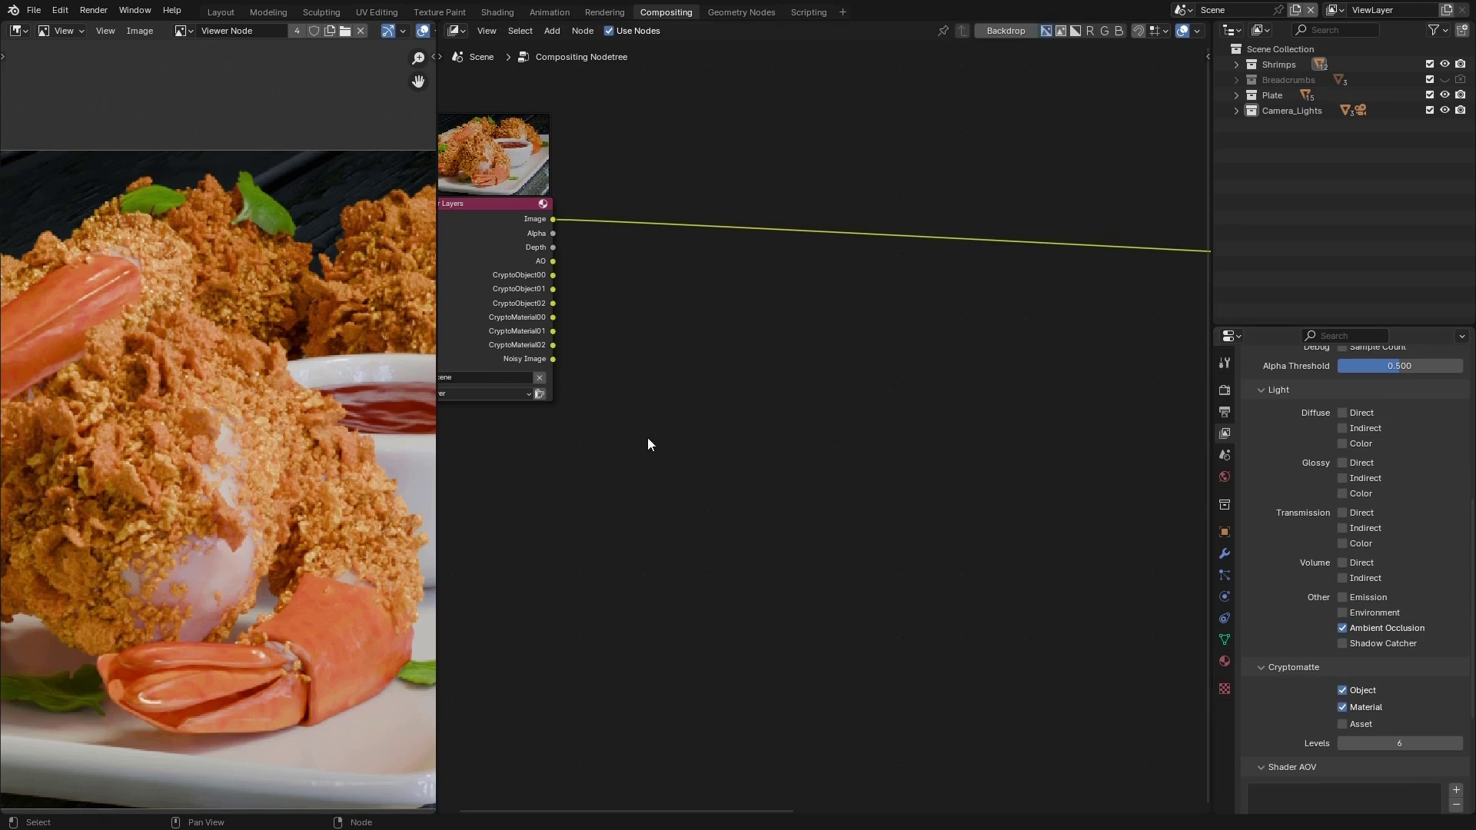
Step: Add a Cryptomatte node beside the Render Layers node and set its layer to ViewLayer.CryptoMaterial
{"action": "key", "text": "F3"}
{"action": "type", "text": "cr"}
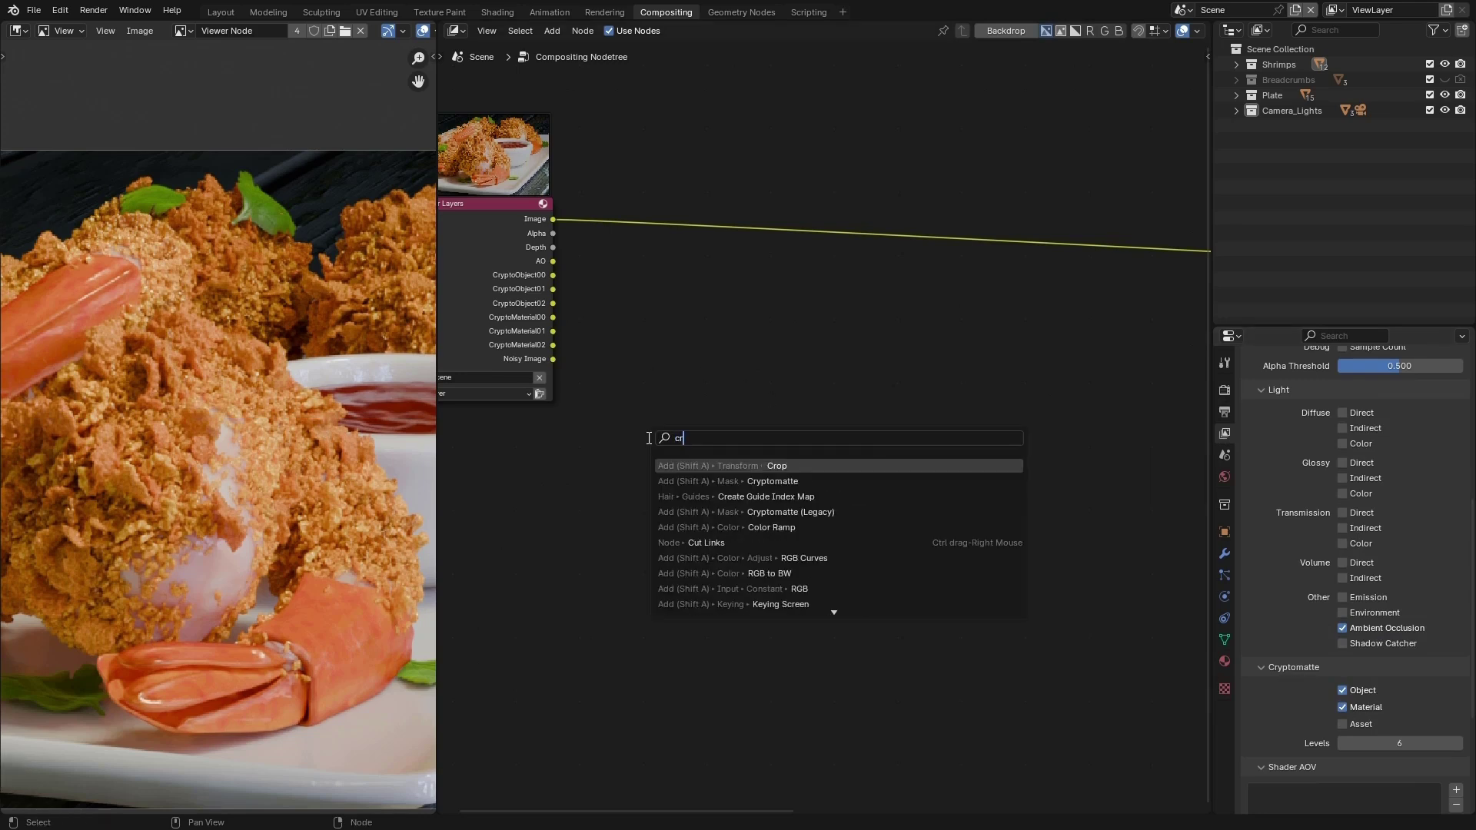
{"action": "left_click", "coordinate": [773, 481]}
{"action": "left_click", "coordinate": [681, 424]}
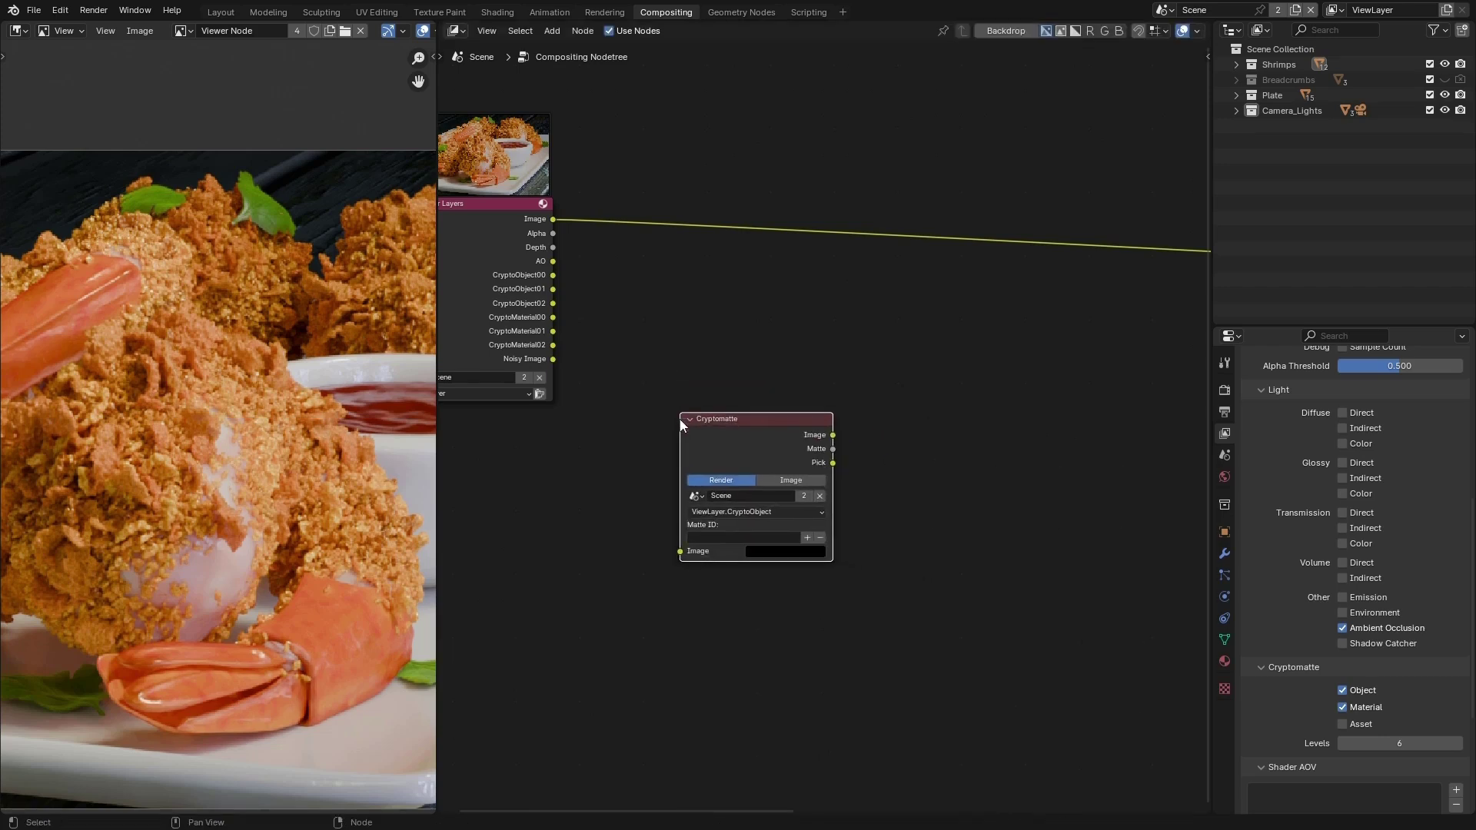
{"action": "left_click", "coordinate": [754, 511]}
{"action": "left_click", "coordinate": [758, 556]}
Step: Sample the Small breadcrumb material from the rendered image as the Cryptomatte node's Matte ID
{"action": "scroll", "coordinate": [398, 531], "scroll_direction": "down", "scroll_amount": 1}
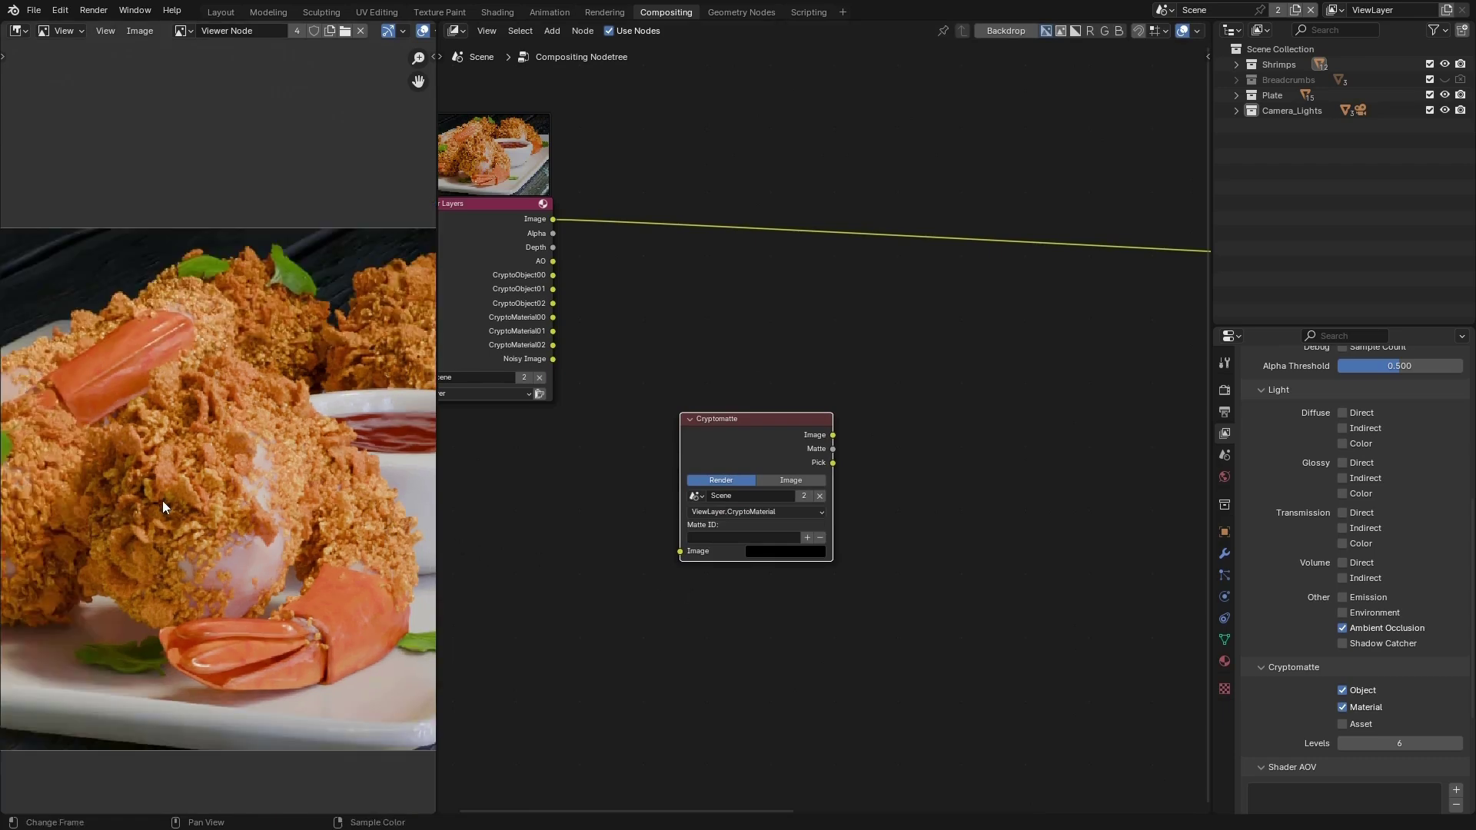
{"action": "left_click", "coordinate": [807, 537]}
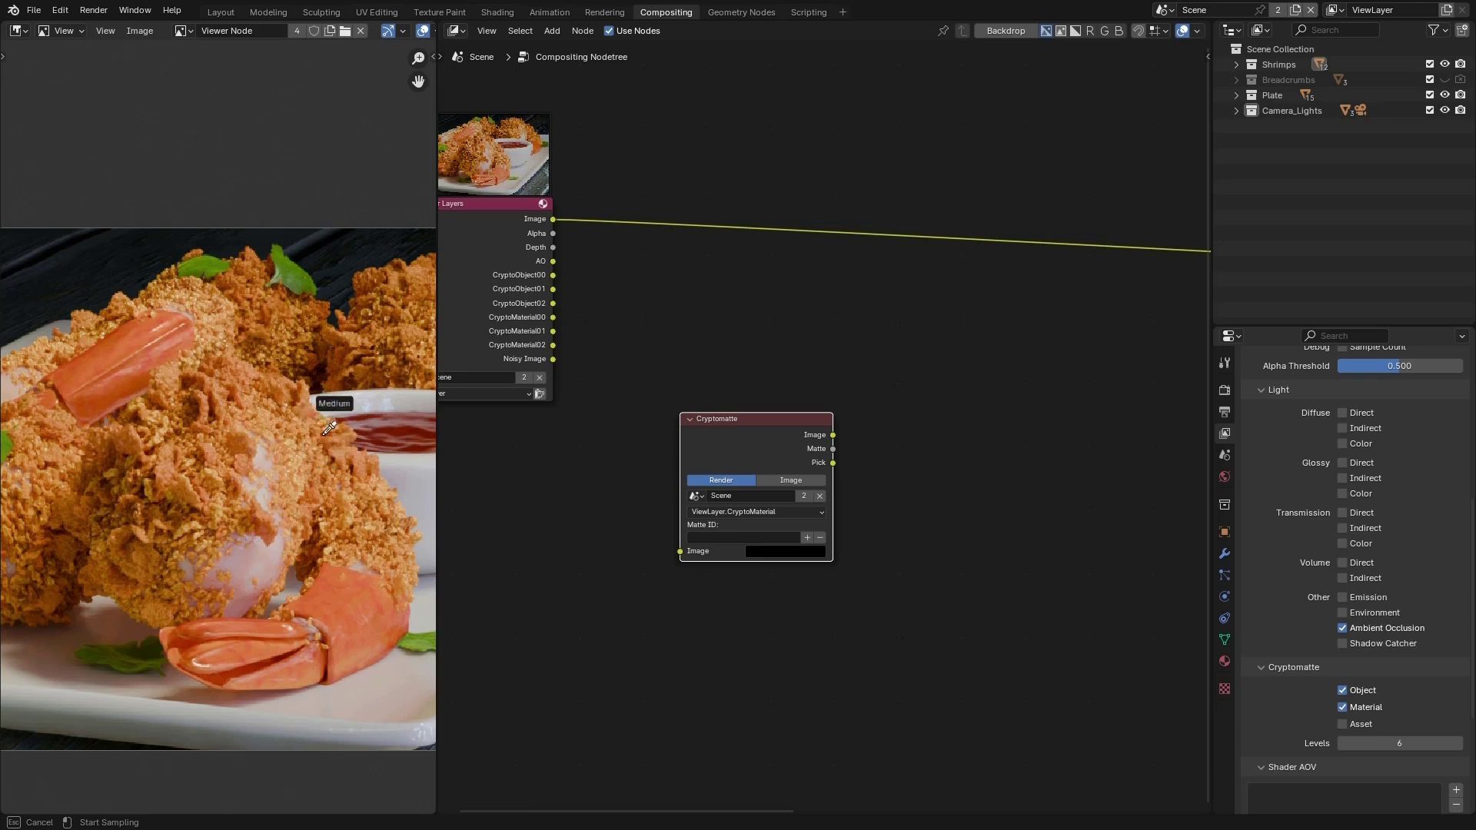
{"action": "left_click", "coordinate": [288, 454]}
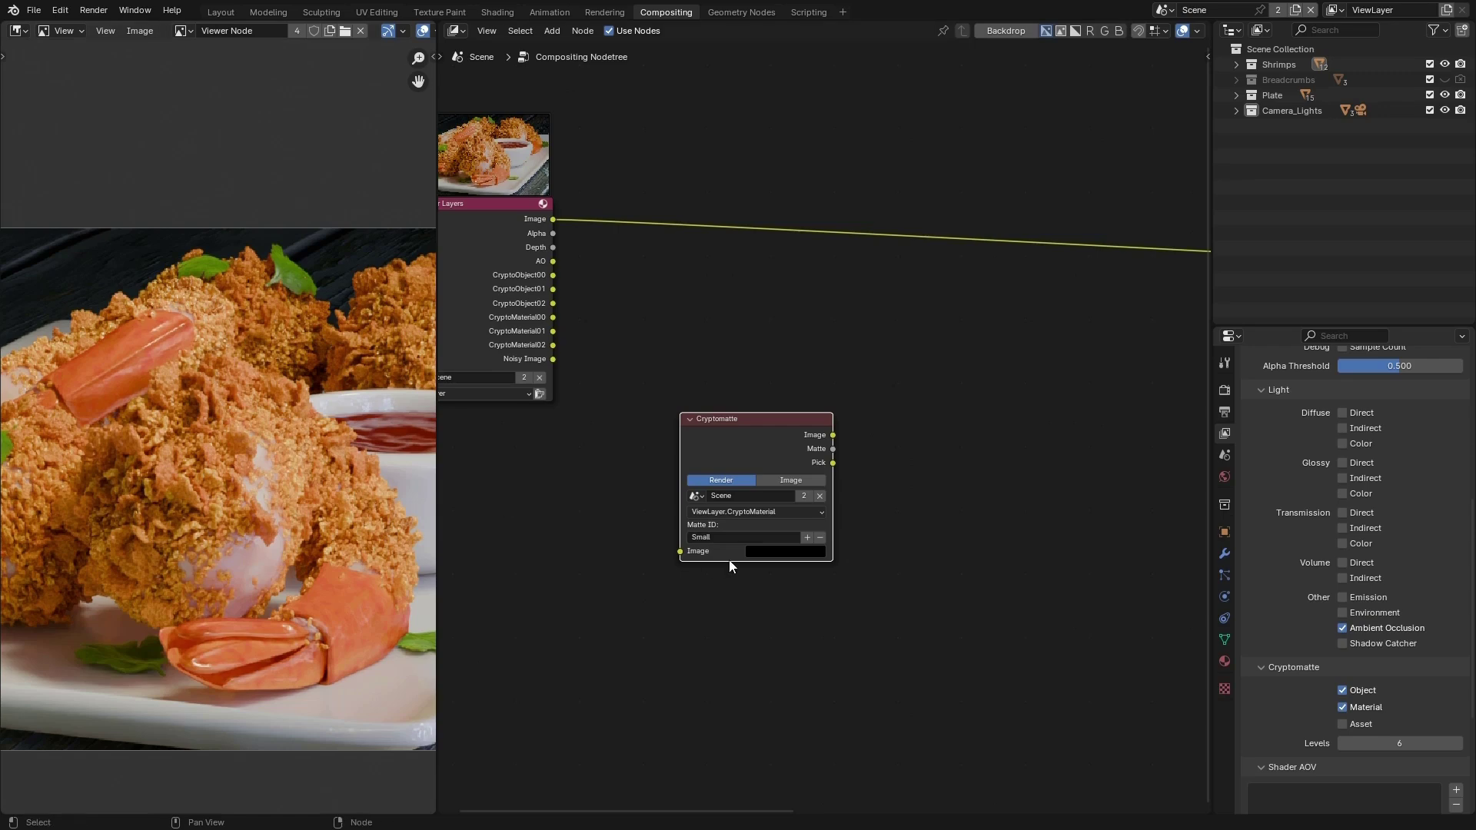
Step: Preview the Cryptomatte node's Image output in the Viewer, switch to its Matte output, and inspect the mask
{"action": "left_click", "coordinate": [749, 417], "text": "ctrl+shift"}
{"action": "scroll", "coordinate": [302, 496], "scroll_direction": "down", "scroll_amount": 3}
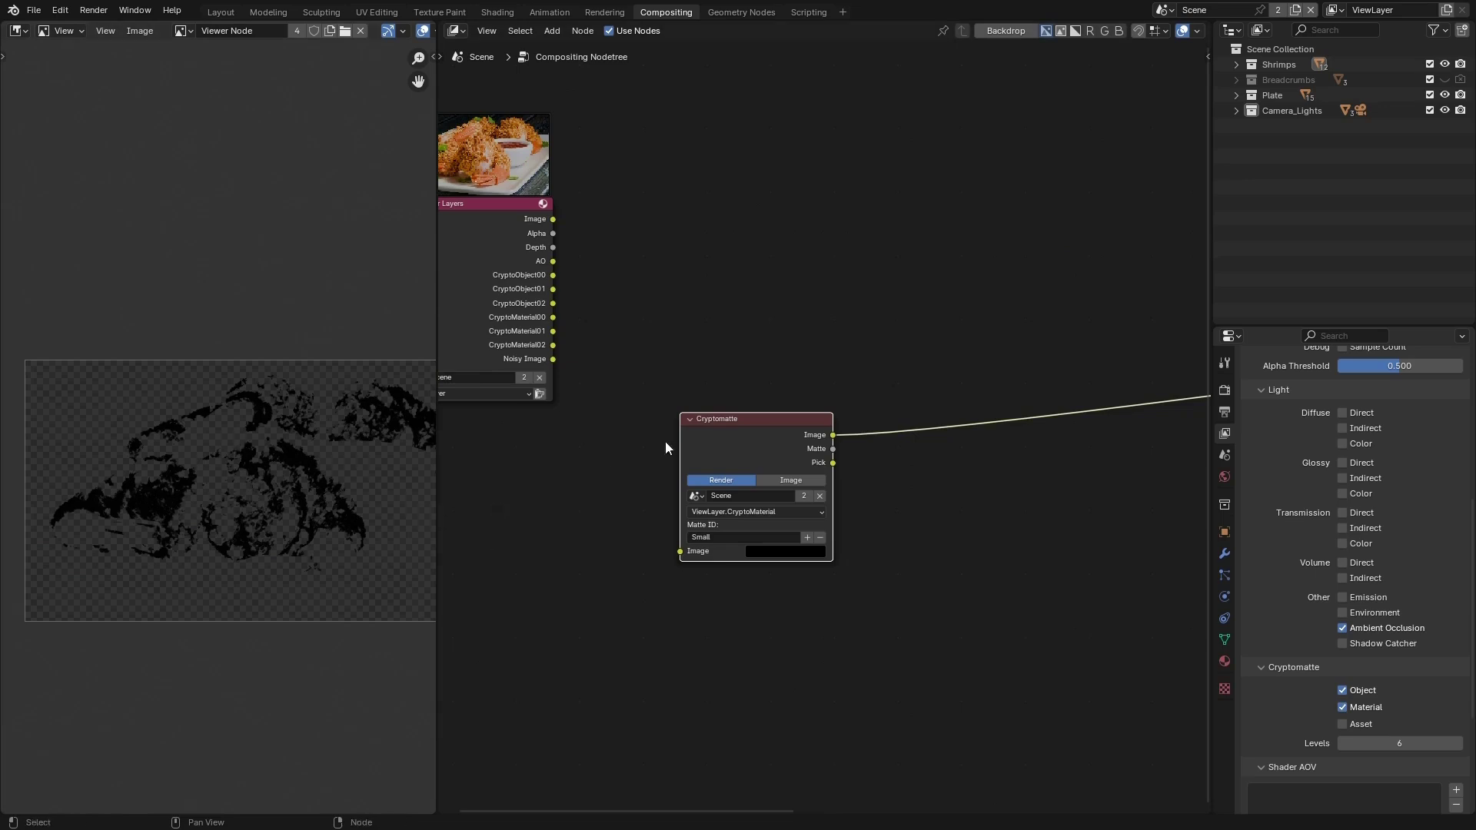
{"action": "left_click", "coordinate": [786, 421], "text": "ctrl+shift"}
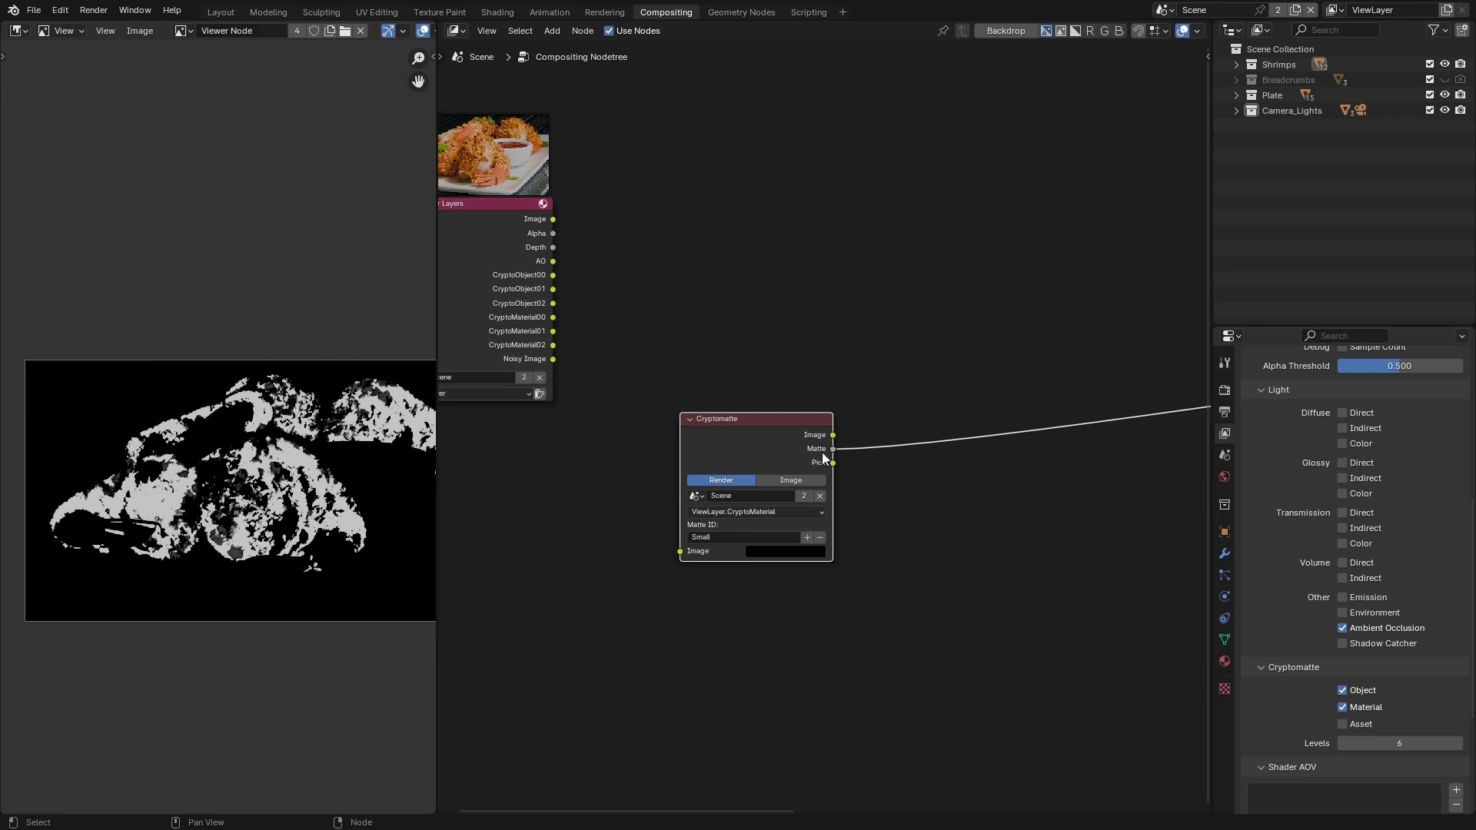
{"action": "scroll", "coordinate": [819, 459], "scroll_direction": "up", "scroll_amount": 2}
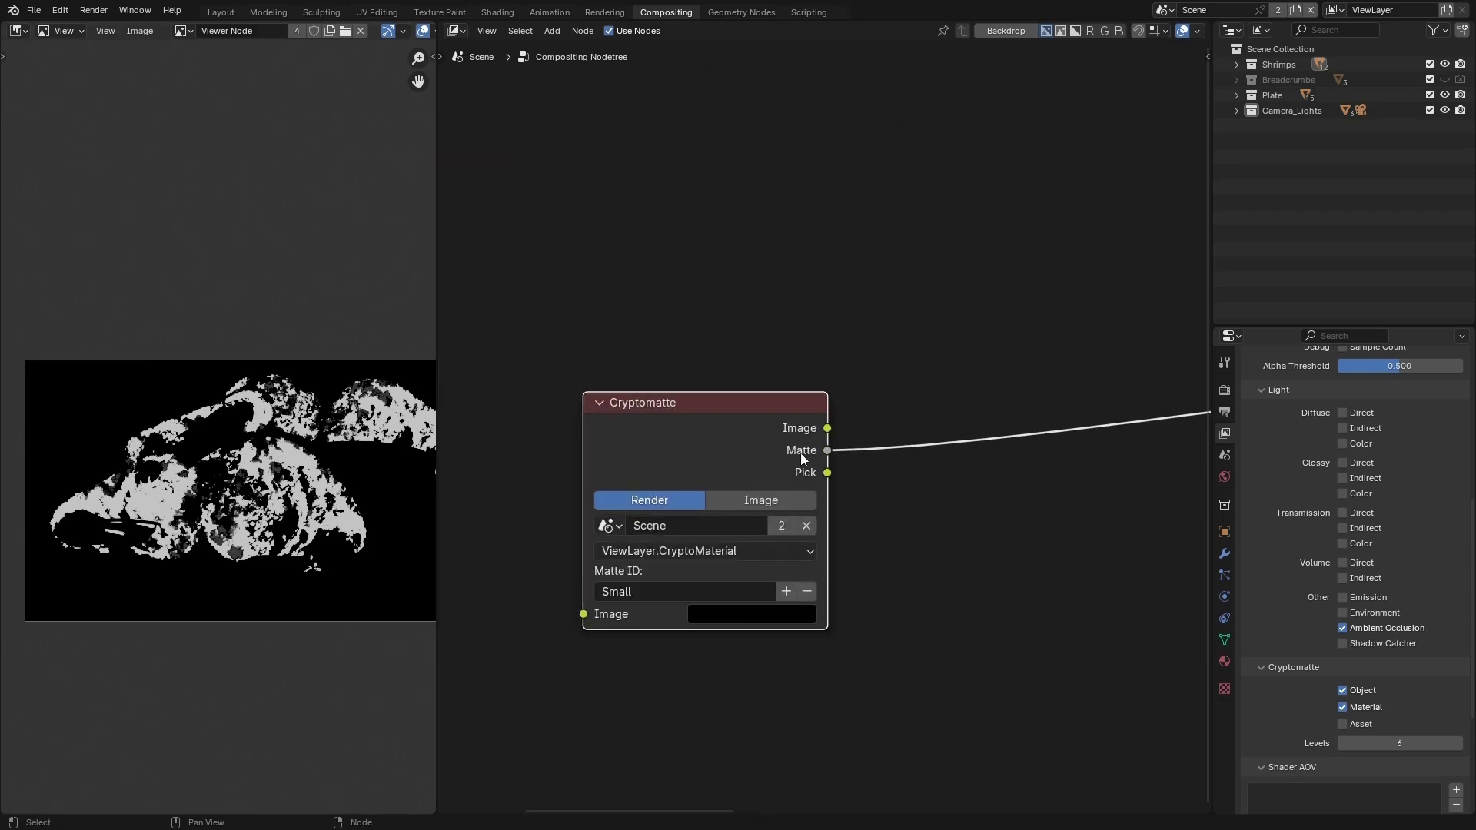
{"action": "scroll", "coordinate": [270, 483], "scroll_direction": "up", "scroll_amount": 3}
{"action": "scroll", "coordinate": [673, 602], "scroll_direction": "down", "scroll_amount": 3}
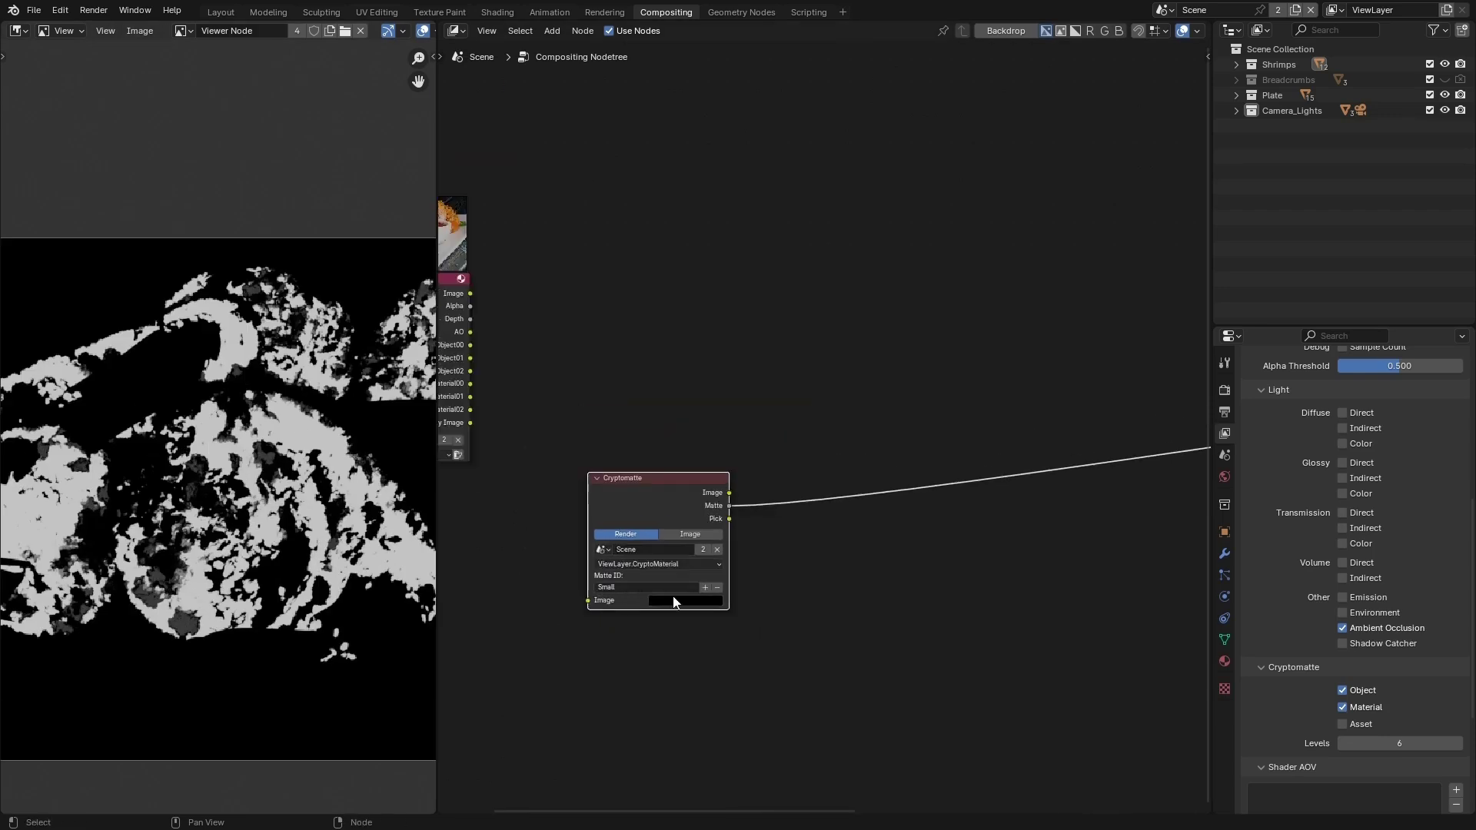
Step: Add a Color Ramp node, feed the Render Layers AO output into its Fac input, and preview it in the Viewer
{"action": "scroll", "coordinate": [646, 448], "scroll_direction": "up", "scroll_amount": 1}
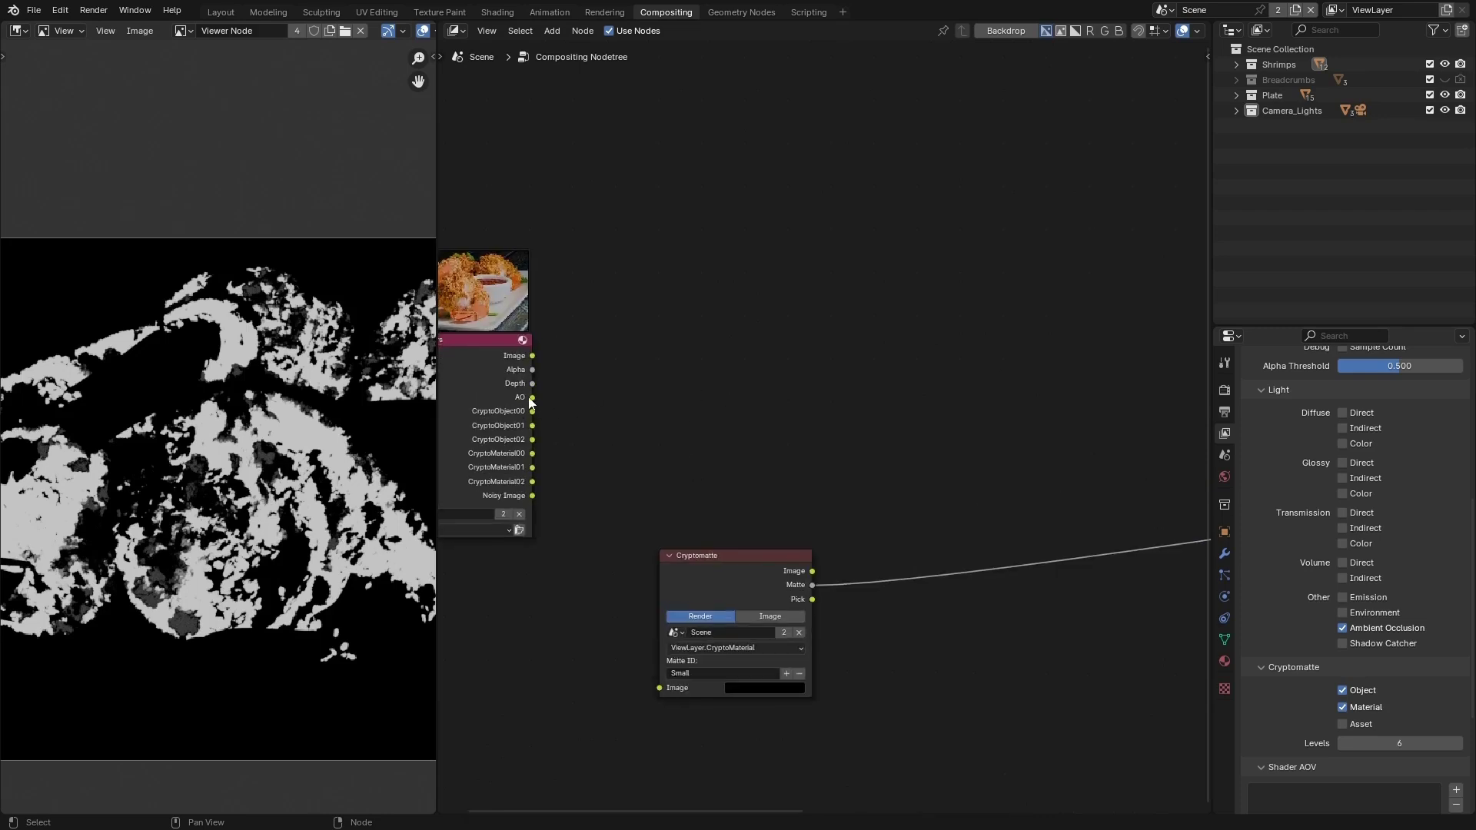
{"action": "key", "text": "shift+a"}
{"action": "type", "text": "color"}
{"action": "key", "text": "Return"}
{"action": "left_click_drag", "start_coordinate": [532, 397], "coordinate": [675, 482]}
{"action": "left_click", "coordinate": [734, 367]}
{"action": "left_click", "coordinate": [735, 368], "text": "ctrl+shift"}
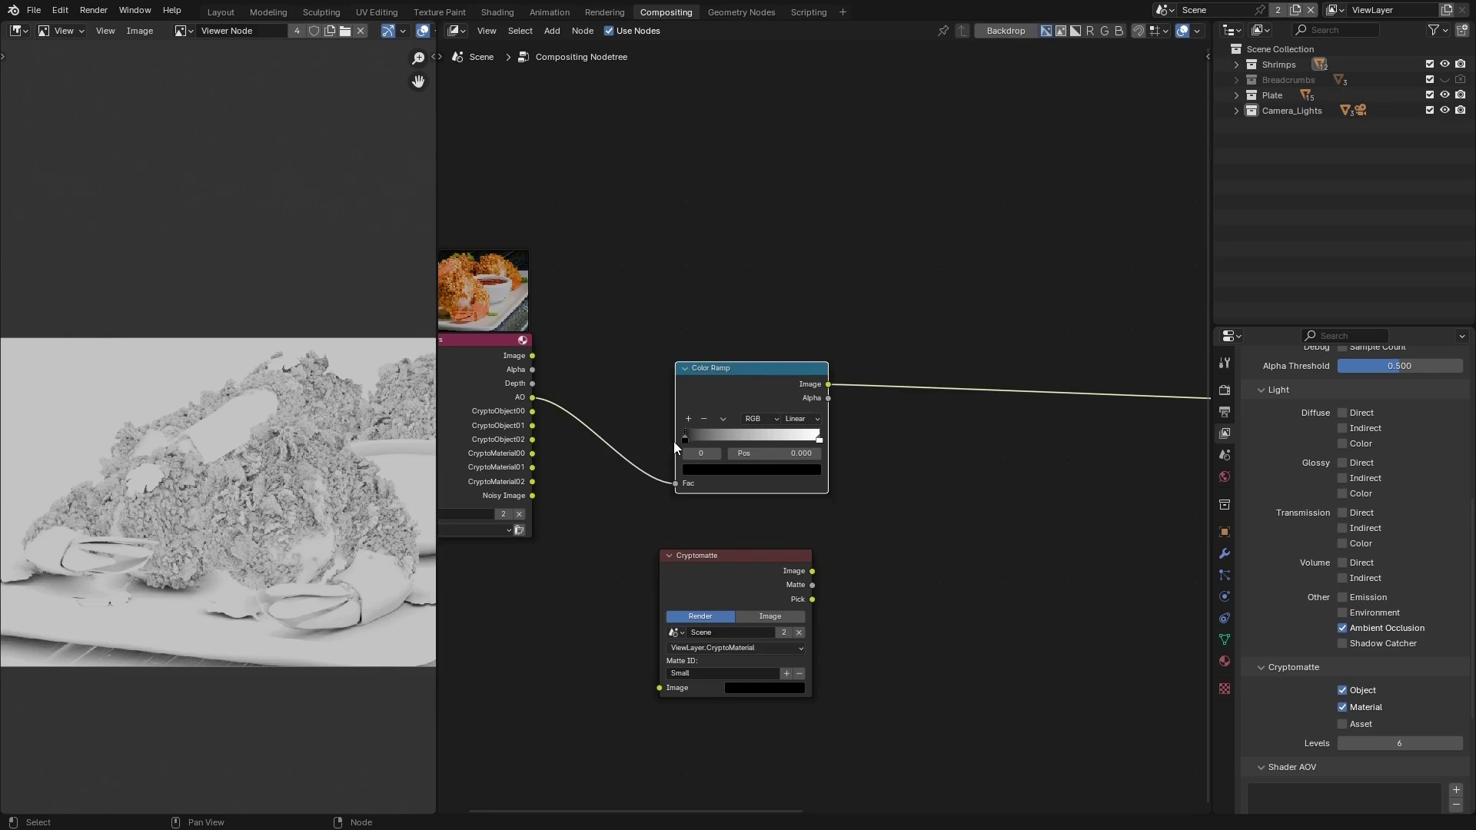
Step: Invert and tighten the Color Ramp by placing the black stop at position 0.264 and the white stop just below it
{"action": "scroll", "coordinate": [717, 431], "scroll_direction": "up", "scroll_amount": 4}
{"action": "left_click_drag", "start_coordinate": [937, 452], "coordinate": [724, 455]}
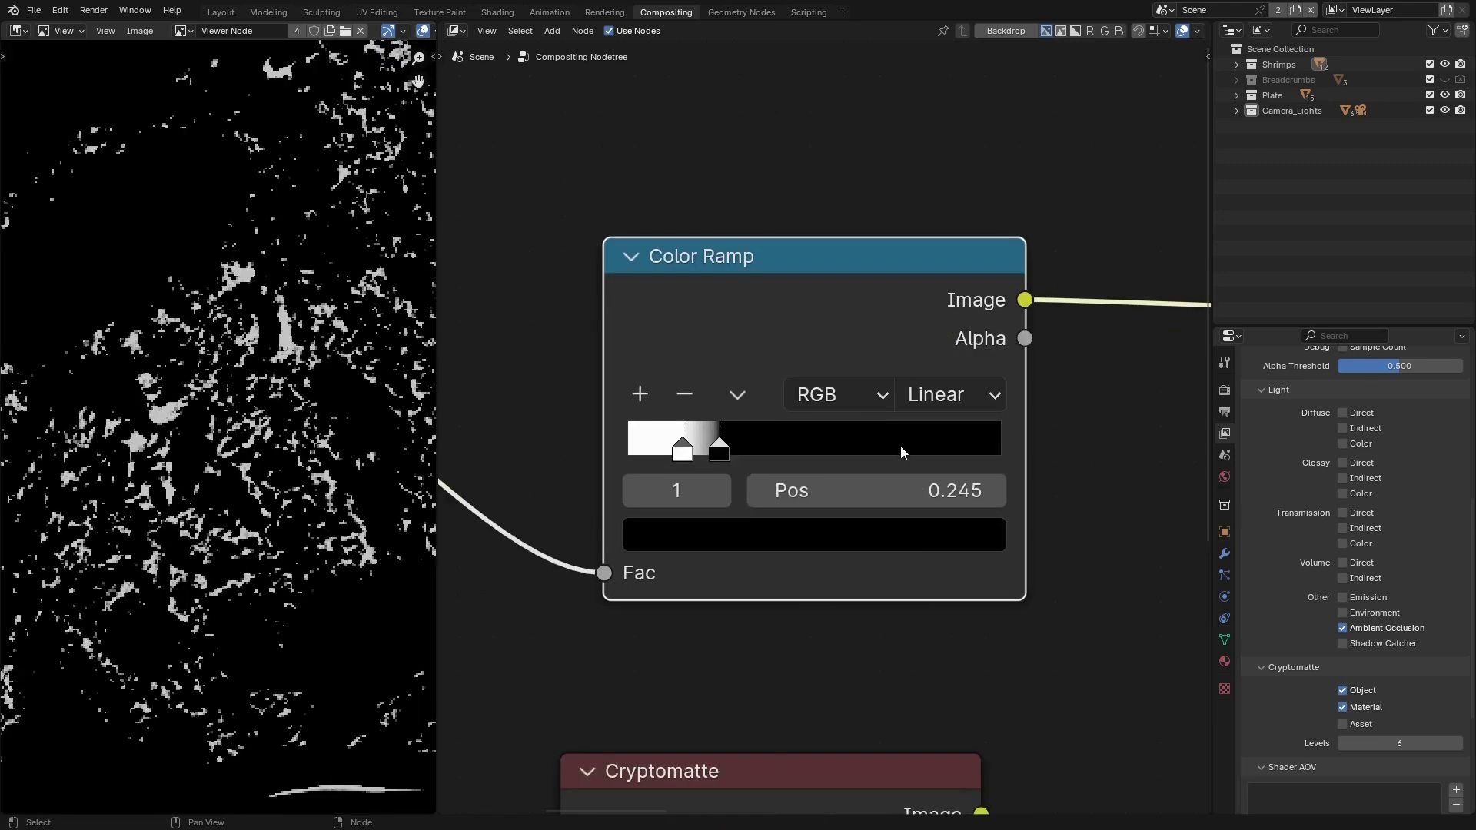
{"action": "left_click_drag", "start_coordinate": [682, 458], "coordinate": [725, 454]}
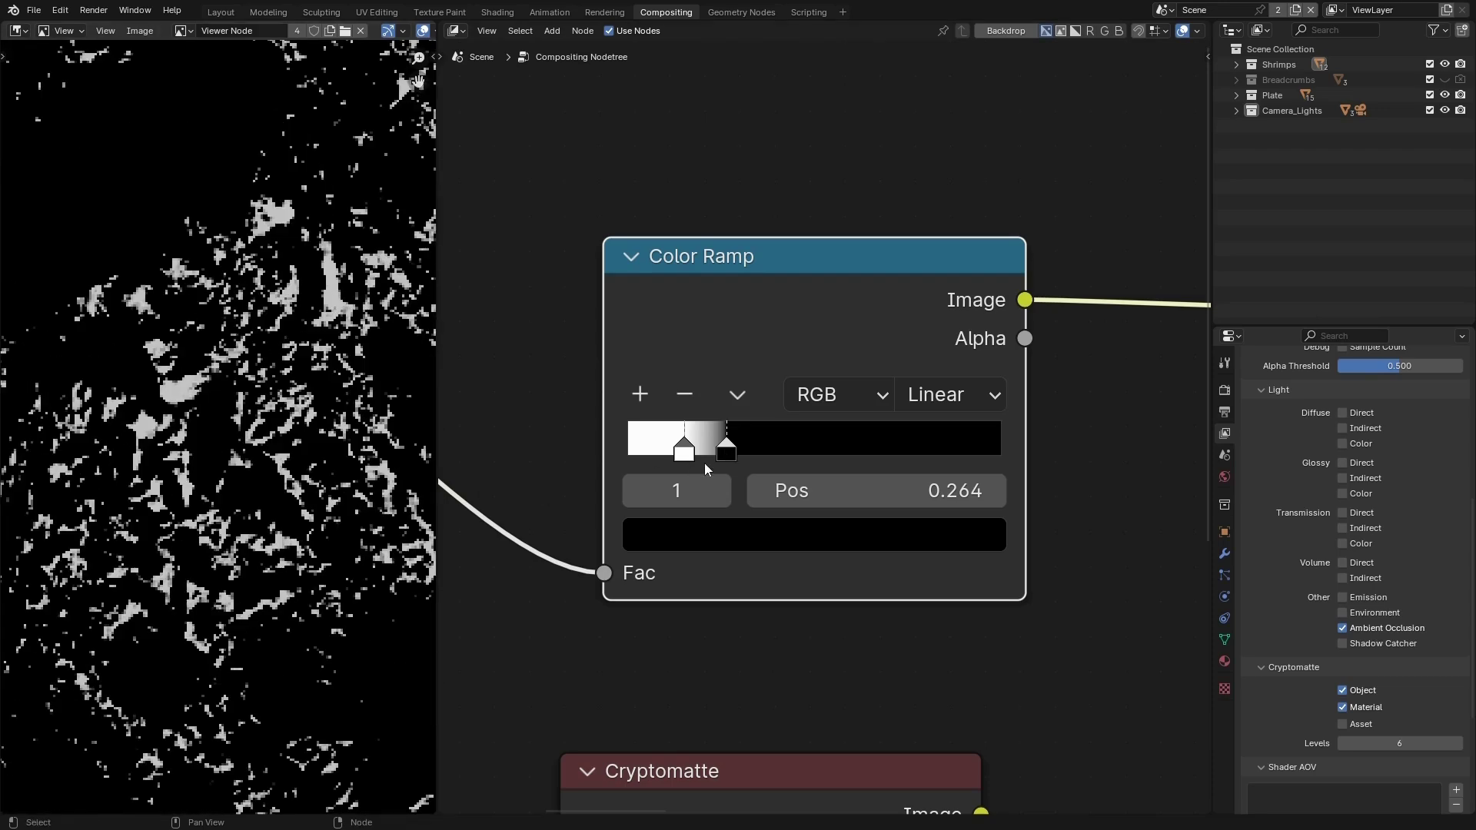
Step: Examine the thresholded ambient occlusion mask across the shrimp and plate in the Viewer image
{"action": "scroll", "coordinate": [387, 469], "scroll_direction": "down", "scroll_amount": 4}
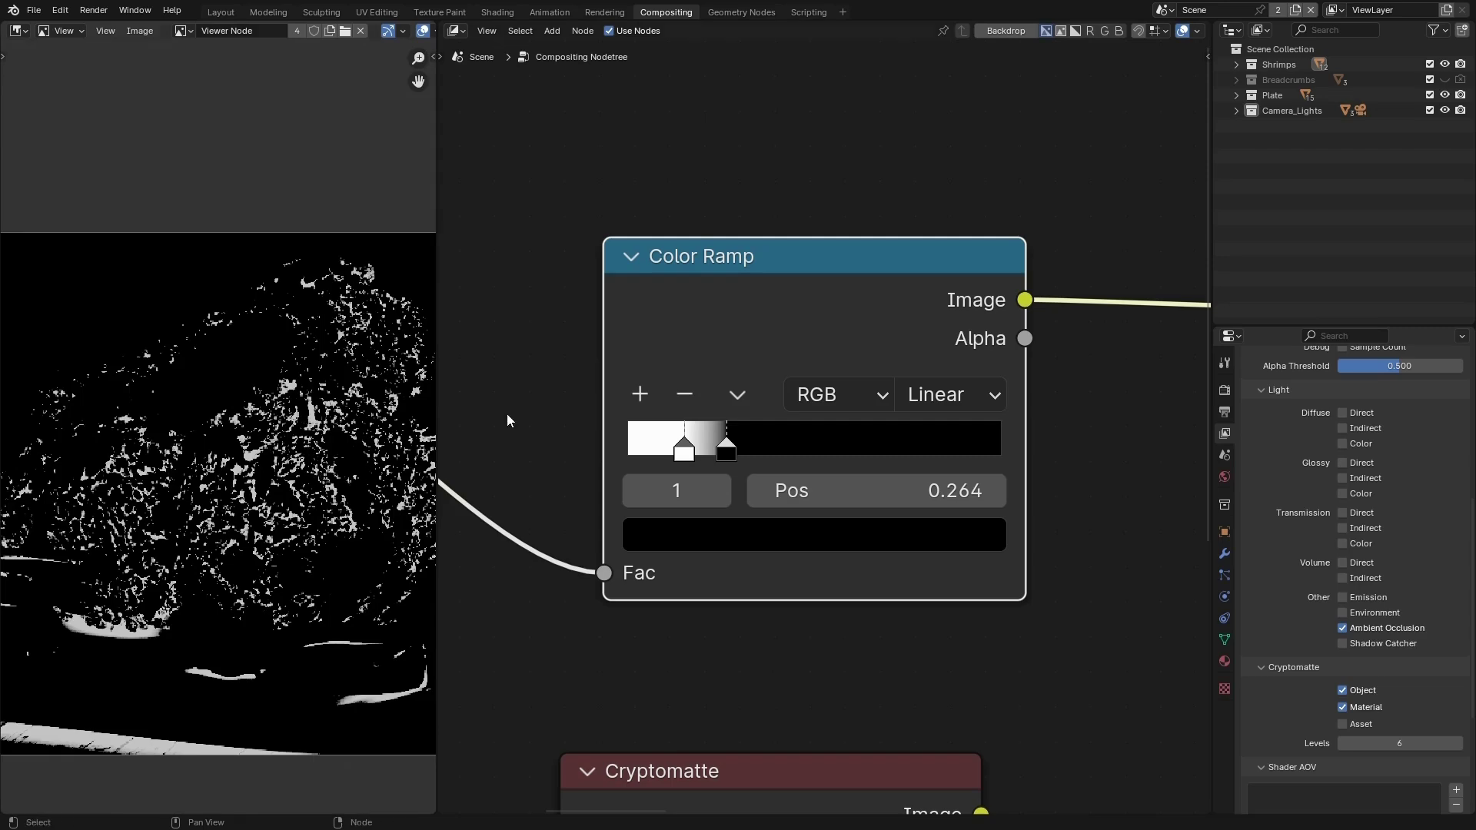
{"action": "scroll", "coordinate": [227, 538], "scroll_direction": "down", "scroll_amount": 4}
{"action": "scroll", "coordinate": [219, 538], "scroll_direction": "up", "scroll_amount": 3}
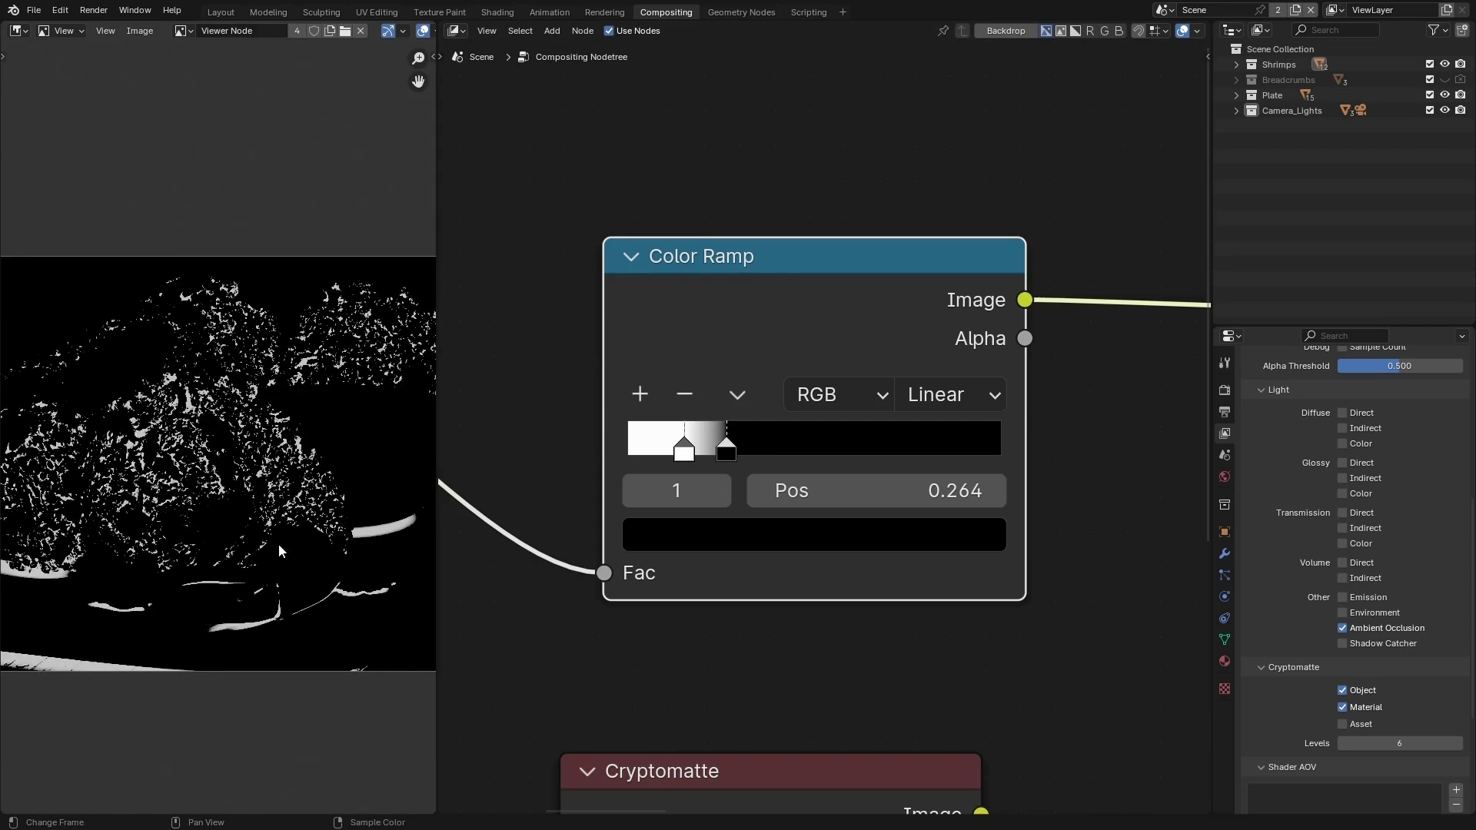
{"action": "scroll", "coordinate": [376, 588], "scroll_direction": "down", "scroll_amount": 1}
{"action": "scroll", "coordinate": [385, 558], "scroll_direction": "down", "scroll_amount": 3}
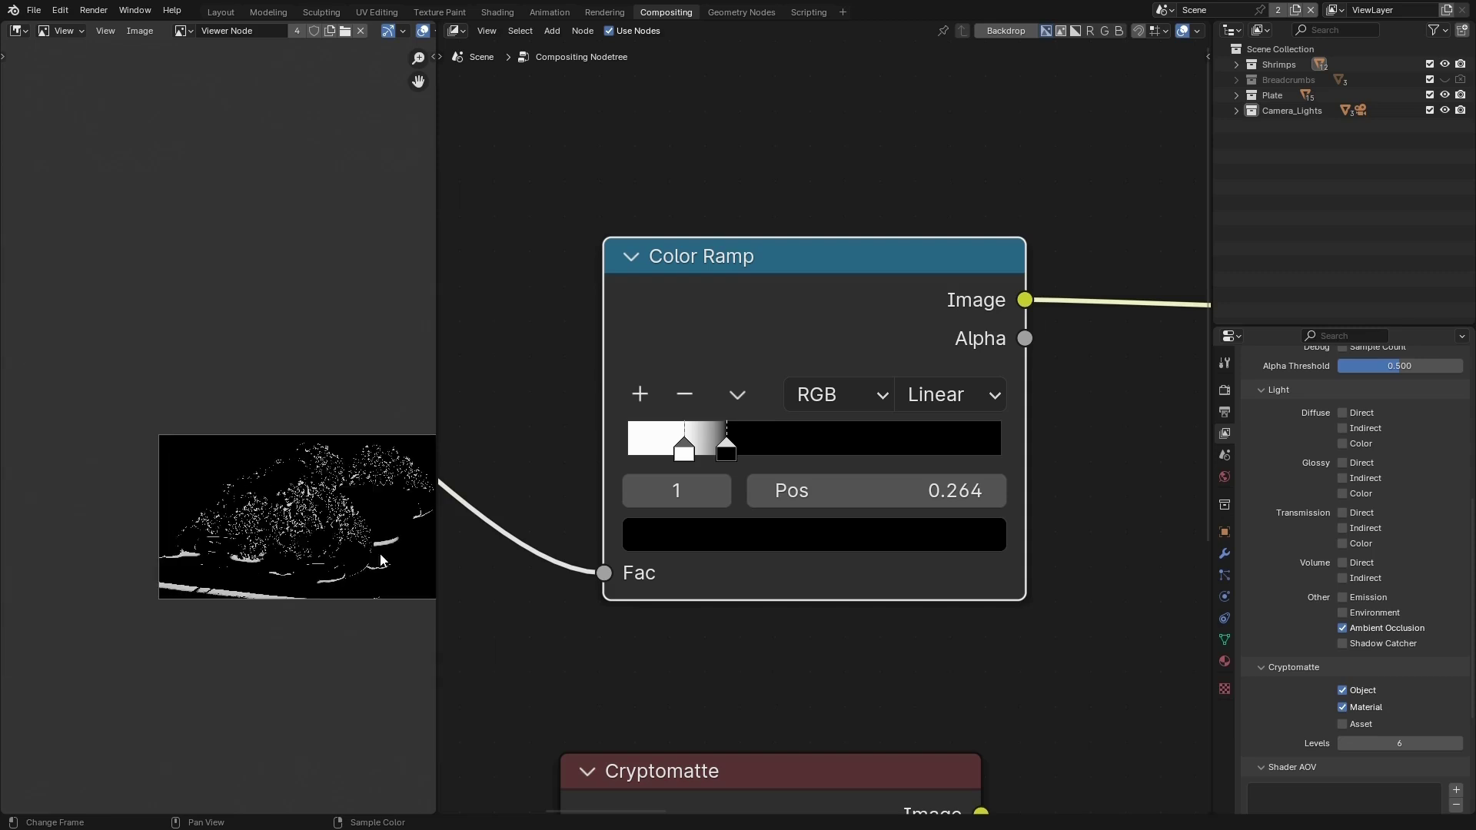
{"action": "scroll", "coordinate": [208, 596], "scroll_direction": "down", "scroll_amount": 1}
{"action": "scroll", "coordinate": [323, 515], "scroll_direction": "up", "scroll_amount": 3}
{"action": "scroll", "coordinate": [323, 515], "scroll_direction": "up", "scroll_amount": 1}
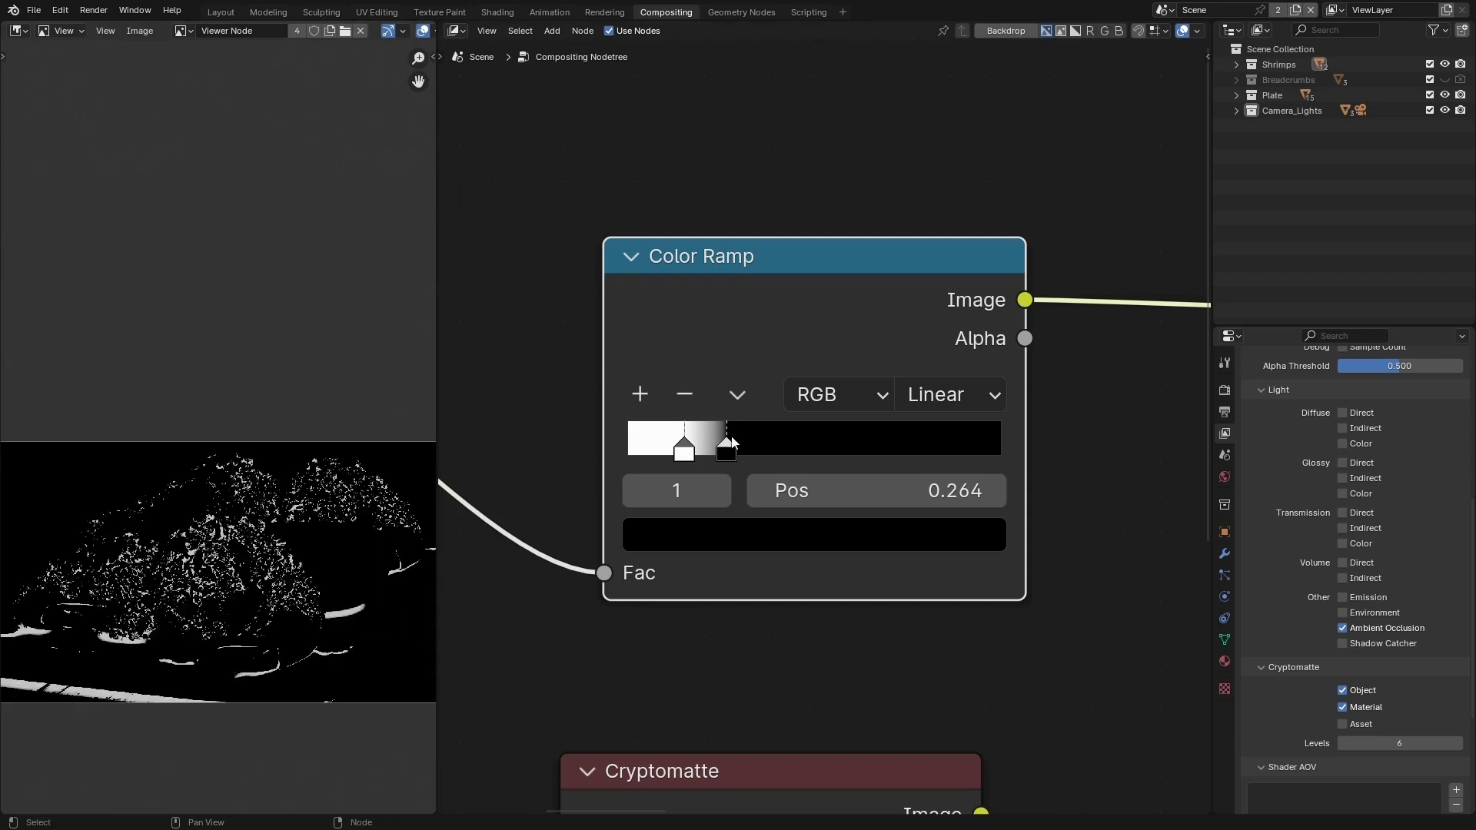
Step: Add a Mix Color node beside the Color Ramp and Cryptomatte nodes
{"action": "scroll", "coordinate": [778, 387], "scroll_direction": "down", "scroll_amount": 3}
{"action": "scroll", "coordinate": [607, 555], "scroll_direction": "down", "scroll_amount": 2}
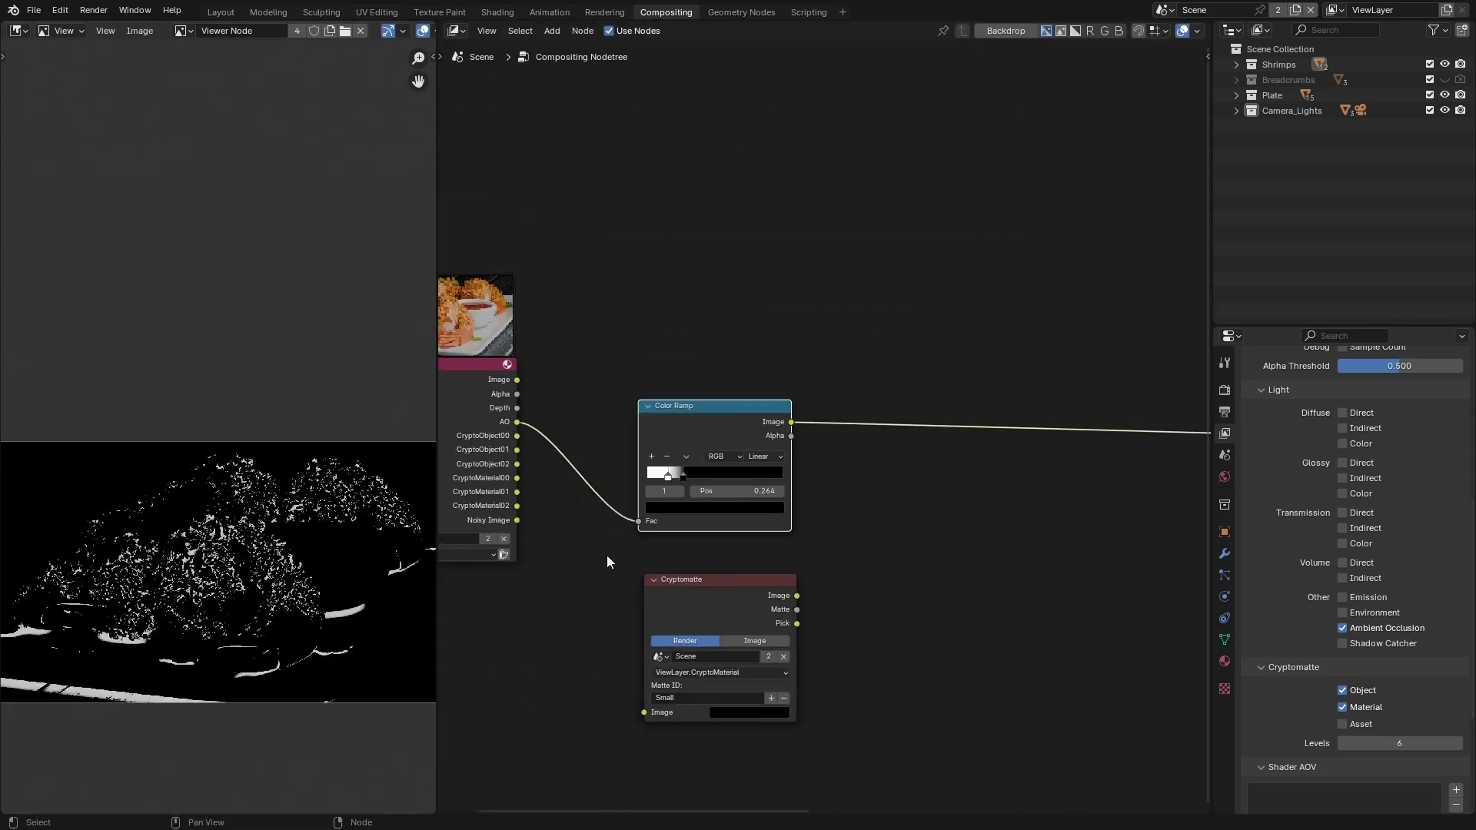
{"action": "scroll", "coordinate": [790, 543], "scroll_direction": "up", "scroll_amount": 1}
{"action": "left_click", "coordinate": [824, 553]}
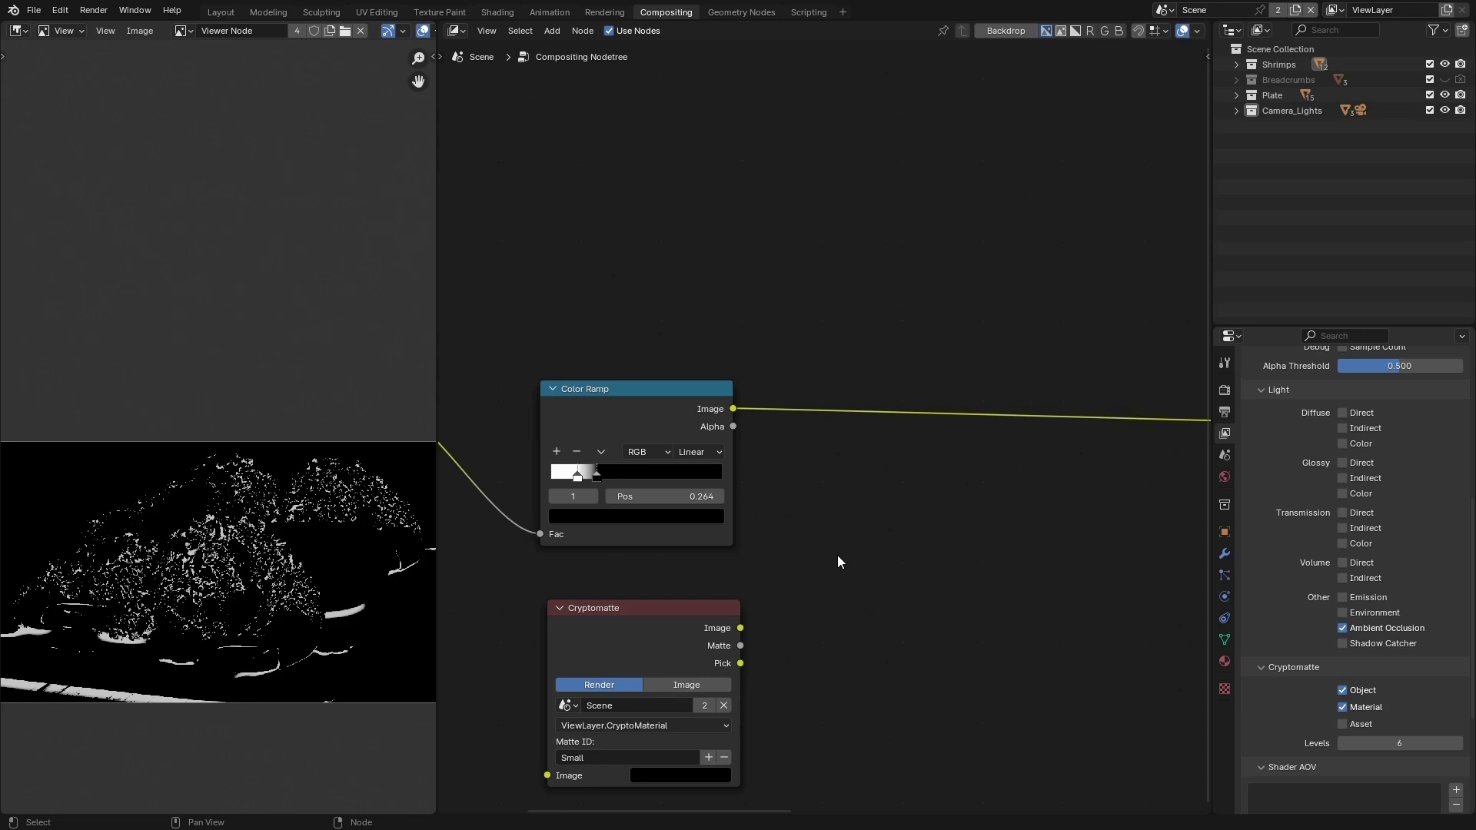
{"action": "key", "text": "shift+a"}
{"action": "left_click", "coordinate": [837, 555]}
{"action": "left_click", "coordinate": [812, 574]}
{"action": "scroll", "coordinate": [810, 576], "scroll_direction": "up", "scroll_amount": 1}
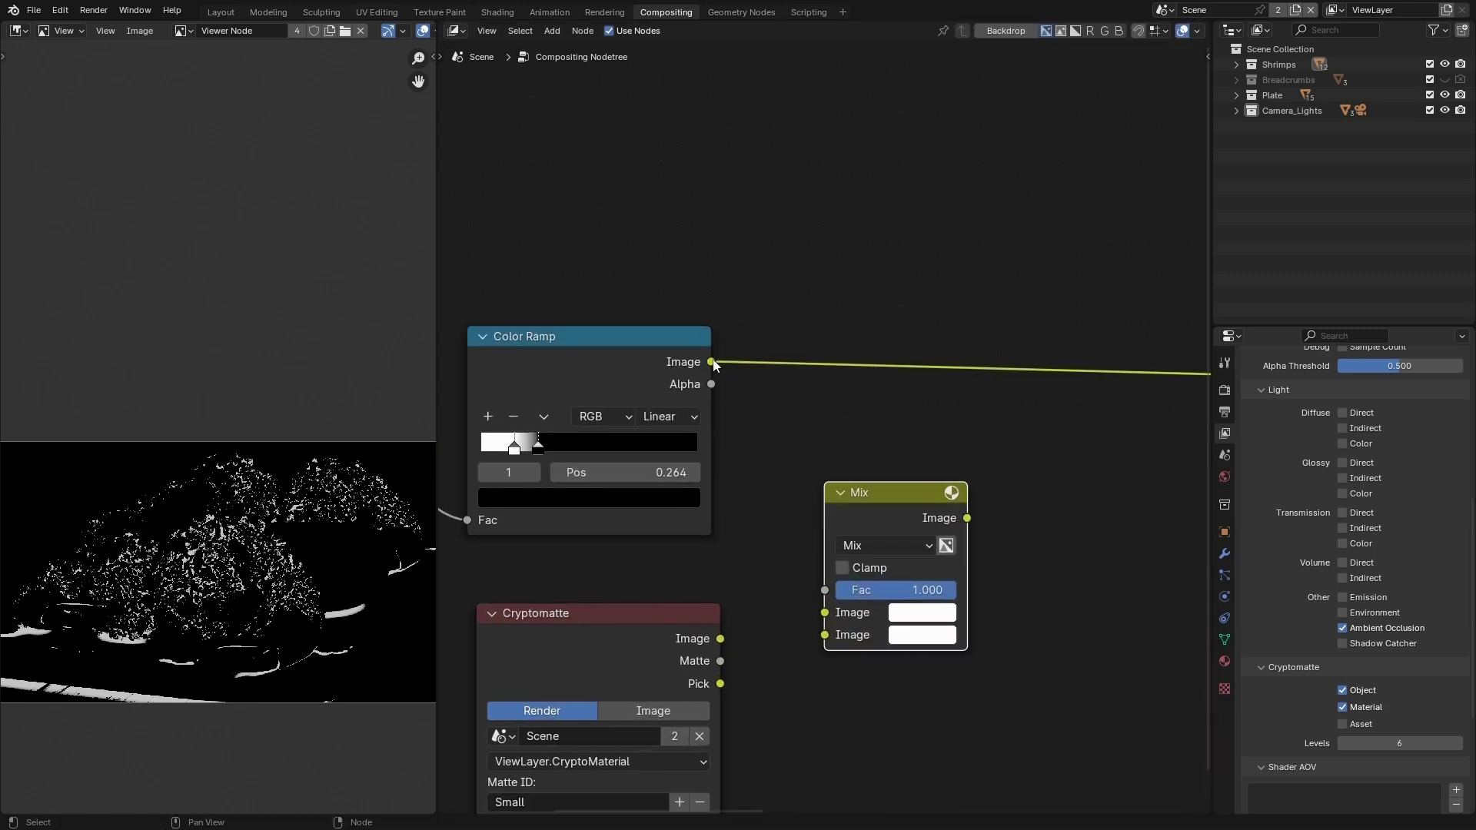
Step: Connect the Color Ramp's Image output and the Cryptomatte's Matte output to the Mix node's two Image inputs
{"action": "left_click_drag", "start_coordinate": [712, 362], "coordinate": [825, 612]}
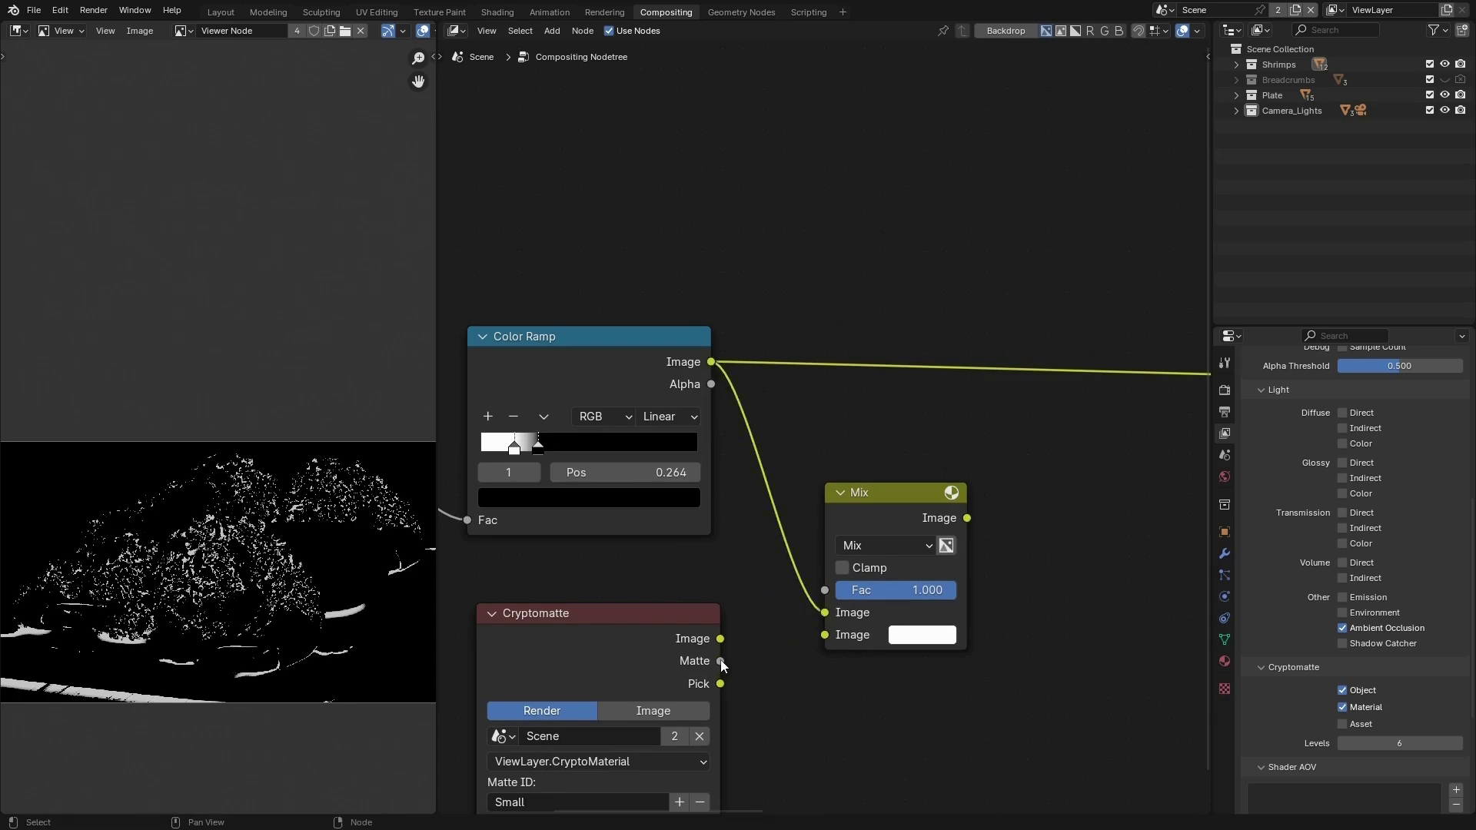
{"action": "left_click_drag", "start_coordinate": [722, 666], "coordinate": [823, 635]}
{"action": "left_click_drag", "start_coordinate": [638, 611], "coordinate": [638, 607]}
{"action": "left_click", "coordinate": [860, 519]}
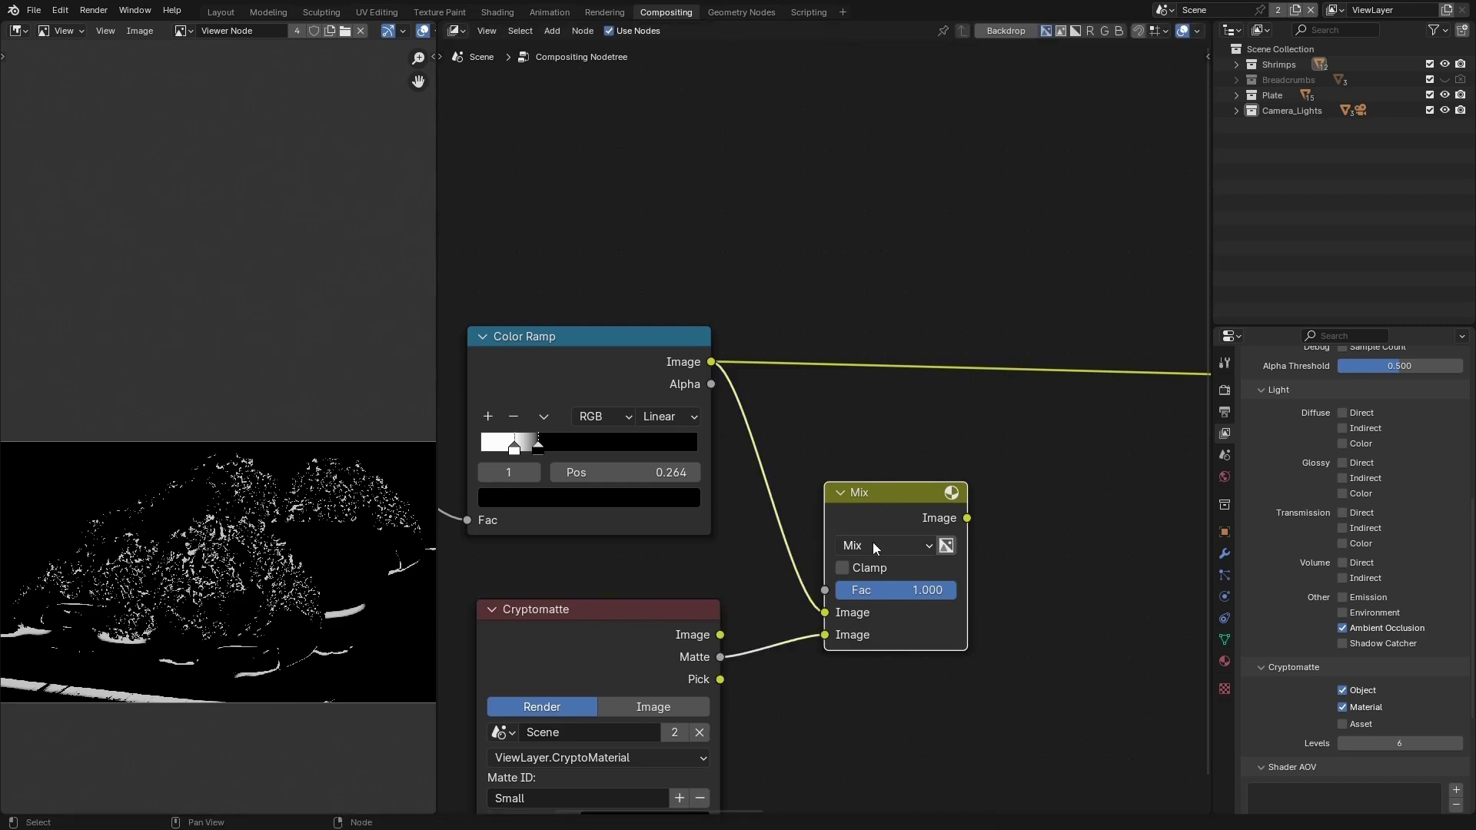
Step: Preview the Mix node in the Viewer, set its blending mode to Multiply, and check the combined mask
{"action": "left_click", "coordinate": [897, 485], "text": "ctrl+shift"}
{"action": "scroll", "coordinate": [265, 601], "scroll_direction": "up", "scroll_amount": 2}
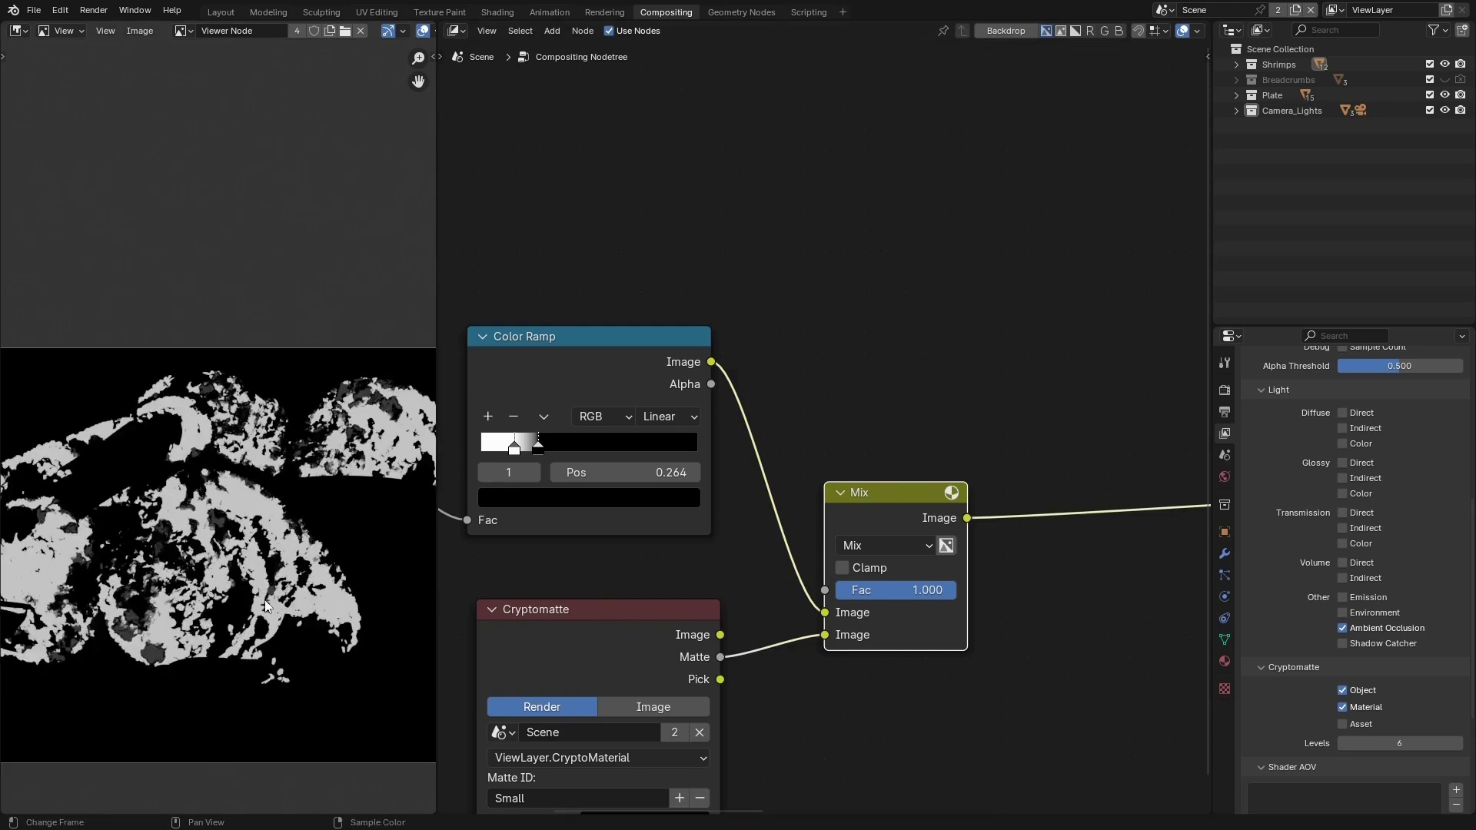
{"action": "left_click", "coordinate": [883, 544]}
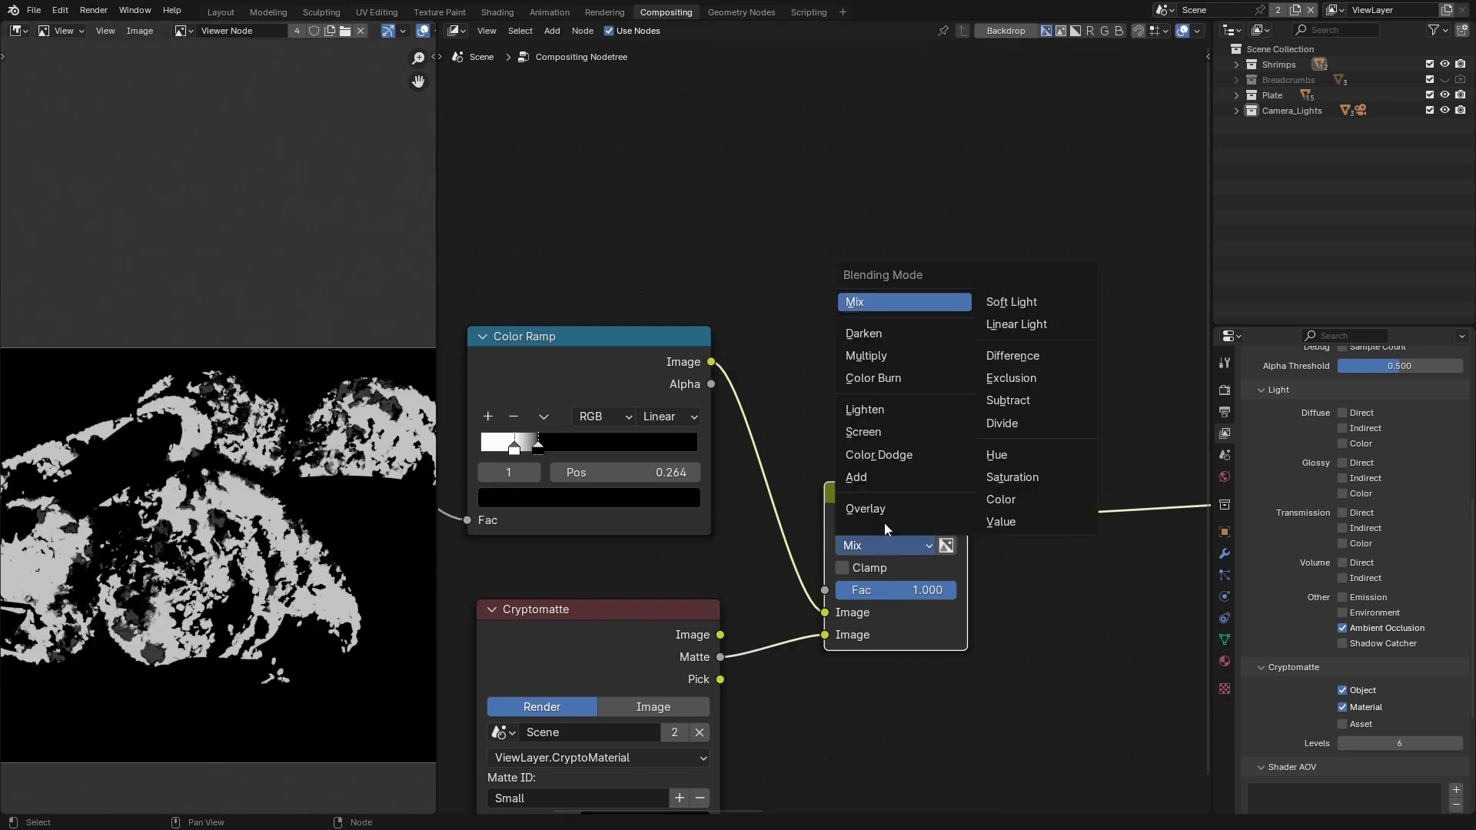
{"action": "left_click", "coordinate": [874, 358]}
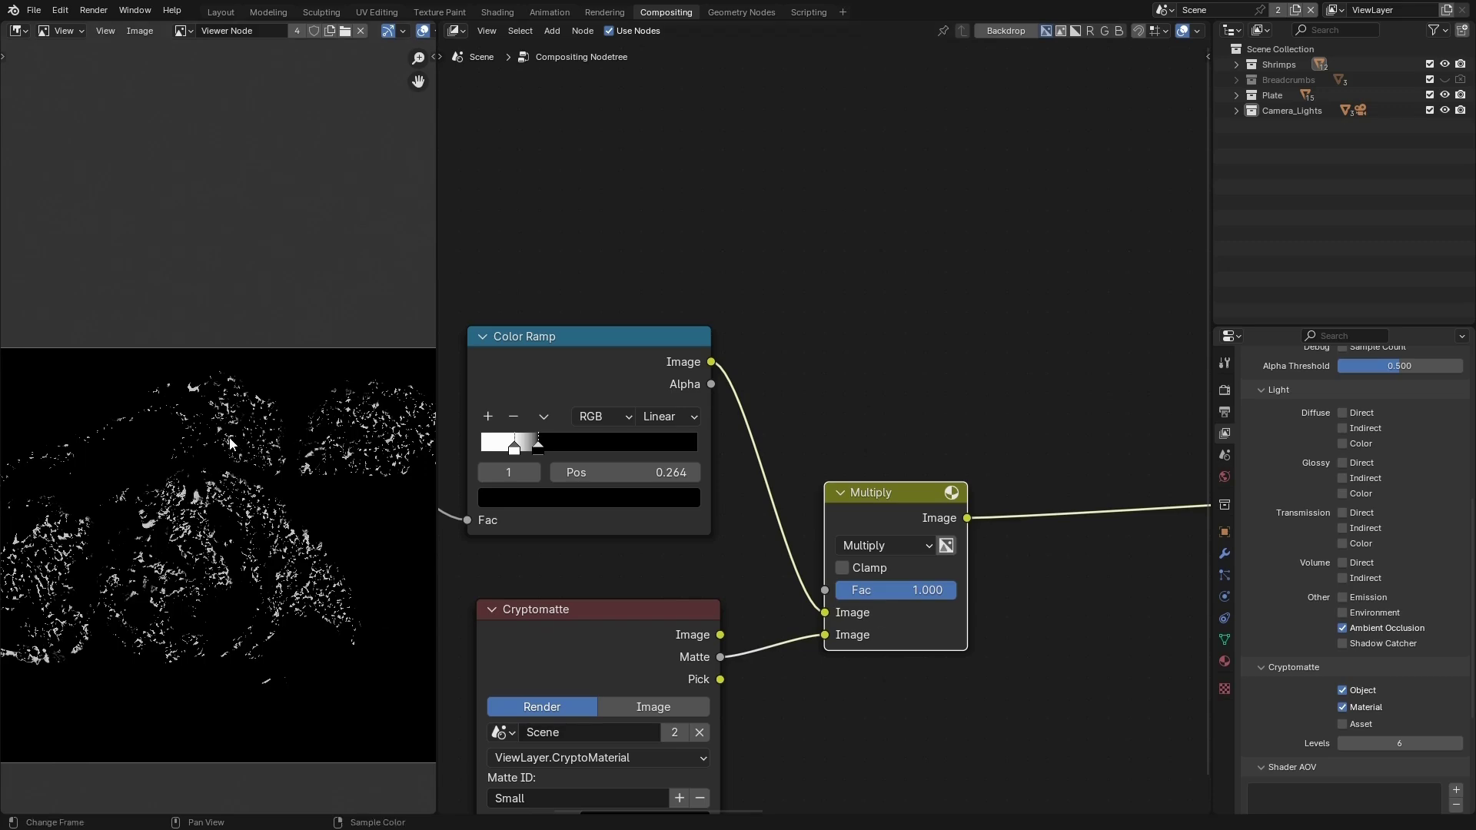
{"action": "scroll", "coordinate": [285, 592], "scroll_direction": "up", "scroll_amount": 2}
{"action": "scroll", "coordinate": [286, 592], "scroll_direction": "down", "scroll_amount": 5}
{"action": "scroll", "coordinate": [284, 577], "scroll_direction": "up", "scroll_amount": 3}
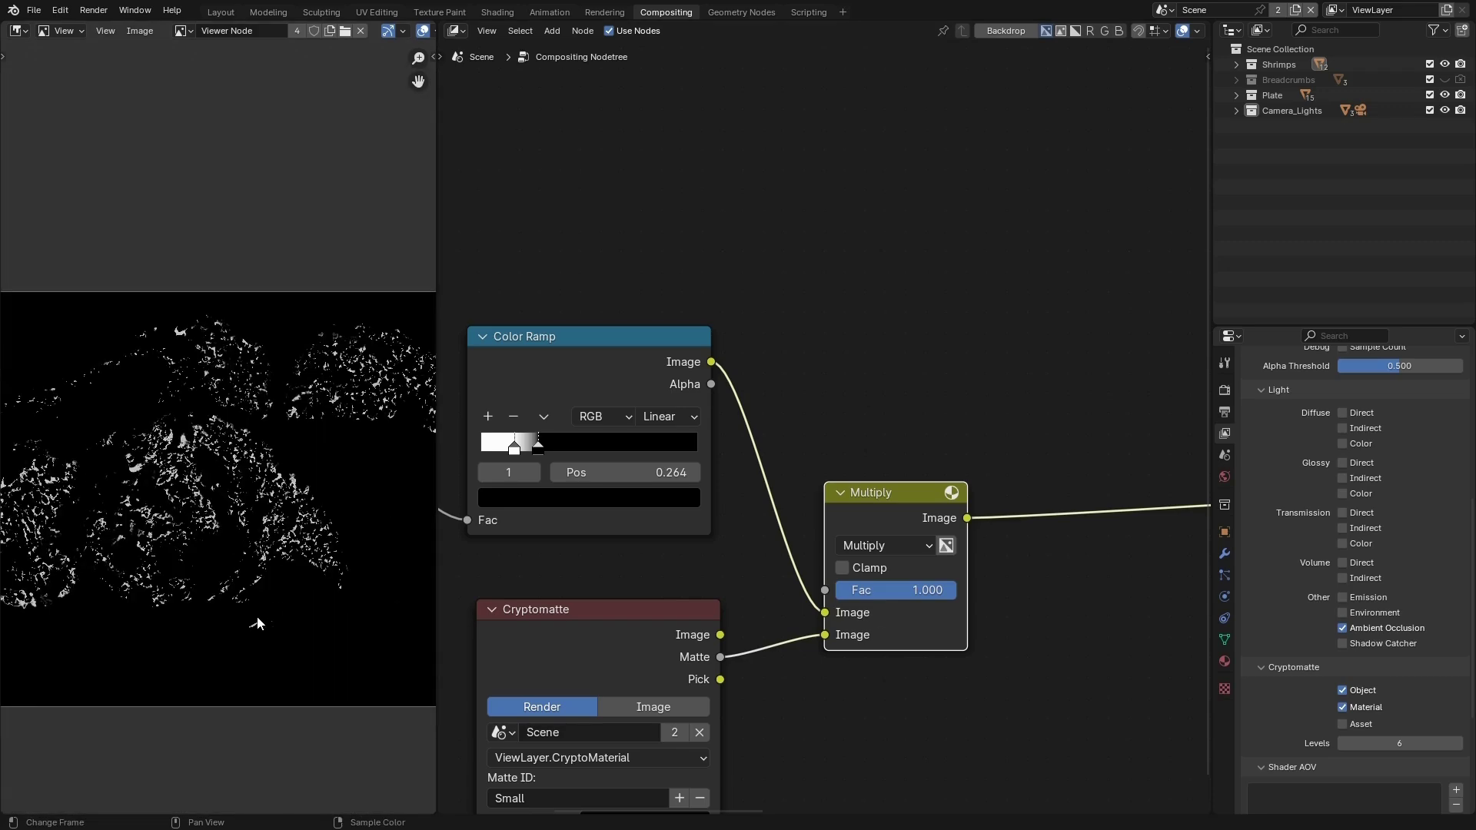
{"action": "scroll", "coordinate": [245, 555], "scroll_direction": "down", "scroll_amount": 4}
{"action": "scroll", "coordinate": [280, 579], "scroll_direction": "up", "scroll_amount": 3}
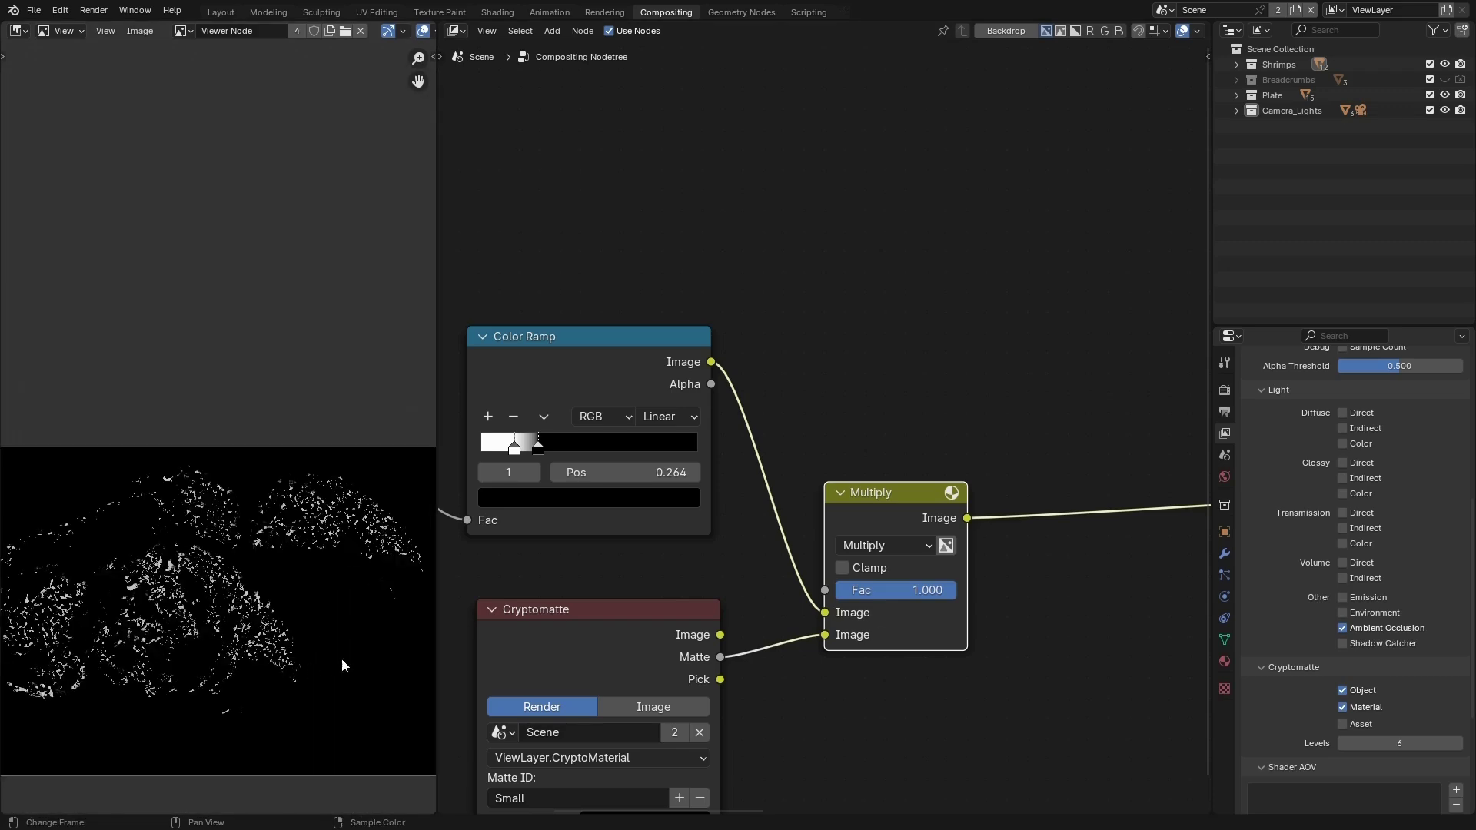
Step: Move the mask nodes below the Render Layers node and add a second Mix Color node after them
{"action": "scroll", "coordinate": [773, 491], "scroll_direction": "down", "scroll_amount": 4}
{"action": "left_click_drag", "start_coordinate": [808, 408], "coordinate": [678, 612]}
{"action": "left_click_drag", "start_coordinate": [695, 526], "coordinate": [634, 708]}
{"action": "scroll", "coordinate": [692, 615], "scroll_direction": "down", "scroll_amount": 3}
{"action": "scroll", "coordinate": [692, 615], "scroll_direction": "right", "scroll_amount": 3}
{"action": "scroll", "coordinate": [778, 526], "scroll_direction": "up", "scroll_amount": 2}
{"action": "key", "text": "shift+a"}
{"action": "type", "text": "mix"}
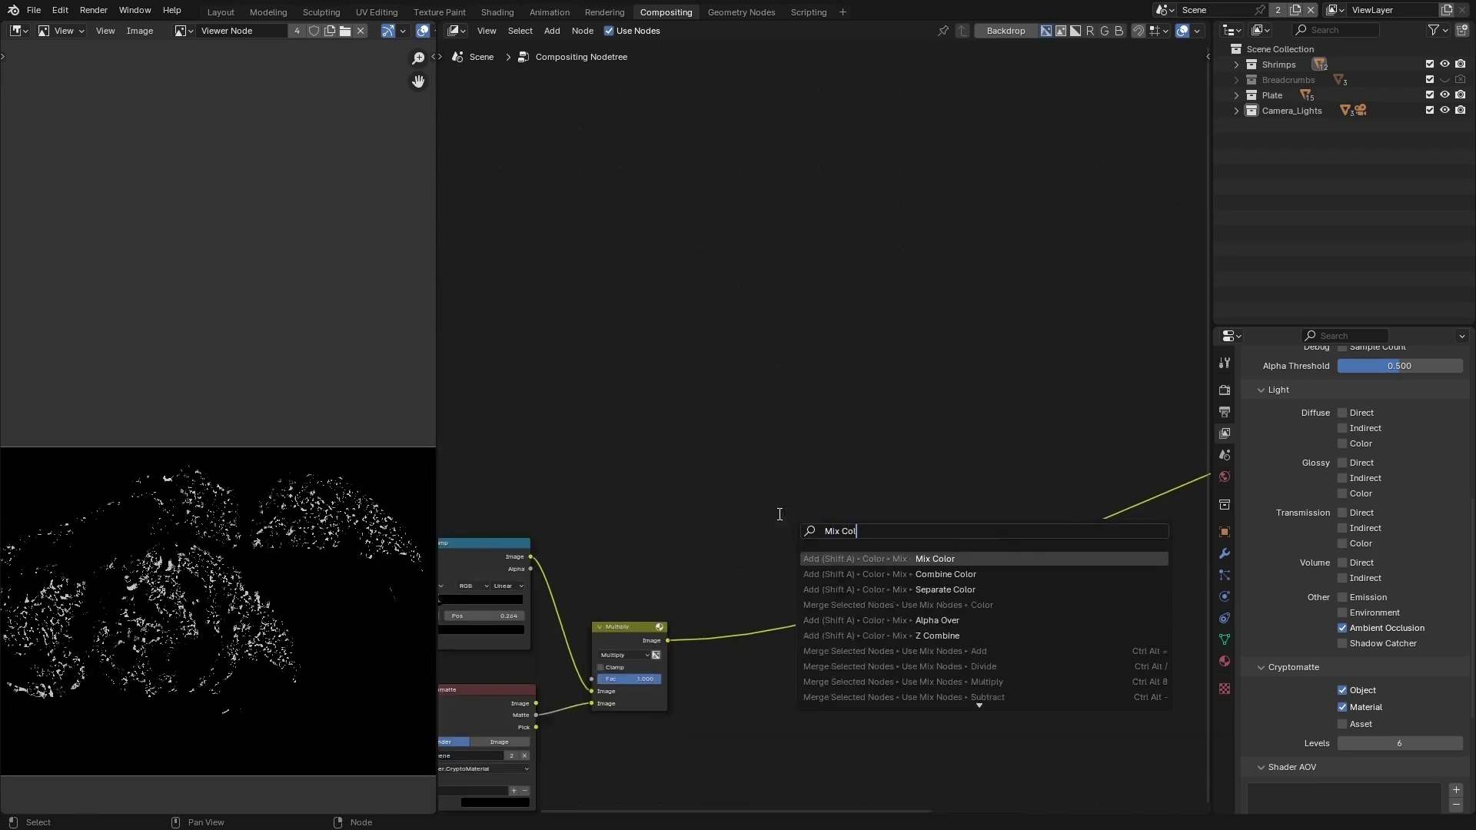
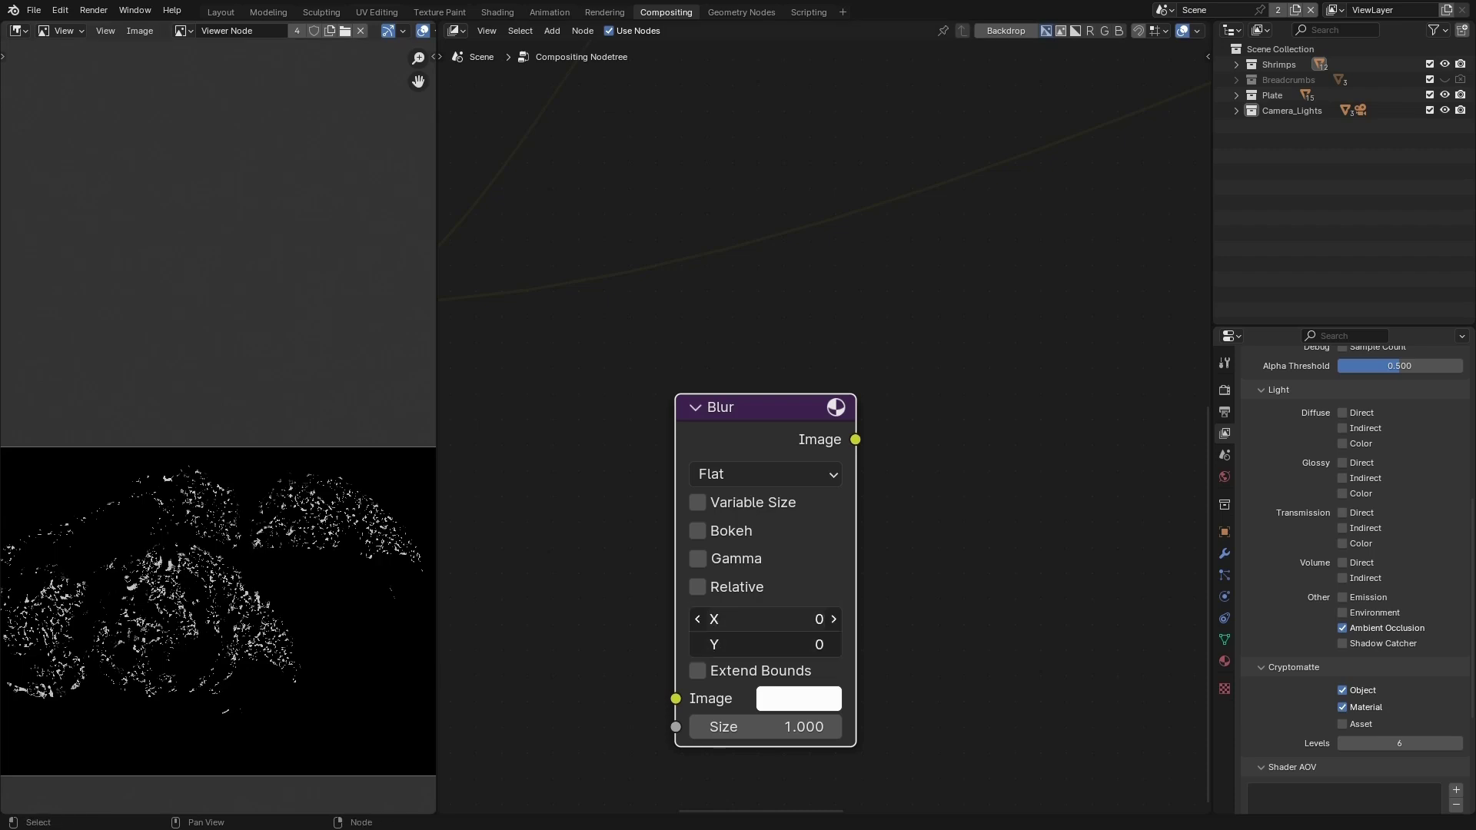
Step: Set the Blur node's X and Y values to 5
{"action": "left_click", "coordinate": [776, 614]}
{"action": "type", "text": "5"}
{"action": "key", "text": "Tab"}
{"action": "type", "text": "5"}
{"action": "key", "text": "Return"}
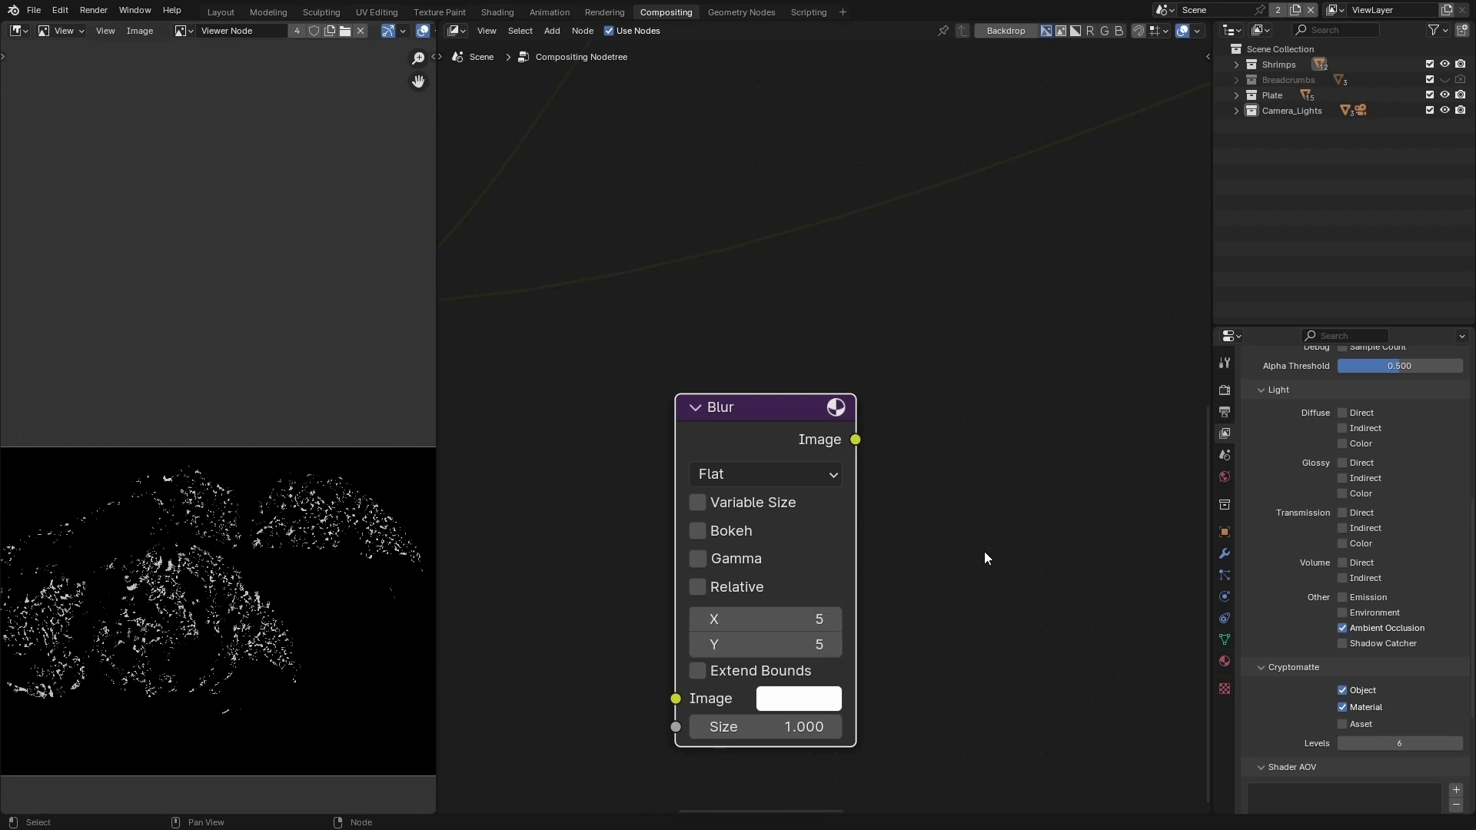
Step: Connect the Render Layers Image output to the Blur node's Image input and set the blur Size to 0.5
{"action": "scroll", "coordinate": [969, 565], "scroll_direction": "down", "scroll_amount": 5}
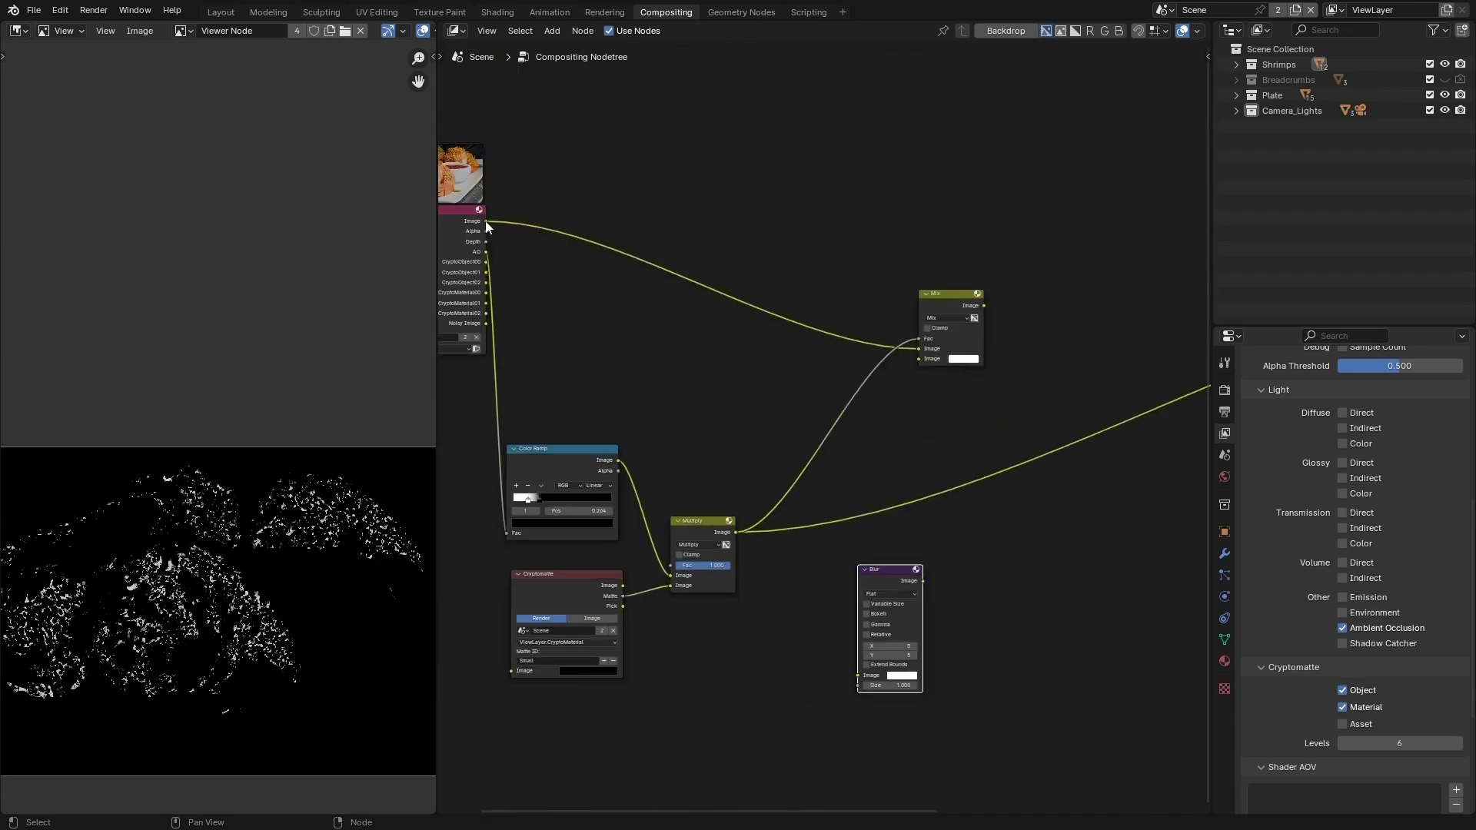
{"action": "left_click_drag", "start_coordinate": [487, 220], "coordinate": [858, 675]}
{"action": "scroll", "coordinate": [974, 656], "scroll_direction": "up", "scroll_amount": 5}
{"action": "left_click", "coordinate": [758, 731]}
{"action": "type", "text": "0.5"}
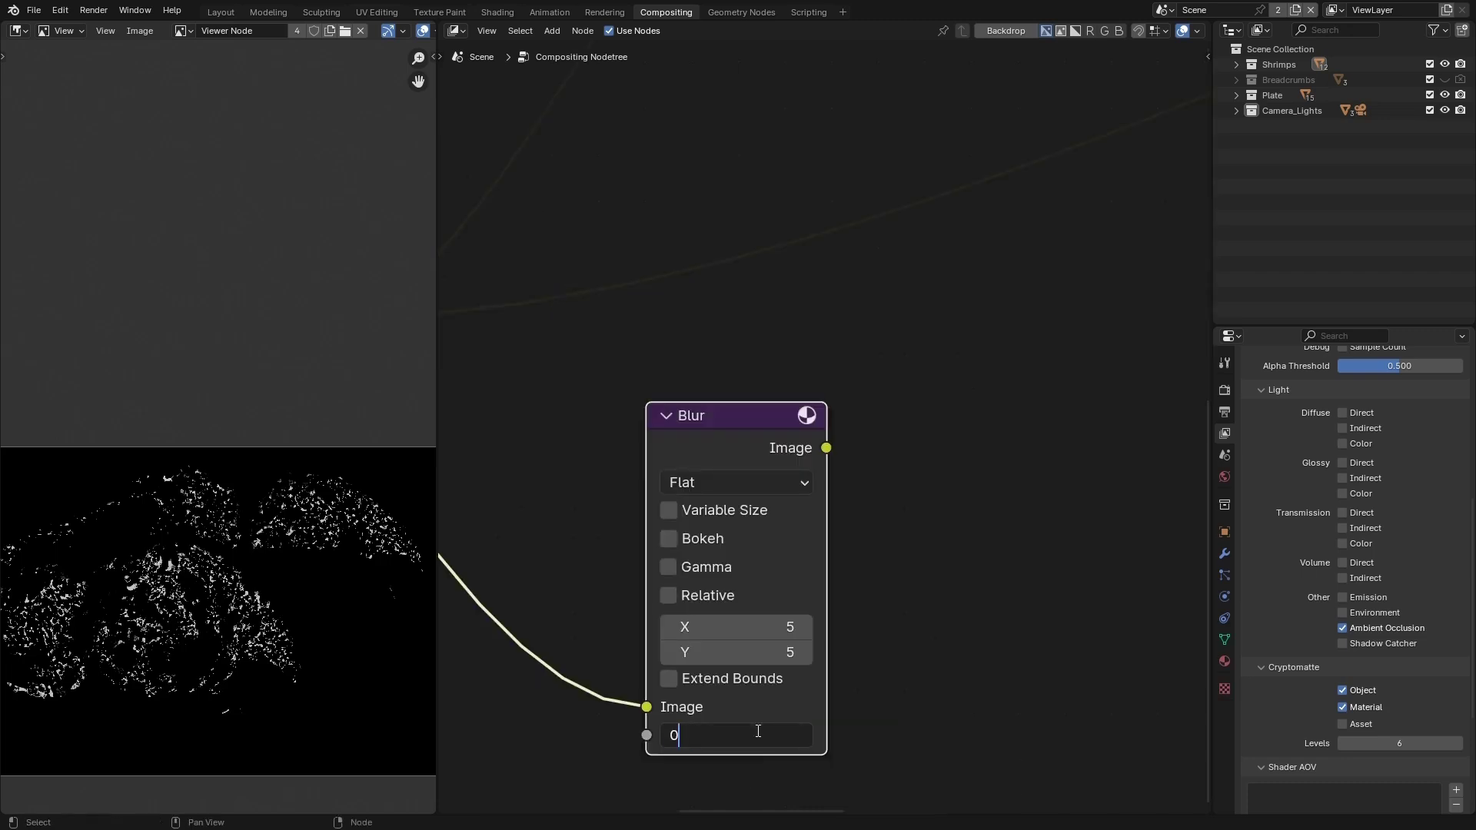
{"action": "key", "text": "Return"}
{"action": "left_click", "coordinate": [919, 689]}
Step: Connect the Blur node's output to the second Image input of the new Mix node and preview the blurred image in the Viewer
{"action": "scroll", "coordinate": [912, 692], "scroll_direction": "down", "scroll_amount": 3}
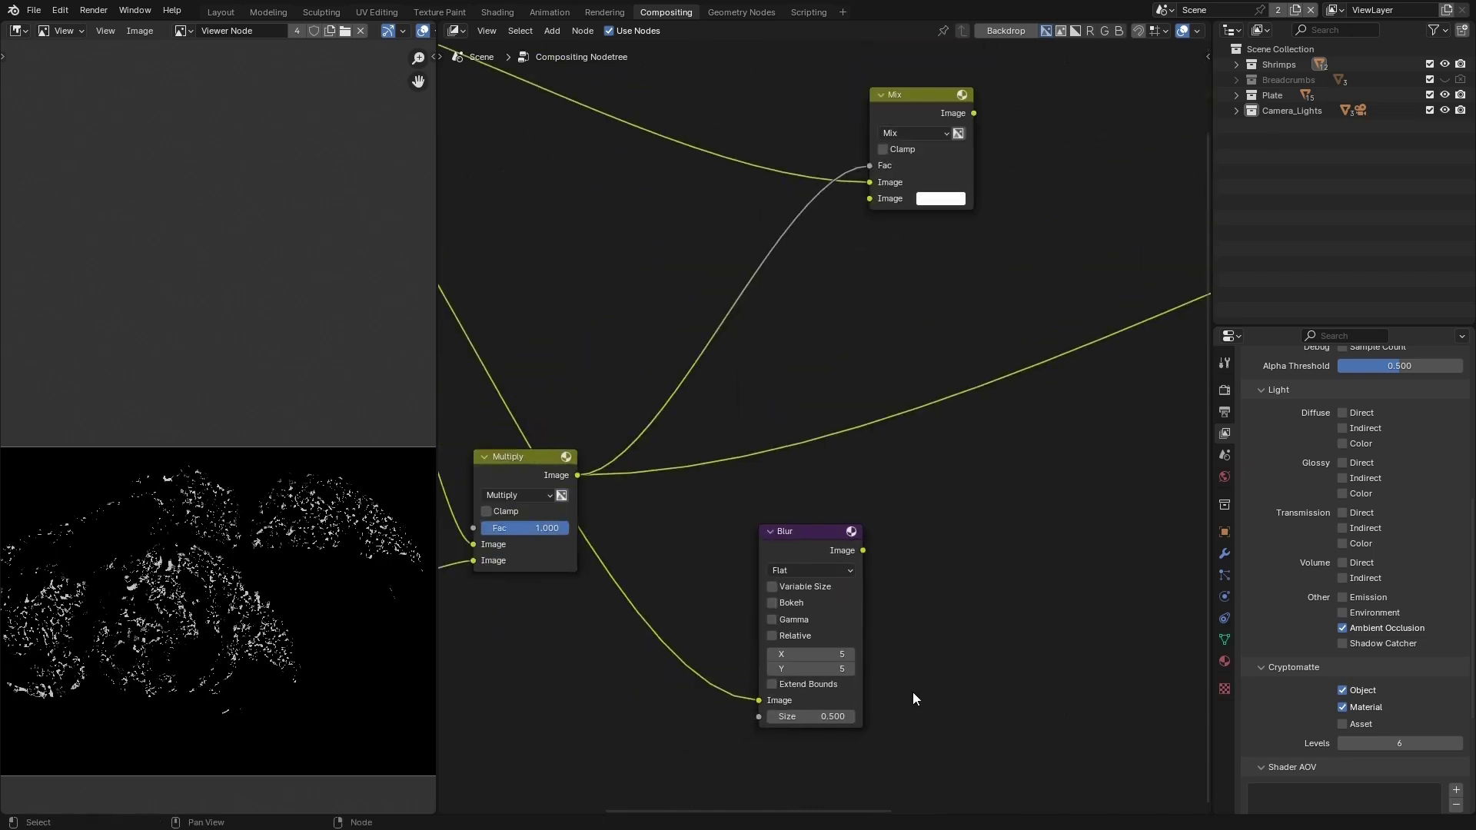
{"action": "scroll", "coordinate": [911, 691], "scroll_direction": "down", "scroll_amount": 2}
{"action": "scroll", "coordinate": [929, 585], "scroll_direction": "up", "scroll_amount": 2}
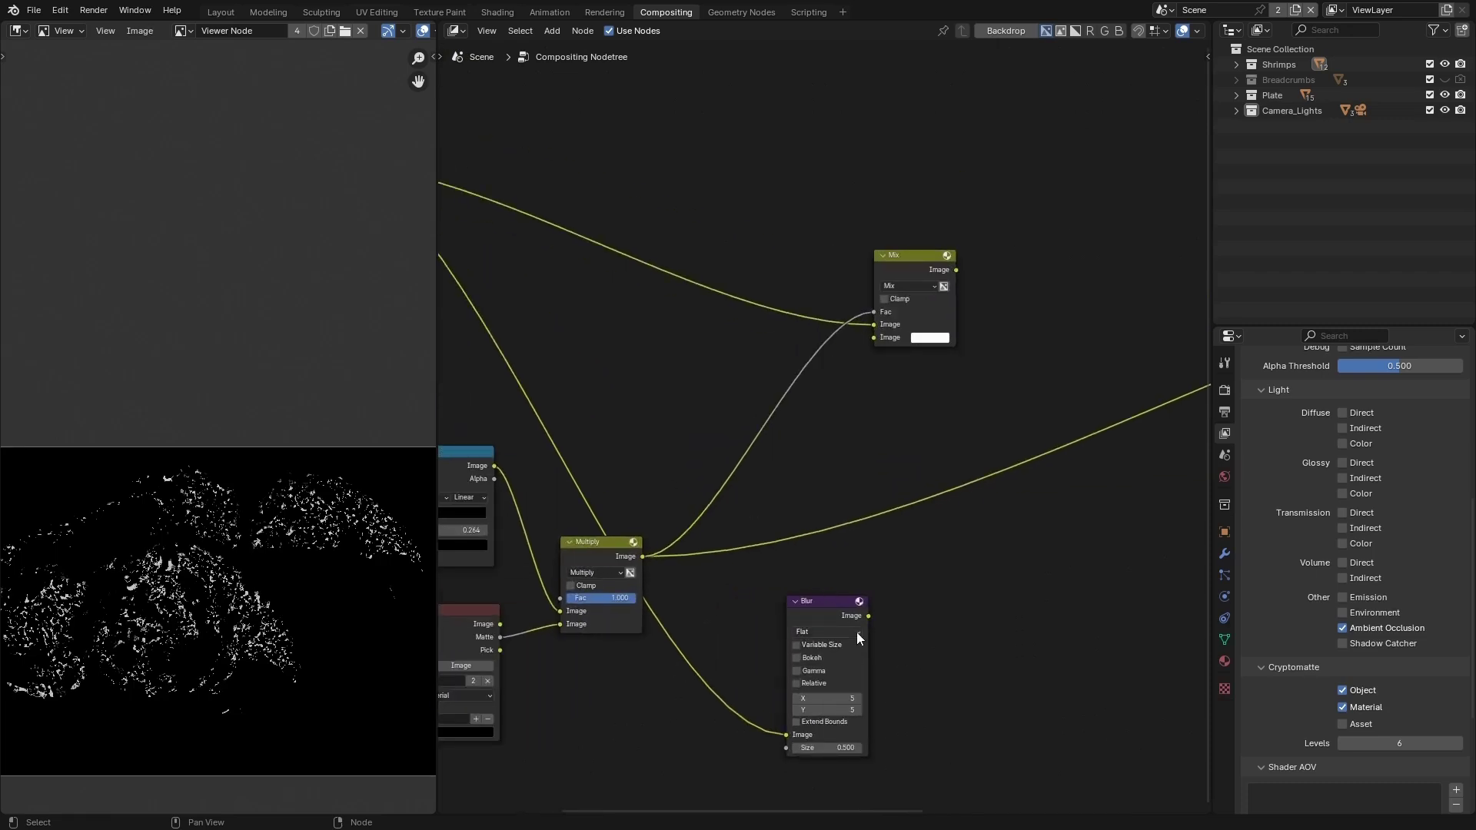
{"action": "left_click_drag", "start_coordinate": [867, 615], "coordinate": [874, 338]}
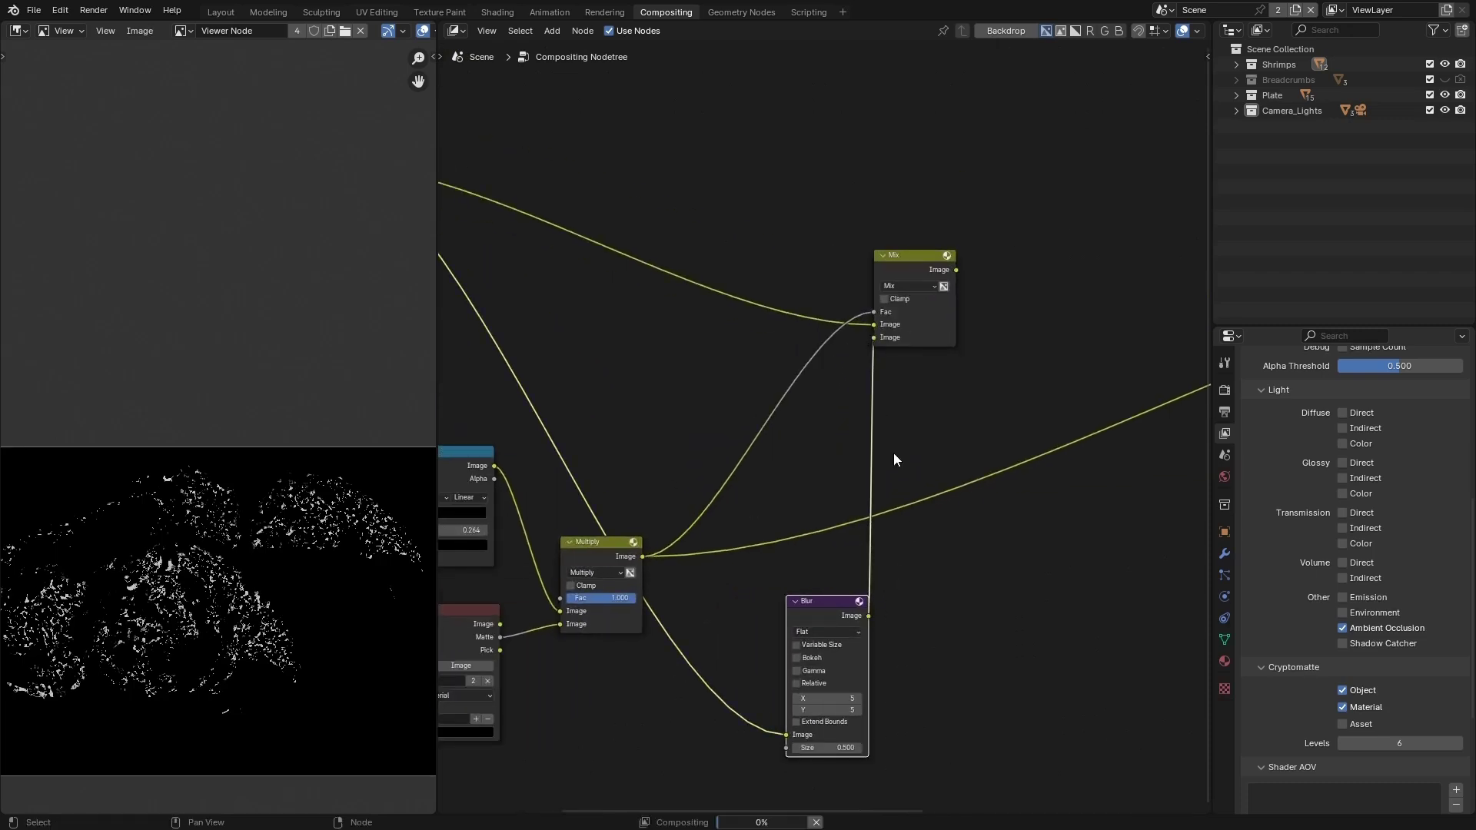
{"action": "left_click", "coordinate": [822, 602], "text": "ctrl+shift"}
{"action": "scroll", "coordinate": [164, 611], "scroll_direction": "up", "scroll_amount": 5}
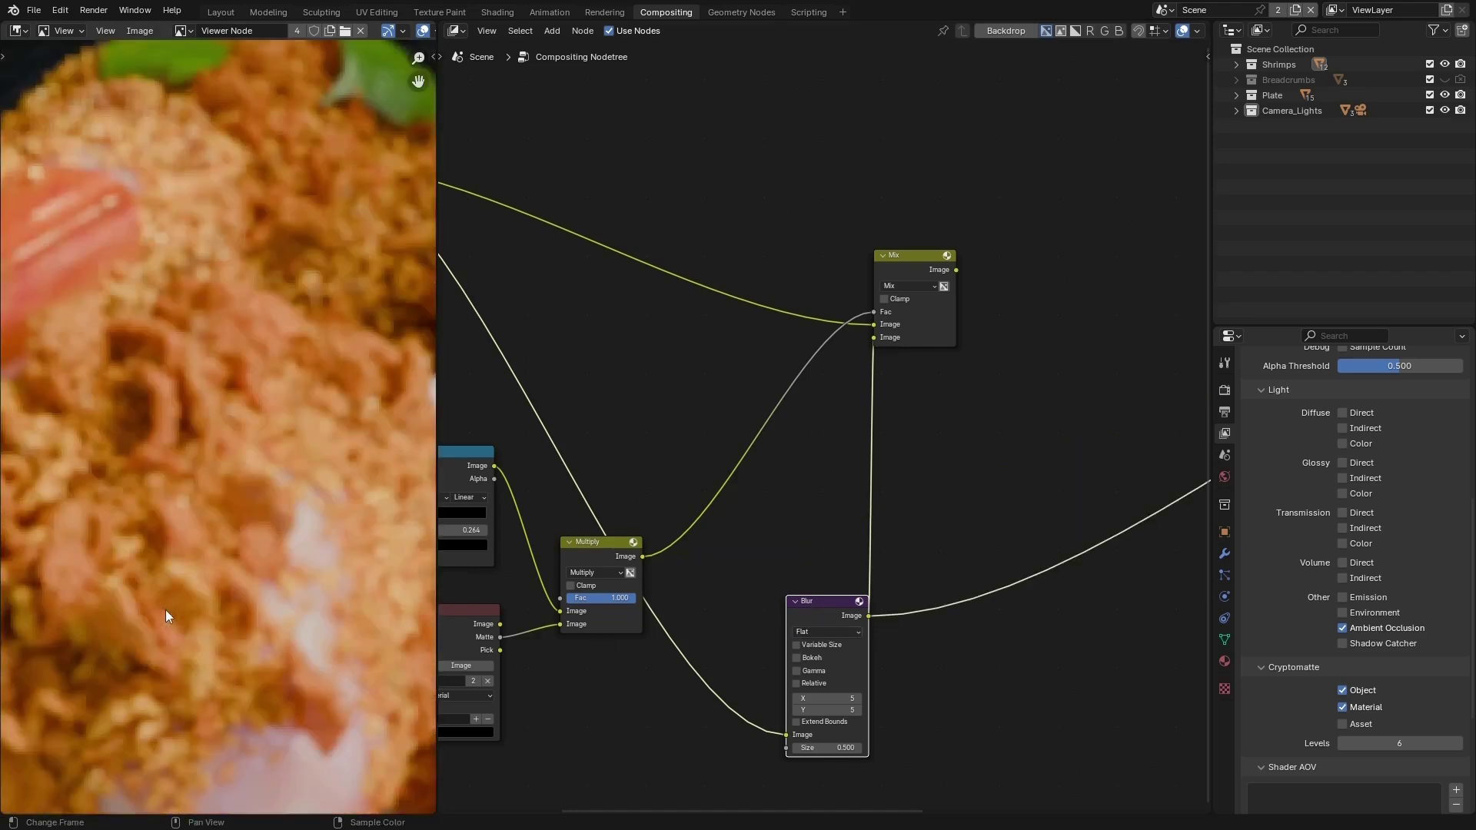
{"action": "scroll", "coordinate": [196, 603], "scroll_direction": "down", "scroll_amount": 3}
{"action": "scroll", "coordinate": [241, 578], "scroll_direction": "down", "scroll_amount": 3}
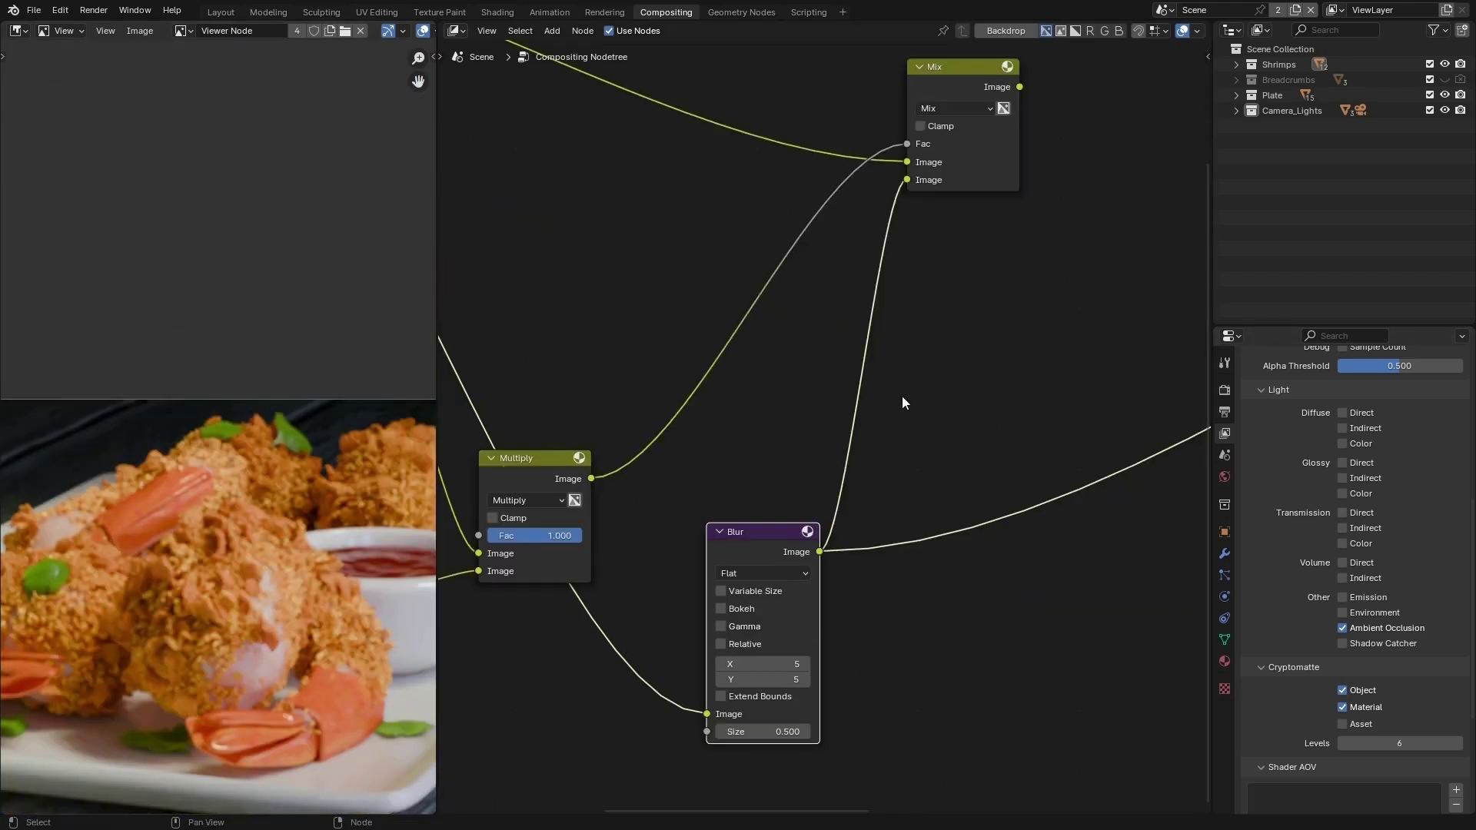
Step: Switch the Viewer preview to the output of the Mix node that combines the render with its blurred copy
{"action": "scroll", "coordinate": [901, 395], "scroll_direction": "up", "scroll_amount": 3}
{"action": "left_click", "coordinate": [929, 224]}
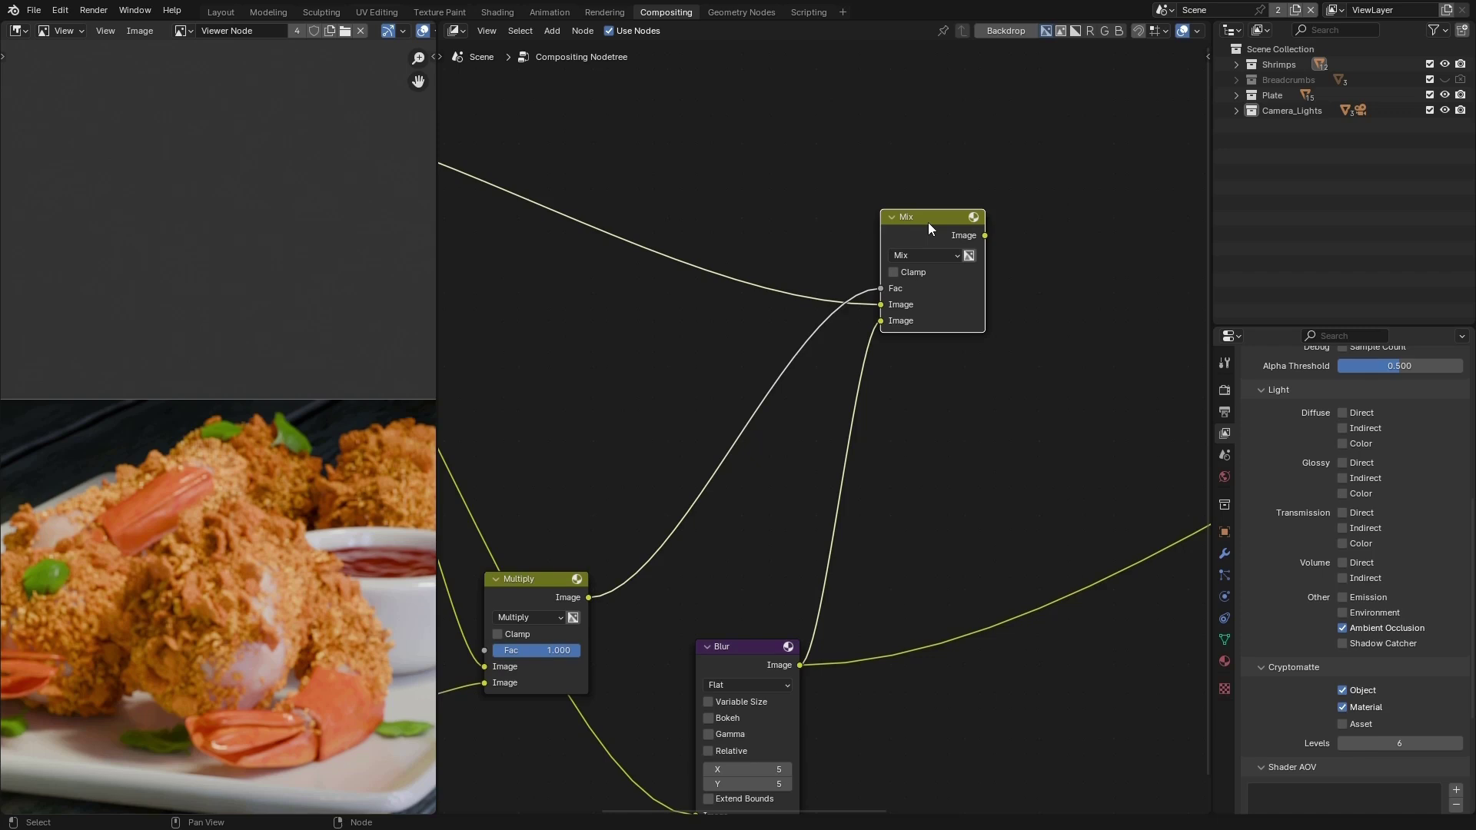
{"action": "left_click", "coordinate": [928, 223], "text": "ctrl+shift"}
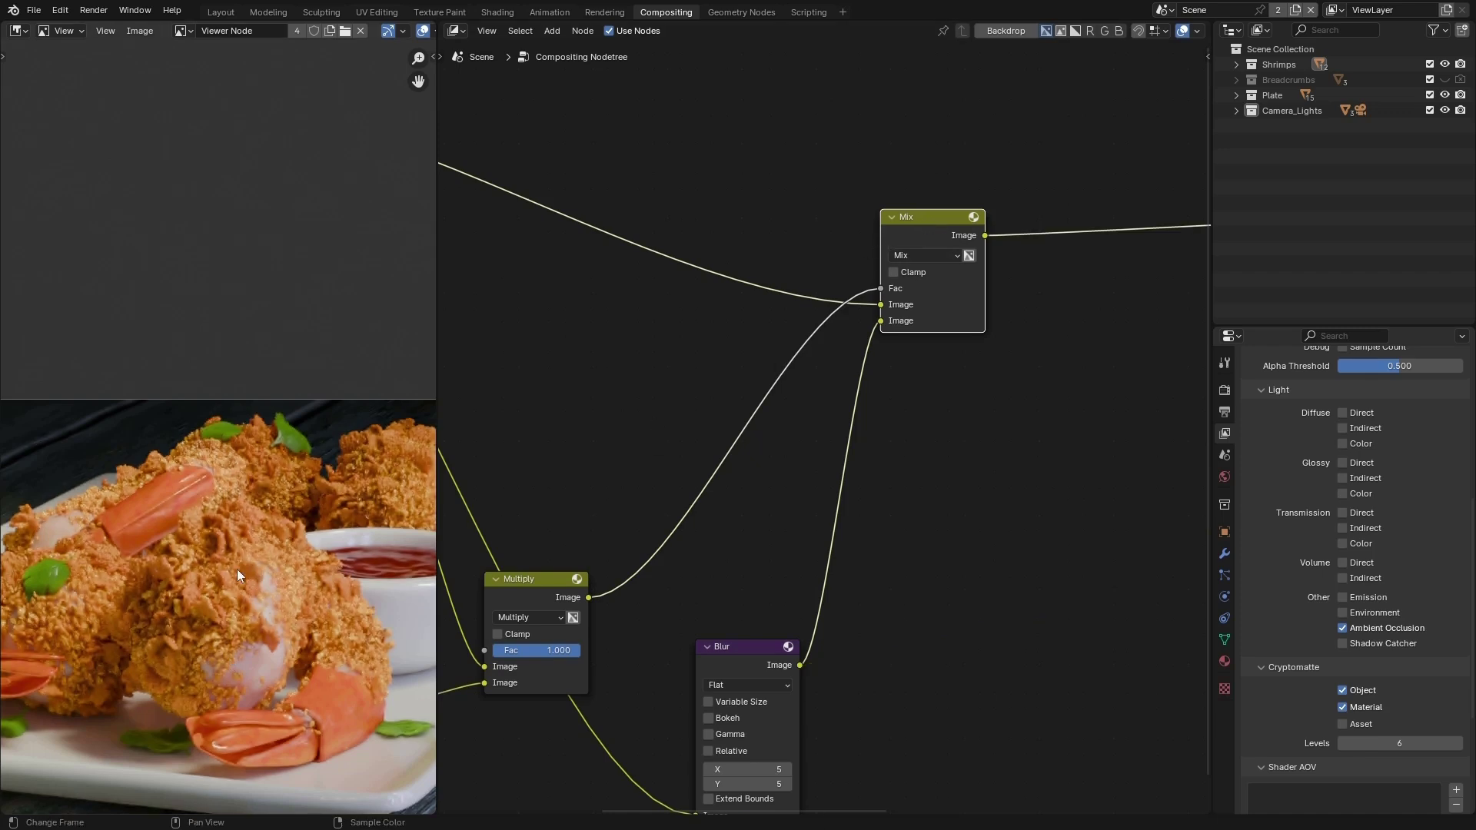
Step: Inspect the breadcrumb crevices in the mixed image up close and at full frame
{"action": "scroll", "coordinate": [301, 565], "scroll_direction": "up", "scroll_amount": 3}
{"action": "scroll", "coordinate": [310, 574], "scroll_direction": "down", "scroll_amount": 3}
{"action": "scroll", "coordinate": [256, 627], "scroll_direction": "up", "scroll_amount": 3}
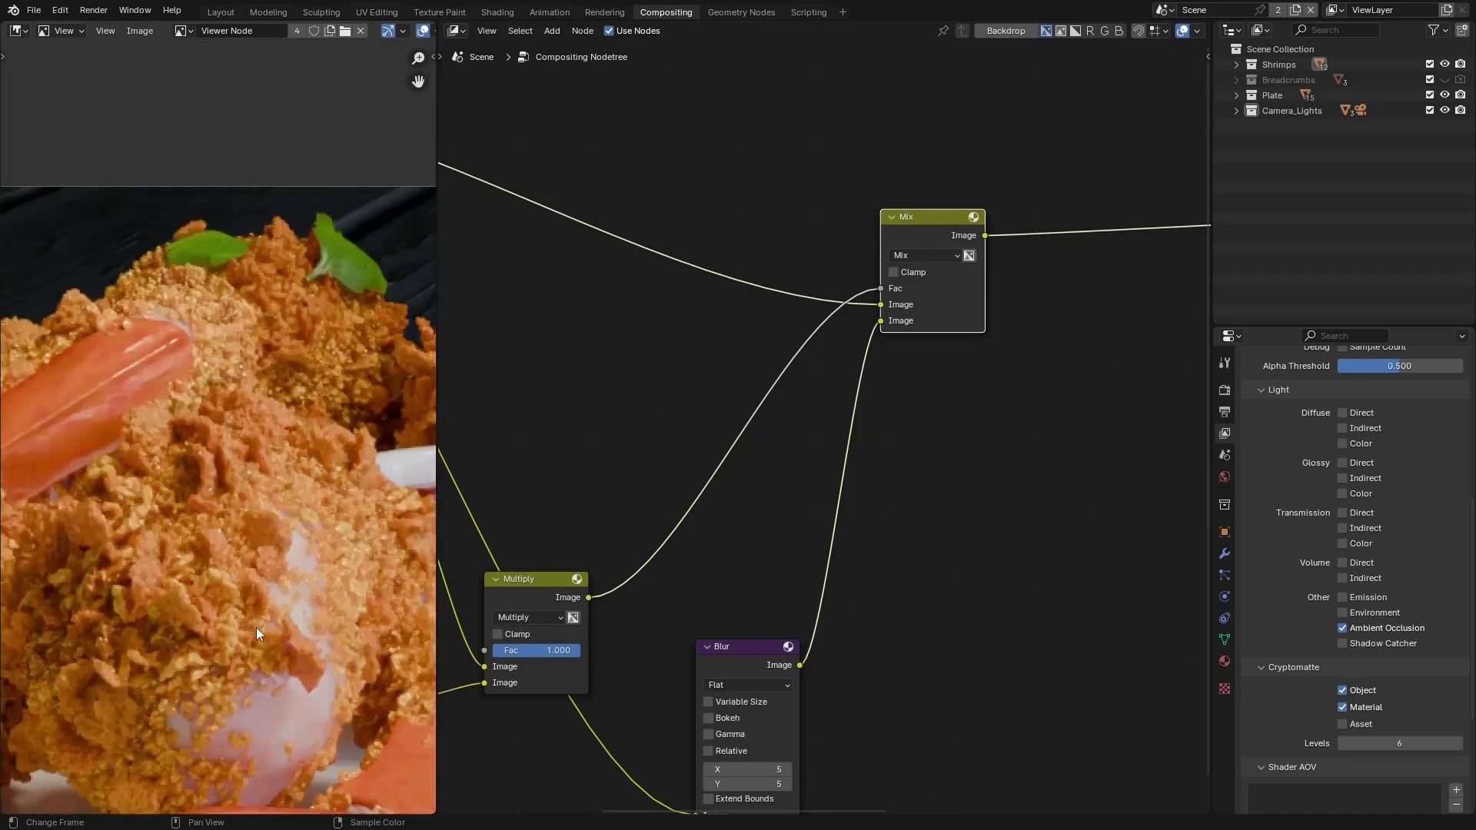
{"action": "scroll", "coordinate": [303, 612], "scroll_direction": "down", "scroll_amount": 3}
{"action": "scroll", "coordinate": [139, 630], "scroll_direction": "up", "scroll_amount": 5}
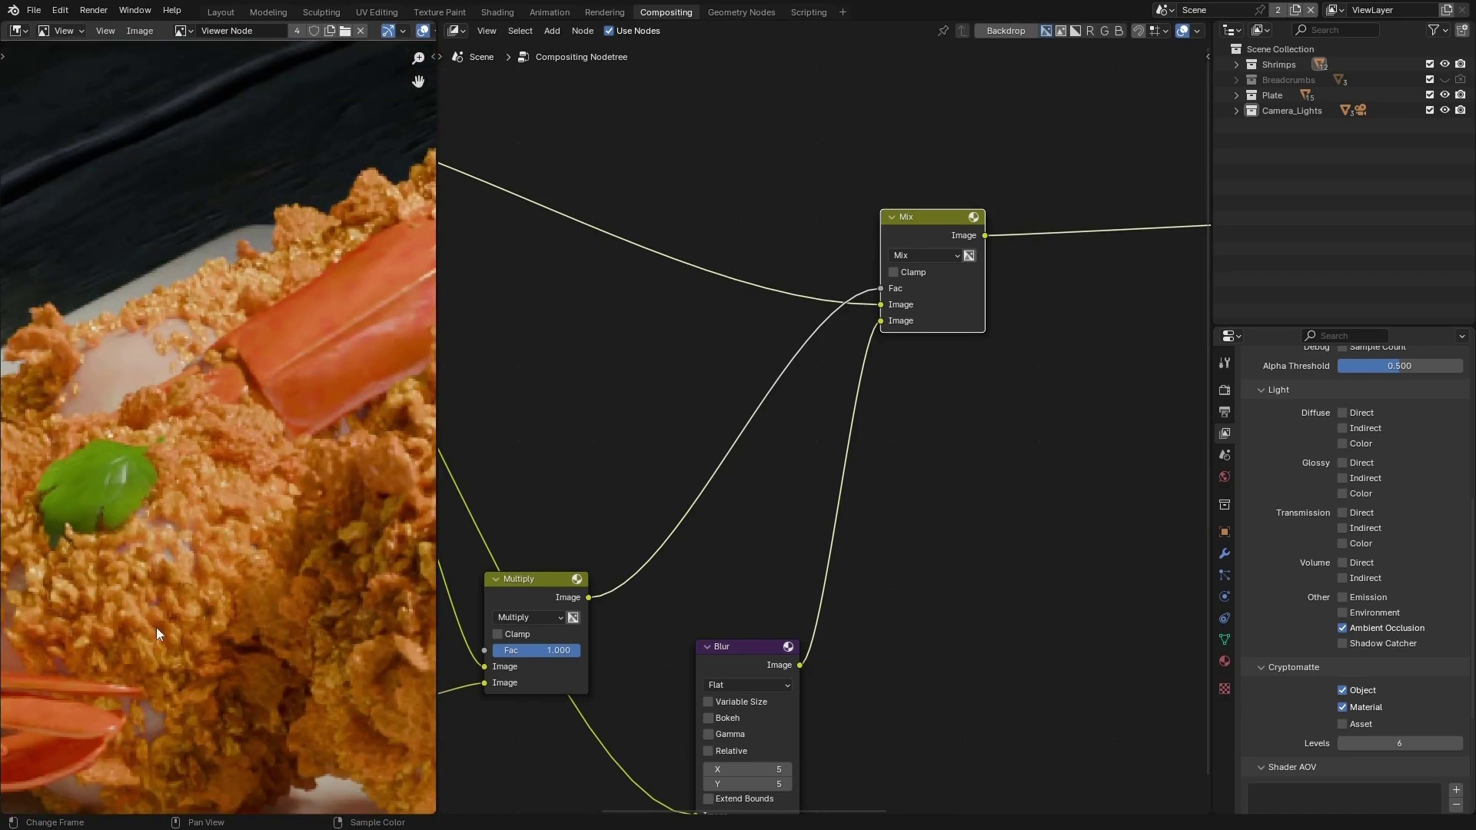
{"action": "scroll", "coordinate": [177, 639], "scroll_direction": "down", "scroll_amount": 2}
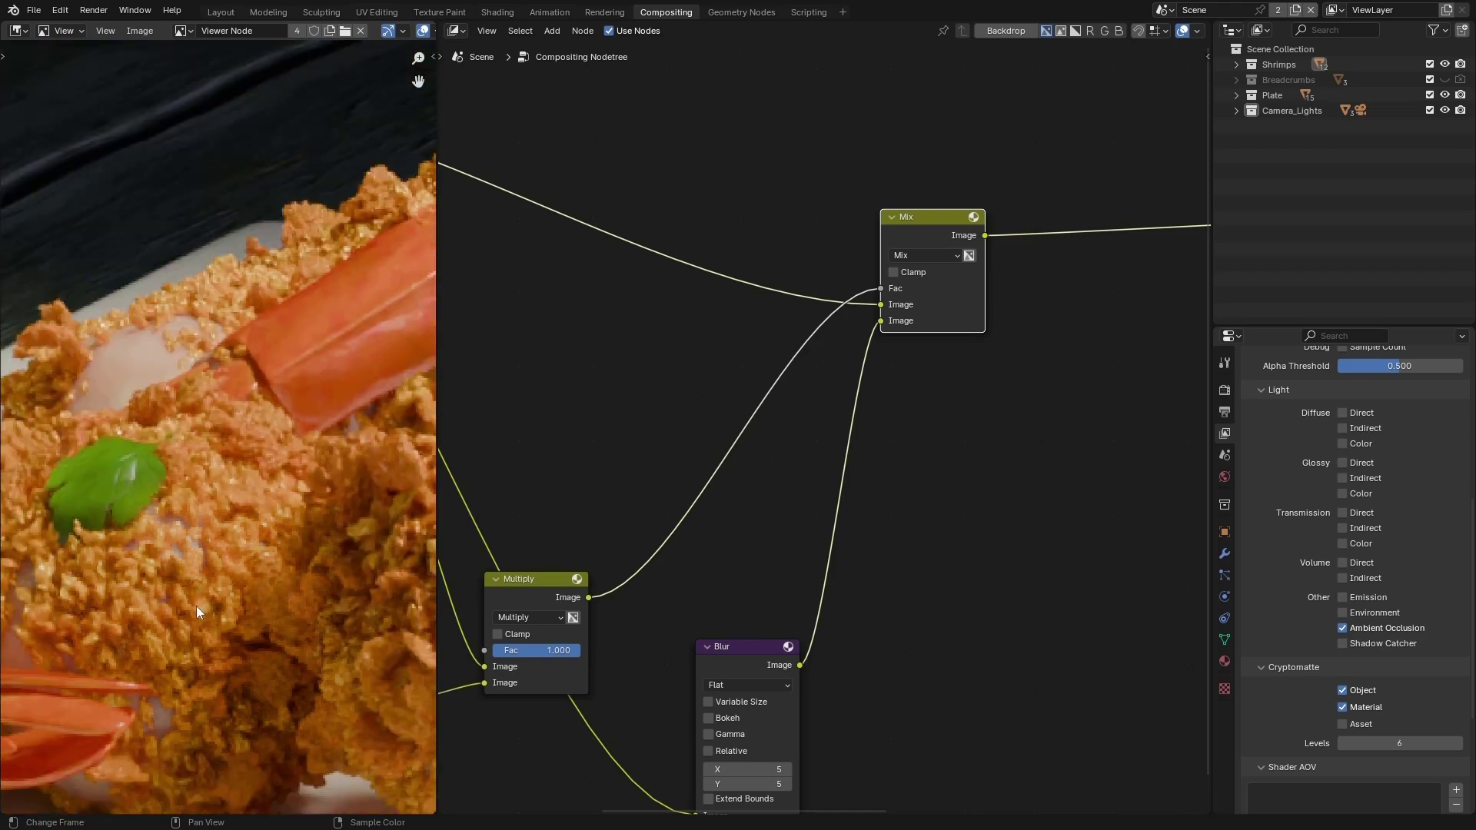
{"action": "scroll", "coordinate": [196, 606], "scroll_direction": "down", "scroll_amount": 6}
{"action": "scroll", "coordinate": [366, 591], "scroll_direction": "up", "scroll_amount": 1}
{"action": "scroll", "coordinate": [836, 440], "scroll_direction": "down", "scroll_amount": 5}
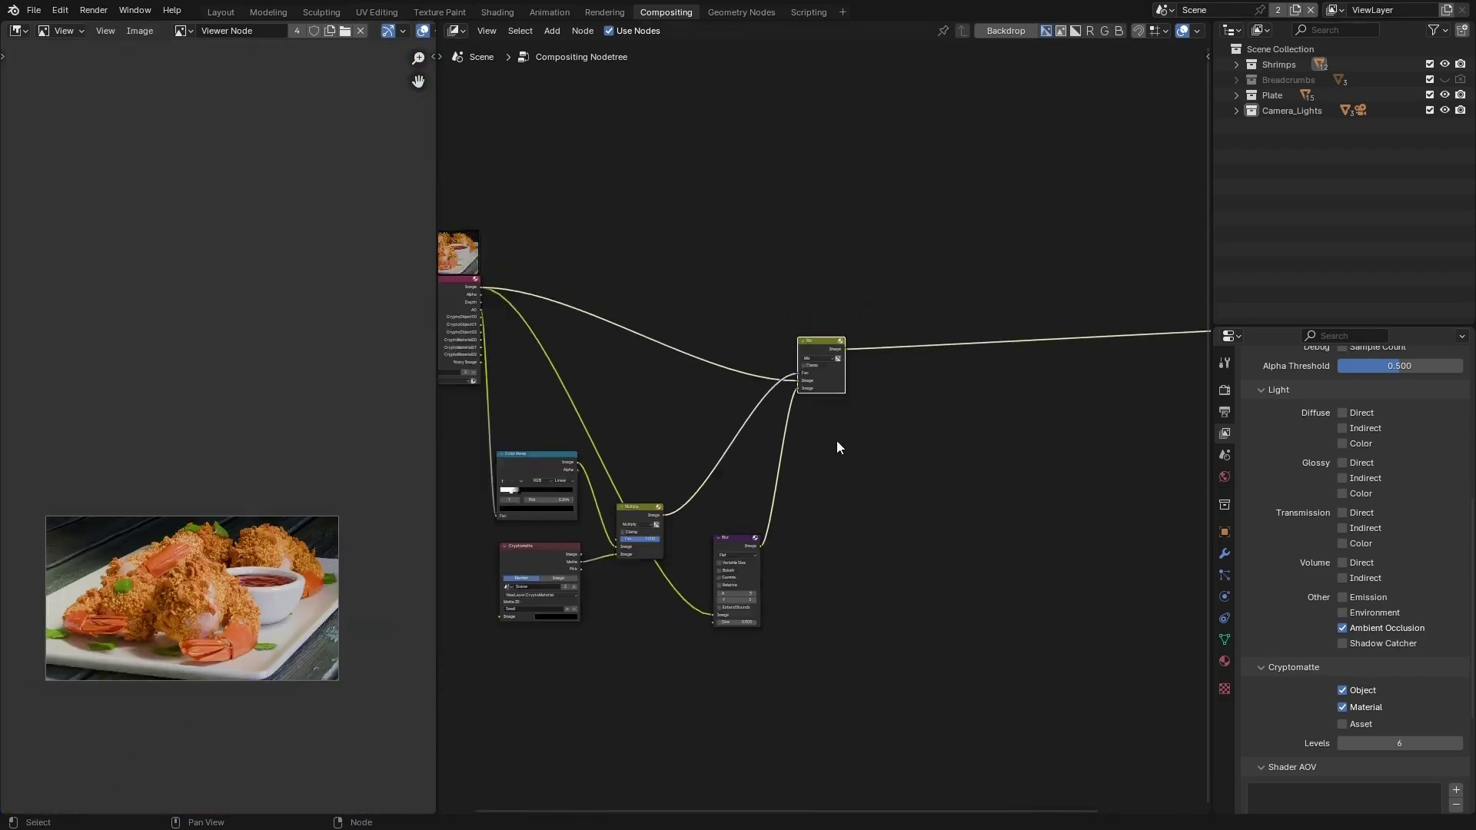
Step: Move the final Mix node down so it sits beside the Blur node
{"action": "left_click_drag", "start_coordinate": [836, 372], "coordinate": [826, 493]}
{"action": "scroll", "coordinate": [781, 386], "scroll_direction": "down", "scroll_amount": 2}
{"action": "scroll", "coordinate": [752, 461], "scroll_direction": "up", "scroll_amount": 1}
{"action": "scroll", "coordinate": [791, 508], "scroll_direction": "up", "scroll_amount": 5}
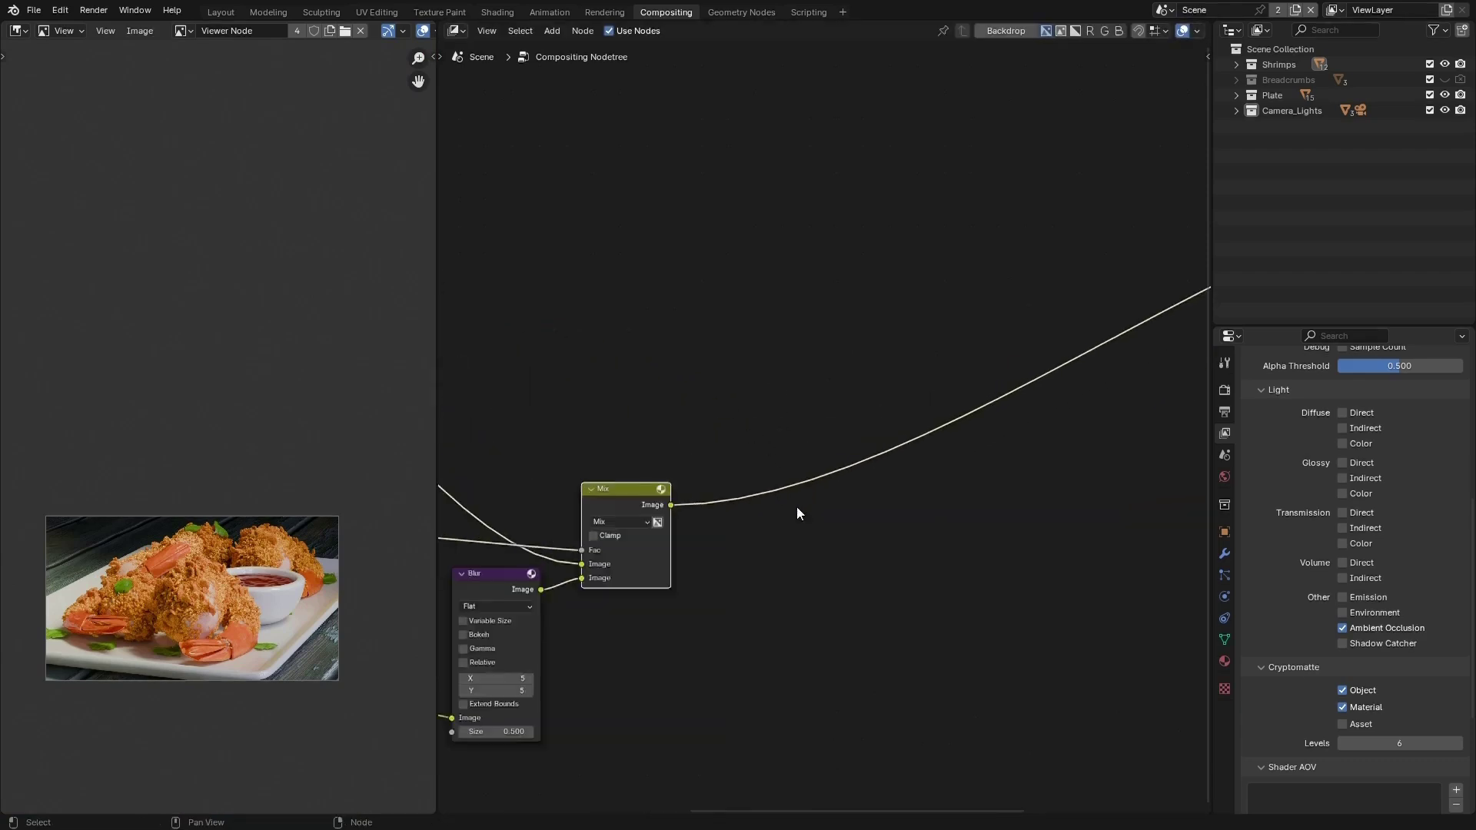
Step: Duplicate the AO Color Ramp node together with its input link and place the copy above the final Mix node
{"action": "left_click_drag", "start_coordinate": [651, 504], "coordinate": [792, 338]}
{"action": "scroll", "coordinate": [755, 612], "scroll_direction": "down", "scroll_amount": 4}
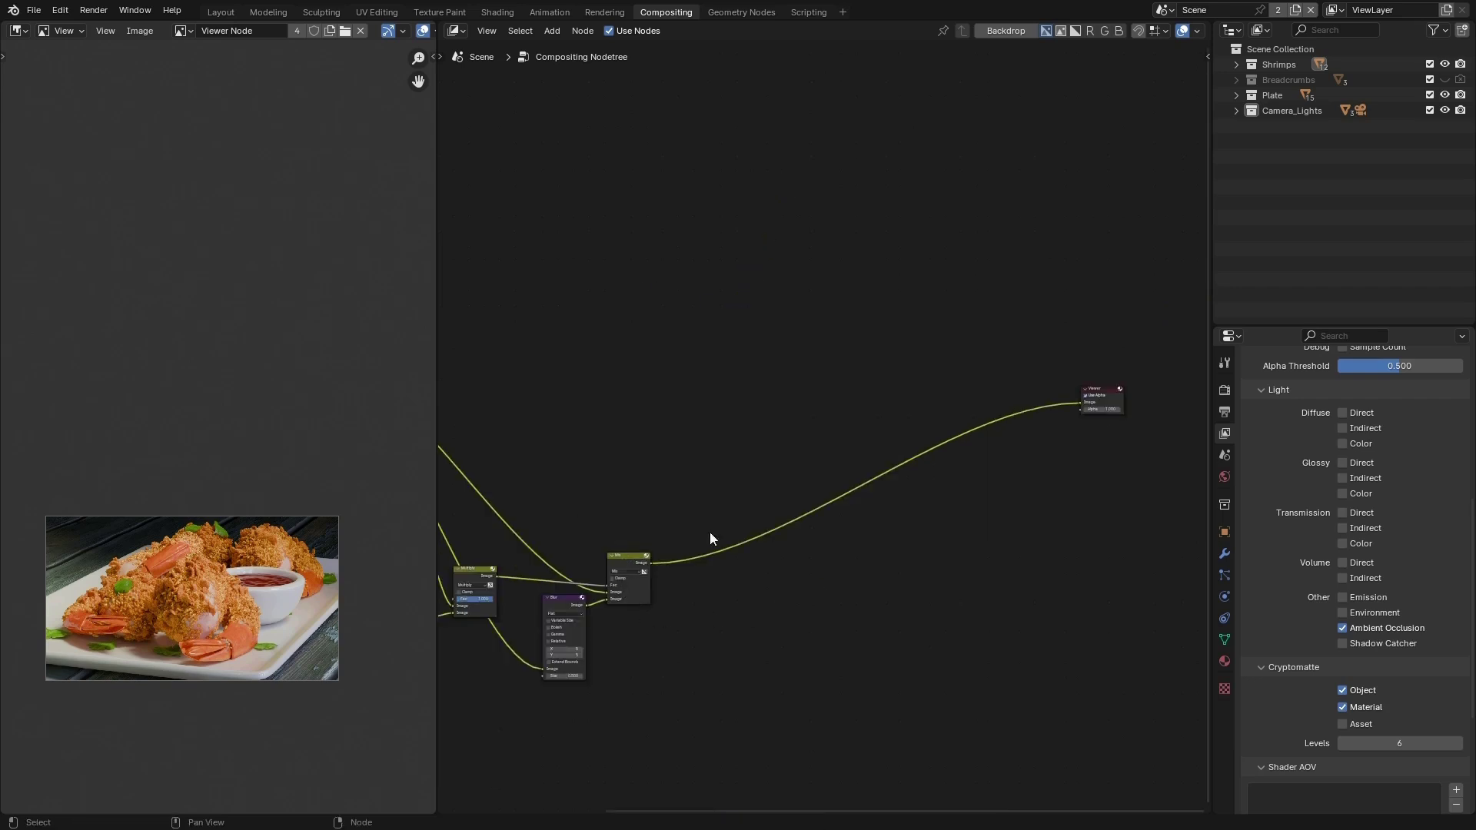
{"action": "scroll", "coordinate": [740, 496], "scroll_direction": "up", "scroll_amount": 2}
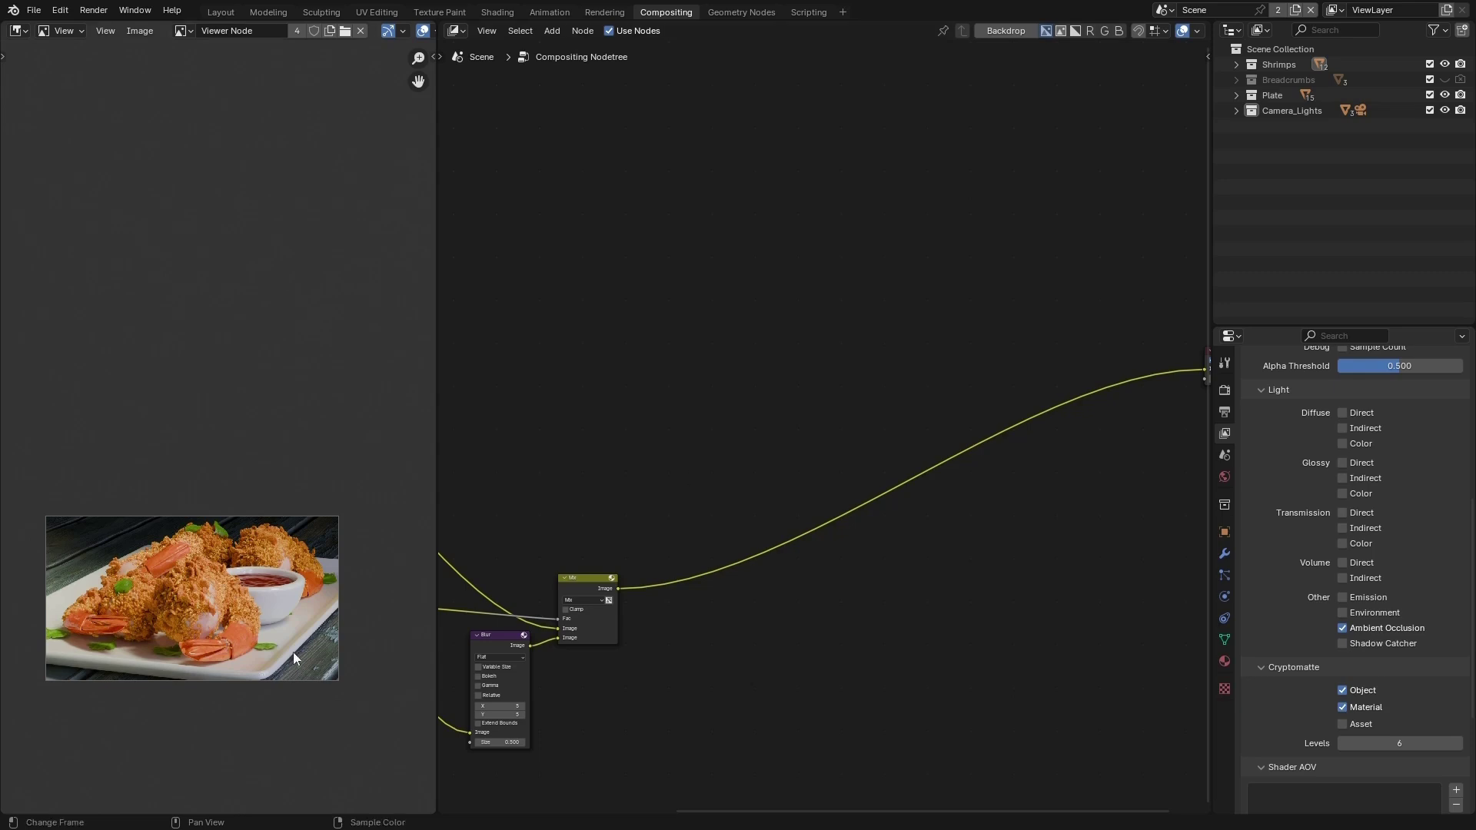
{"action": "scroll", "coordinate": [184, 610], "scroll_direction": "up", "scroll_amount": 5}
{"action": "scroll", "coordinate": [762, 339], "scroll_direction": "down", "scroll_amount": 3}
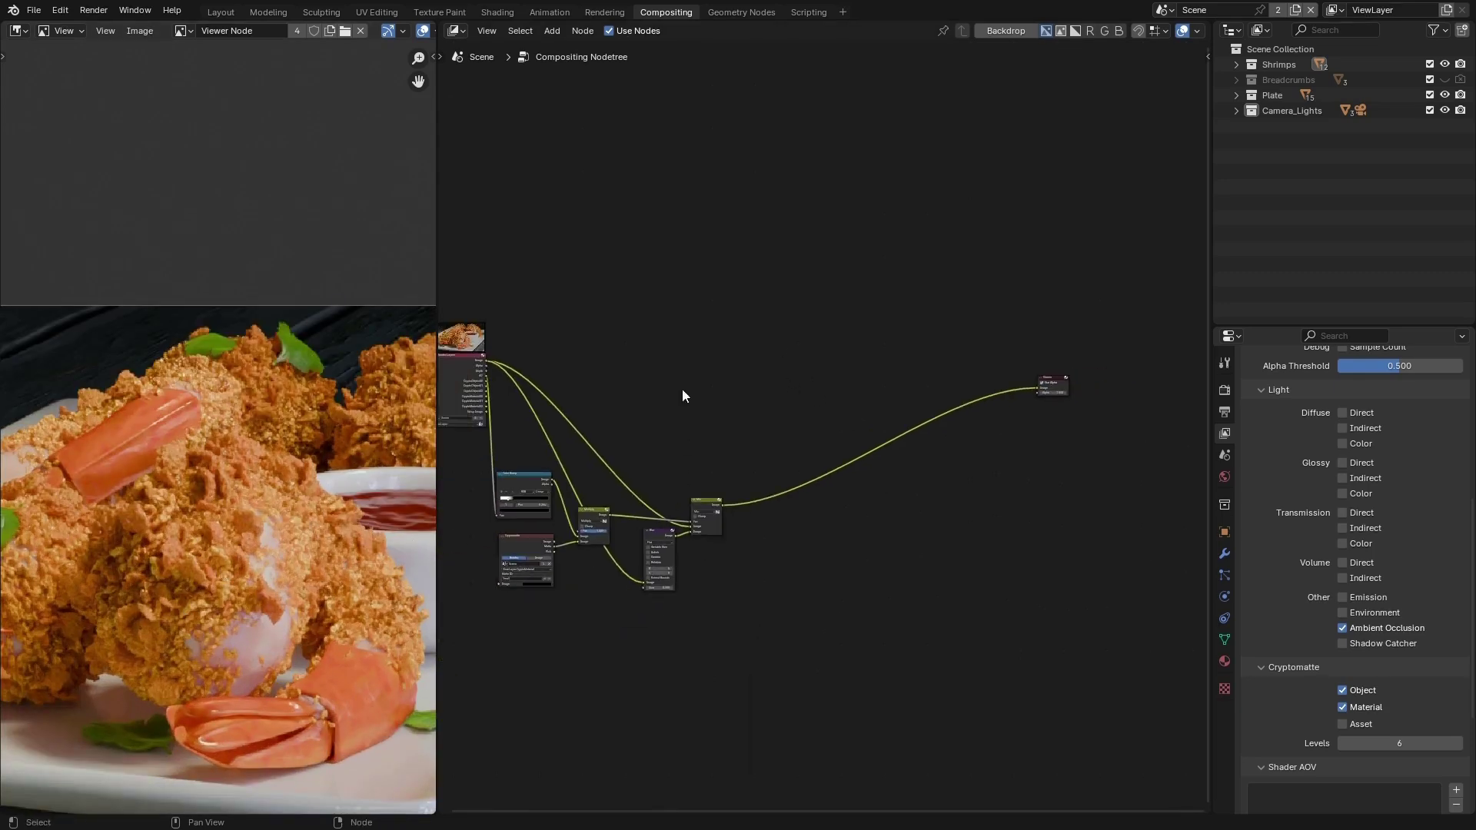
{"action": "scroll", "coordinate": [529, 483], "scroll_direction": "up", "scroll_amount": 2}
{"action": "left_click", "coordinate": [520, 469]}
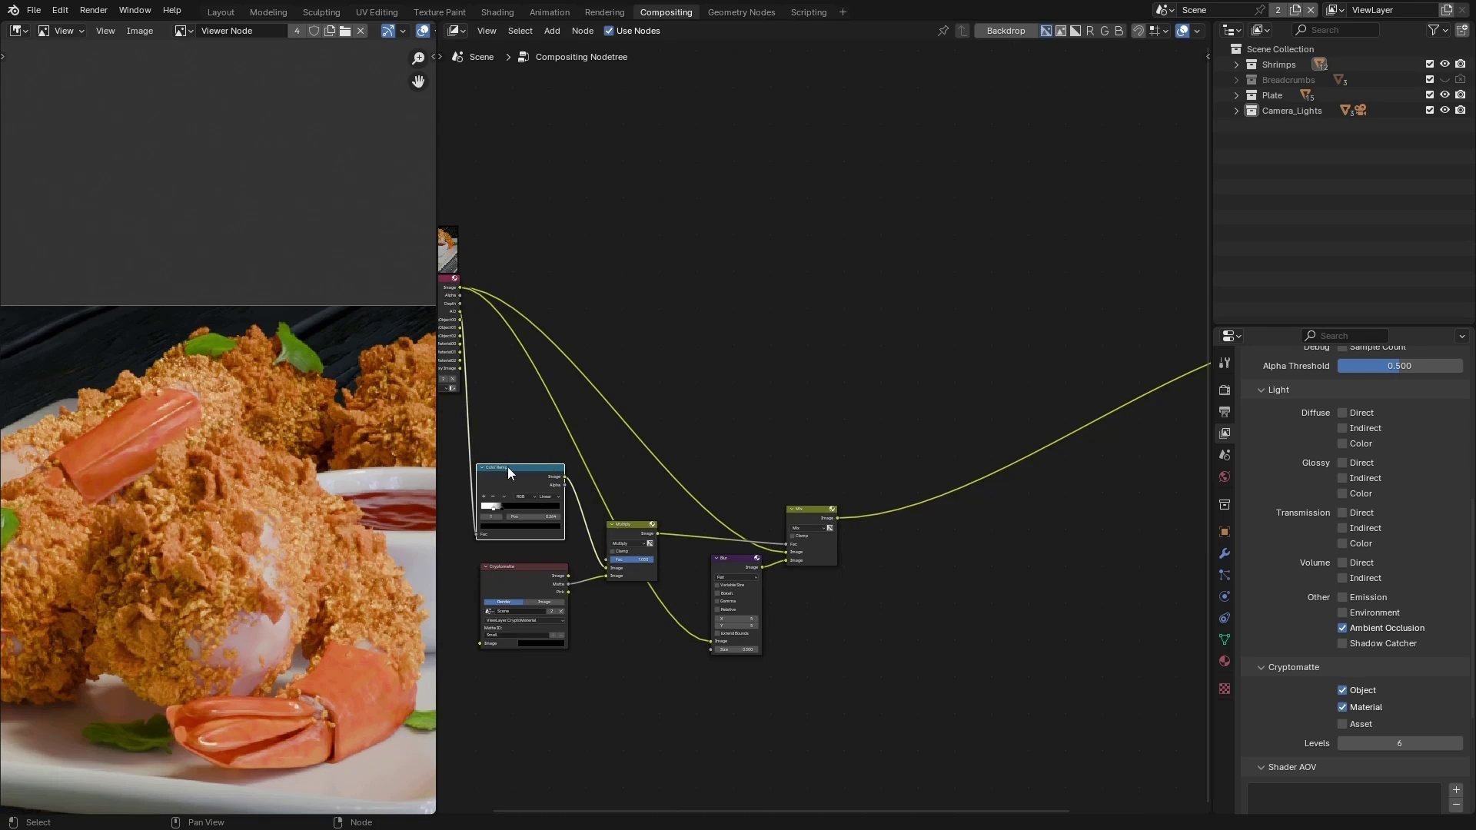
{"action": "key", "text": "ctrl+shift+d"}
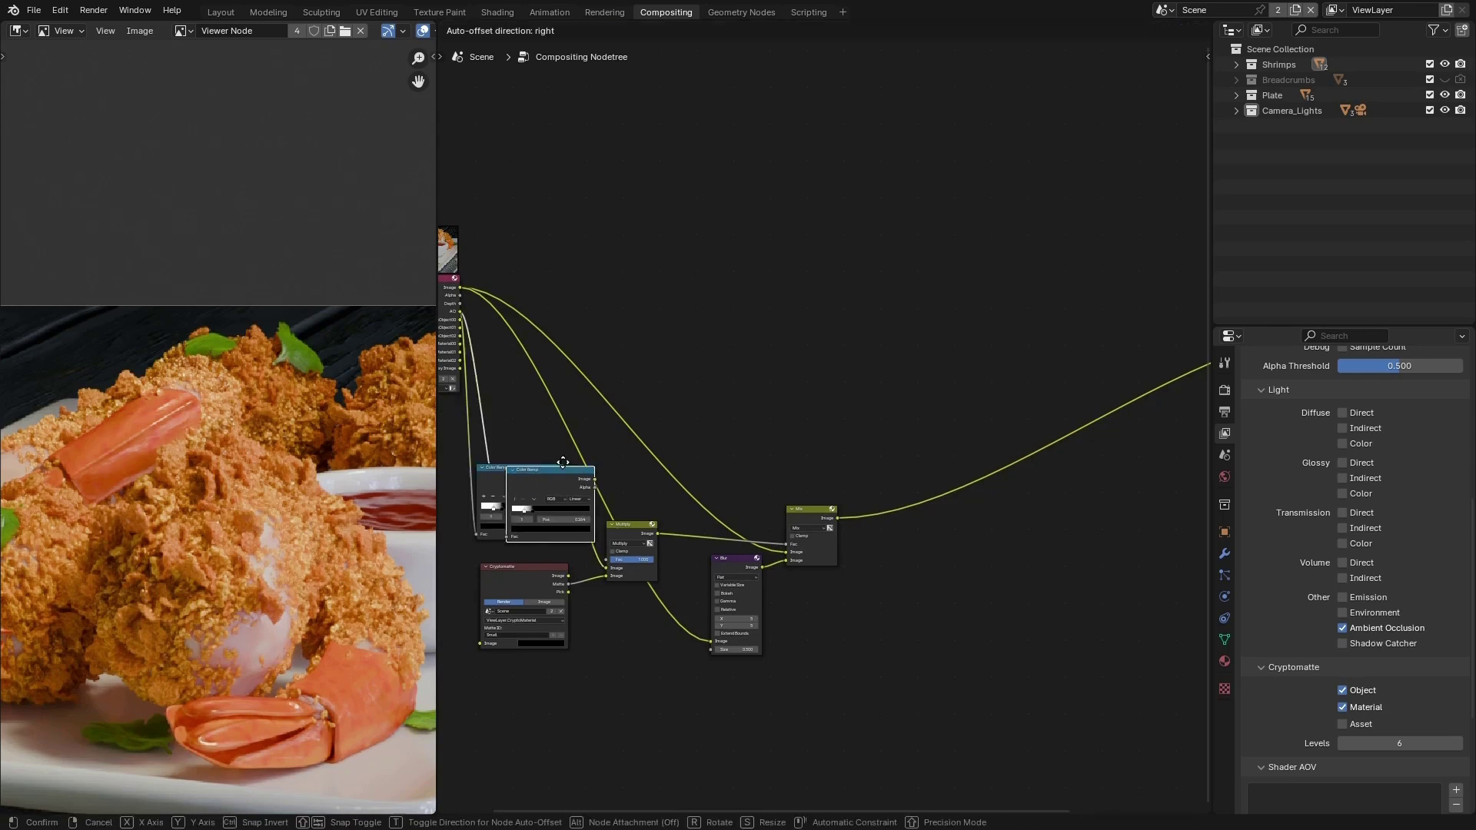
{"action": "left_click", "coordinate": [762, 331]}
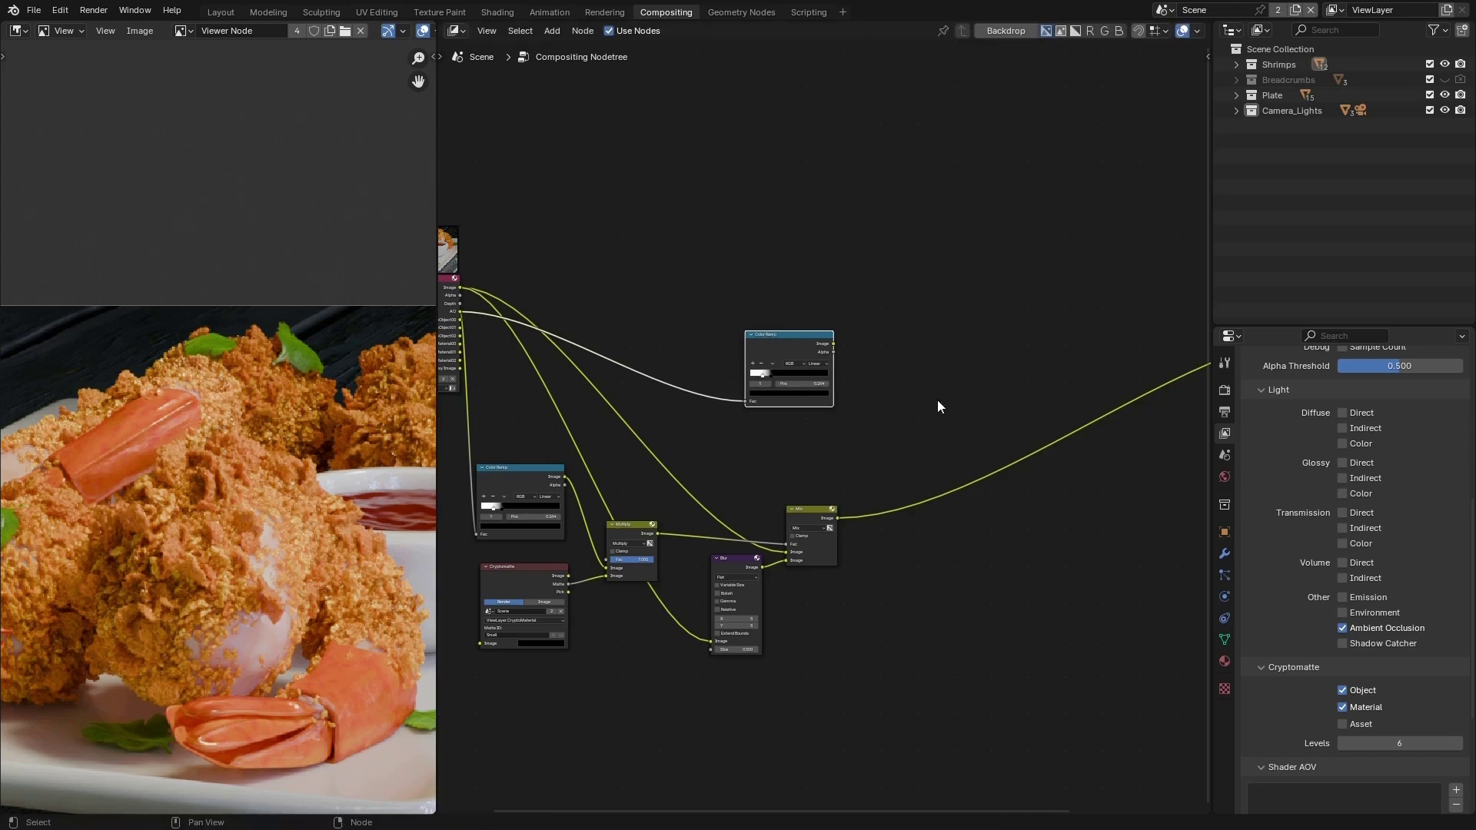
Step: Add a new Mix node beside the duplicated Color Ramp
{"action": "scroll", "coordinate": [937, 405], "scroll_direction": "up", "scroll_amount": 2}
{"action": "key", "text": "shift+a"}
{"action": "type", "text": "mix"}
{"action": "key", "text": "Return"}
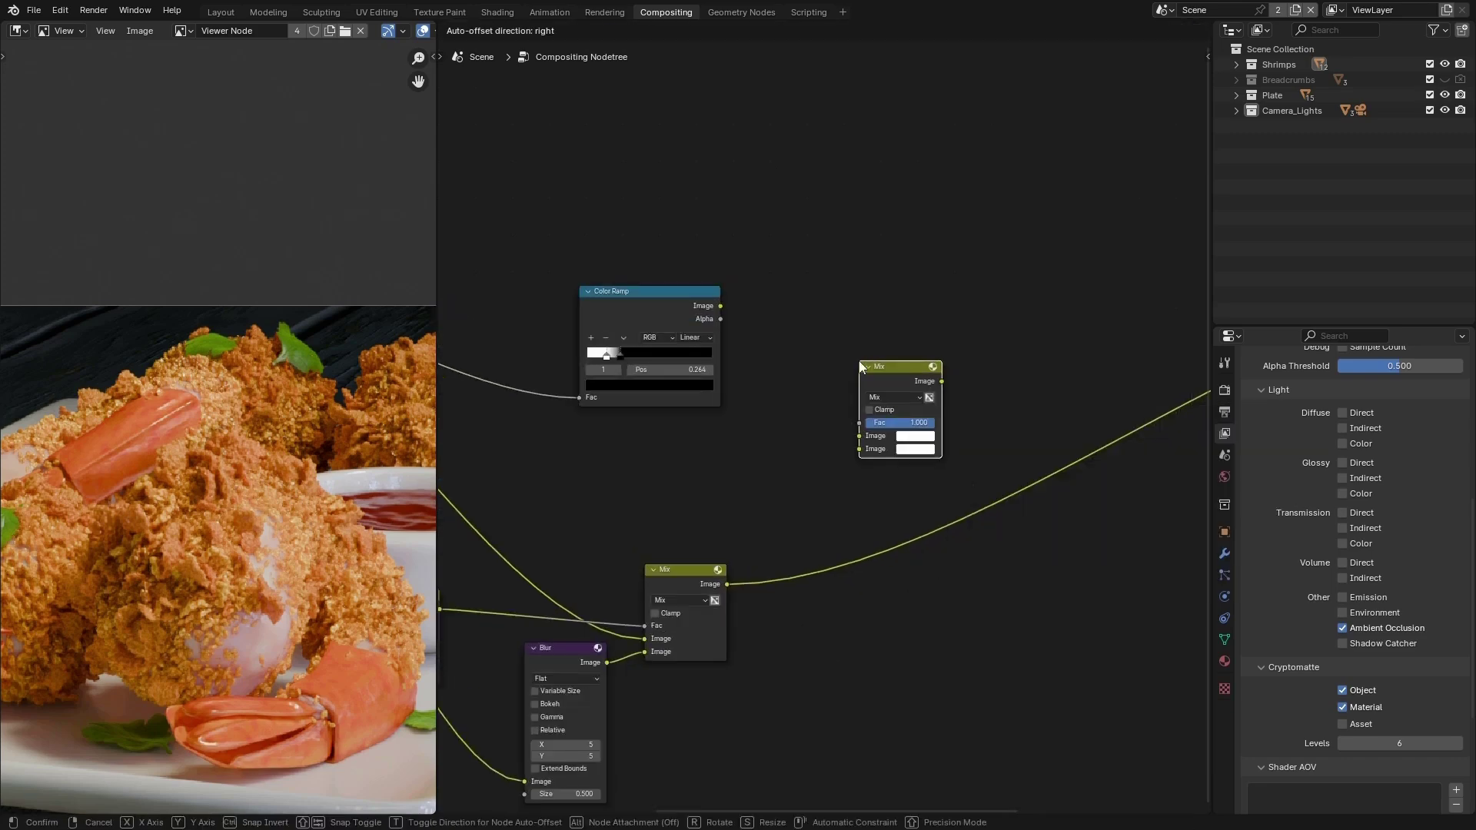
{"action": "left_click", "coordinate": [904, 413]}
Step: Connect the blur Mix node's output to the new Mix node's first Image input and darken its second colour slightly to off-white
{"action": "scroll", "coordinate": [799, 538], "scroll_direction": "up", "scroll_amount": 2}
{"action": "left_click_drag", "start_coordinate": [684, 620], "coordinate": [879, 398]}
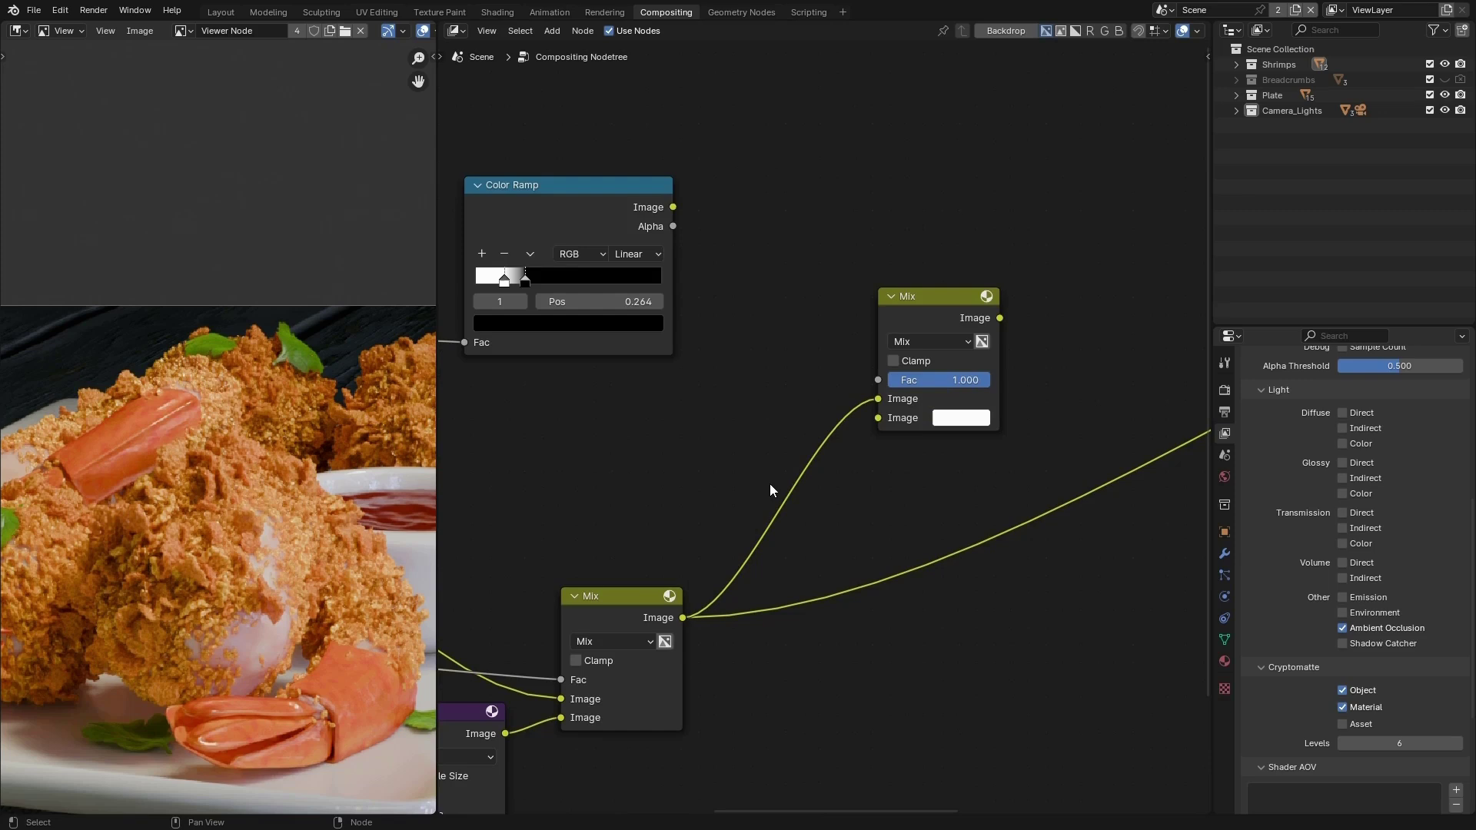
{"action": "left_click", "coordinate": [961, 419]}
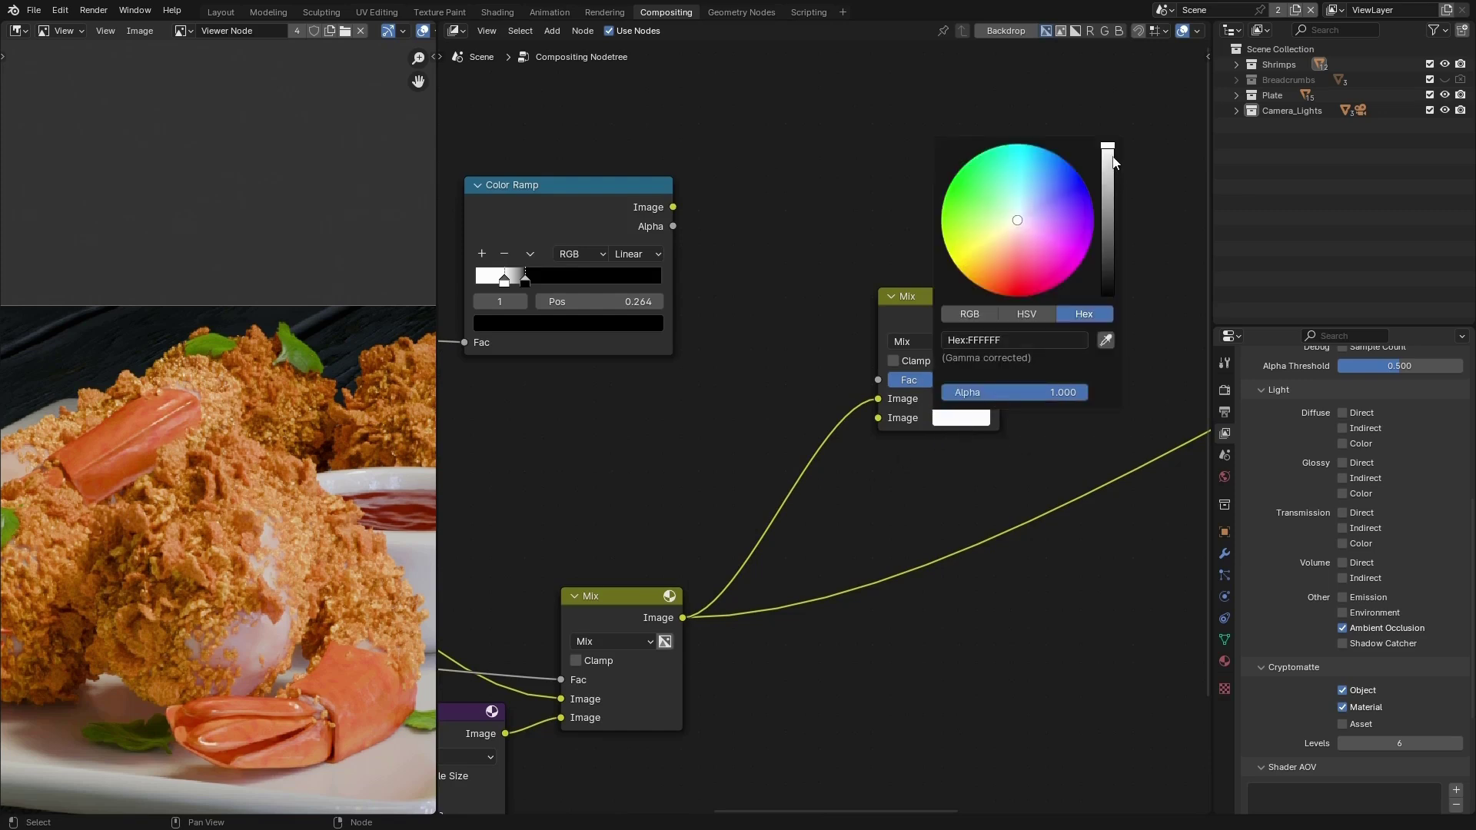
{"action": "mouse_move", "coordinate": [1110, 151]}
{"action": "left_mouse_down"}
{"action": "mouse_move", "coordinate": [1108, 280]}
{"action": "mouse_move", "coordinate": [1108, 152]}
{"action": "left_mouse_up"}
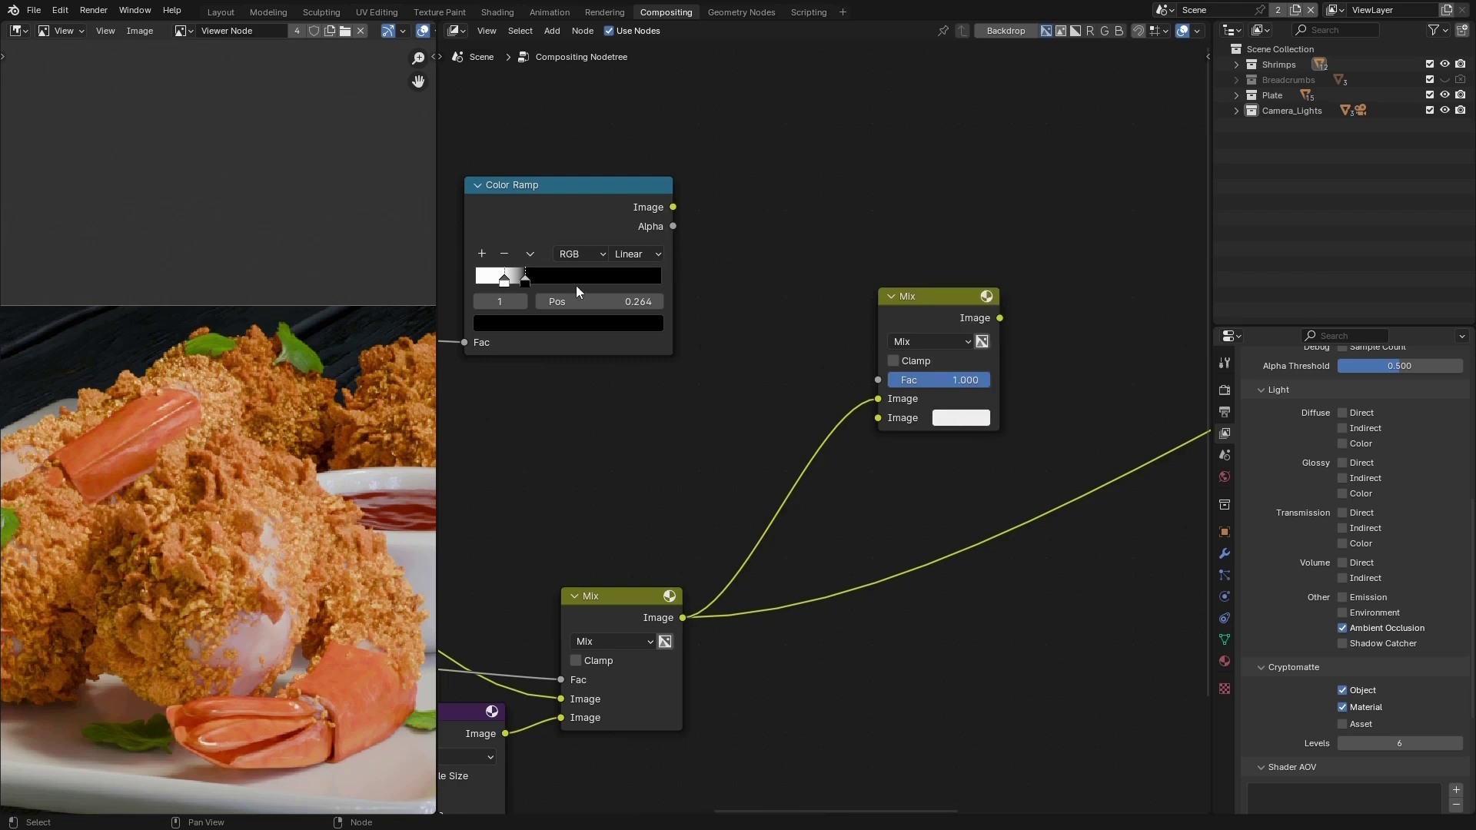
Step: Widen the duplicated Color Ramp's gradient by moving the white stop to 0.000 and the black stop to 0.495
{"action": "scroll", "coordinate": [720, 490], "scroll_direction": "down", "scroll_amount": 1}
{"action": "scroll", "coordinate": [513, 317], "scroll_direction": "up", "scroll_amount": 3}
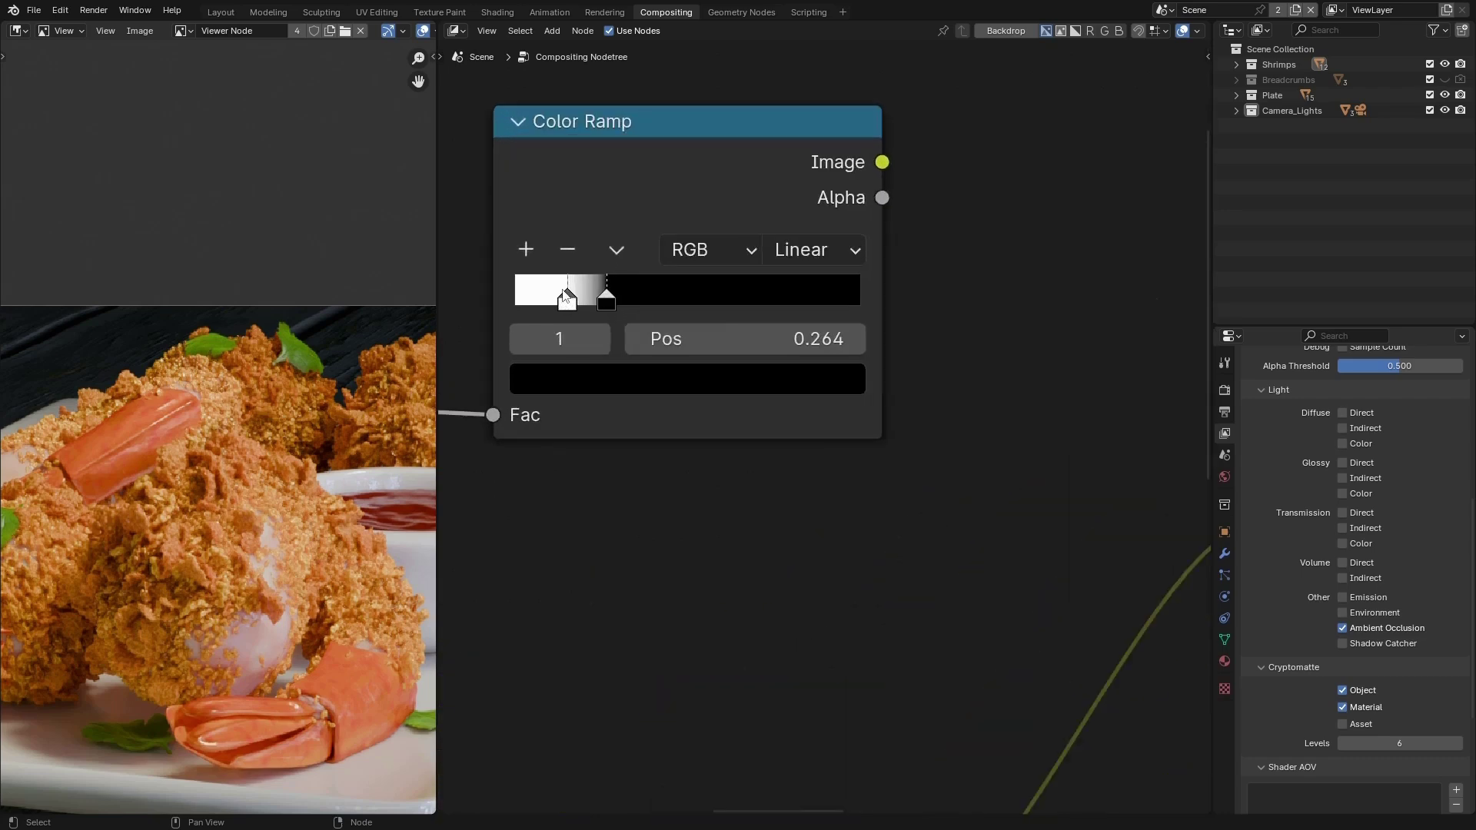
{"action": "left_click_drag", "start_coordinate": [567, 300], "coordinate": [500, 303]}
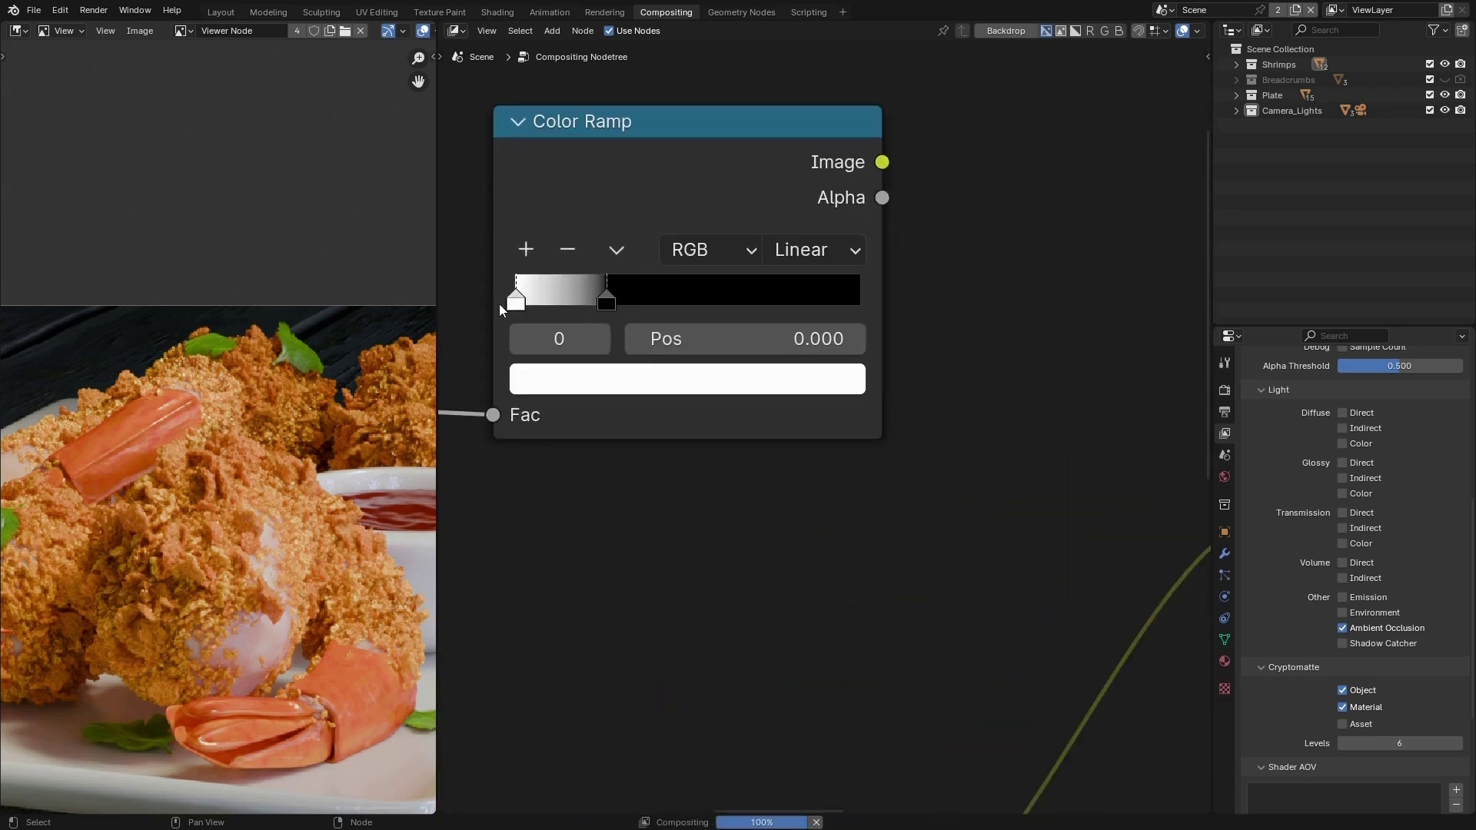
{"action": "left_click_drag", "start_coordinate": [600, 301], "coordinate": [689, 308]}
Step: Preview the duplicated Color Ramp's output in the Viewer and inspect the crevice mask up close and at full frame
{"action": "left_click", "coordinate": [712, 126]}
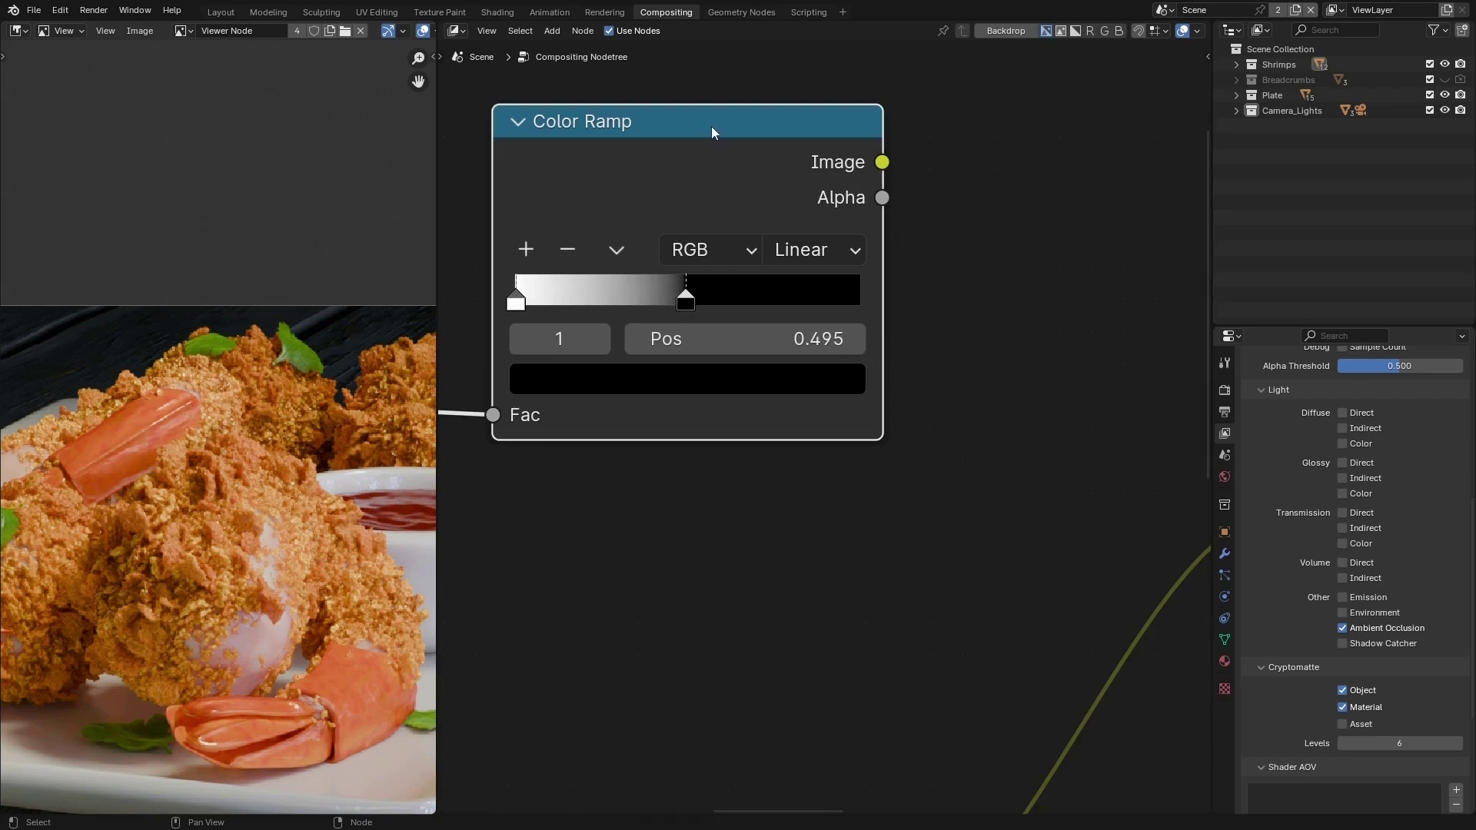
{"action": "left_click", "coordinate": [712, 126], "text": "ctrl+shift"}
{"action": "scroll", "coordinate": [281, 651], "scroll_direction": "up", "scroll_amount": 2}
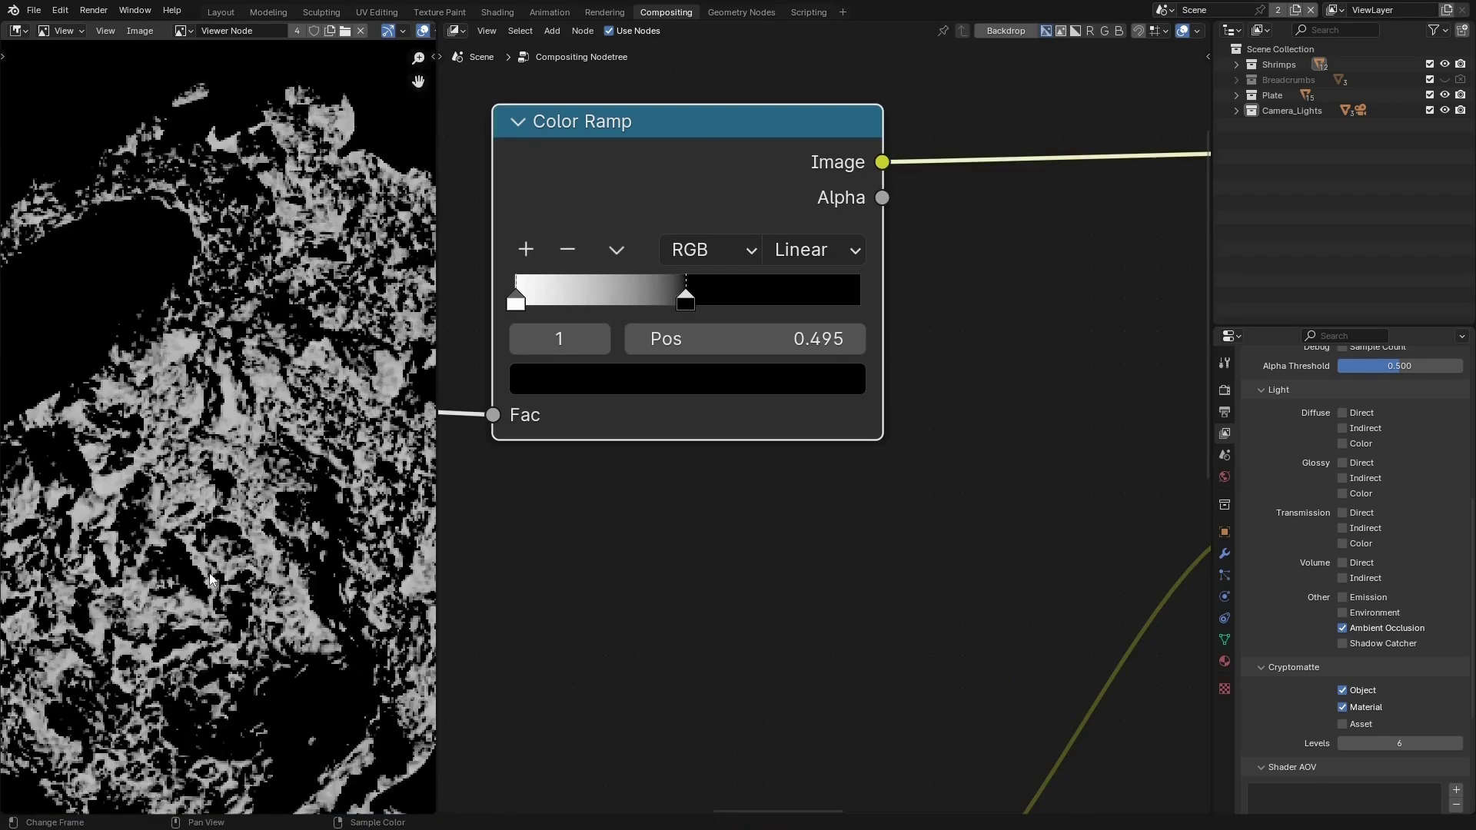
{"action": "scroll", "coordinate": [281, 651], "scroll_direction": "down", "scroll_amount": 4}
{"action": "scroll", "coordinate": [280, 652], "scroll_direction": "up", "scroll_amount": 3}
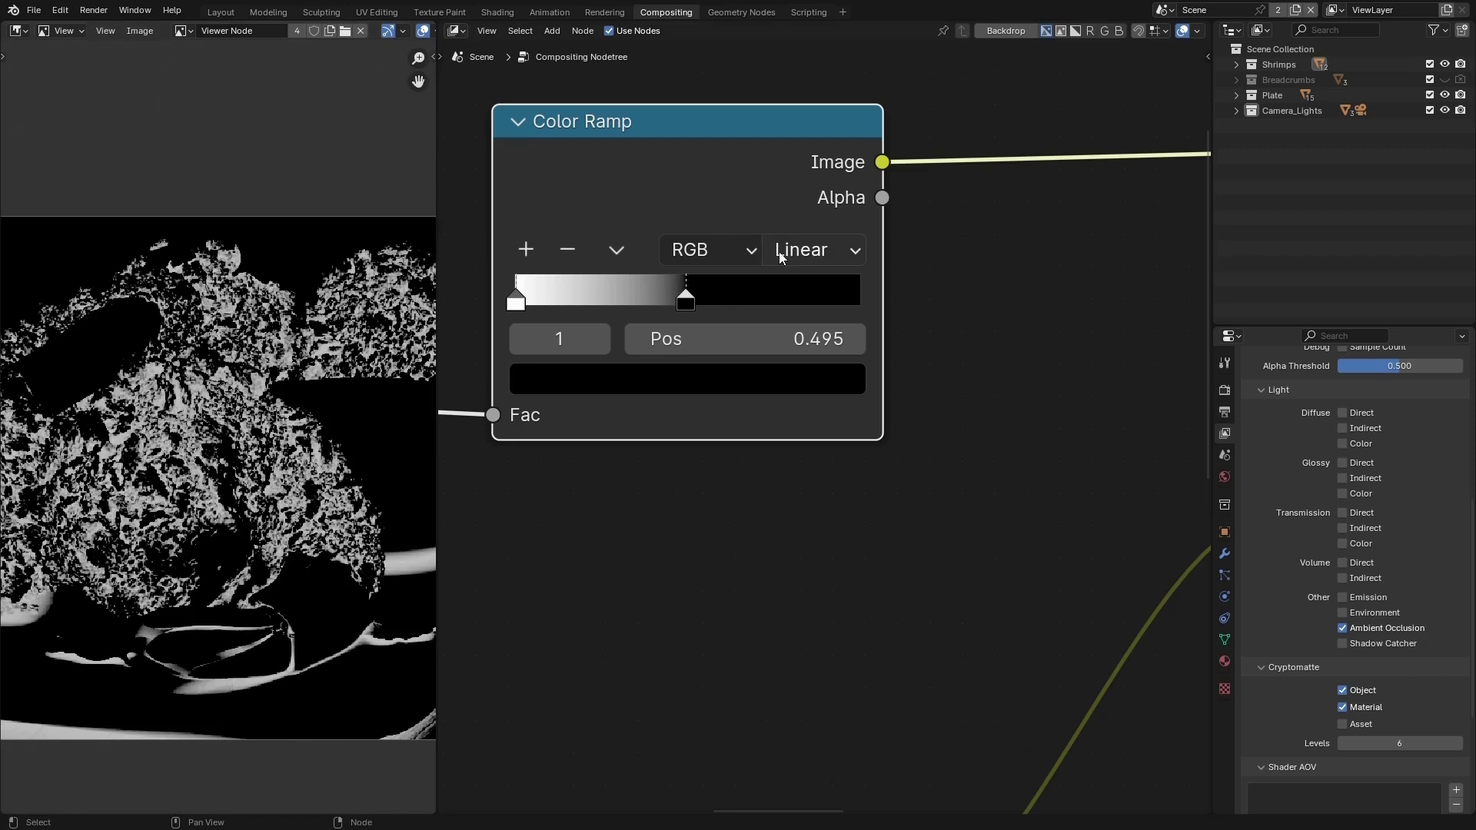
Step: Set the Color Ramp's interpolation to Ease and its black stop position to 0.582
{"action": "left_click", "coordinate": [824, 251]}
{"action": "left_click", "coordinate": [807, 339]}
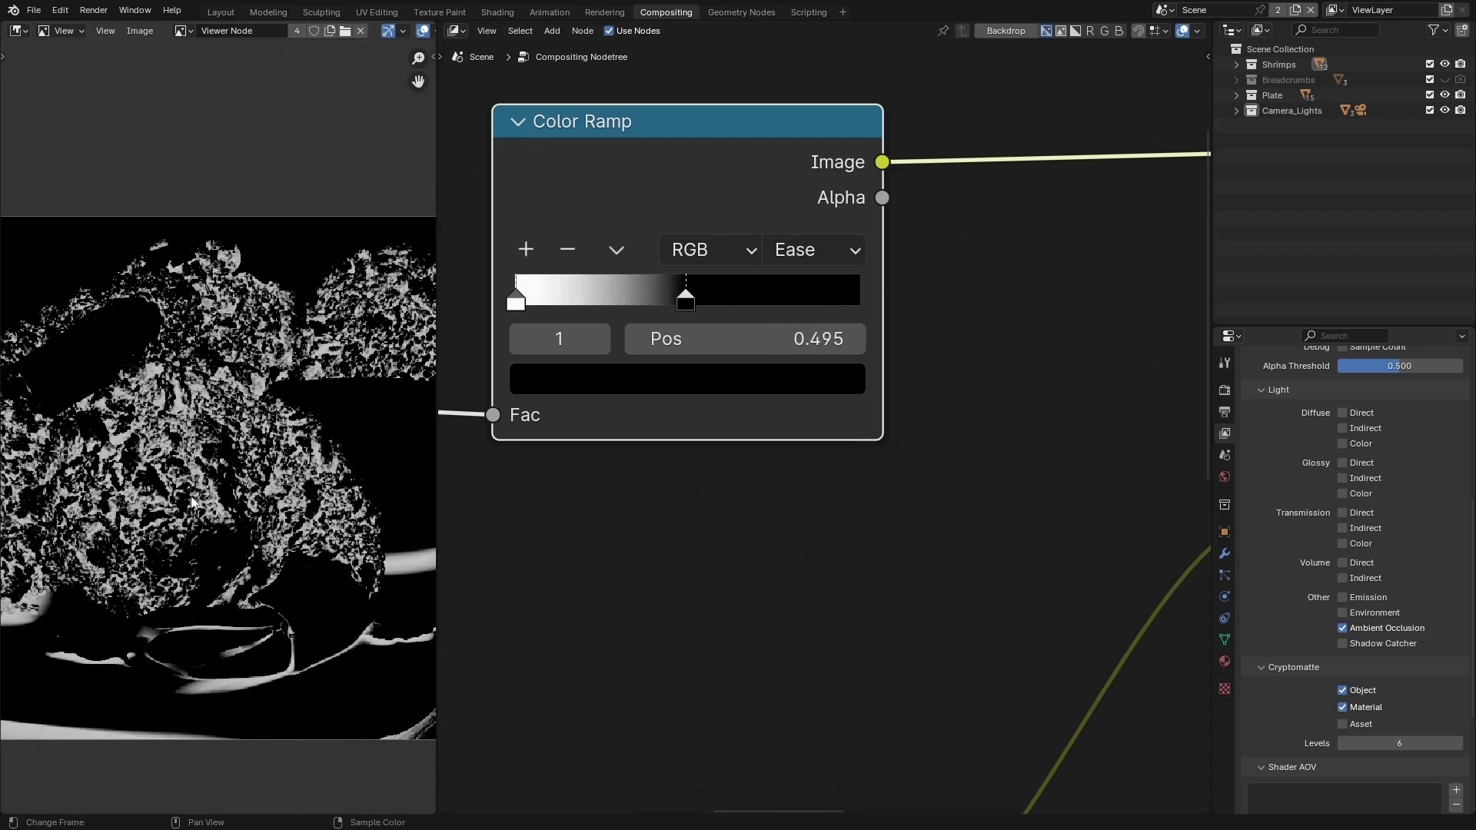
{"action": "left_click_drag", "start_coordinate": [703, 340], "coordinate": [749, 342]}
Step: Connect the Color Ramp's Image output to the new Mix node's Fac input and preview that Mix node in the Viewer
{"action": "scroll", "coordinate": [755, 368], "scroll_direction": "down", "scroll_amount": 2}
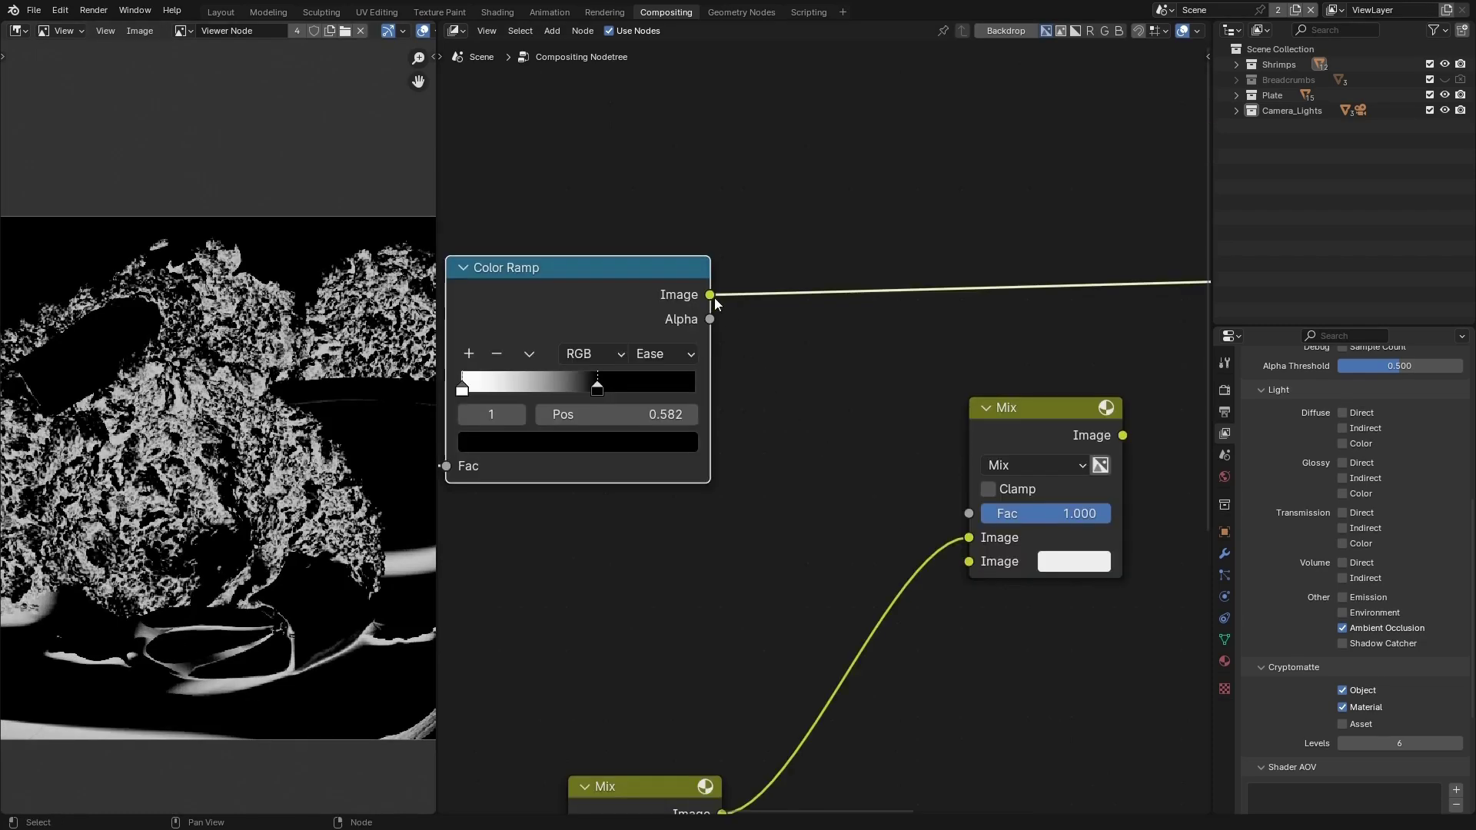
{"action": "left_click_drag", "start_coordinate": [710, 295], "coordinate": [969, 514]}
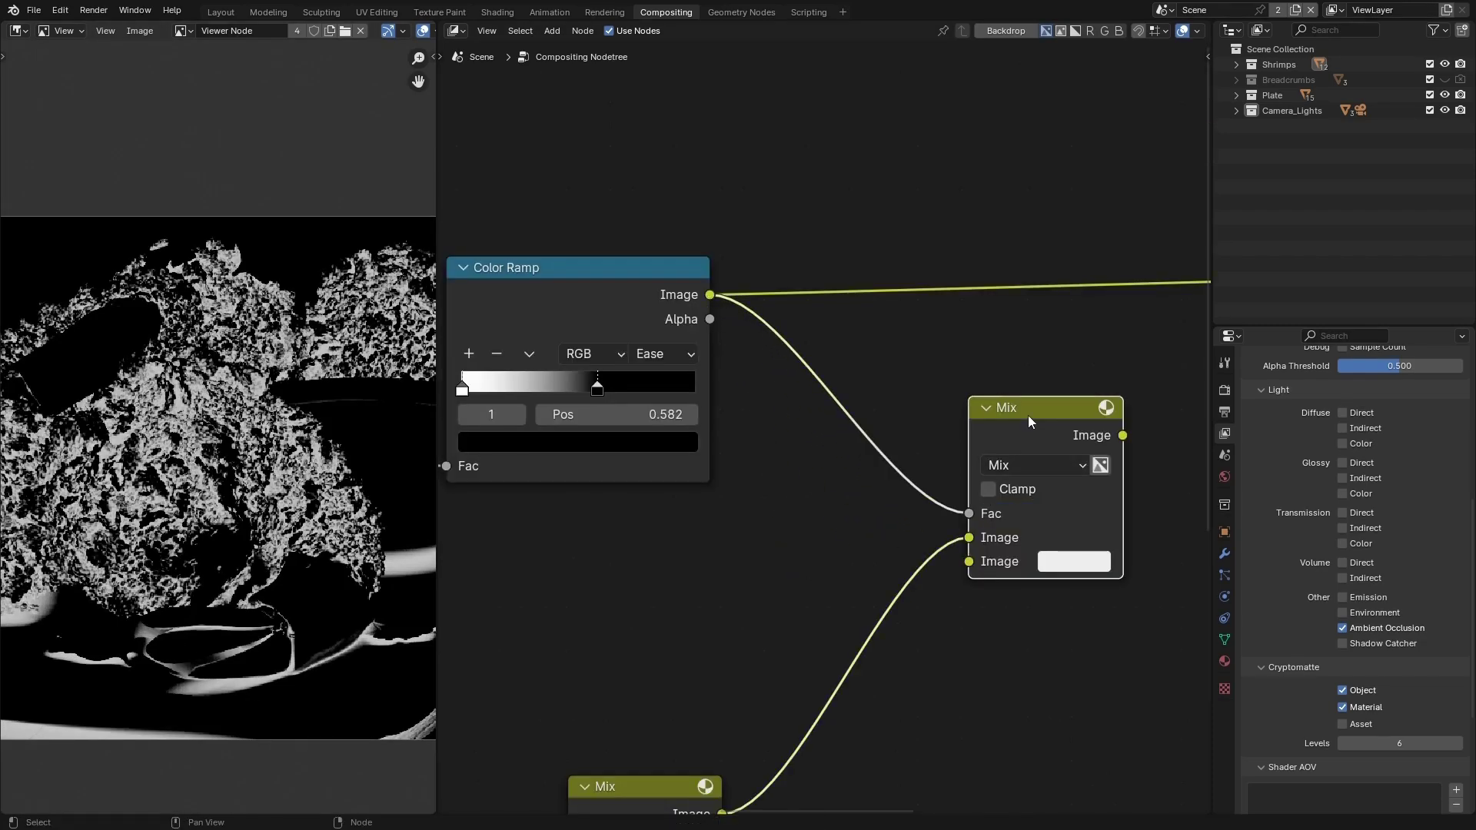
{"action": "left_click", "coordinate": [1027, 415], "text": "ctrl+shift"}
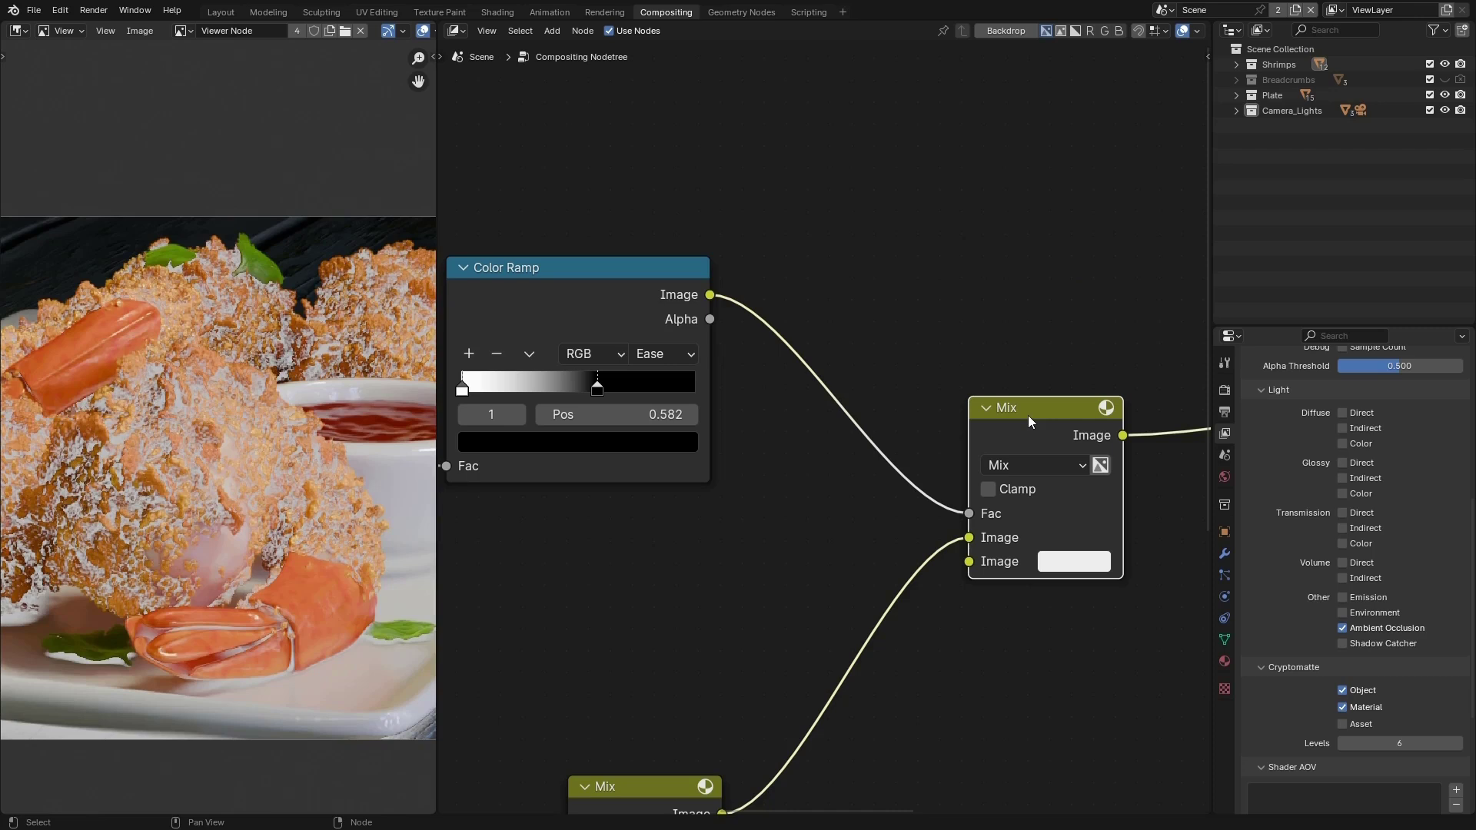
Step: Change the new Mix node's blending mode to Multiply and inspect the breadcrumbs in the preview
{"action": "scroll", "coordinate": [791, 578], "scroll_direction": "down", "scroll_amount": 1}
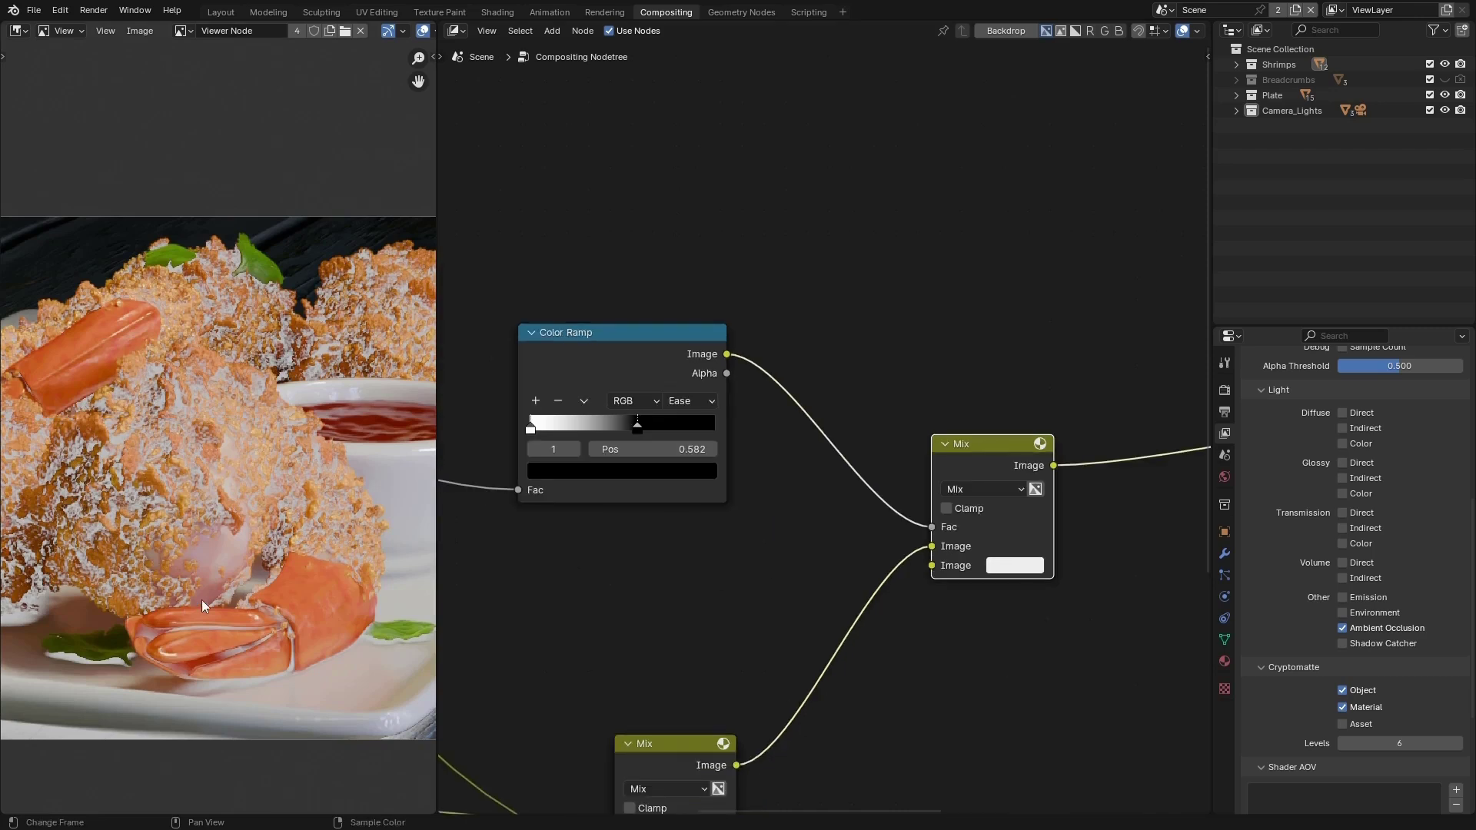
{"action": "left_click", "coordinate": [985, 489]}
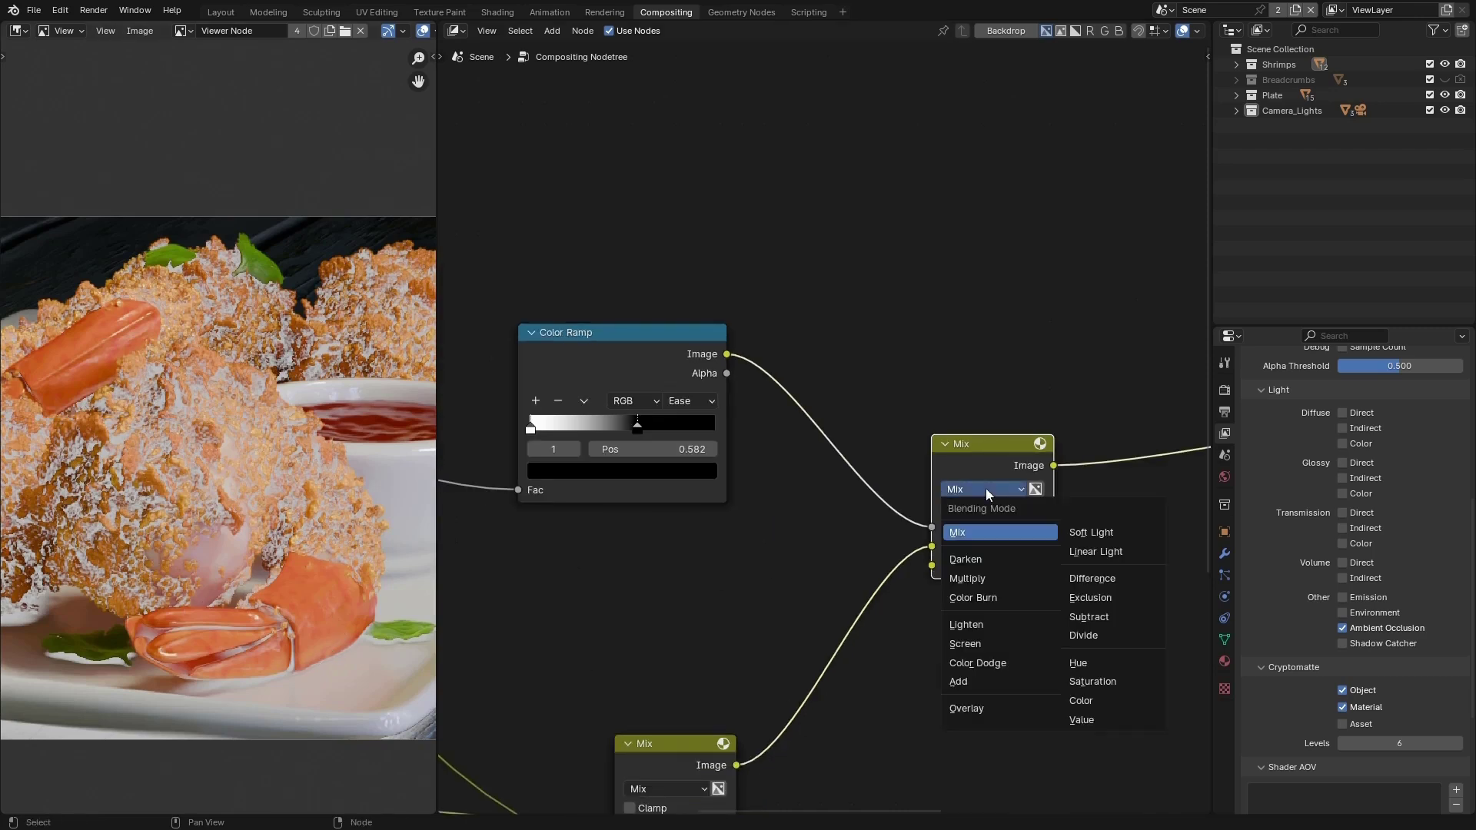
{"action": "left_click", "coordinate": [970, 578]}
{"action": "scroll", "coordinate": [385, 498], "scroll_direction": "down", "scroll_amount": 2}
{"action": "scroll", "coordinate": [318, 495], "scroll_direction": "up", "scroll_amount": 3}
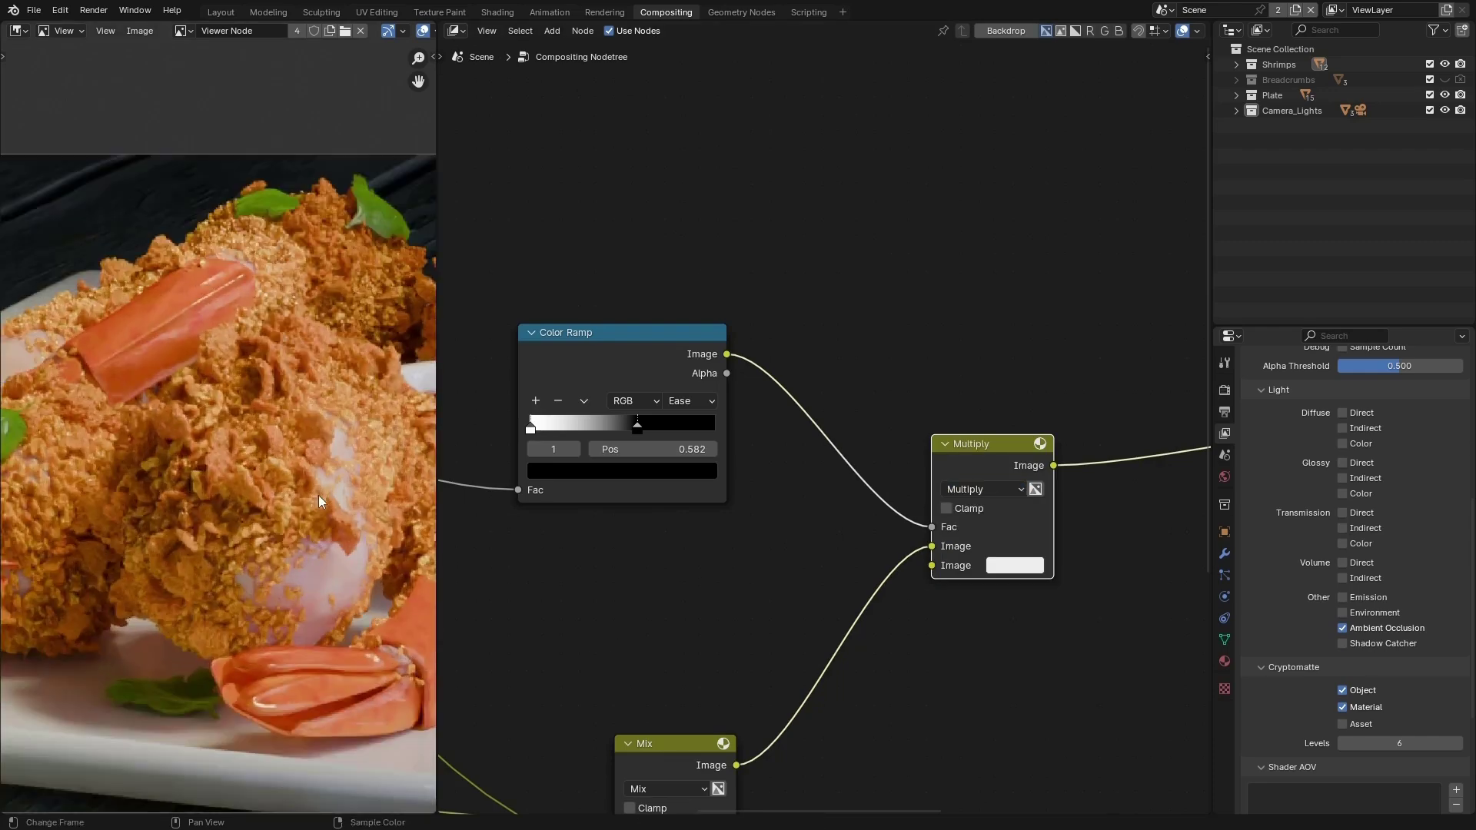
{"action": "scroll", "coordinate": [577, 538], "scroll_direction": "down", "scroll_amount": 1}
{"action": "scroll", "coordinate": [911, 459], "scroll_direction": "down", "scroll_amount": 1}
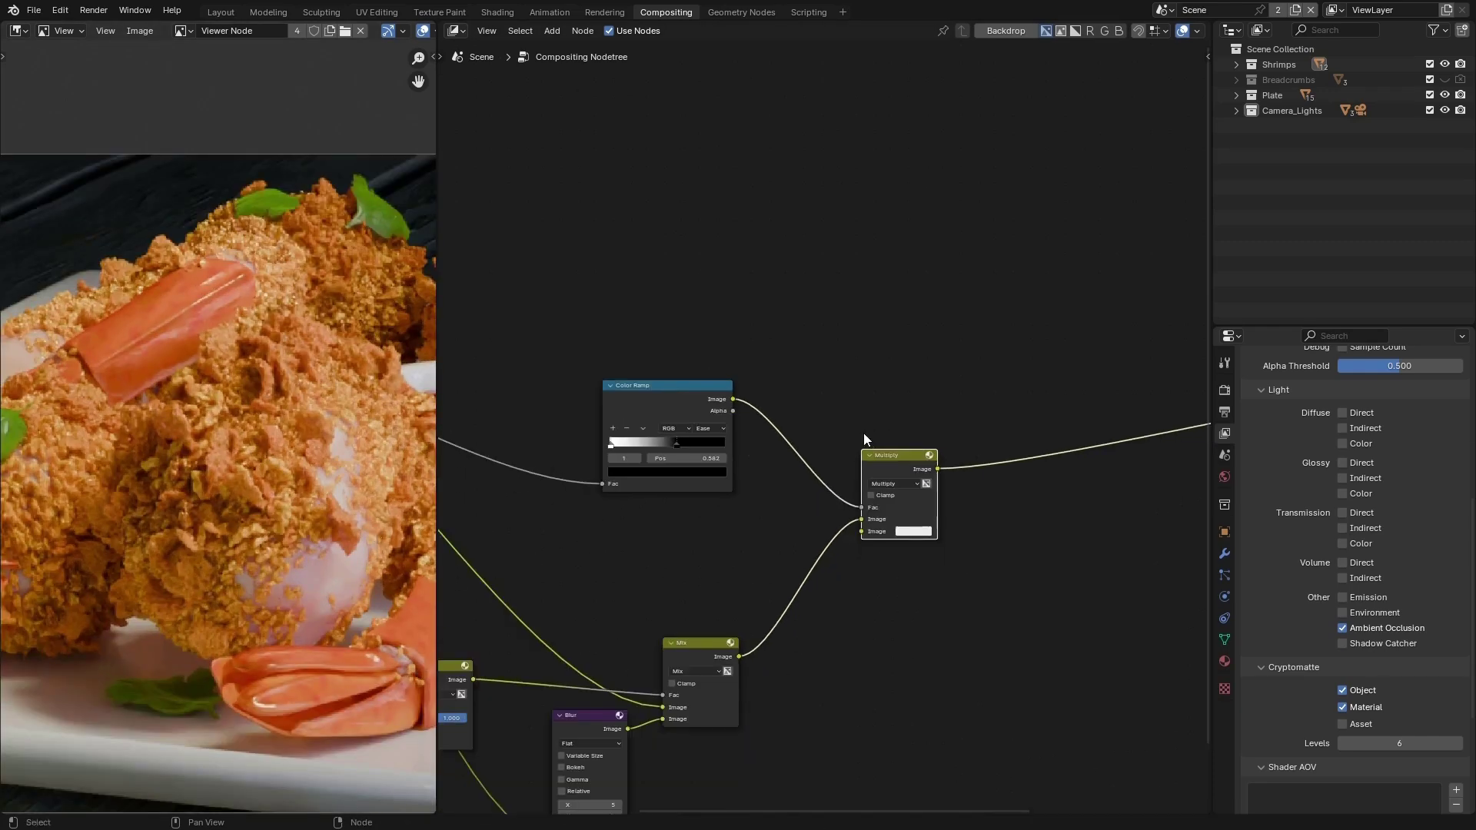
Step: Mute and unmute the Multiply node to compare its effect on the breadcrumbs, leave it enabled, and save the file
{"action": "scroll", "coordinate": [864, 432], "scroll_direction": "up", "scroll_amount": 2}
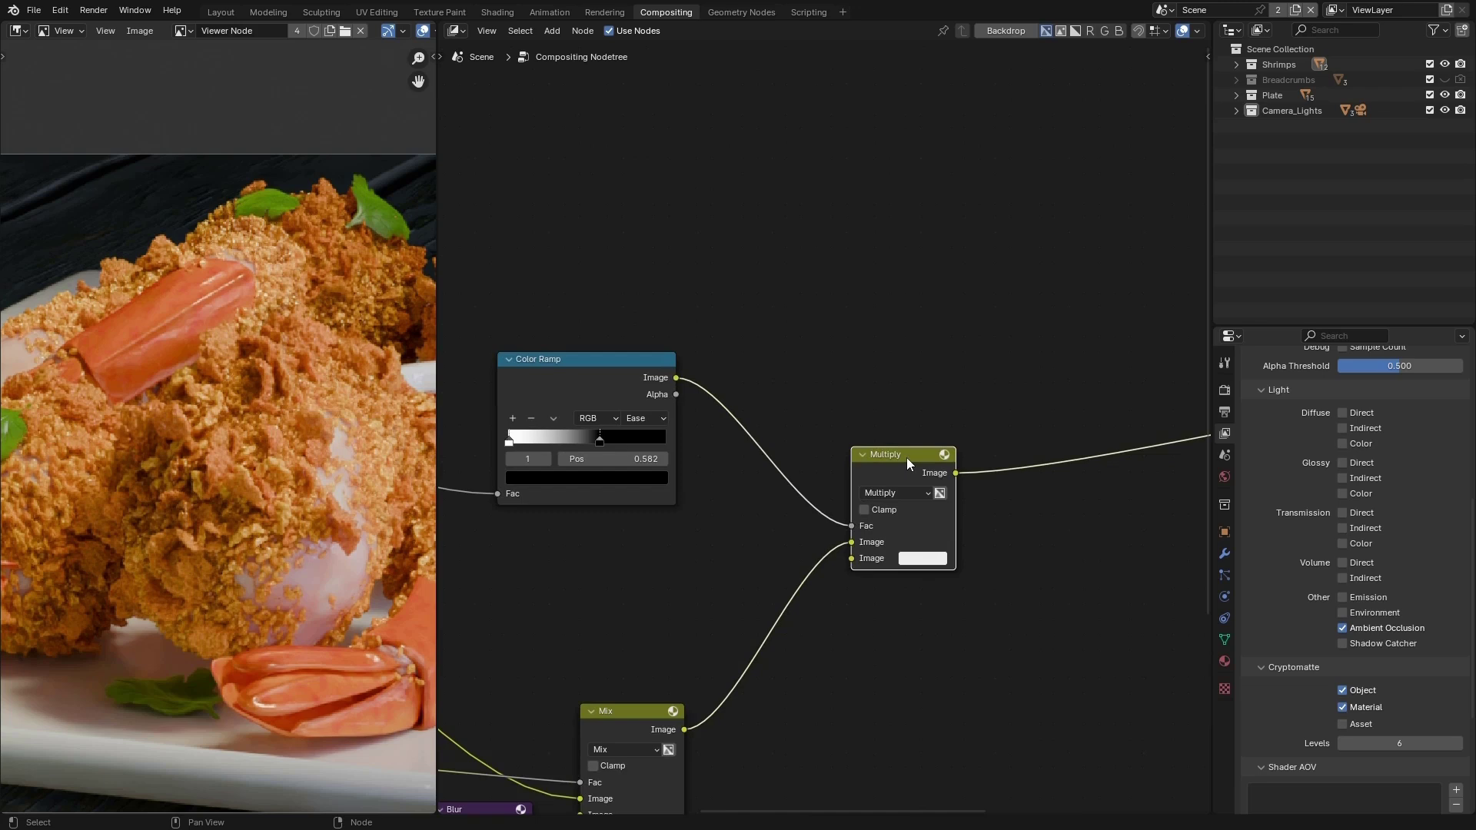
{"action": "key", "text": "m"}
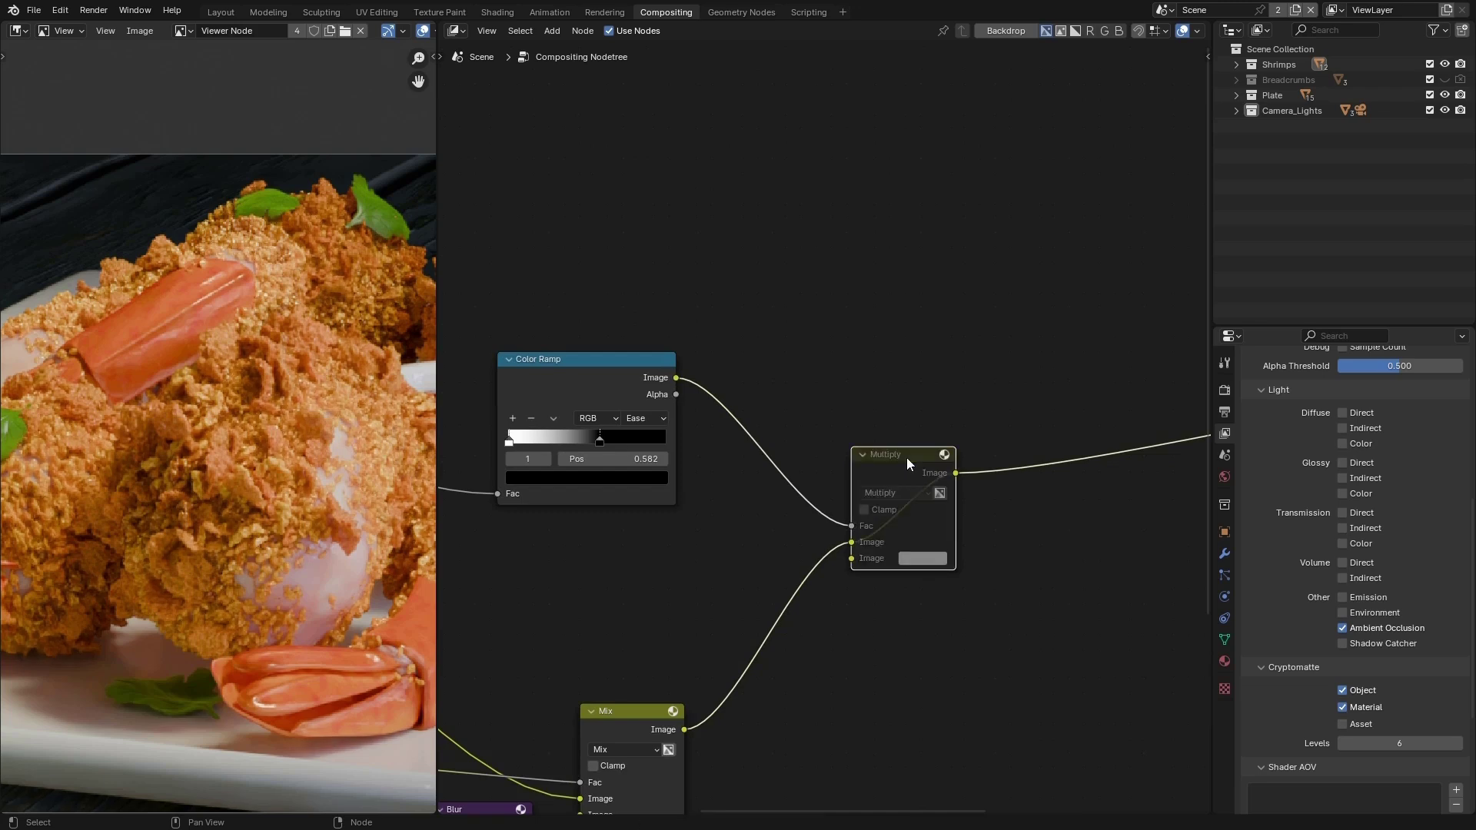
{"action": "key", "text": "m"}
{"action": "key", "text": "m"}
{"action": "key", "text": "m"}
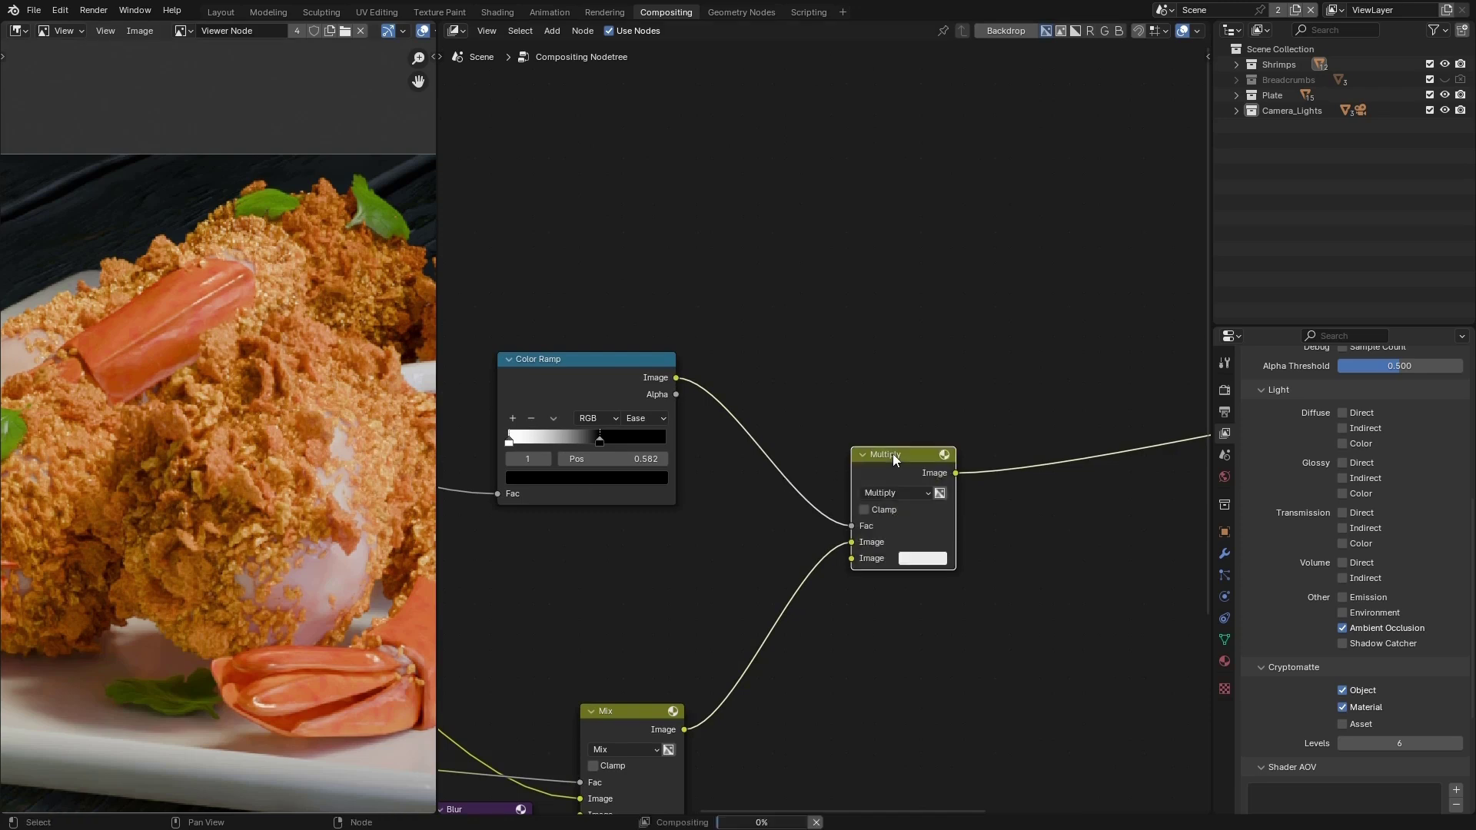
{"action": "key", "text": "ctrl+s"}
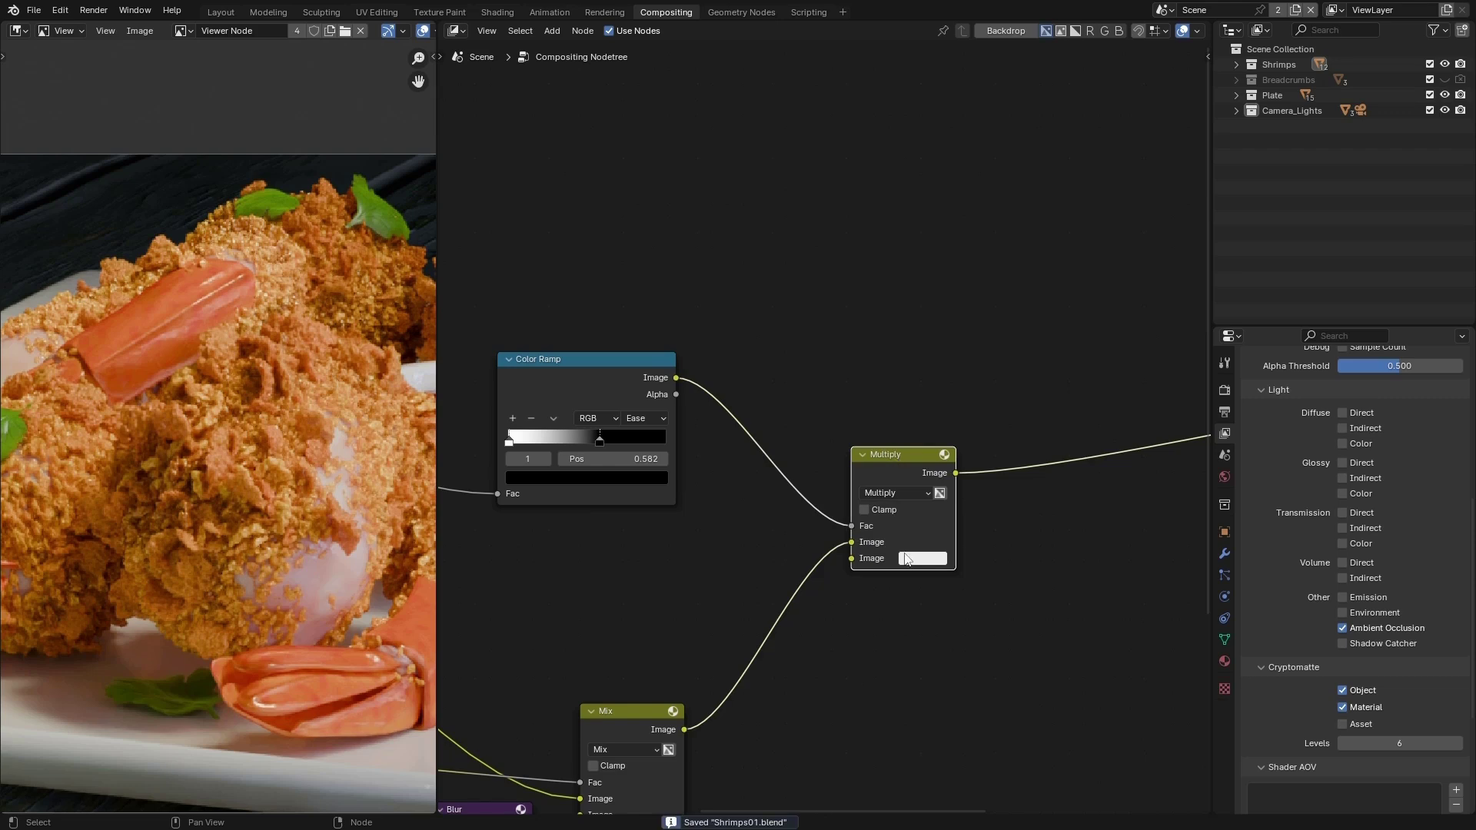
Step: Adjust the brightness of the Multiply node's second Image colour to a light grey, hex E1E1E1
{"action": "left_click", "coordinate": [912, 559]}
{"action": "left_click_drag", "start_coordinate": [1049, 341], "coordinate": [1048, 376]}
{"action": "scroll", "coordinate": [236, 445], "scroll_direction": "down", "scroll_amount": 1}
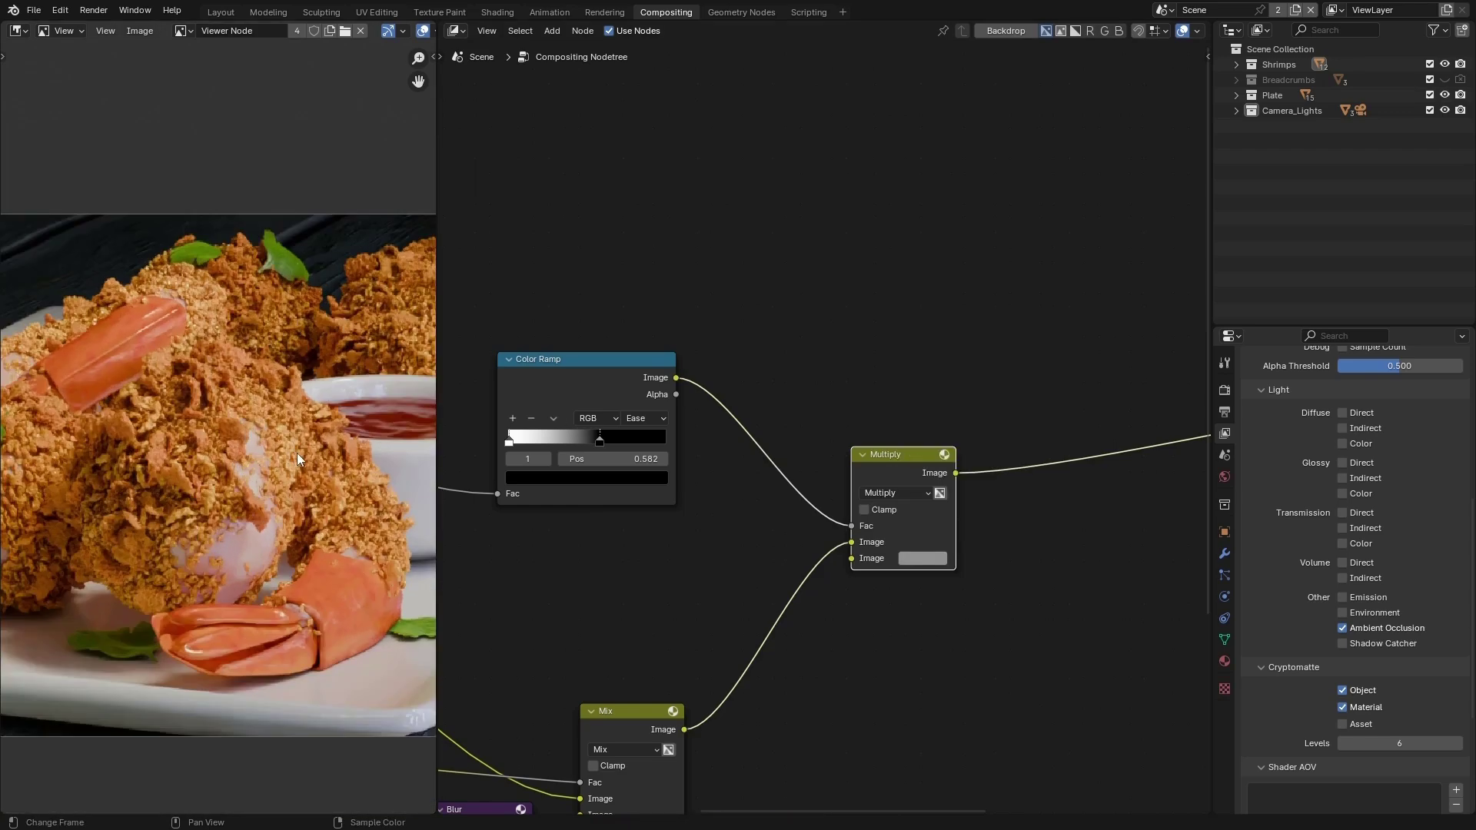
{"action": "left_click", "coordinate": [913, 556]}
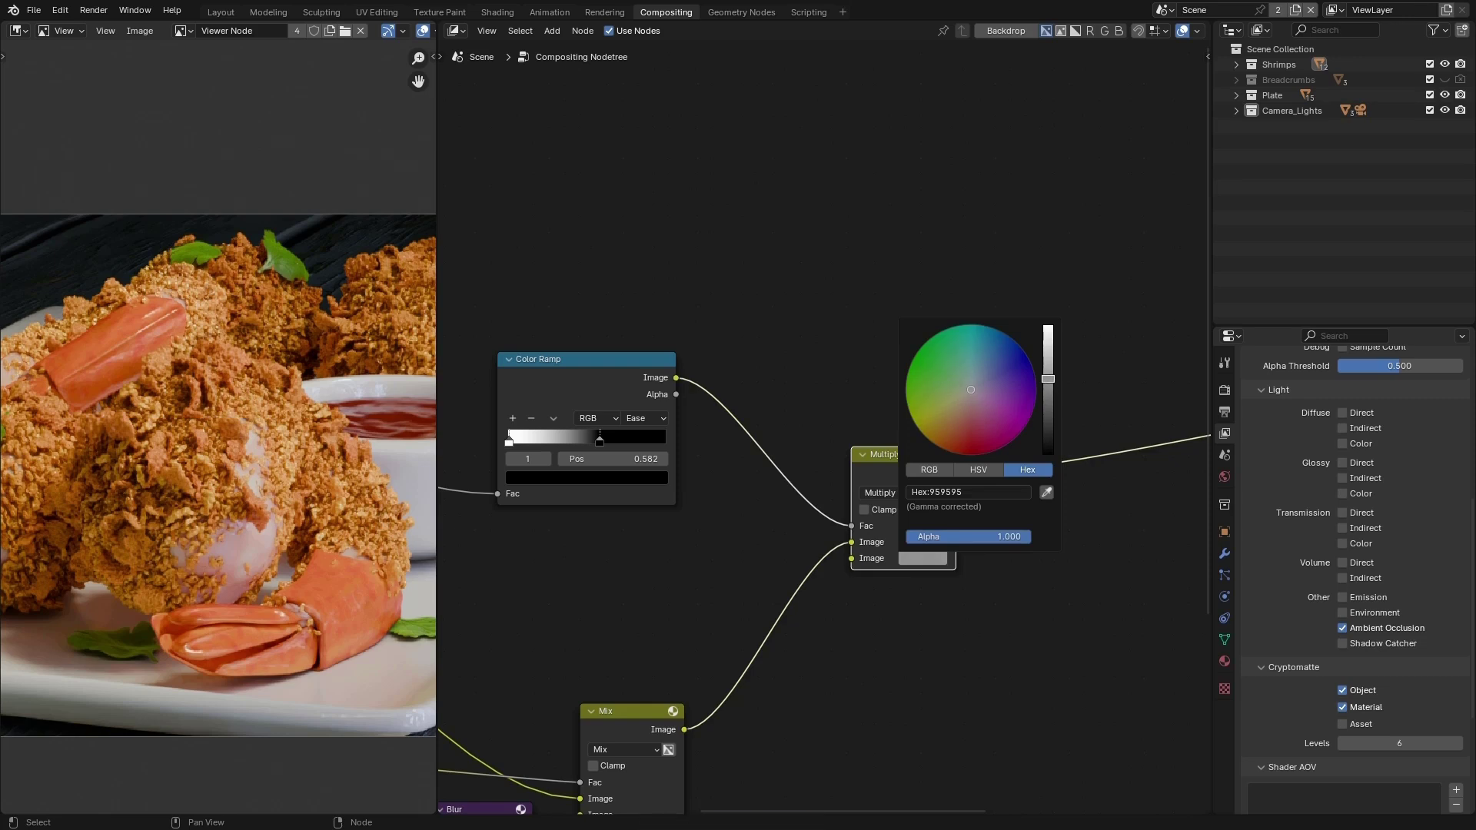
{"action": "left_click_drag", "start_coordinate": [1048, 379], "coordinate": [1051, 346]}
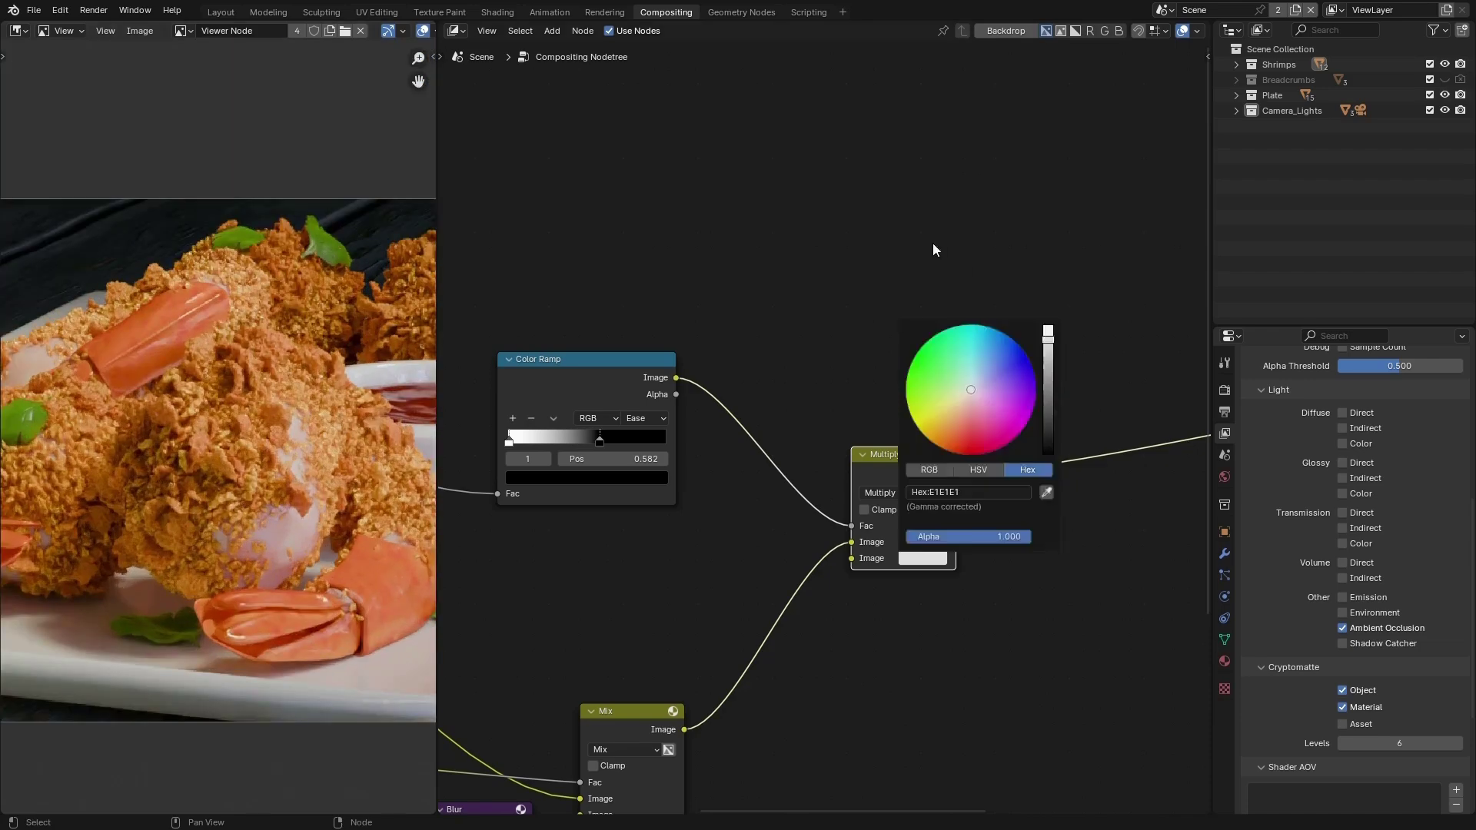
Step: Check the hex value of the Multiply node's second Image colour and review the node chain leading to the Viewer
{"action": "scroll", "coordinate": [752, 419], "scroll_direction": "down", "scroll_amount": 1}
{"action": "scroll", "coordinate": [751, 423], "scroll_direction": "down", "scroll_amount": 3}
{"action": "scroll", "coordinate": [846, 536], "scroll_direction": "right", "scroll_amount": 2, "text": "ctrl"}
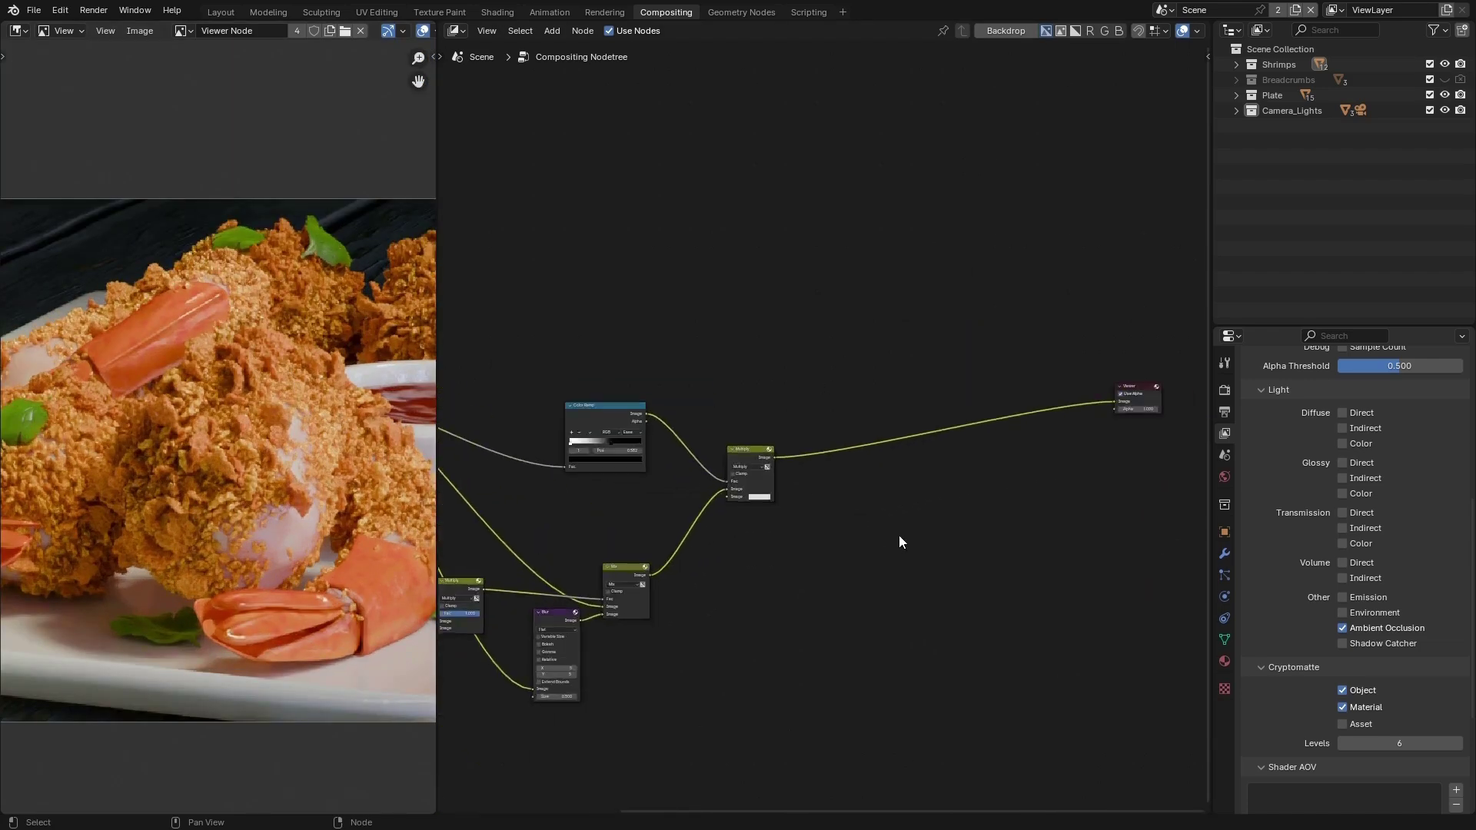
{"action": "scroll", "coordinate": [898, 535], "scroll_direction": "up", "scroll_amount": 2}
{"action": "scroll", "coordinate": [708, 515], "scroll_direction": "up", "scroll_amount": 4}
{"action": "left_click", "coordinate": [699, 434]}
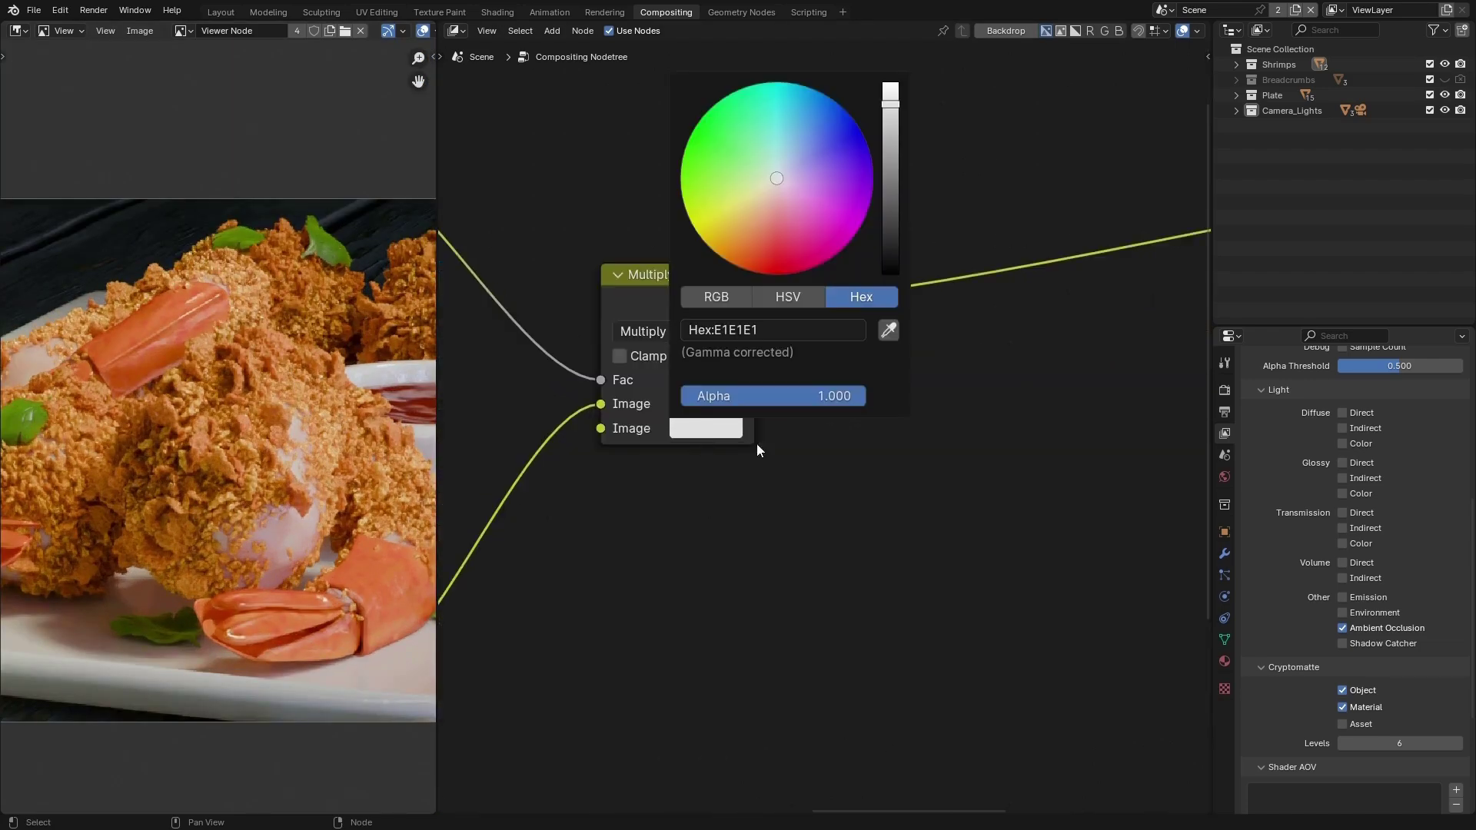
{"action": "left_click", "coordinate": [803, 336]}
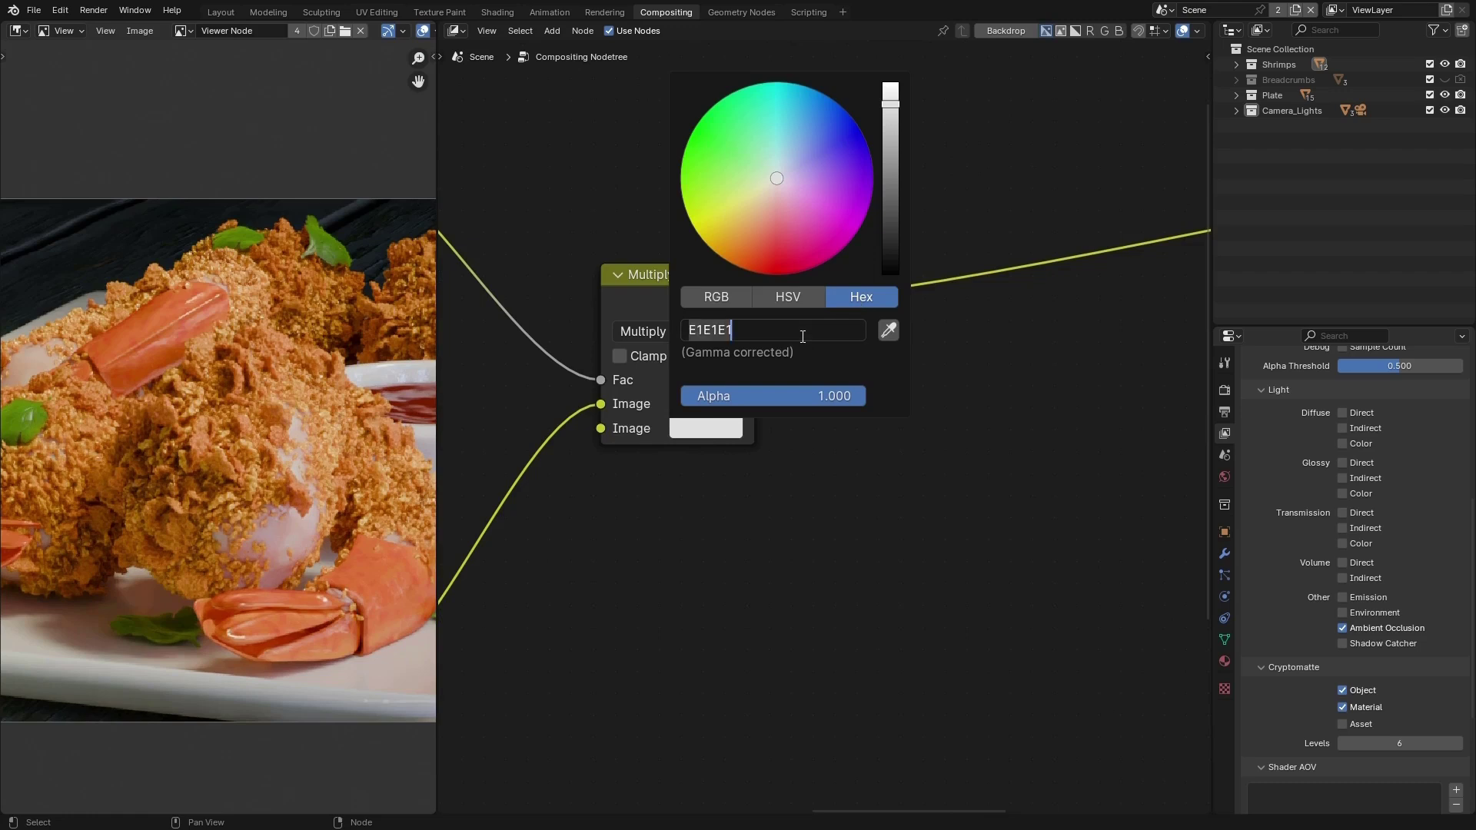
{"action": "key", "text": "Return"}
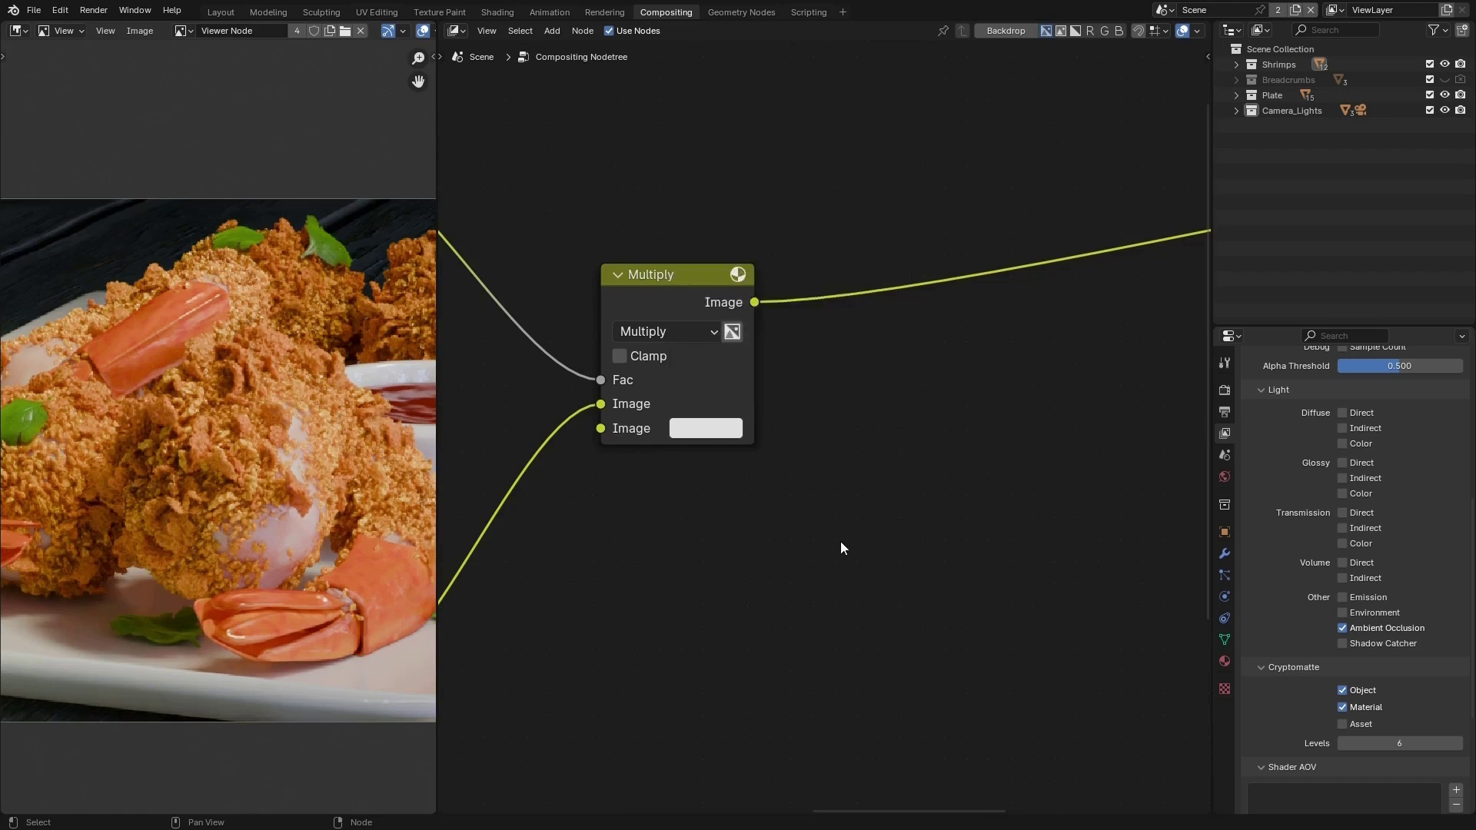
{"action": "scroll", "coordinate": [841, 541], "scroll_direction": "down", "scroll_amount": 6}
{"action": "scroll", "coordinate": [797, 575], "scroll_direction": "up", "scroll_amount": 2}
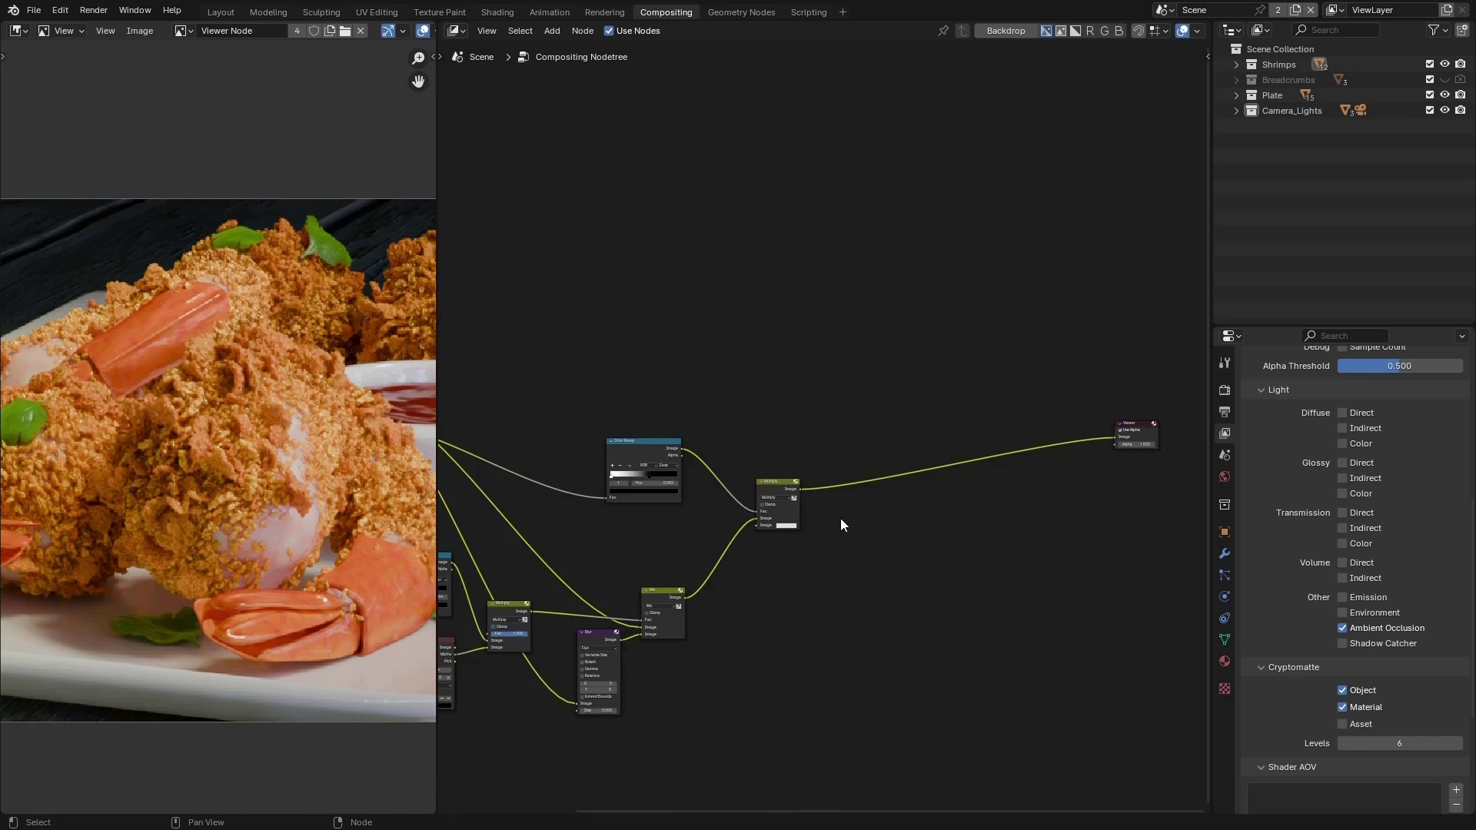
Step: Rearrange the Multiply node and its Color Ramp to sit close above the Mix node in the compositing chain
{"action": "scroll", "coordinate": [769, 484], "scroll_direction": "up", "scroll_amount": 4}
{"action": "left_click_drag", "start_coordinate": [761, 462], "coordinate": [876, 369]}
{"action": "key", "text": "Escape"}
{"action": "scroll", "coordinate": [896, 589], "scroll_direction": "down", "scroll_amount": 2}
{"action": "scroll", "coordinate": [896, 589], "scroll_direction": "down", "scroll_amount": 5}
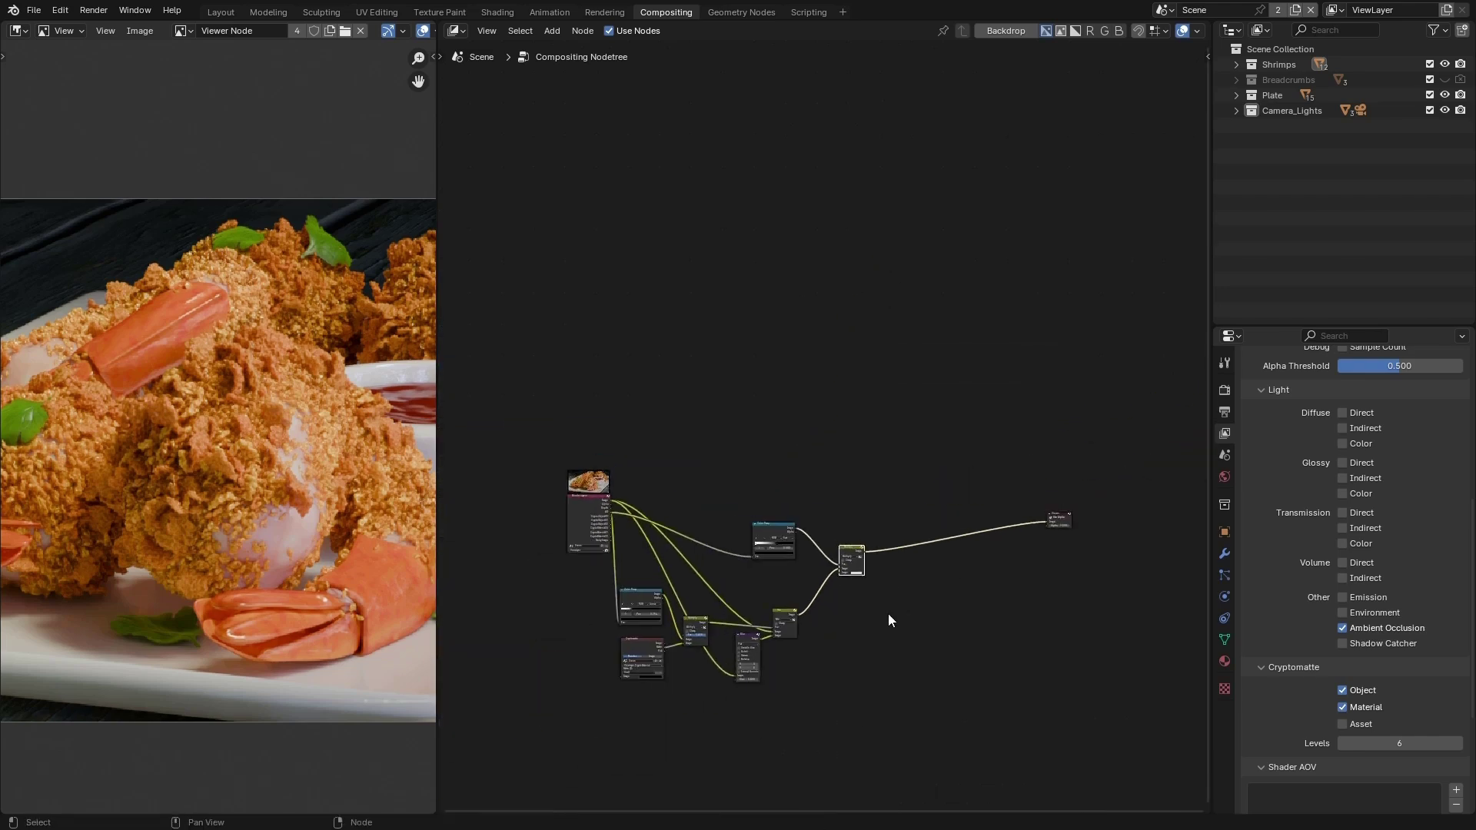
{"action": "scroll", "coordinate": [729, 501], "scroll_direction": "up", "scroll_amount": 3}
{"action": "left_click_drag", "start_coordinate": [733, 479], "coordinate": [733, 539]}
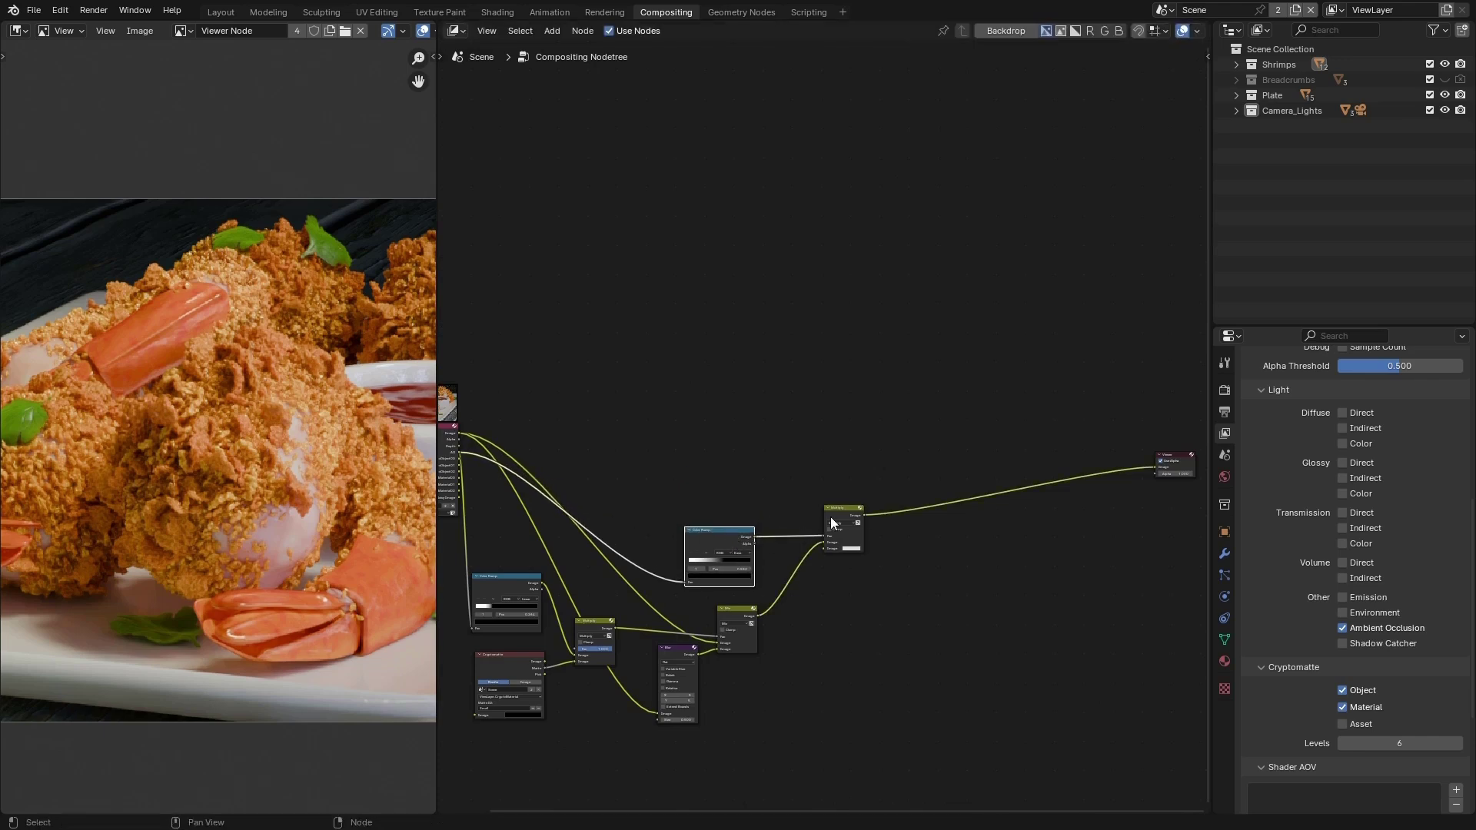
{"action": "left_click_drag", "start_coordinate": [830, 516], "coordinate": [810, 571]}
{"action": "left_click", "coordinate": [737, 532]}
{"action": "left_click_drag", "start_coordinate": [739, 532], "coordinate": [739, 532]}
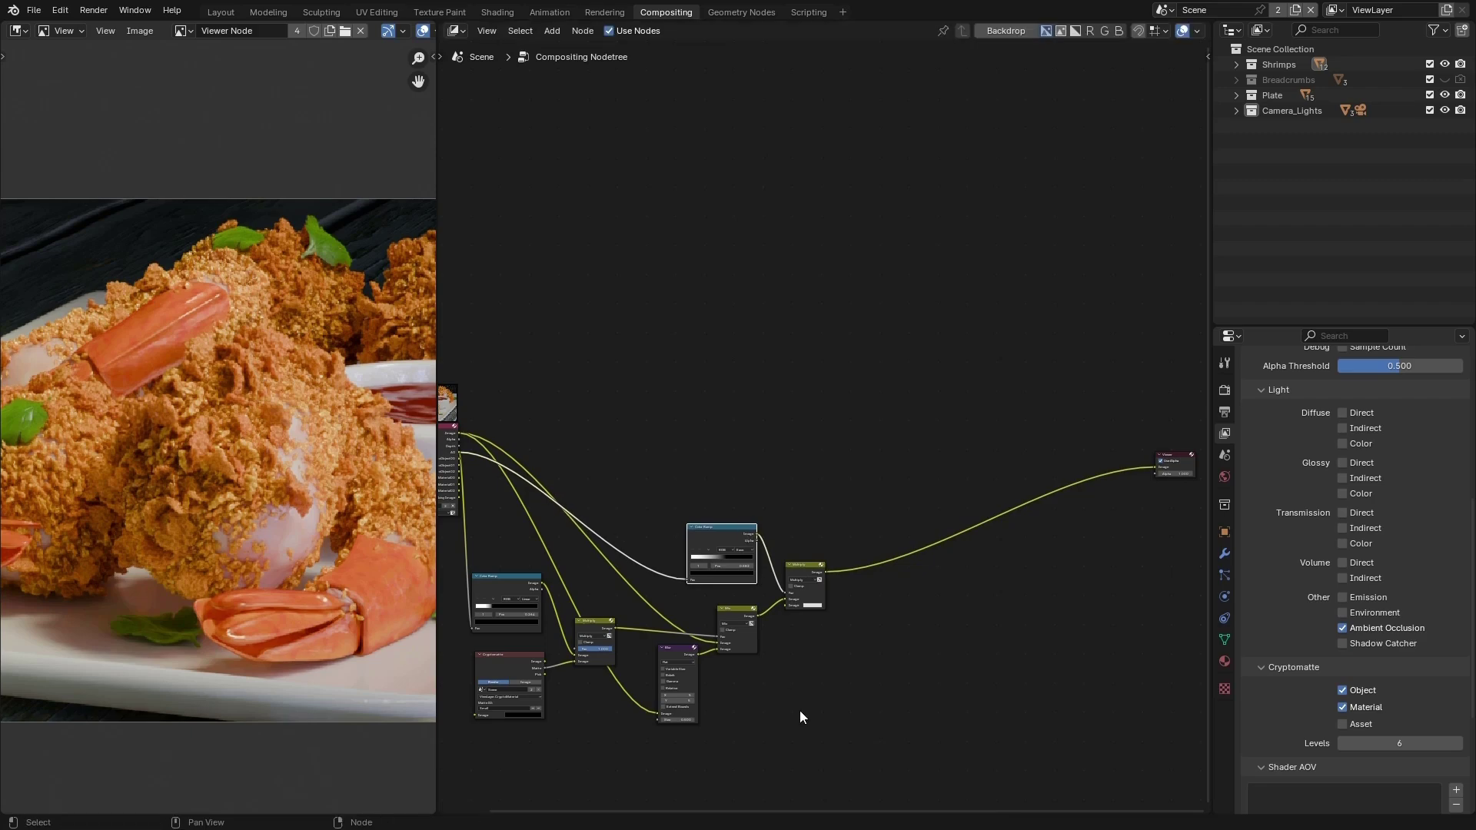
Step: Examine the breadcrumb detail in the render preview, comparing close-up and full views
{"action": "scroll", "coordinate": [725, 704], "scroll_direction": "down", "scroll_amount": 2}
{"action": "scroll", "coordinate": [895, 682], "scroll_direction": "up", "scroll_amount": 4}
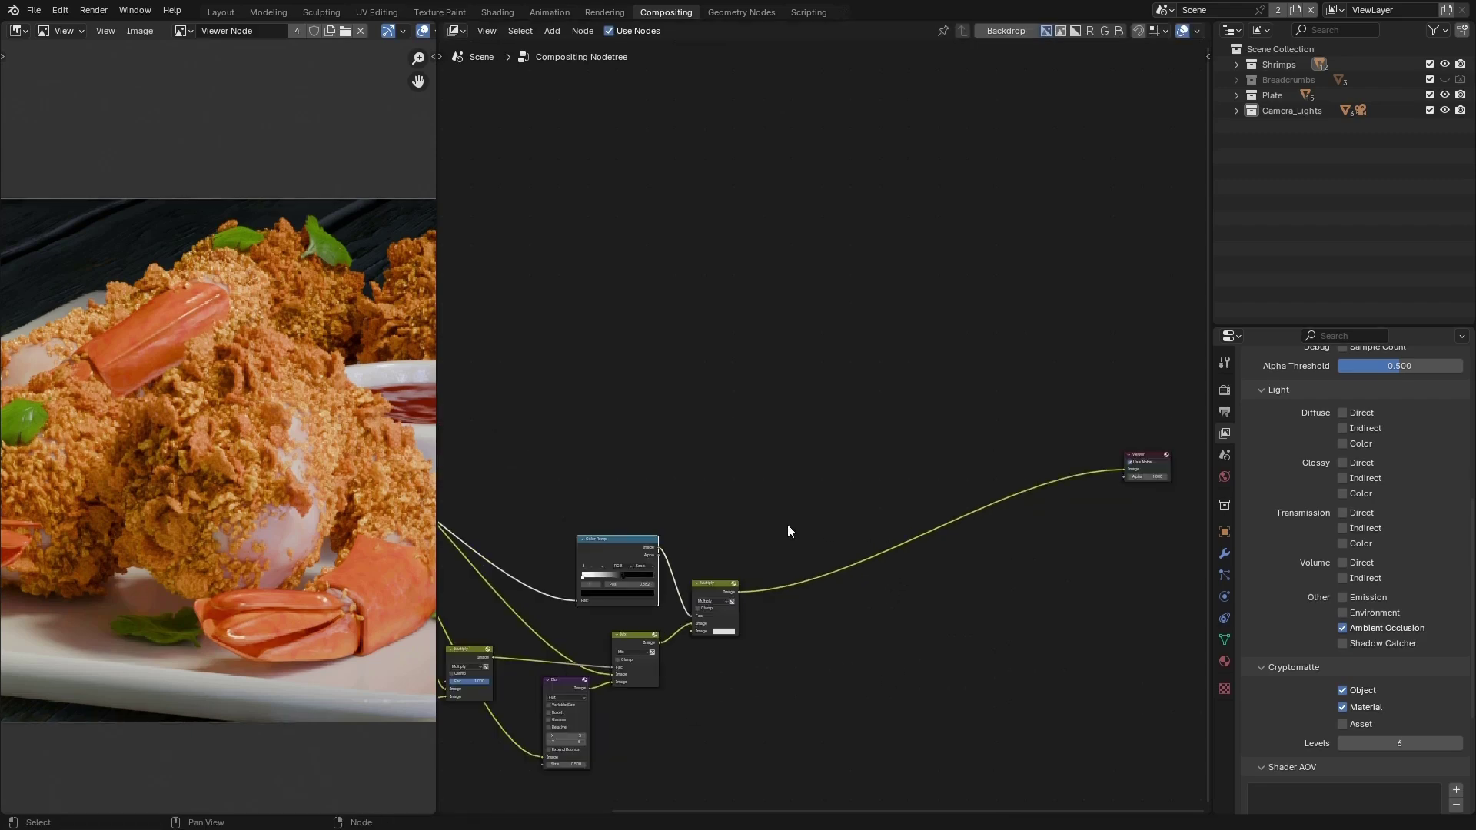
{"action": "scroll", "coordinate": [285, 488], "scroll_direction": "down", "scroll_amount": 3}
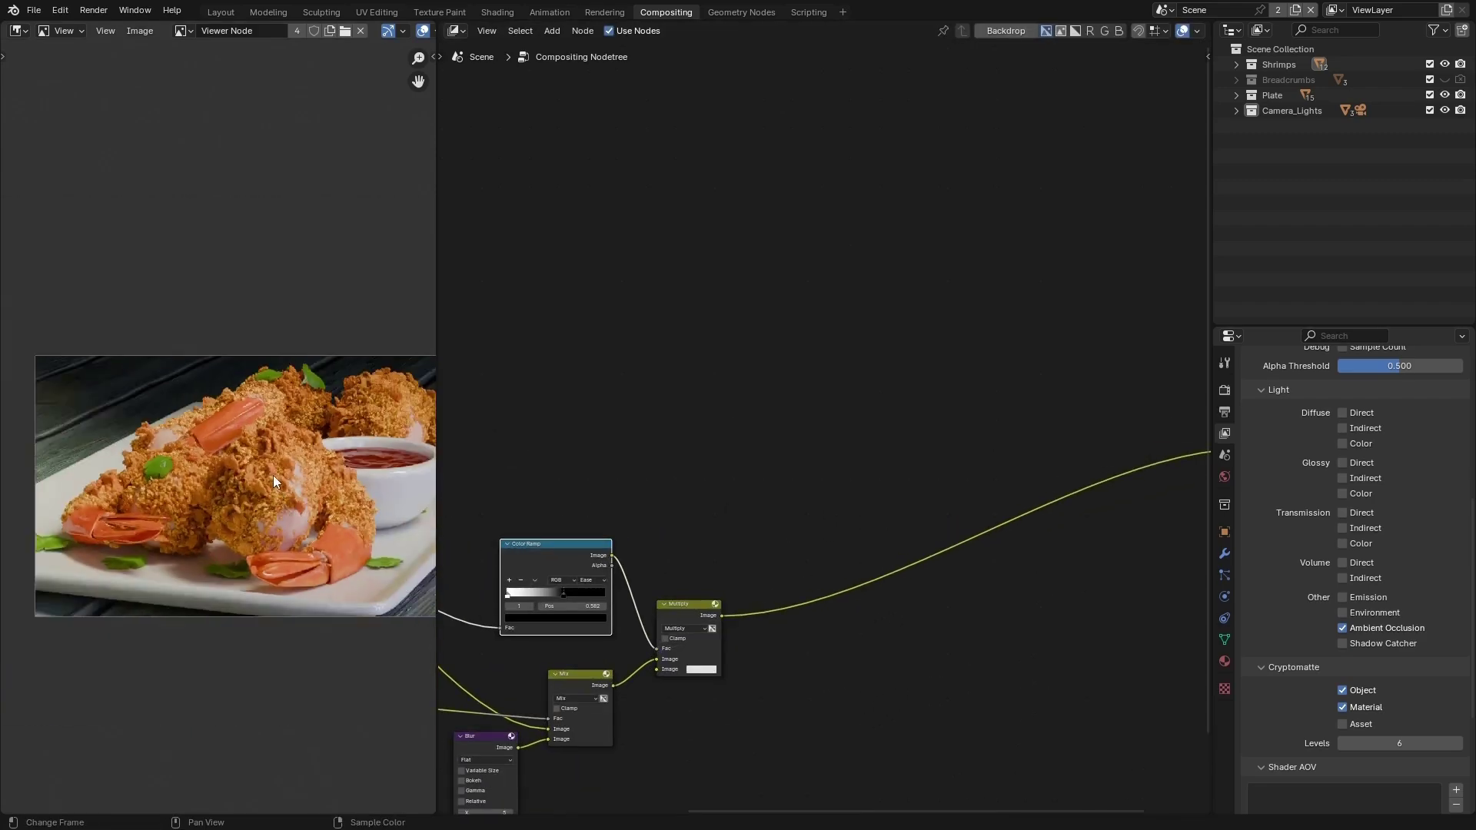
{"action": "scroll", "coordinate": [278, 461], "scroll_direction": "up", "scroll_amount": 4}
{"action": "scroll", "coordinate": [218, 487], "scroll_direction": "down", "scroll_amount": 3}
{"action": "scroll", "coordinate": [256, 471], "scroll_direction": "up", "scroll_amount": 3}
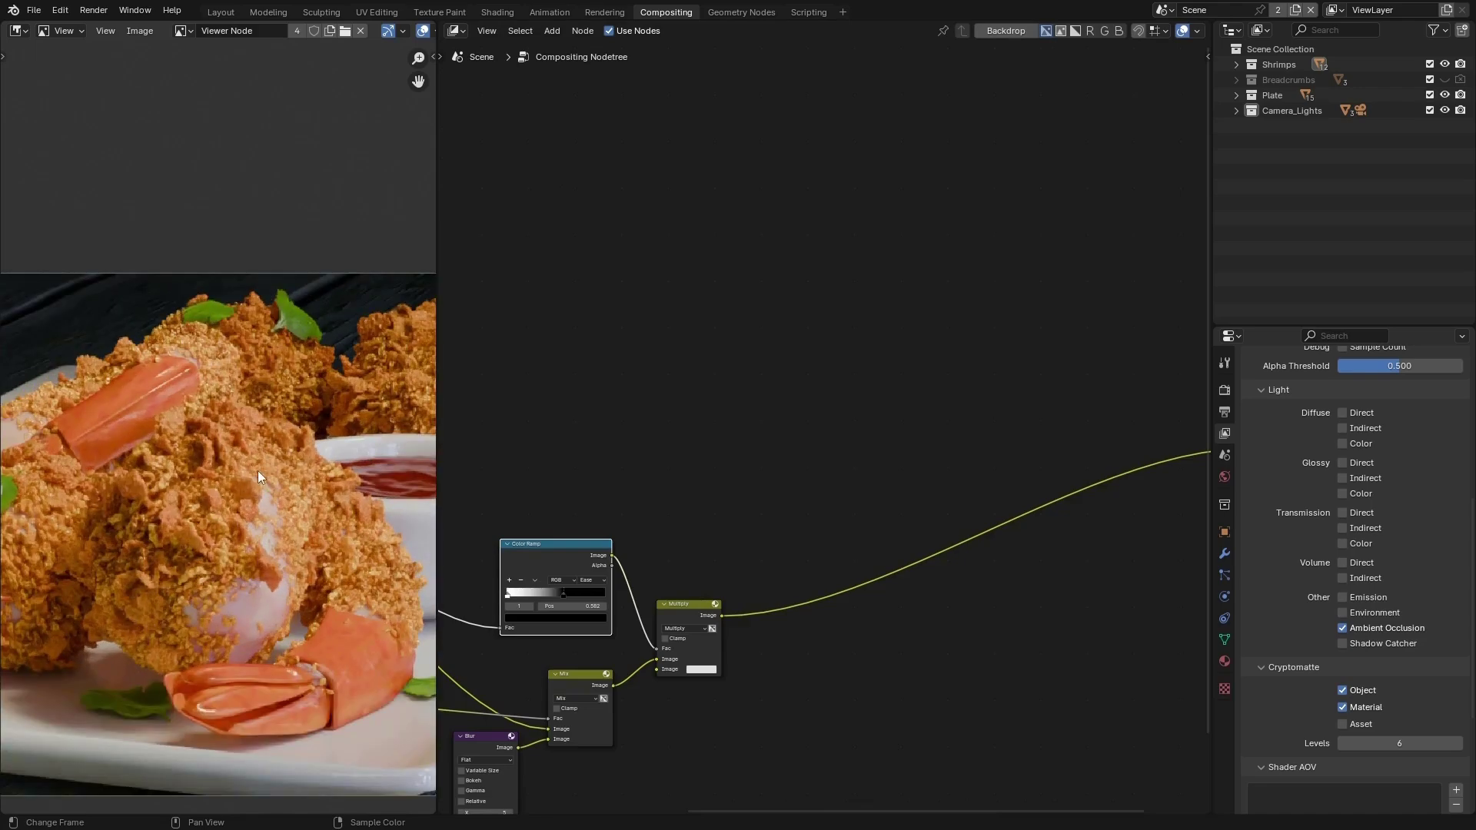
{"action": "scroll", "coordinate": [250, 483], "scroll_direction": "down", "scroll_amount": 3}
{"action": "scroll", "coordinate": [247, 487], "scroll_direction": "up", "scroll_amount": 4}
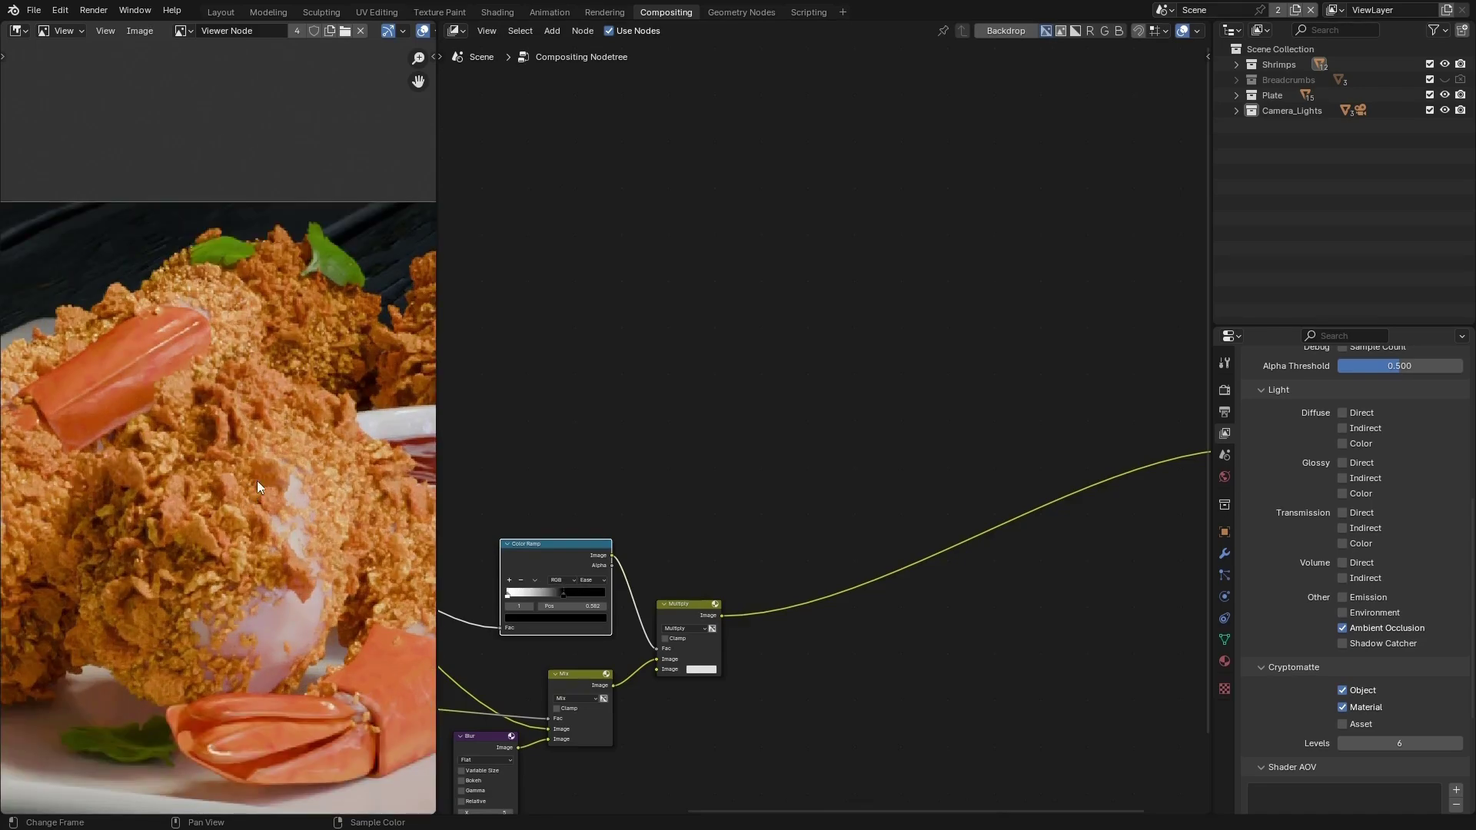
Step: Add a second Cryptomatte node above the link between the Multiply and Viewer nodes
{"action": "left_click", "coordinate": [784, 491]}
{"action": "key", "text": "F3"}
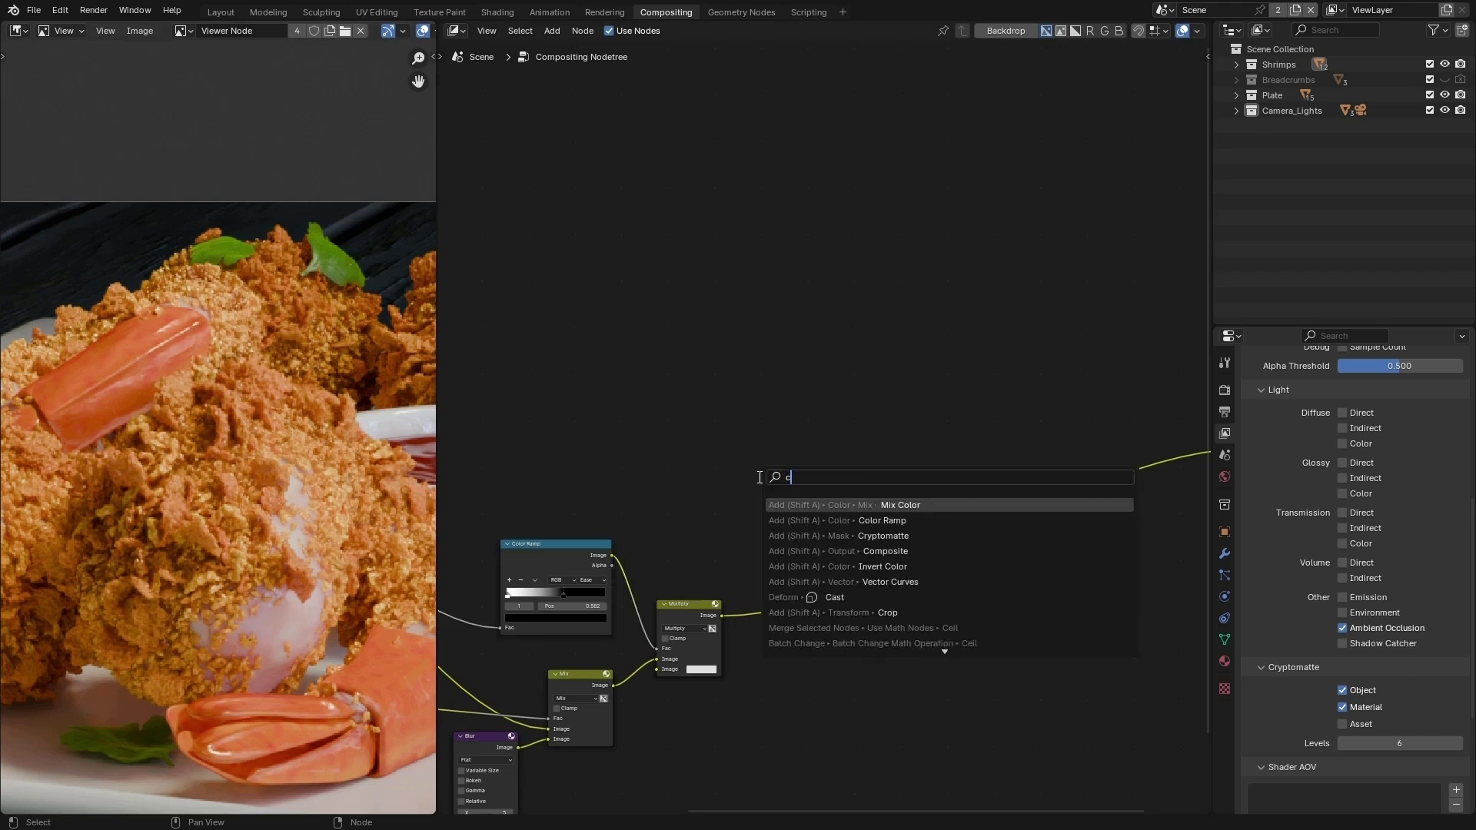
{"action": "type", "text": "cr"}
{"action": "key", "text": "Down"}
{"action": "key", "text": "Return"}
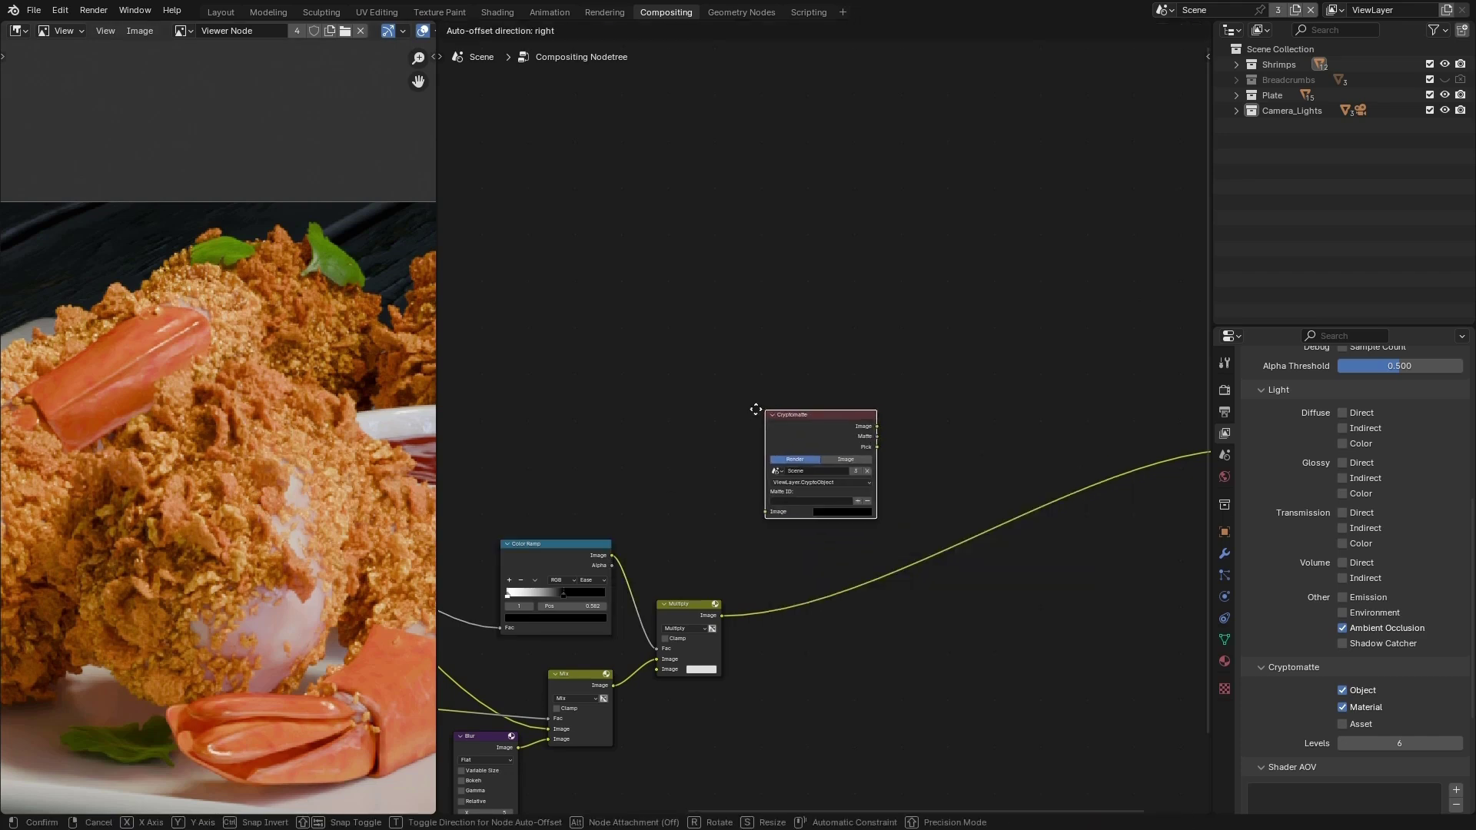
{"action": "left_click", "coordinate": [676, 491]}
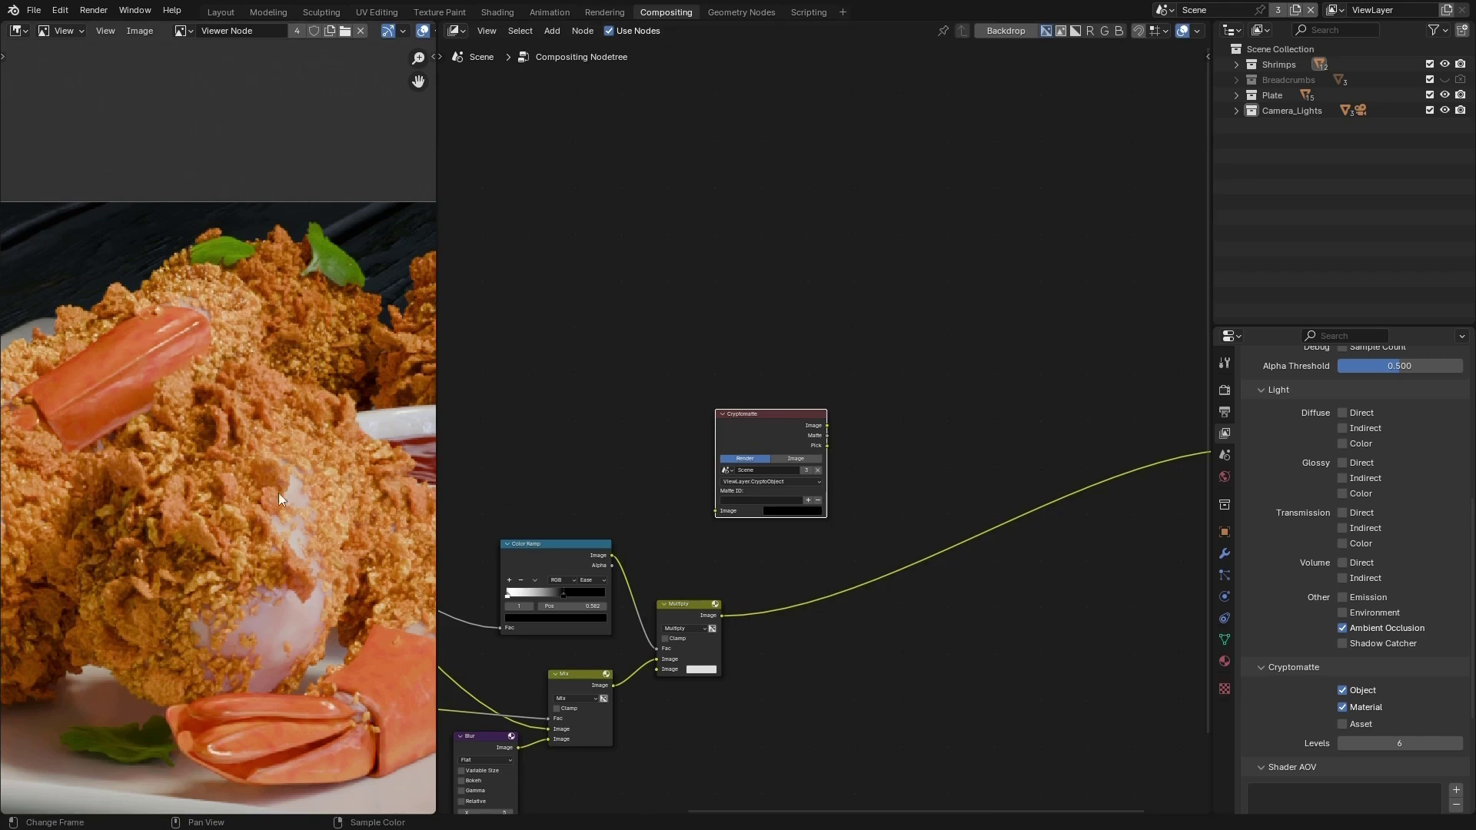
Step: Set the new Cryptomatte's layer to ViewLayer.CryptoMaterial and sample the Large breadcrumb material from the render preview
{"action": "scroll", "coordinate": [790, 490], "scroll_direction": "up", "scroll_amount": 3}
{"action": "left_click", "coordinate": [799, 483]}
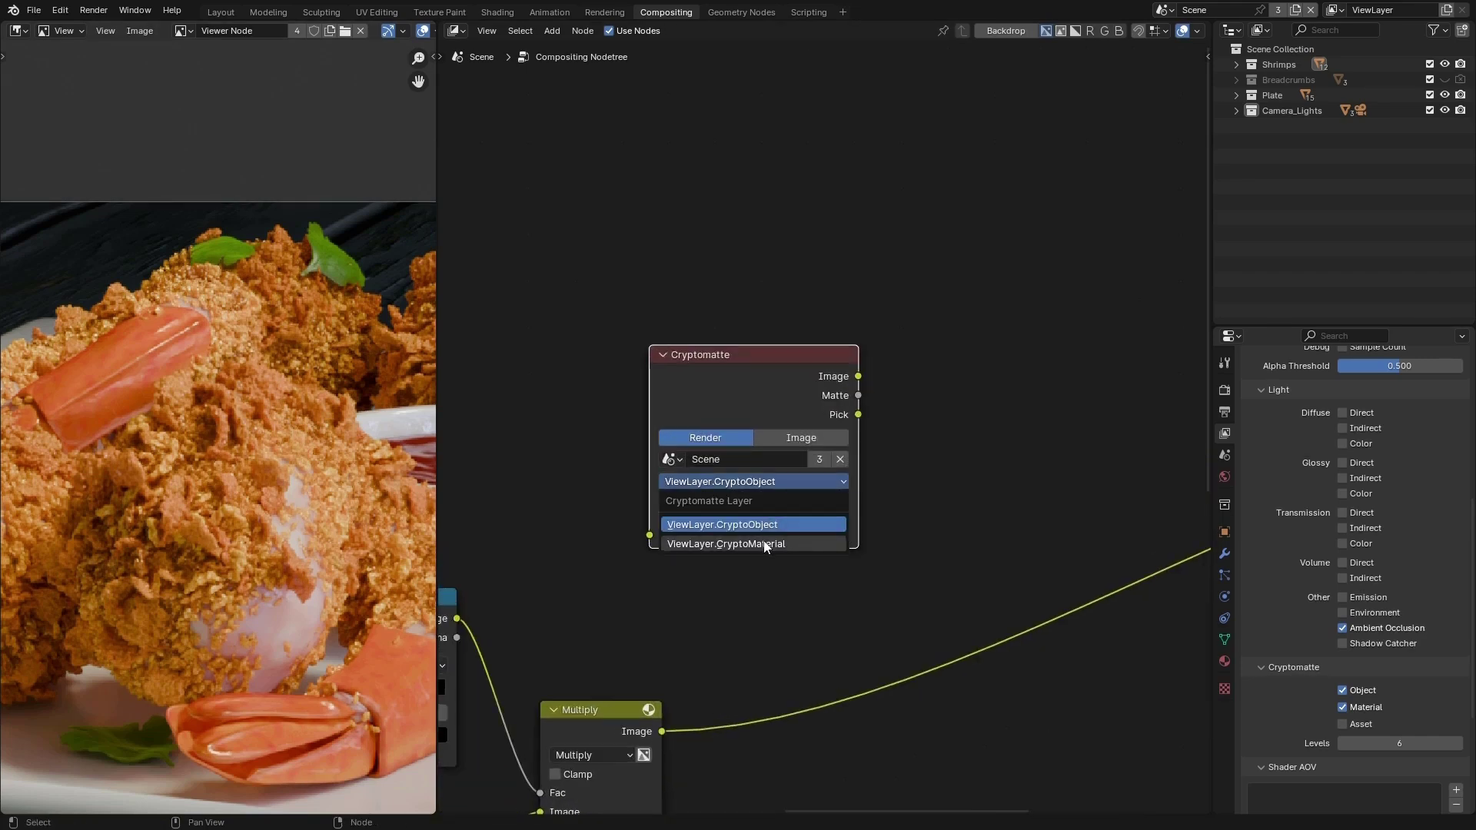
{"action": "left_click", "coordinate": [765, 544]}
{"action": "left_click", "coordinate": [822, 515]}
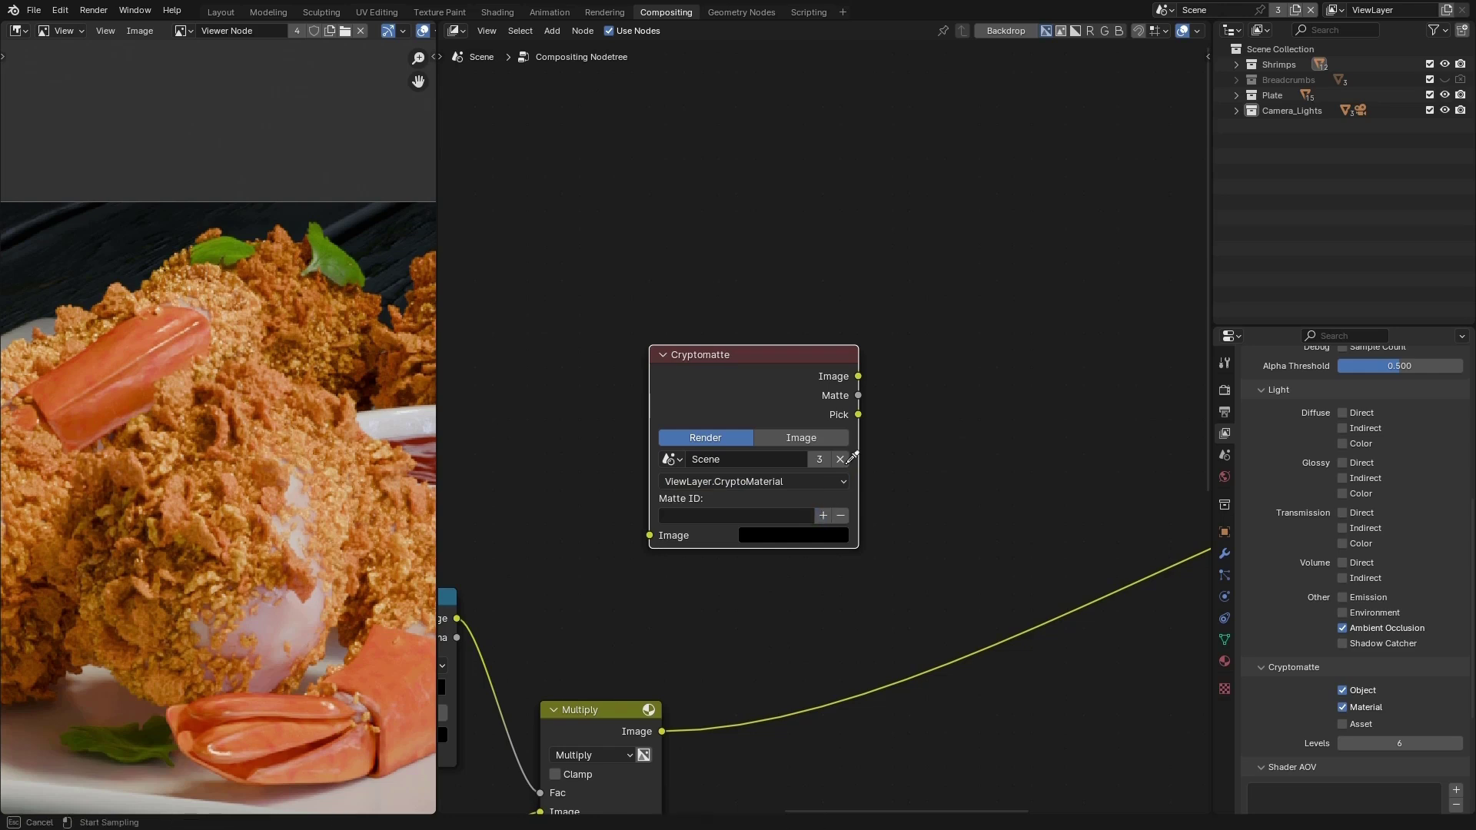
{"action": "left_click", "coordinate": [203, 521]}
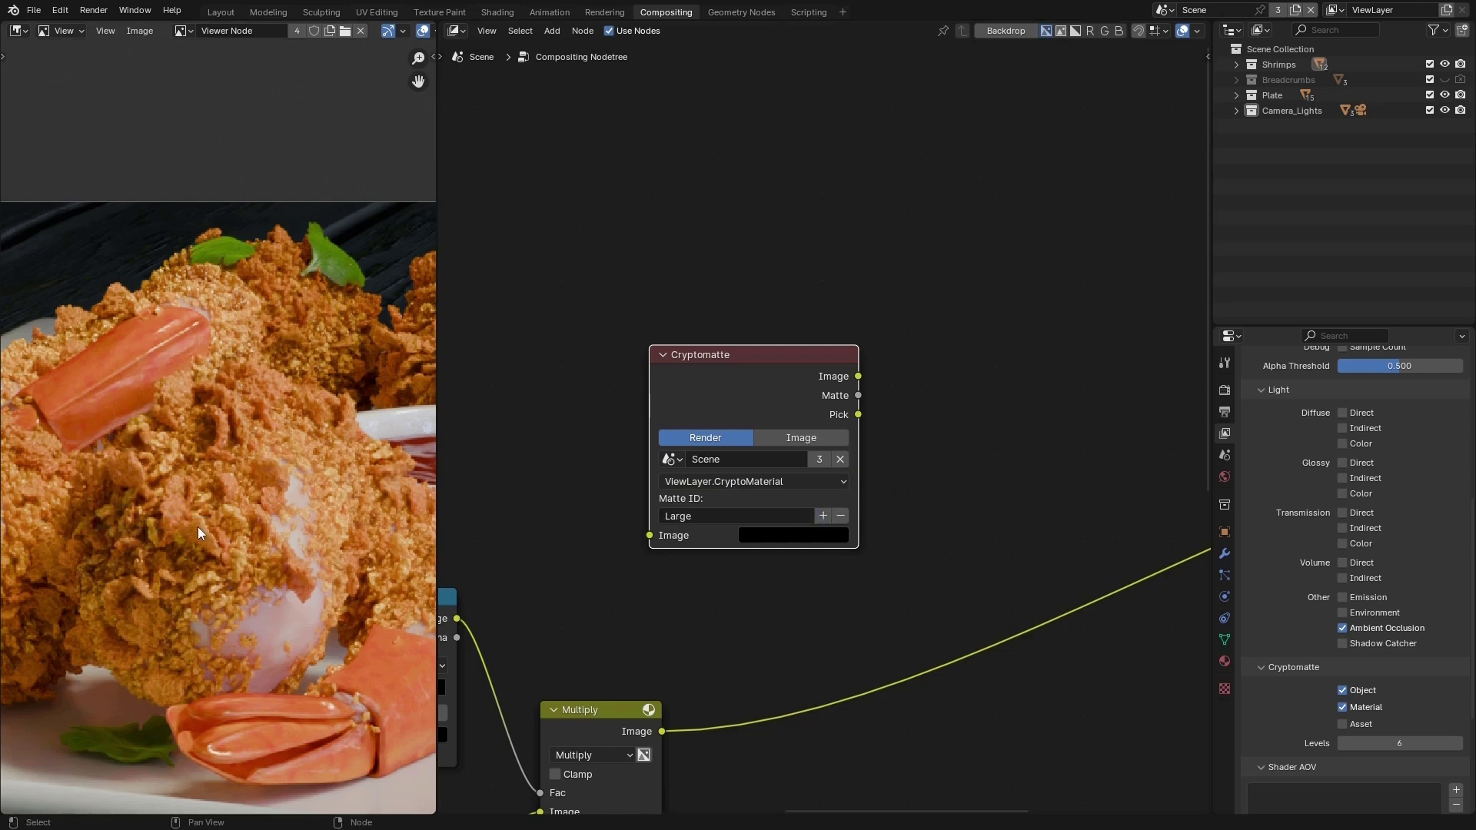
{"action": "scroll", "coordinate": [610, 372], "scroll_direction": "down", "scroll_amount": 3}
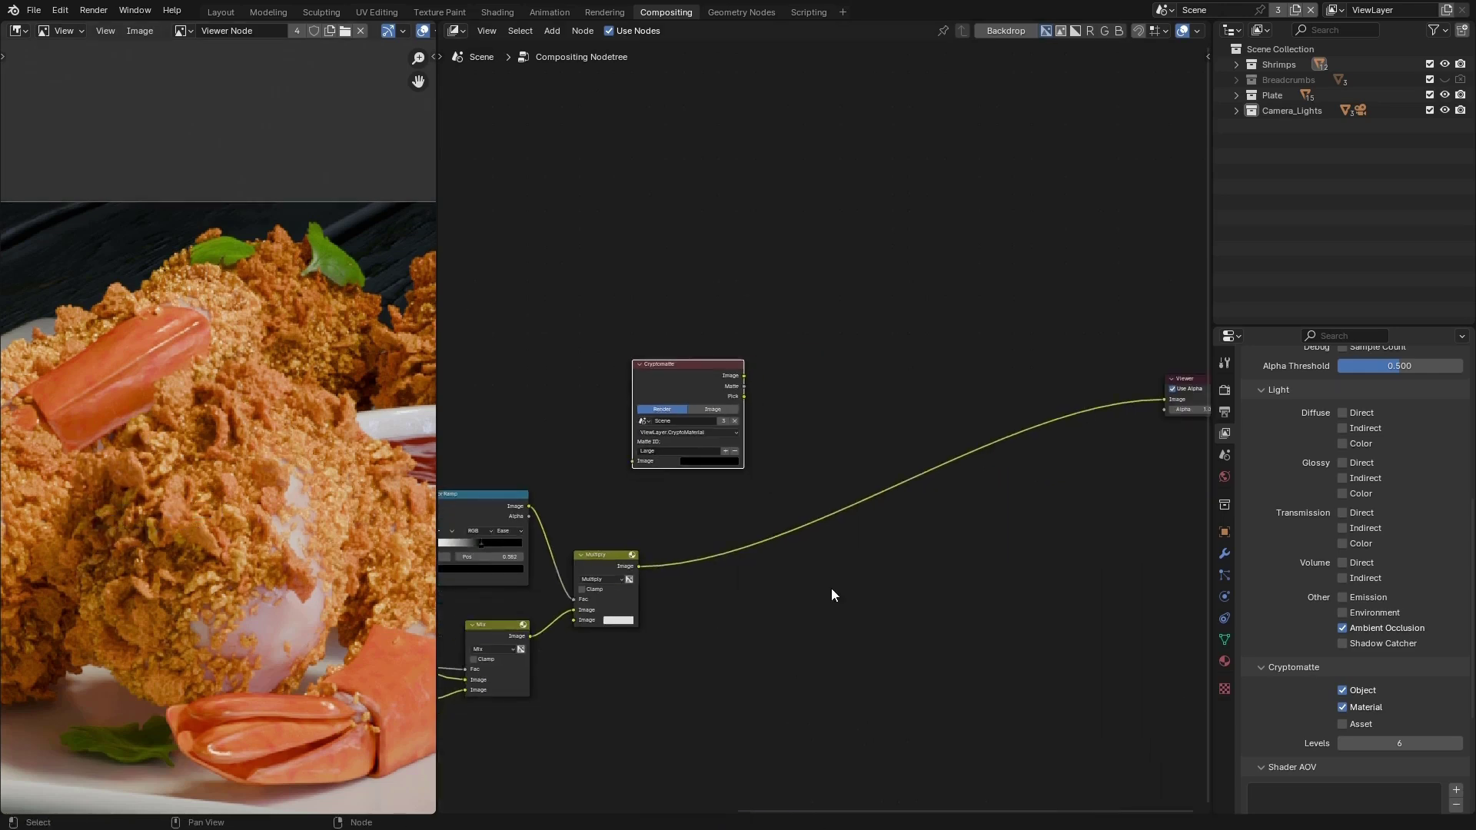
Step: Add a Mix Color node between the Multiply node and the Viewer, below the new Cryptomatte node
{"action": "scroll", "coordinate": [832, 588], "scroll_direction": "up", "scroll_amount": 2}
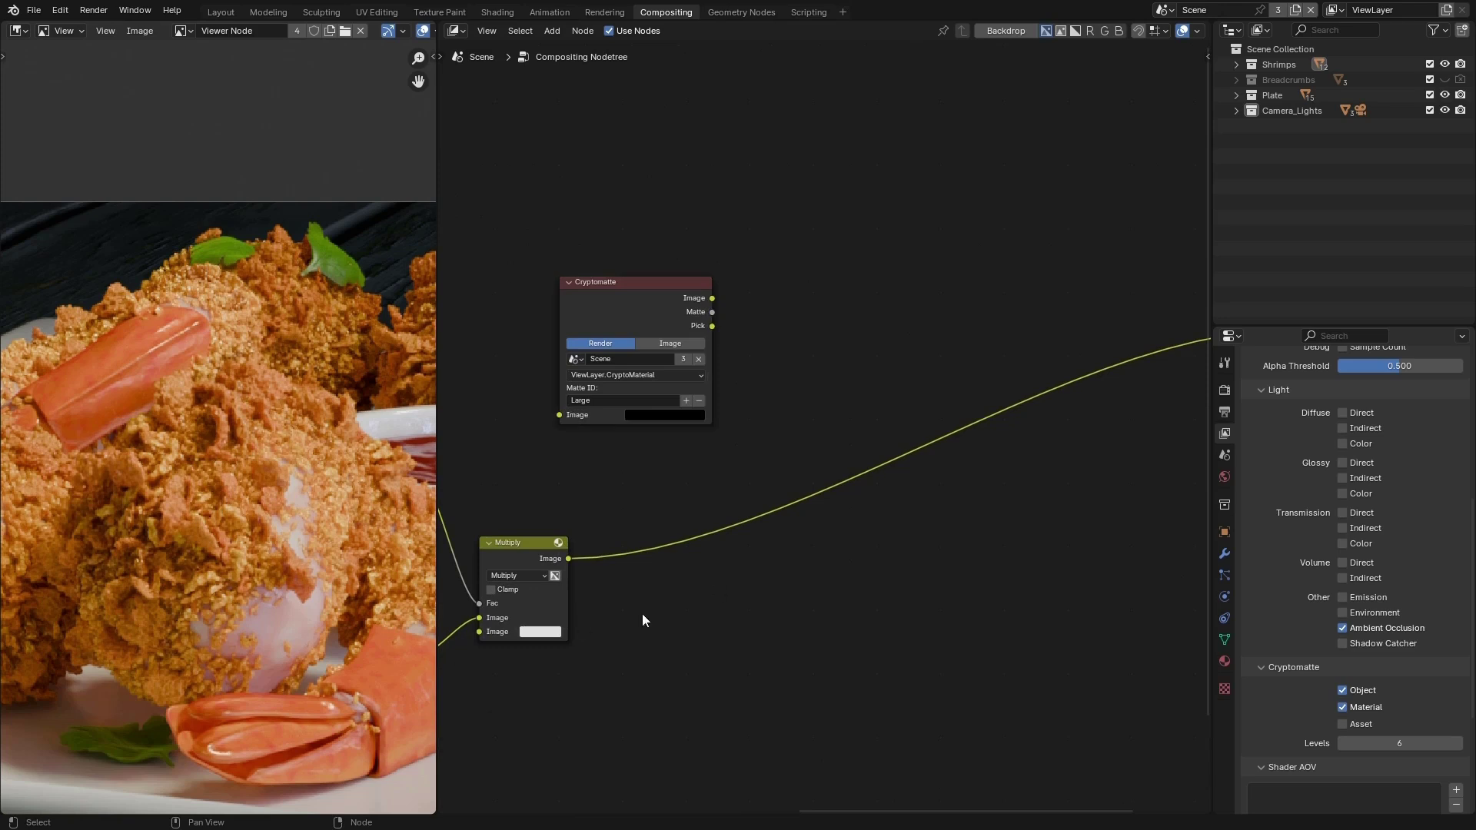
{"action": "key", "text": "shift+a"}
{"action": "type", "text": "mix"}
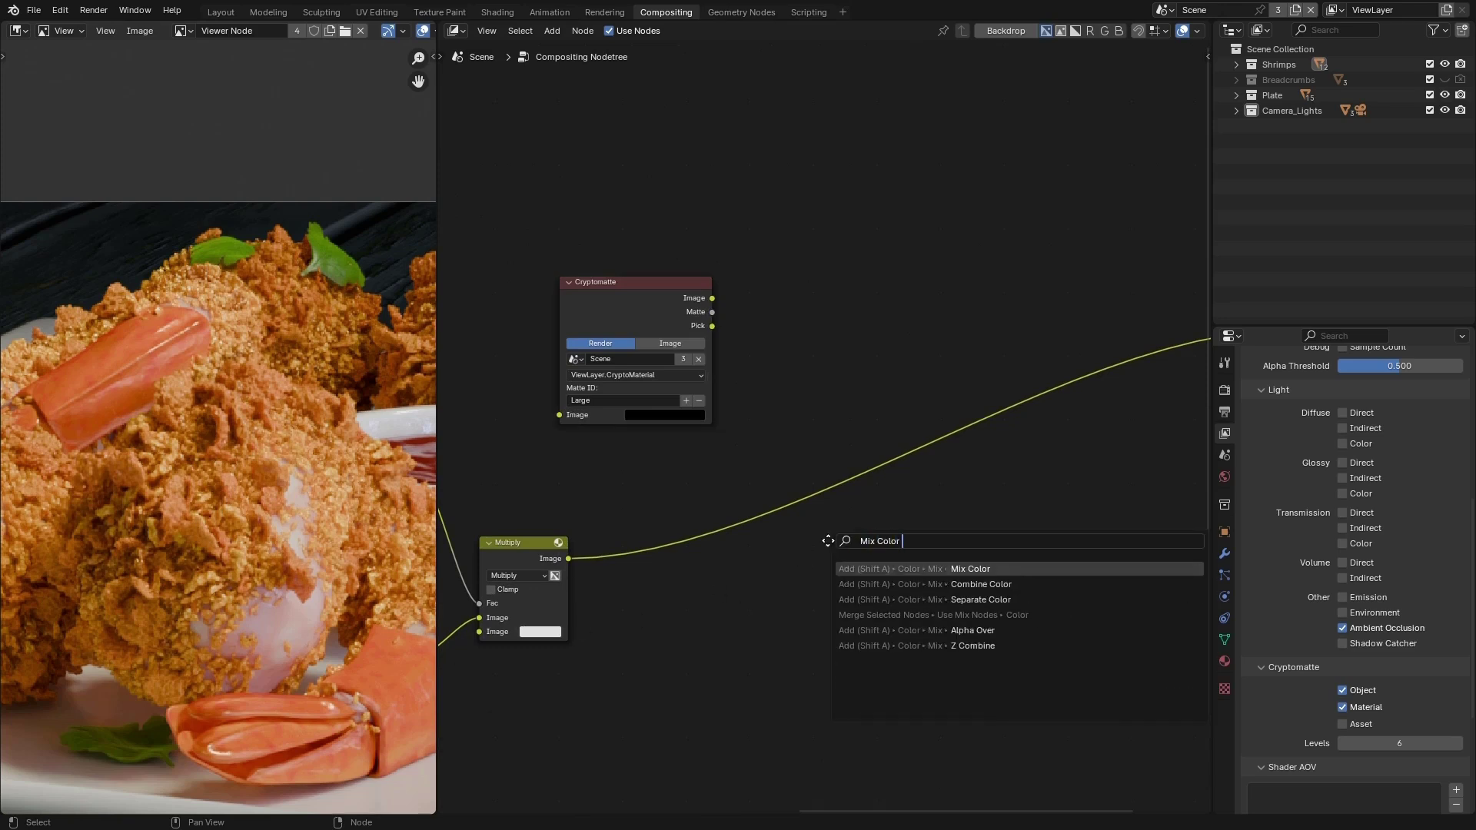
{"action": "key", "text": "Return"}
{"action": "left_click", "coordinate": [833, 518]}
Step: Connect Multiply's output to the new Mix node's first Image input and the Cryptomatte's Matte to its Fac
{"action": "scroll", "coordinate": [612, 561], "scroll_direction": "up", "scroll_amount": 1}
{"action": "left_click_drag", "start_coordinate": [561, 558], "coordinate": [859, 604]}
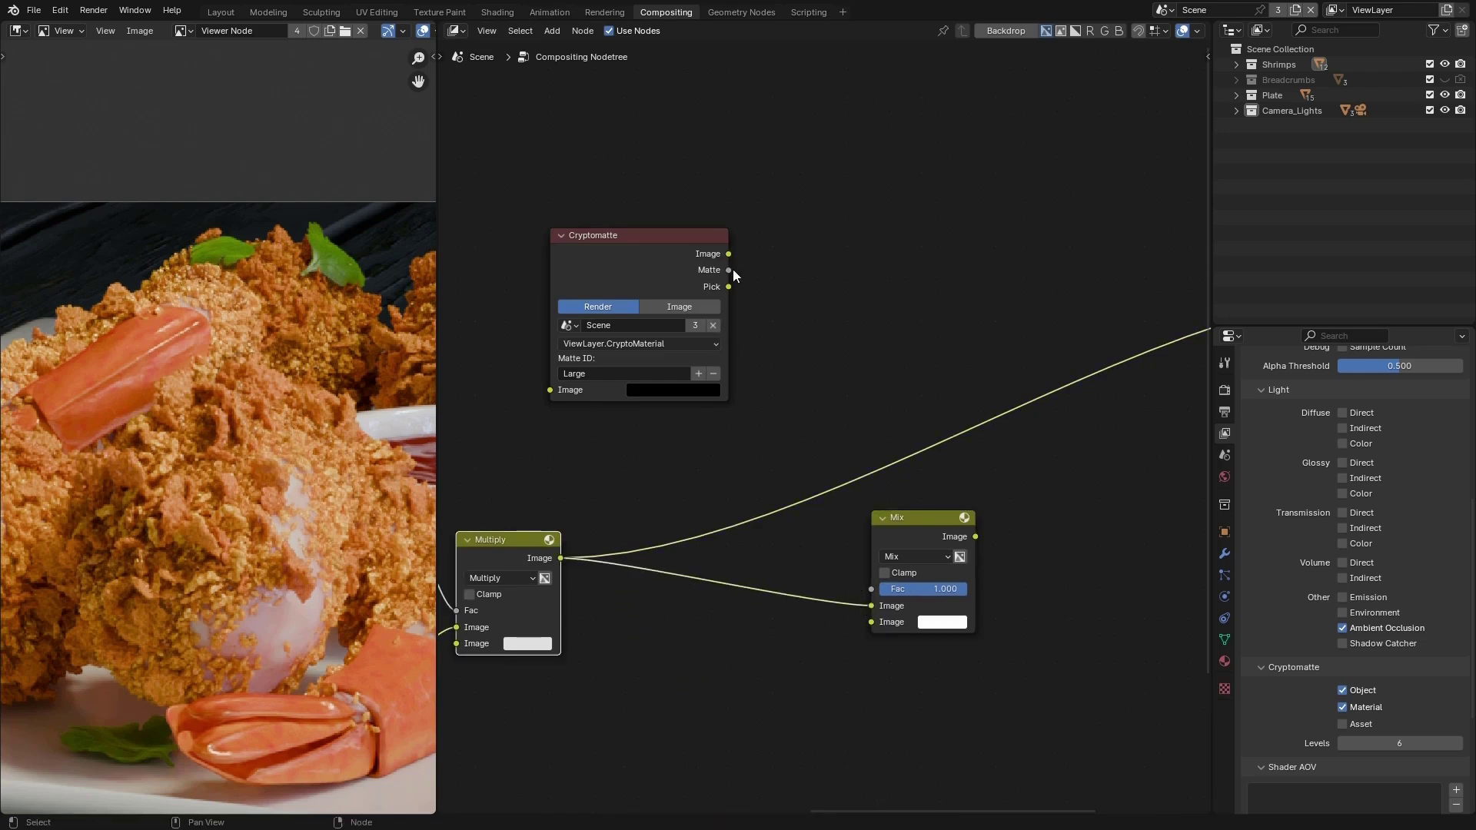
{"action": "left_click_drag", "start_coordinate": [729, 270], "coordinate": [874, 584]}
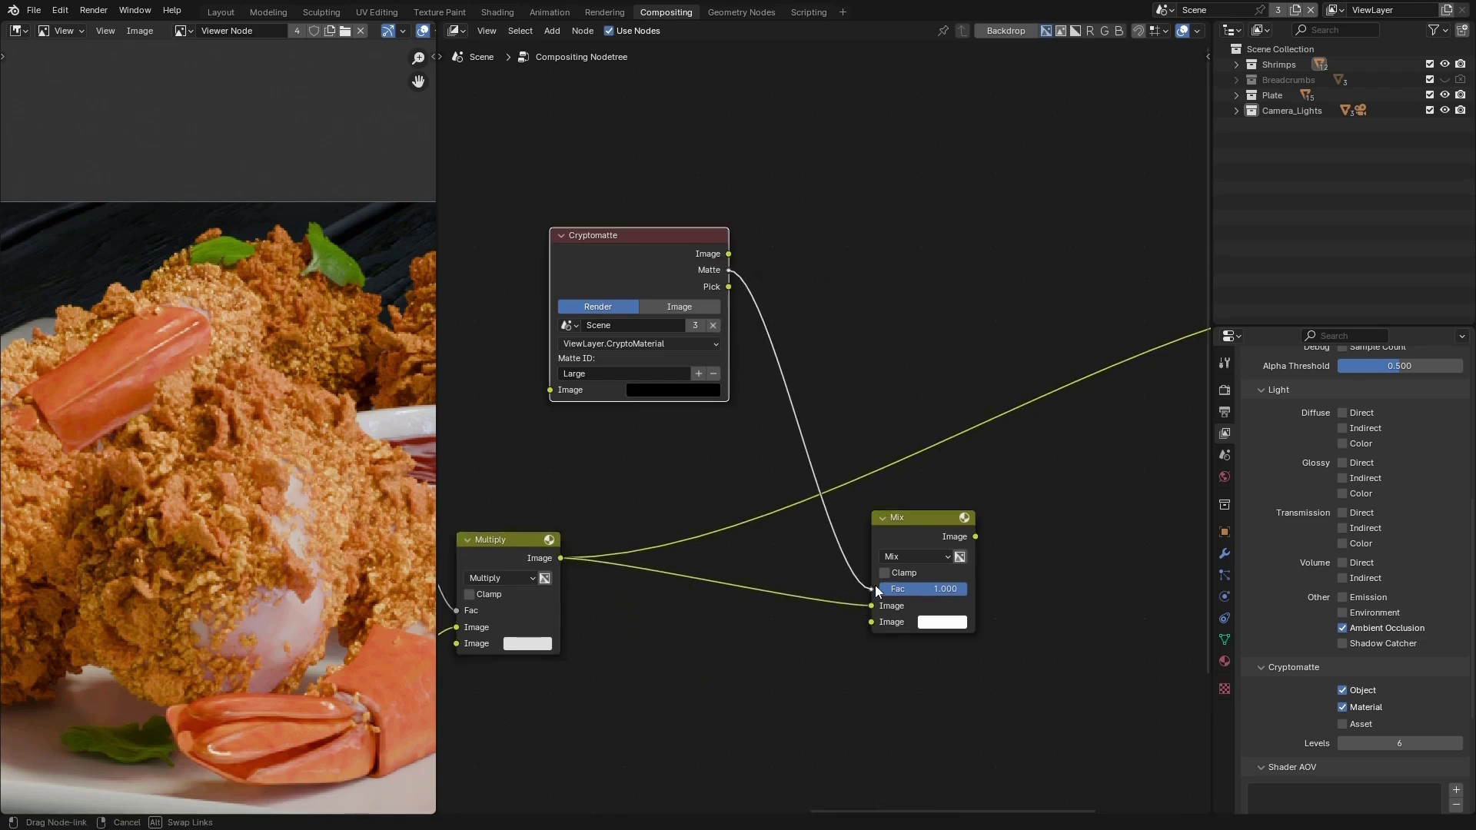
{"action": "left_click_drag", "start_coordinate": [921, 511], "coordinate": [919, 496]}
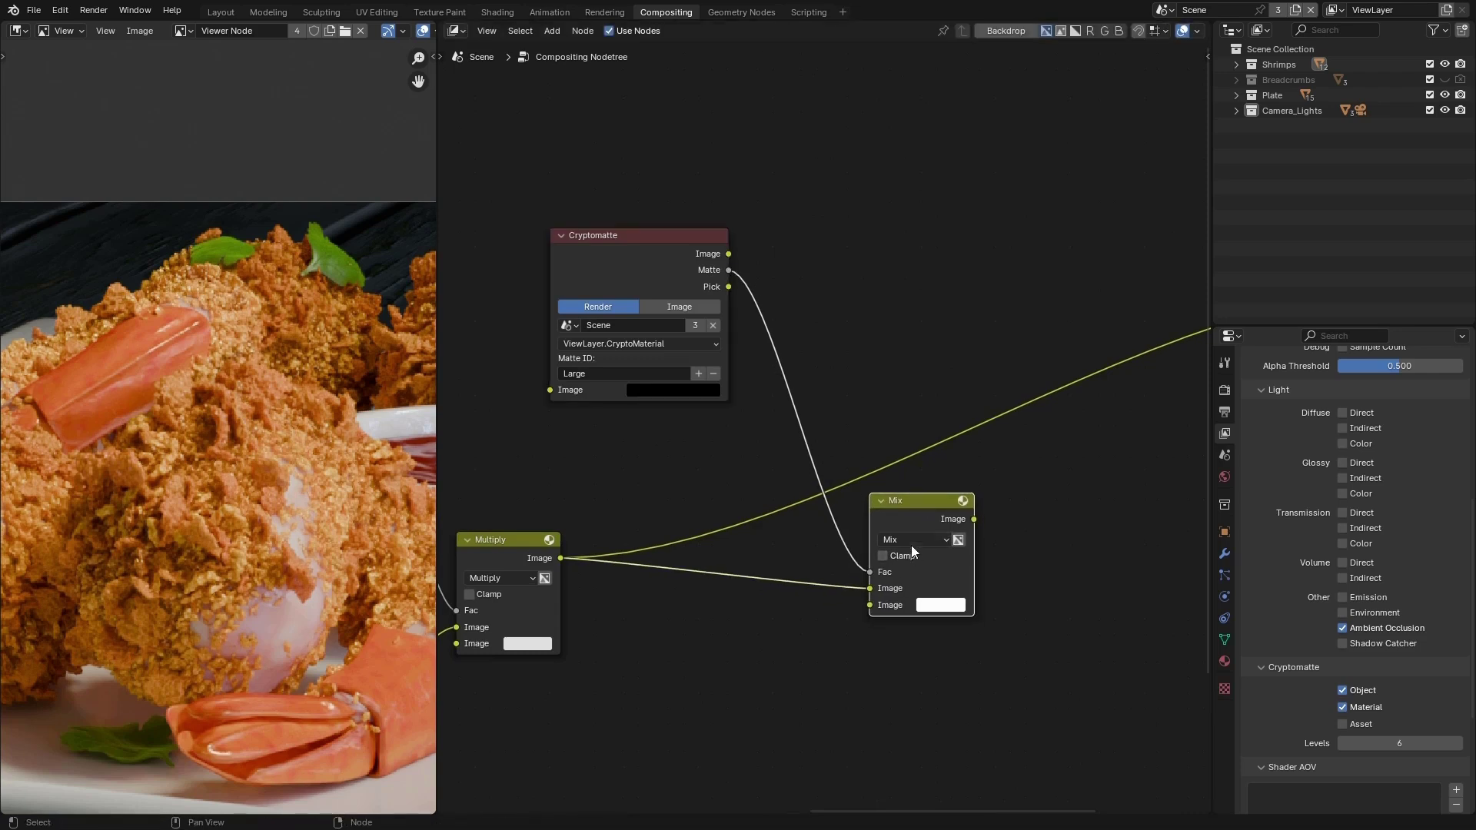
Step: Set the new Mix node's blending mode to Soft Light and its second Image colour to a light grey
{"action": "left_click", "coordinate": [911, 540]}
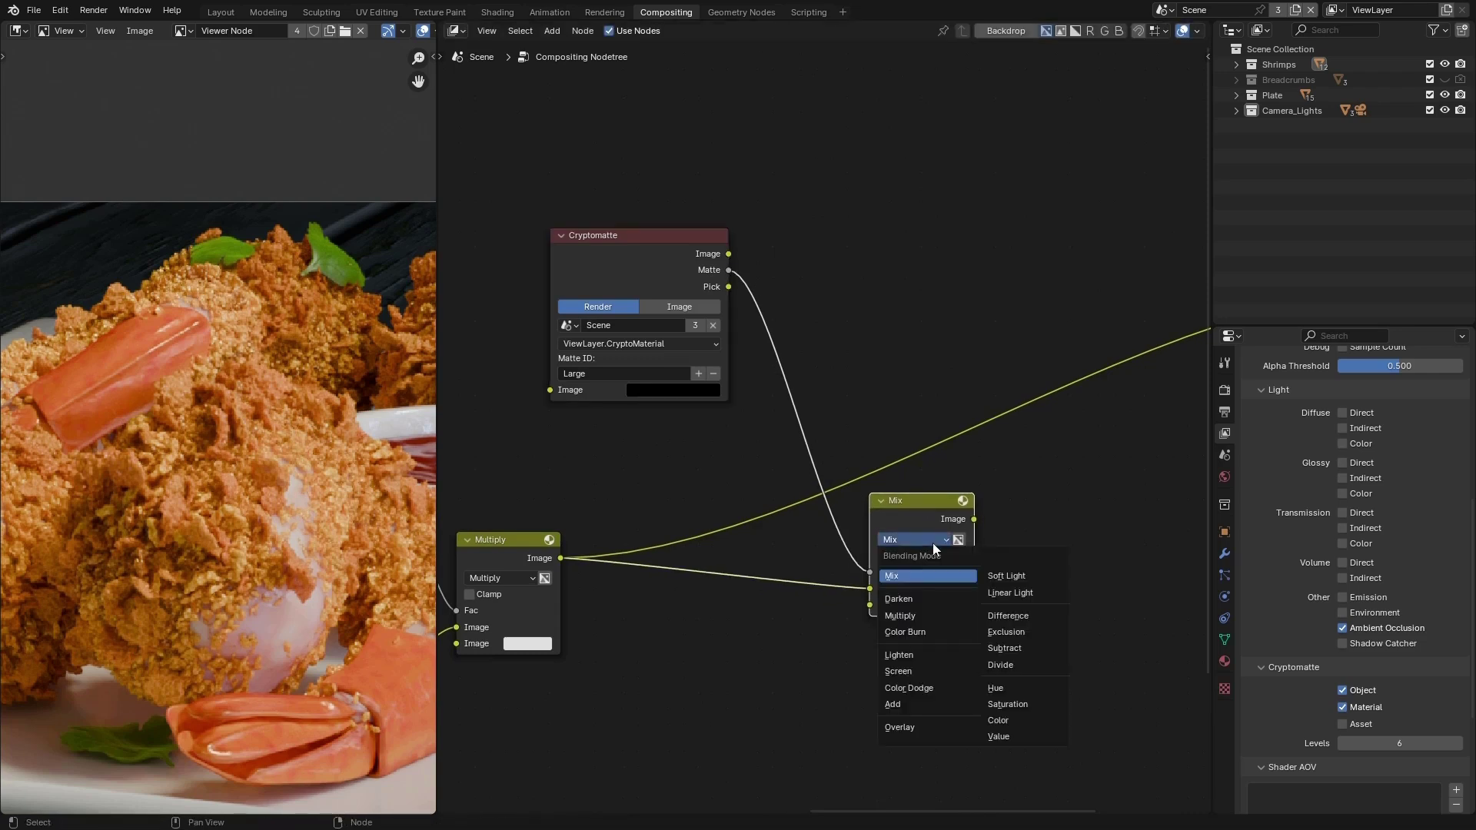
{"action": "left_click", "coordinate": [1011, 578]}
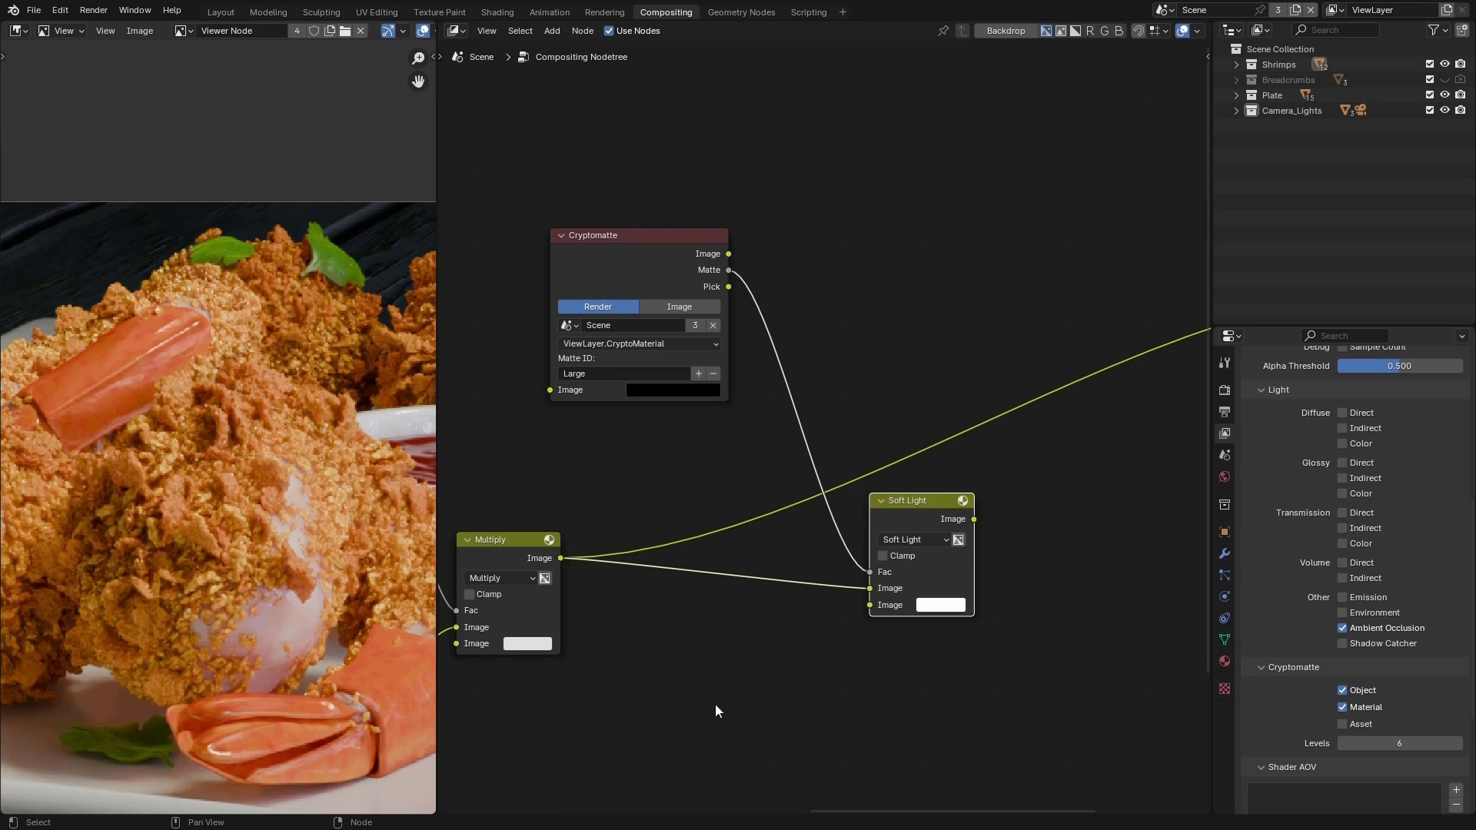
{"action": "left_click", "coordinate": [942, 607]}
{"action": "left_click", "coordinate": [1064, 538]}
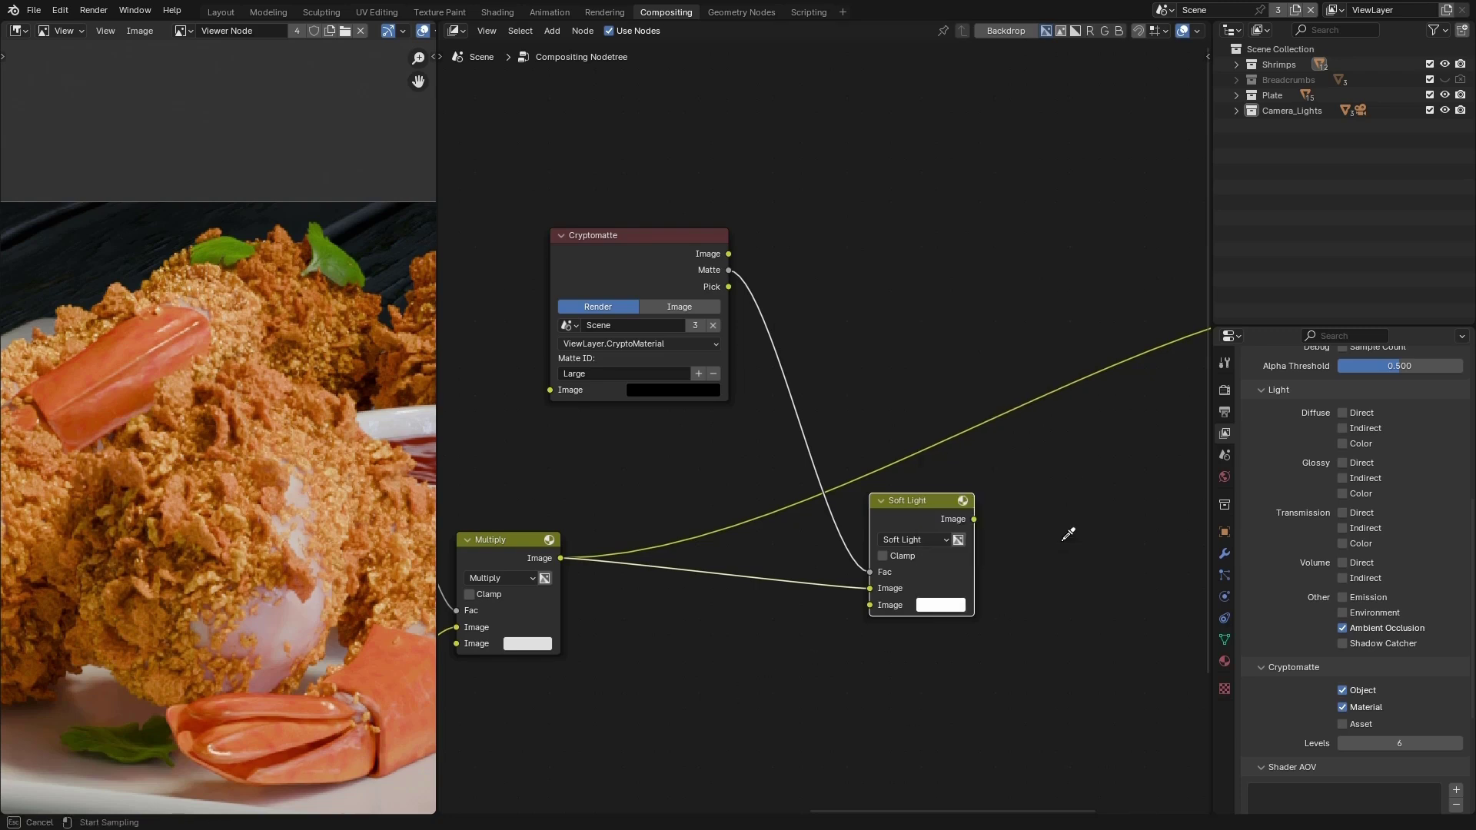
{"action": "left_click", "coordinate": [933, 615]}
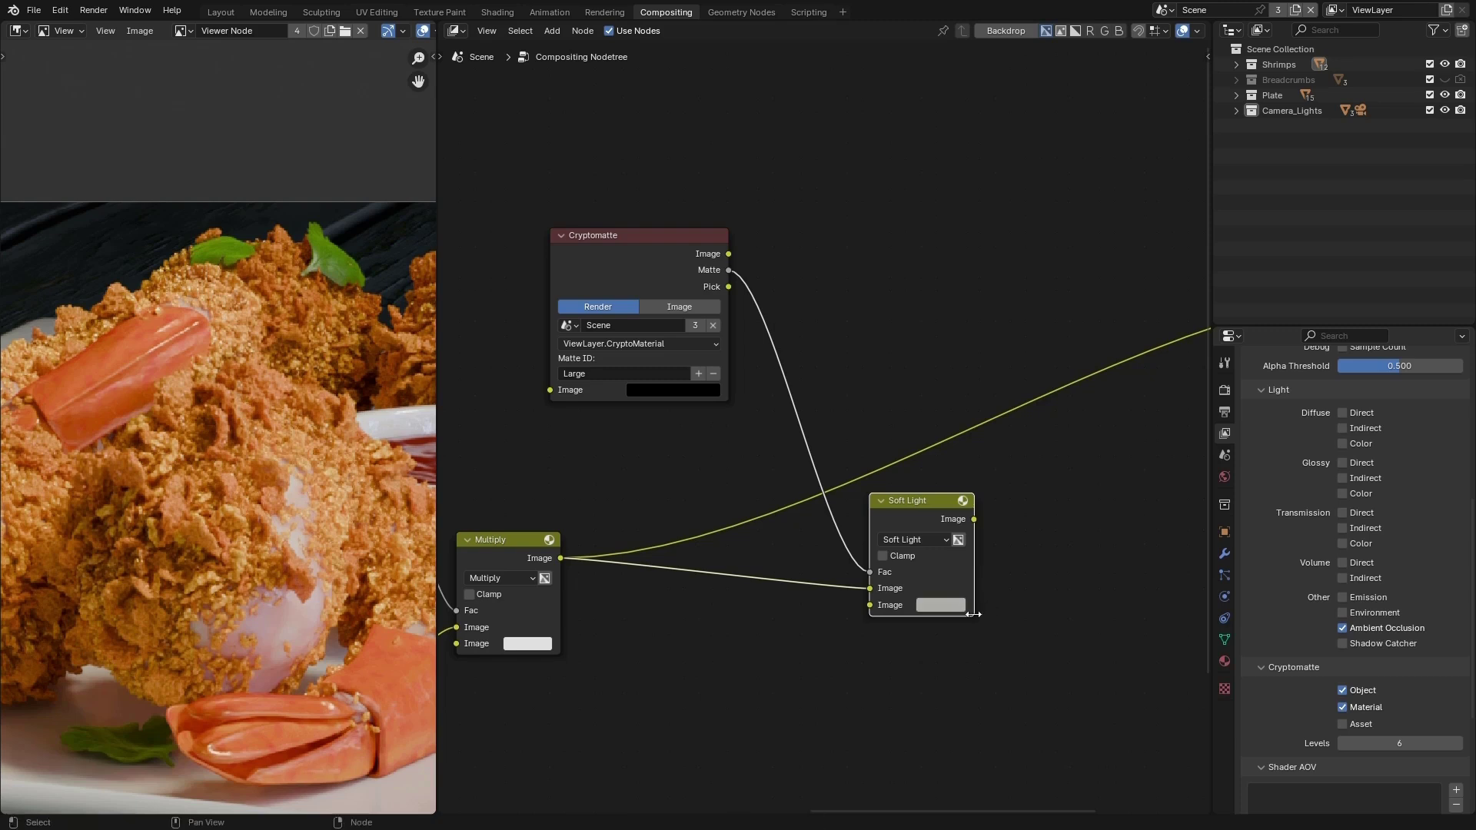
{"action": "left_click_drag", "start_coordinate": [937, 503], "coordinate": [938, 498]}
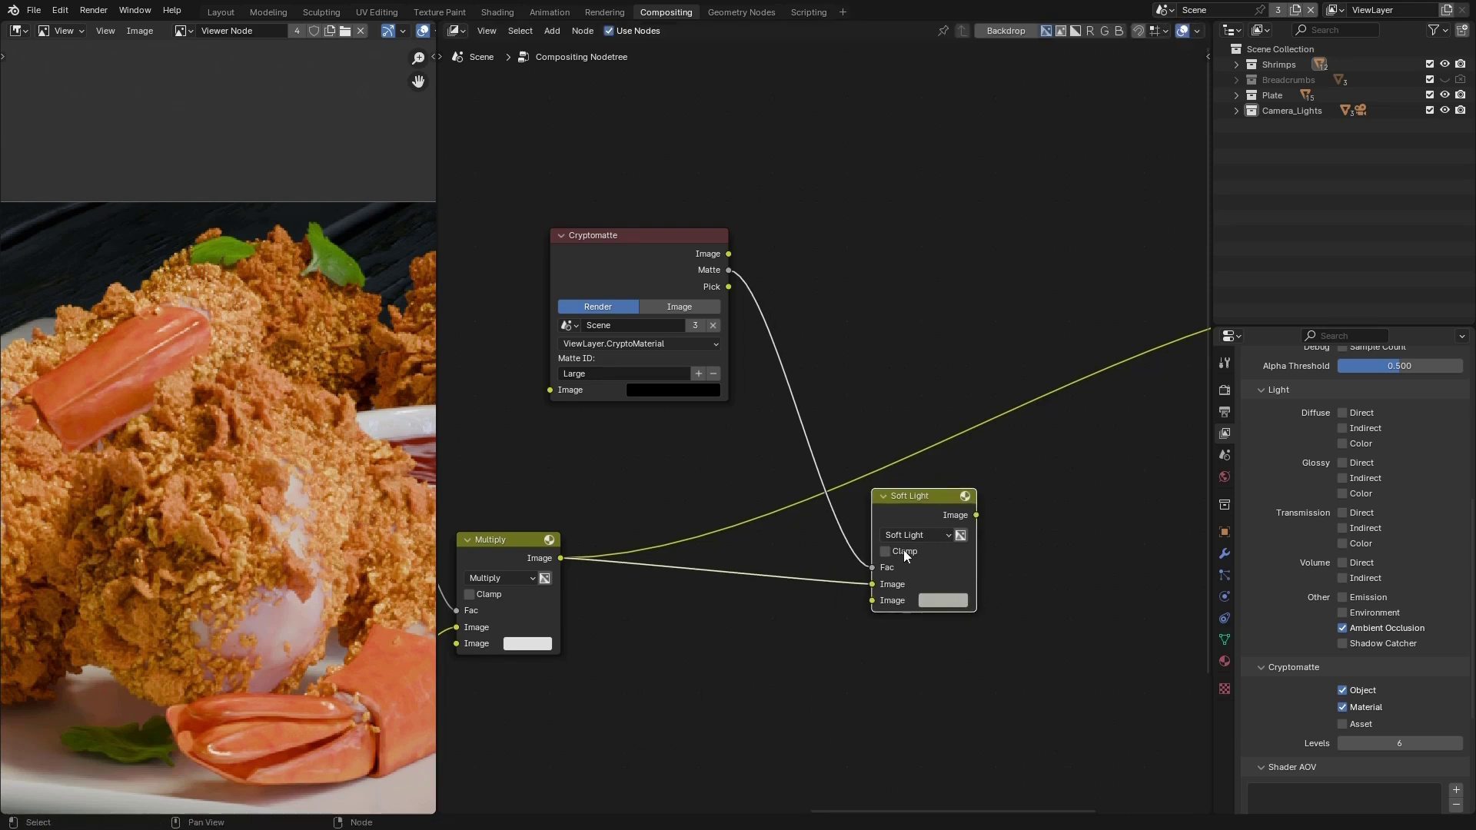
Step: Send the Soft Light node to the Viewer and toggle its mute to compare the effect, leaving it enabled
{"action": "left_click", "coordinate": [926, 497], "text": "ctrl+shift"}
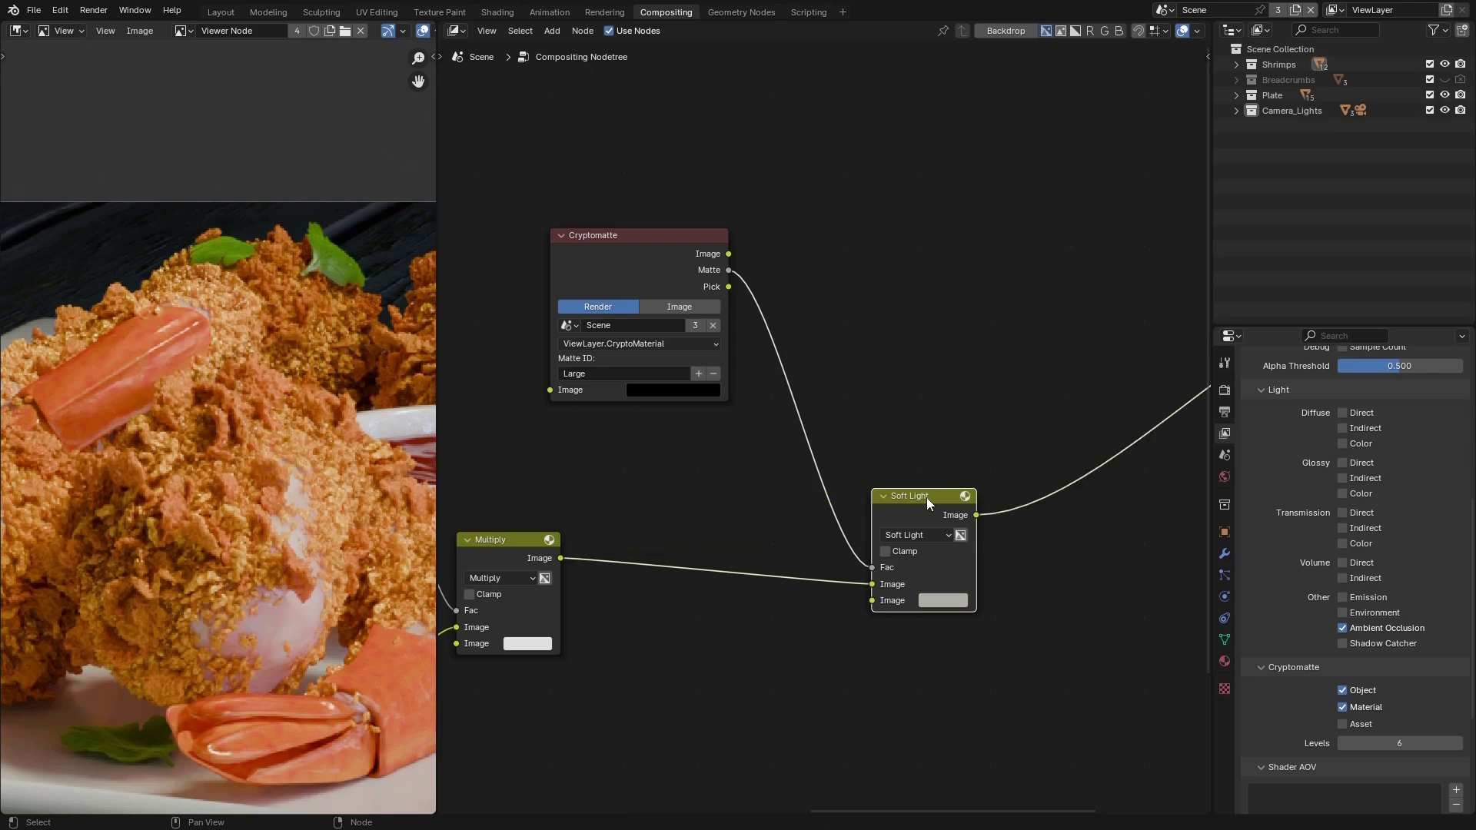
{"action": "key", "text": "m"}
{"action": "key", "text": "m"}
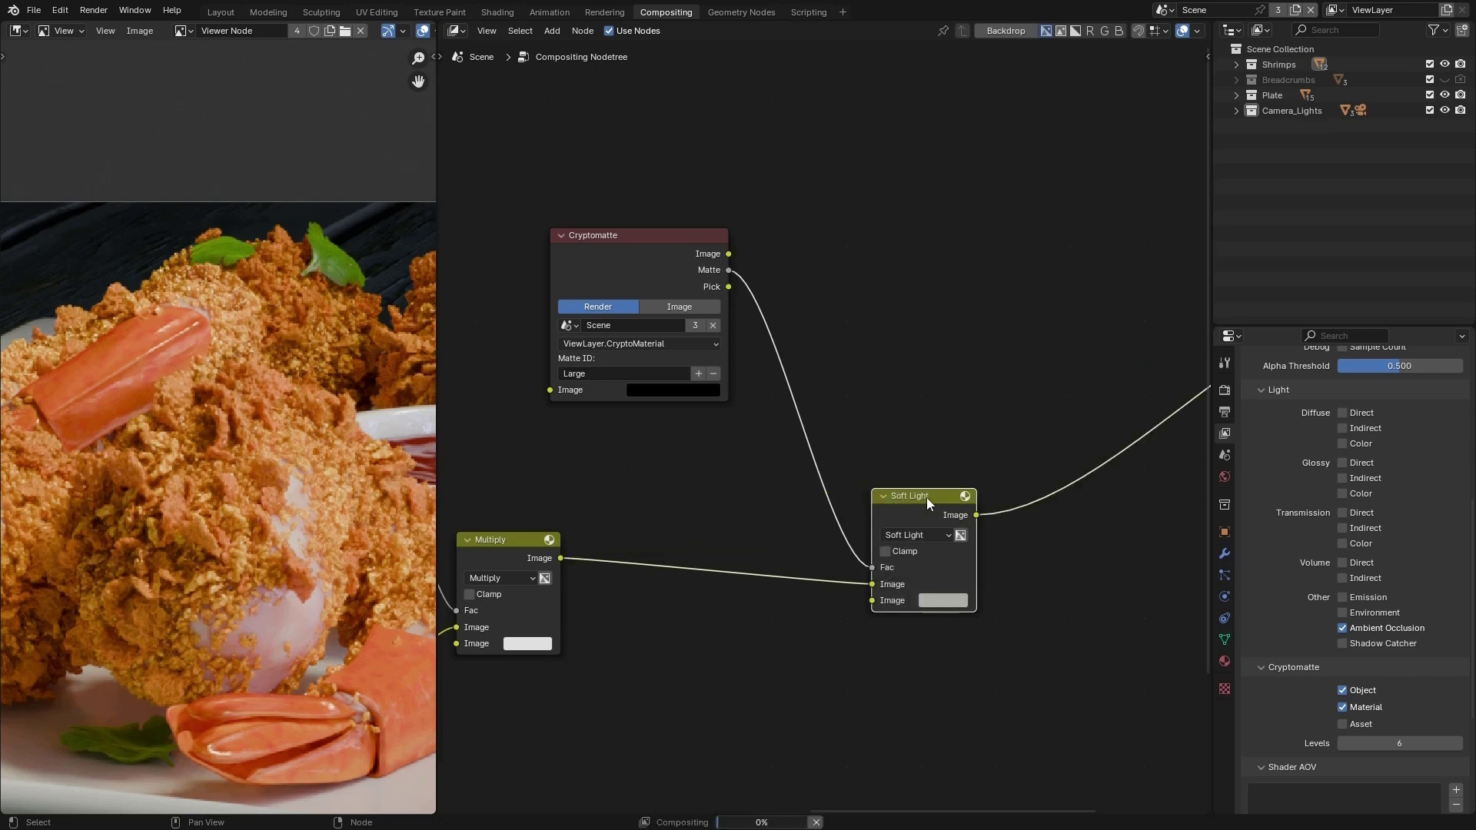
{"action": "key", "text": "m"}
{"action": "key", "text": "m"}
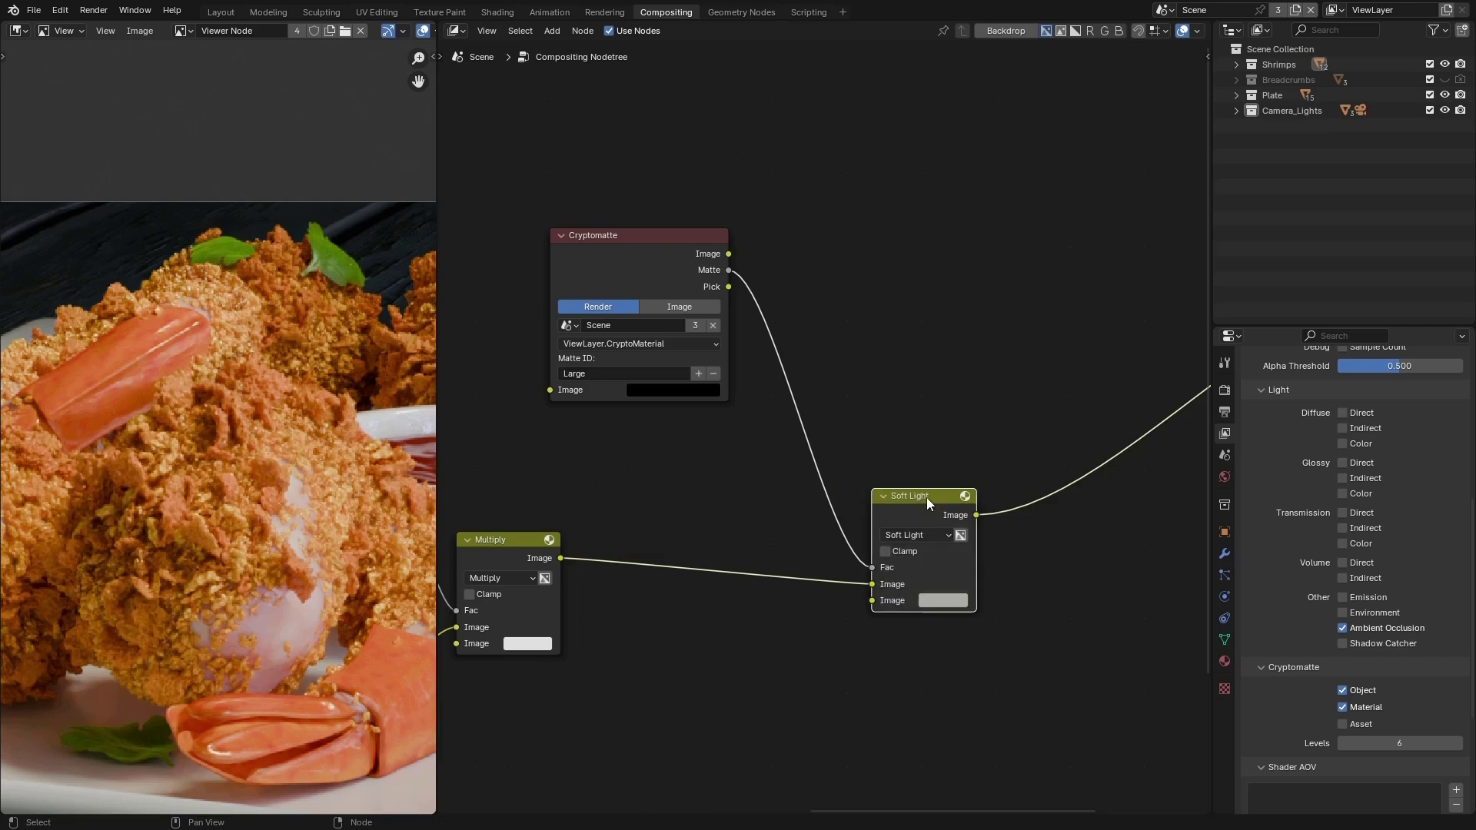
Step: Toggle the new Cryptomatte node's mute, then preview its Image and Matte outputs to check the Large breadcrumb mask
{"action": "left_click", "coordinate": [699, 236]}
{"action": "key", "text": "m"}
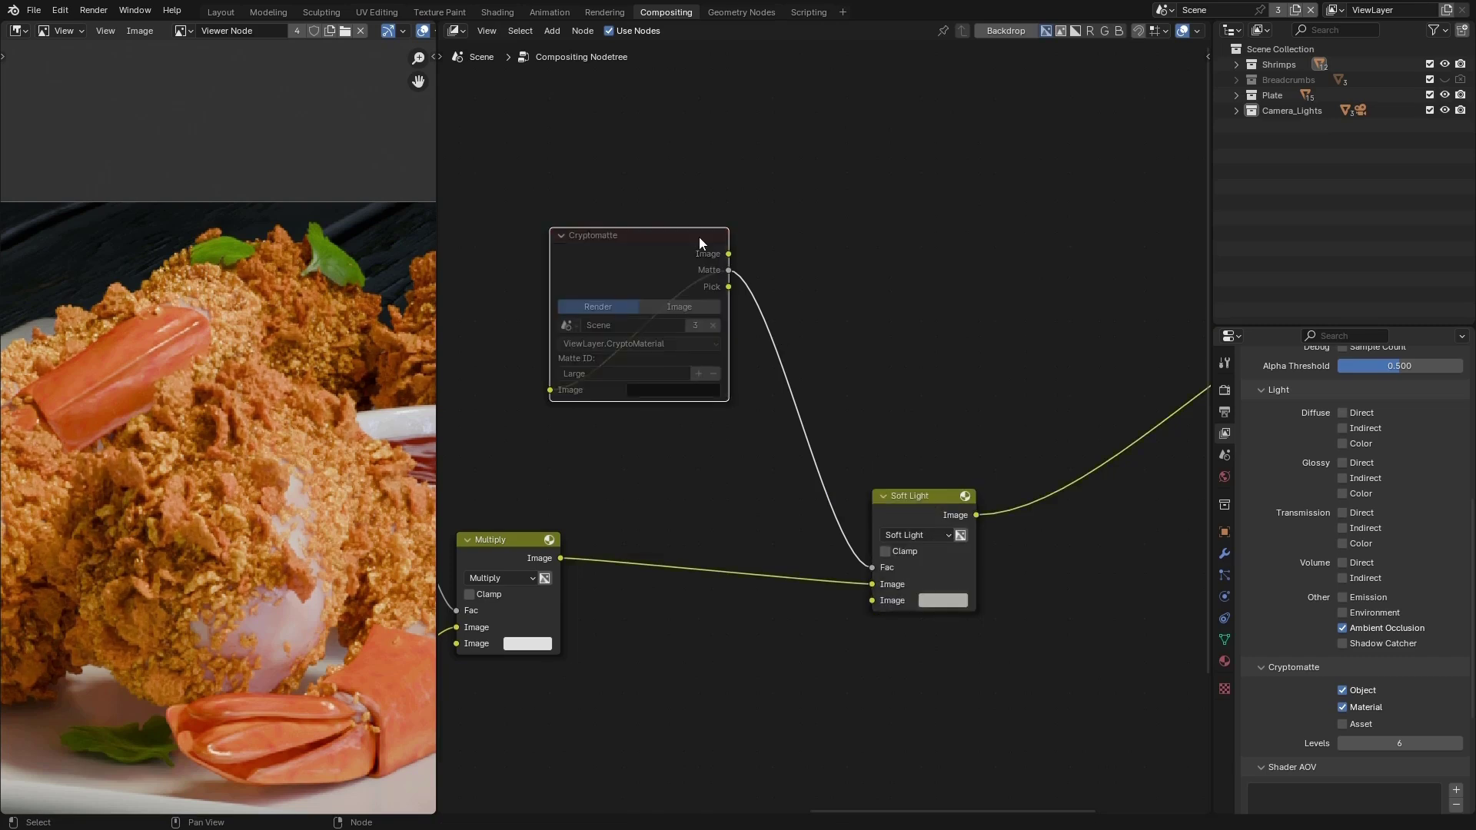
{"action": "key", "text": "m"}
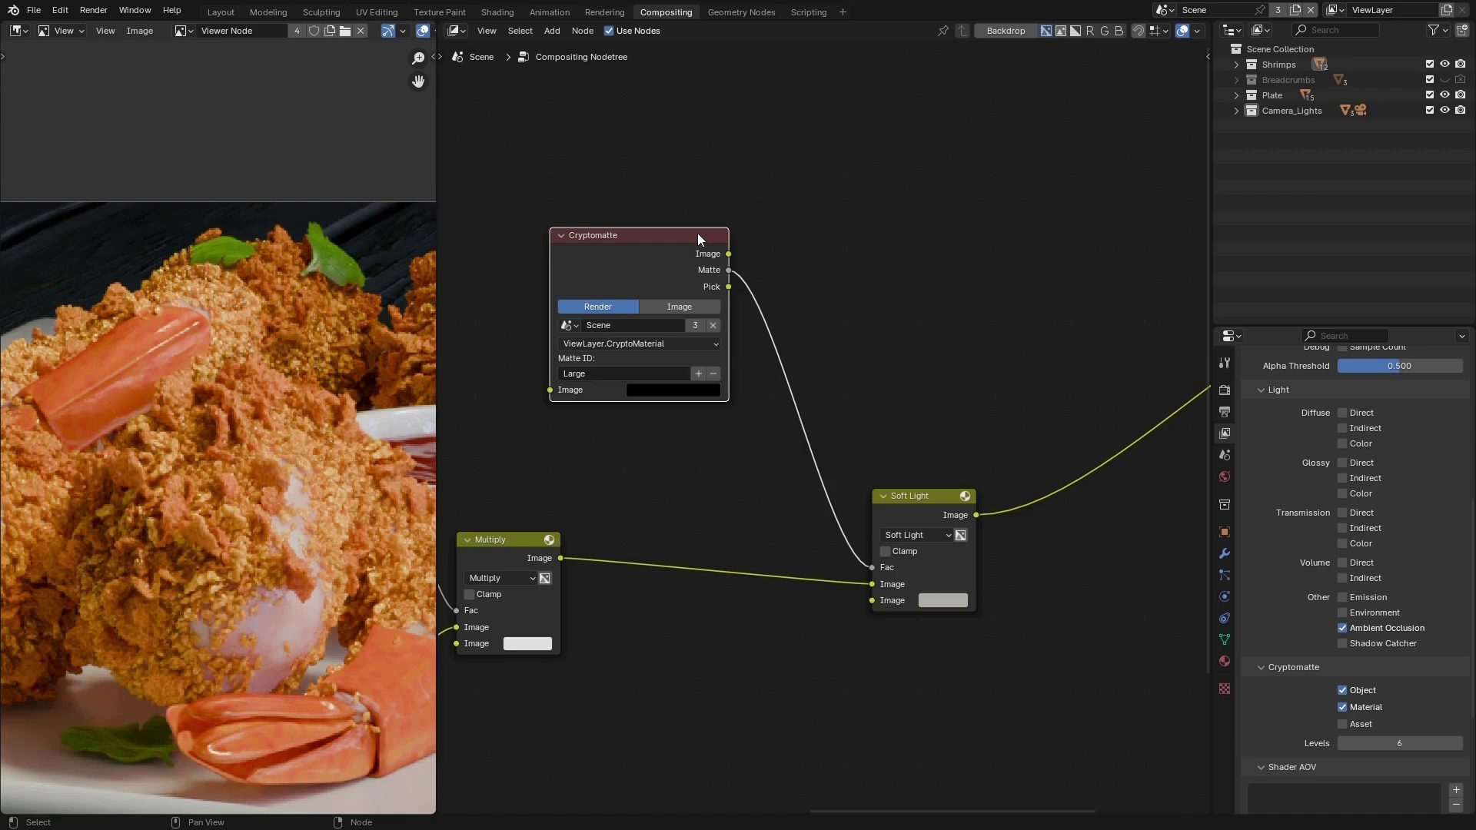
{"action": "left_click", "coordinate": [698, 232], "text": "ctrl+shift"}
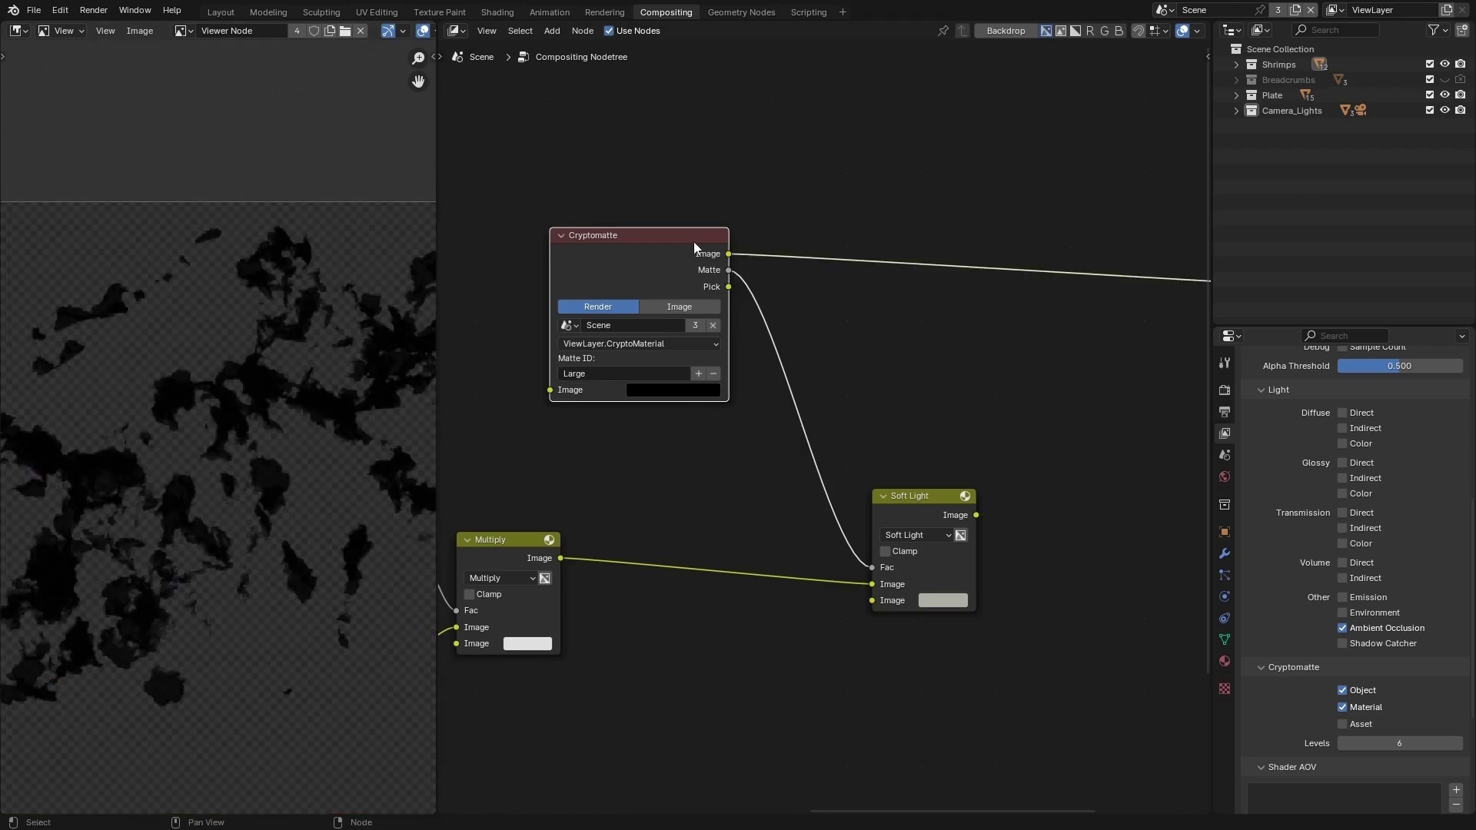
{"action": "left_click", "coordinate": [689, 236], "text": "ctrl+shift"}
{"action": "scroll", "coordinate": [275, 501], "scroll_direction": "down", "scroll_amount": 5}
{"action": "scroll", "coordinate": [275, 501], "scroll_direction": "up", "scroll_amount": 2}
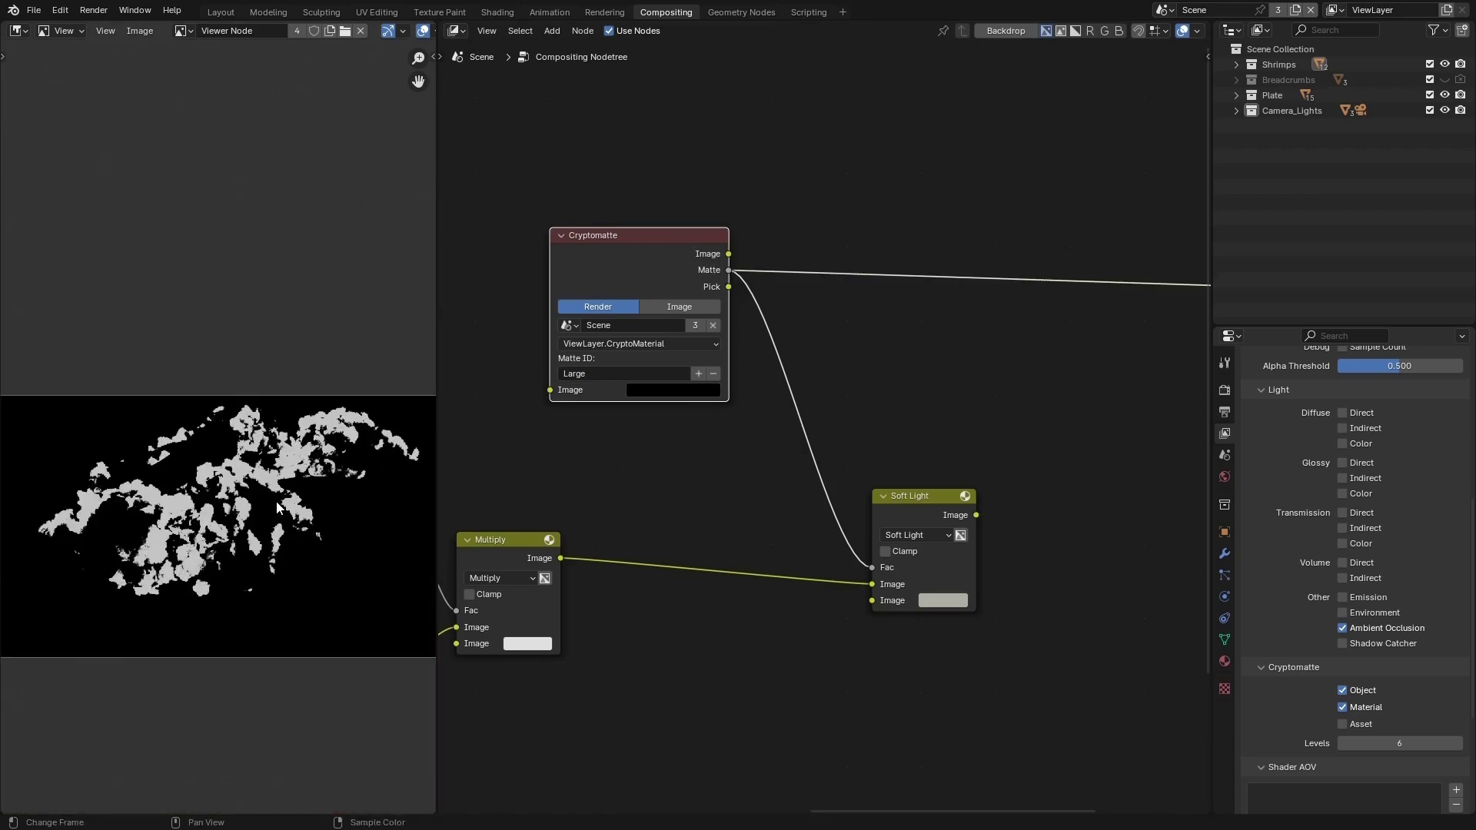
Step: Return the Viewer to the Soft Light node and compare the full image with the node muted and unmuted
{"action": "left_click", "coordinate": [919, 494], "text": "ctrl+shift"}
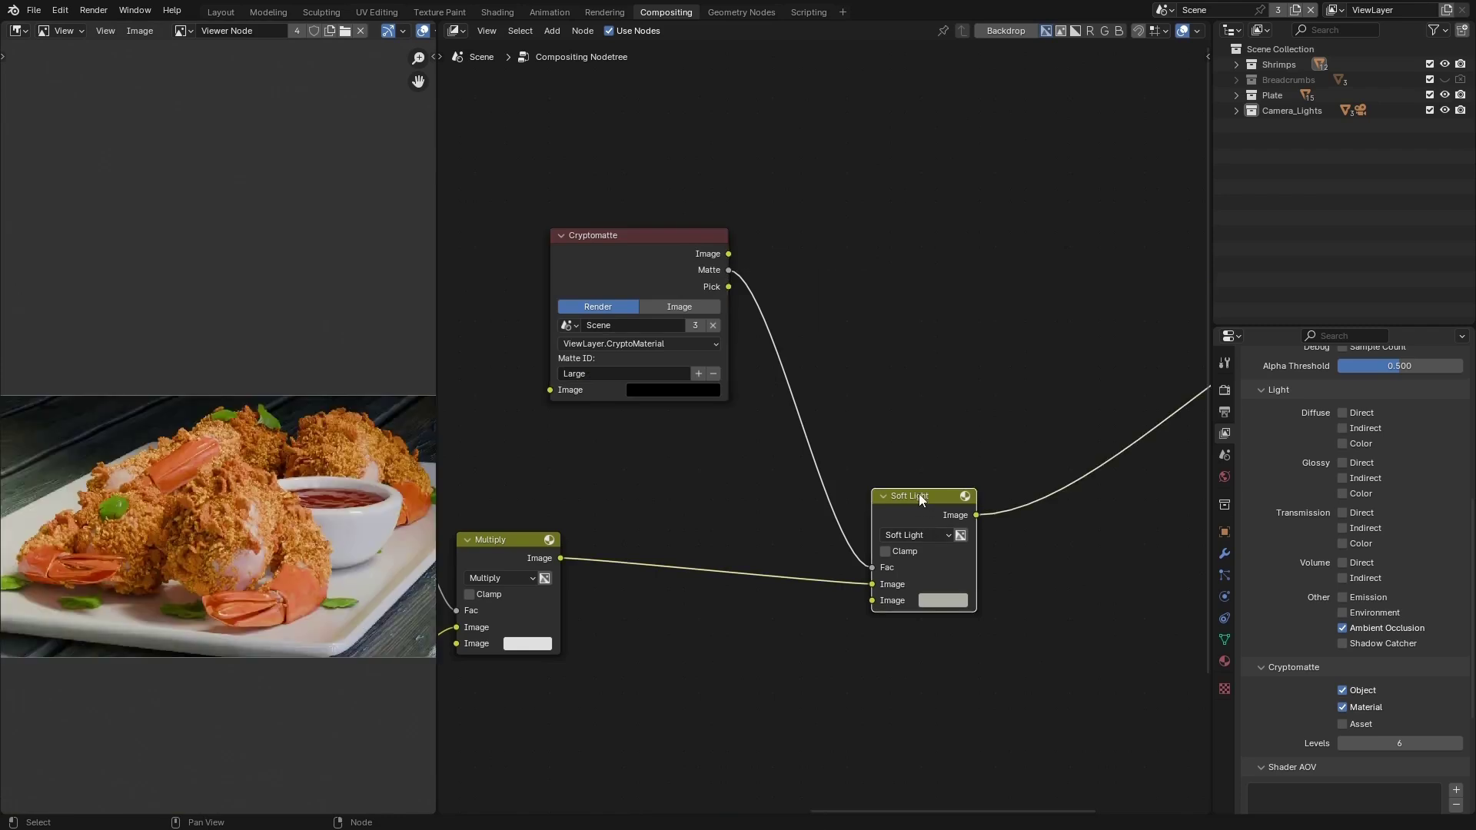
{"action": "key", "text": "m"}
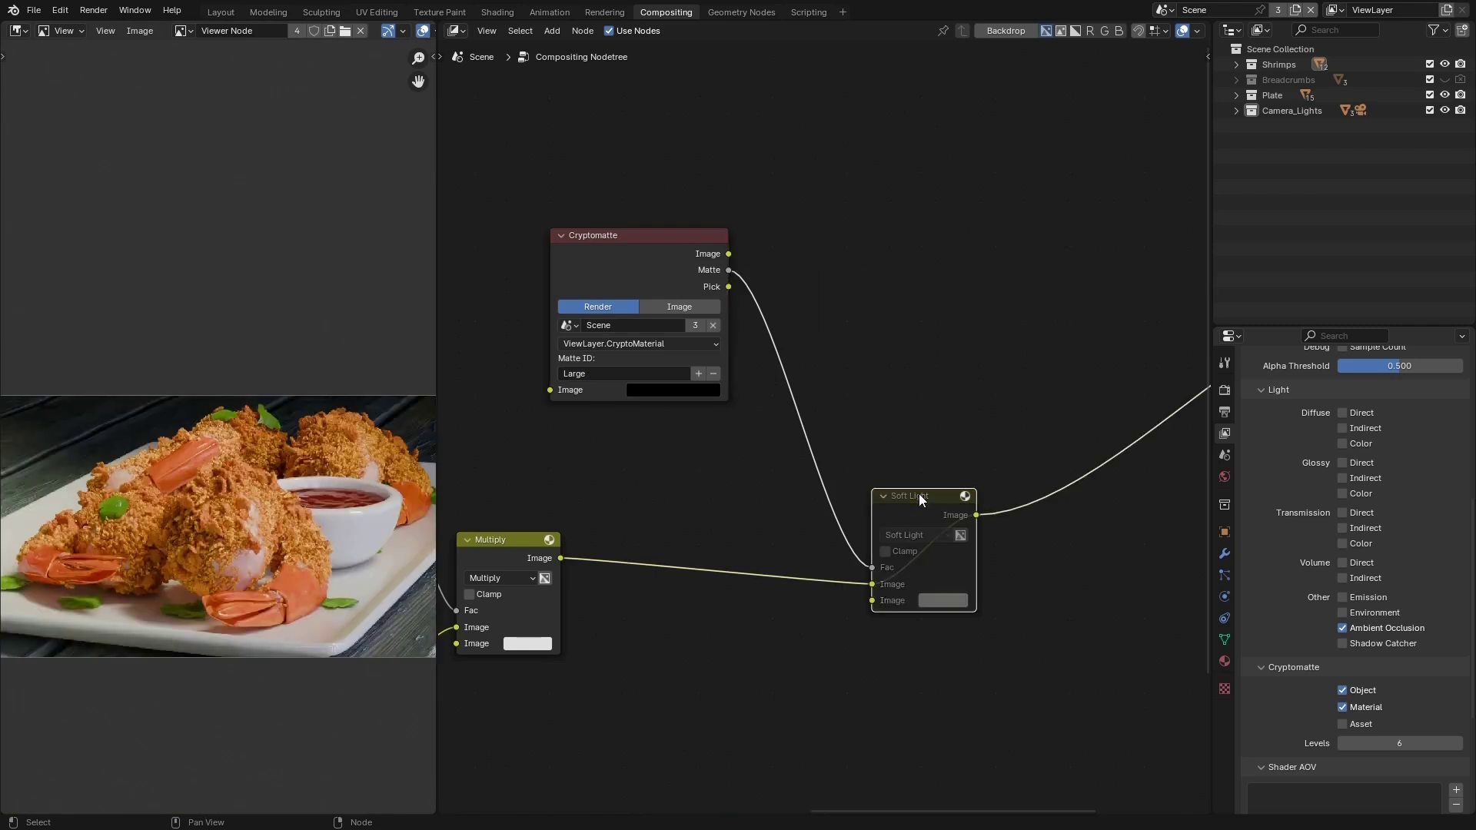
{"action": "key", "text": "m"}
{"action": "left_click", "coordinate": [760, 670]}
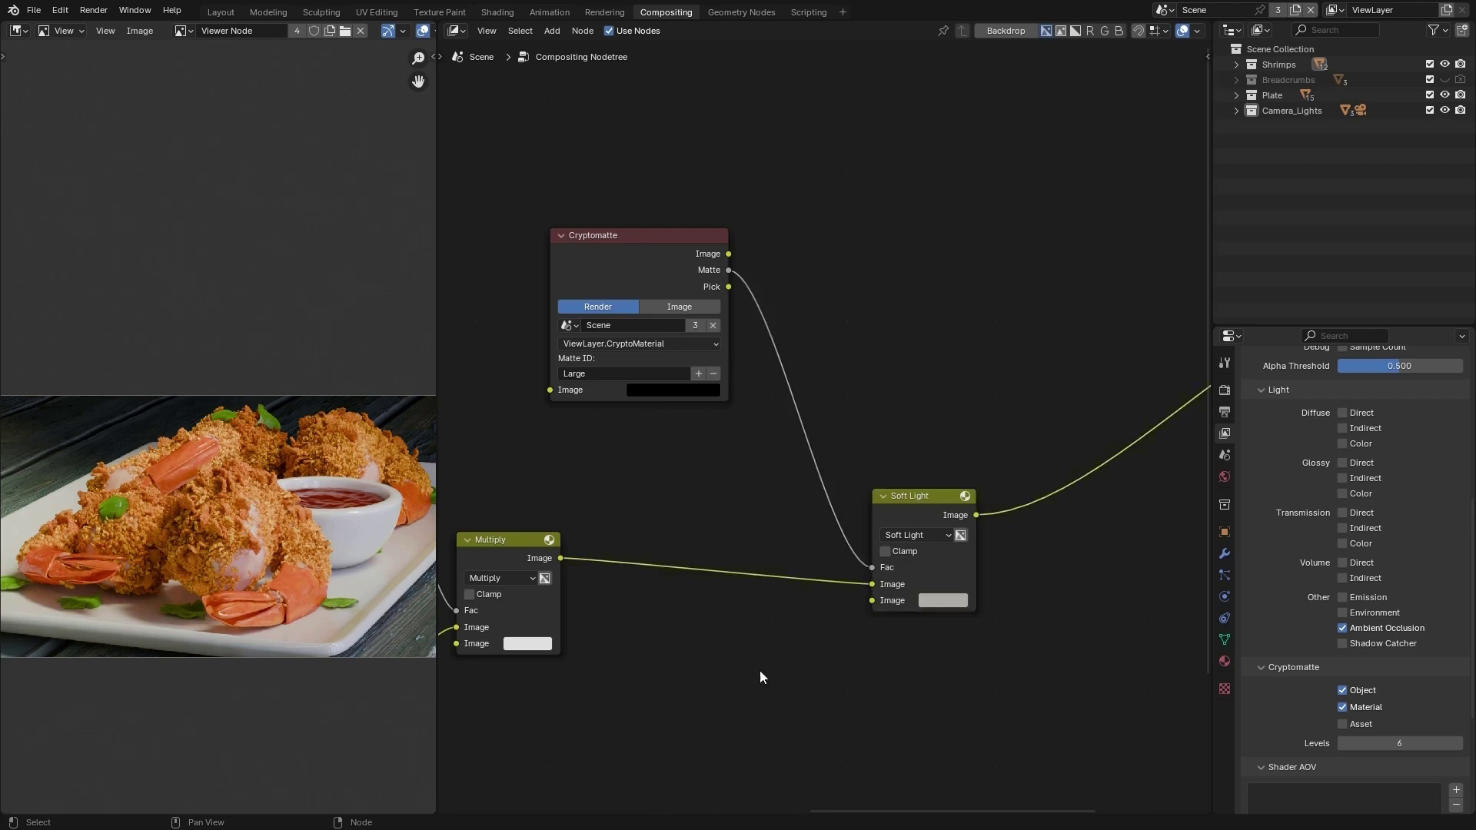
Step: Move the Cryptomatte and Soft Light nodes together to free space above the Multiply node
{"action": "scroll", "coordinate": [792, 657], "scroll_direction": "down", "scroll_amount": 6}
{"action": "left_click_drag", "start_coordinate": [851, 435], "coordinate": [721, 665]}
{"action": "left_click_drag", "start_coordinate": [821, 586], "coordinate": [774, 375]}
{"action": "scroll", "coordinate": [774, 375], "scroll_direction": "up", "scroll_amount": 3}
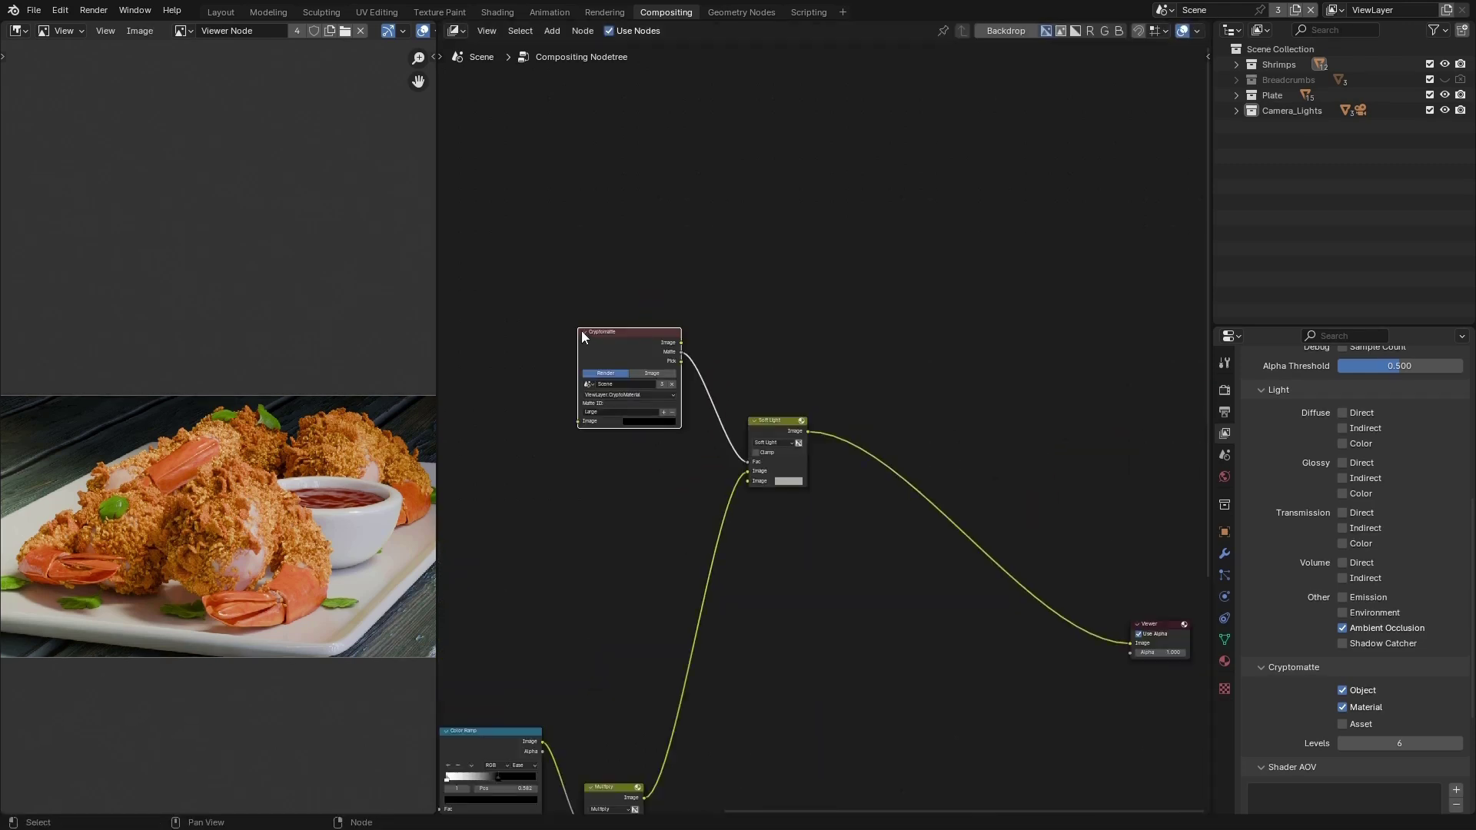
Step: Collapse the Cryptomatte node and reposition it beside its Soft Light node
{"action": "left_click", "coordinate": [585, 331]}
{"action": "left_click_drag", "start_coordinate": [592, 334], "coordinate": [658, 464]}
{"action": "left_click_drag", "start_coordinate": [767, 355], "coordinate": [629, 531]}
{"action": "left_click_drag", "start_coordinate": [668, 459], "coordinate": [595, 417]}
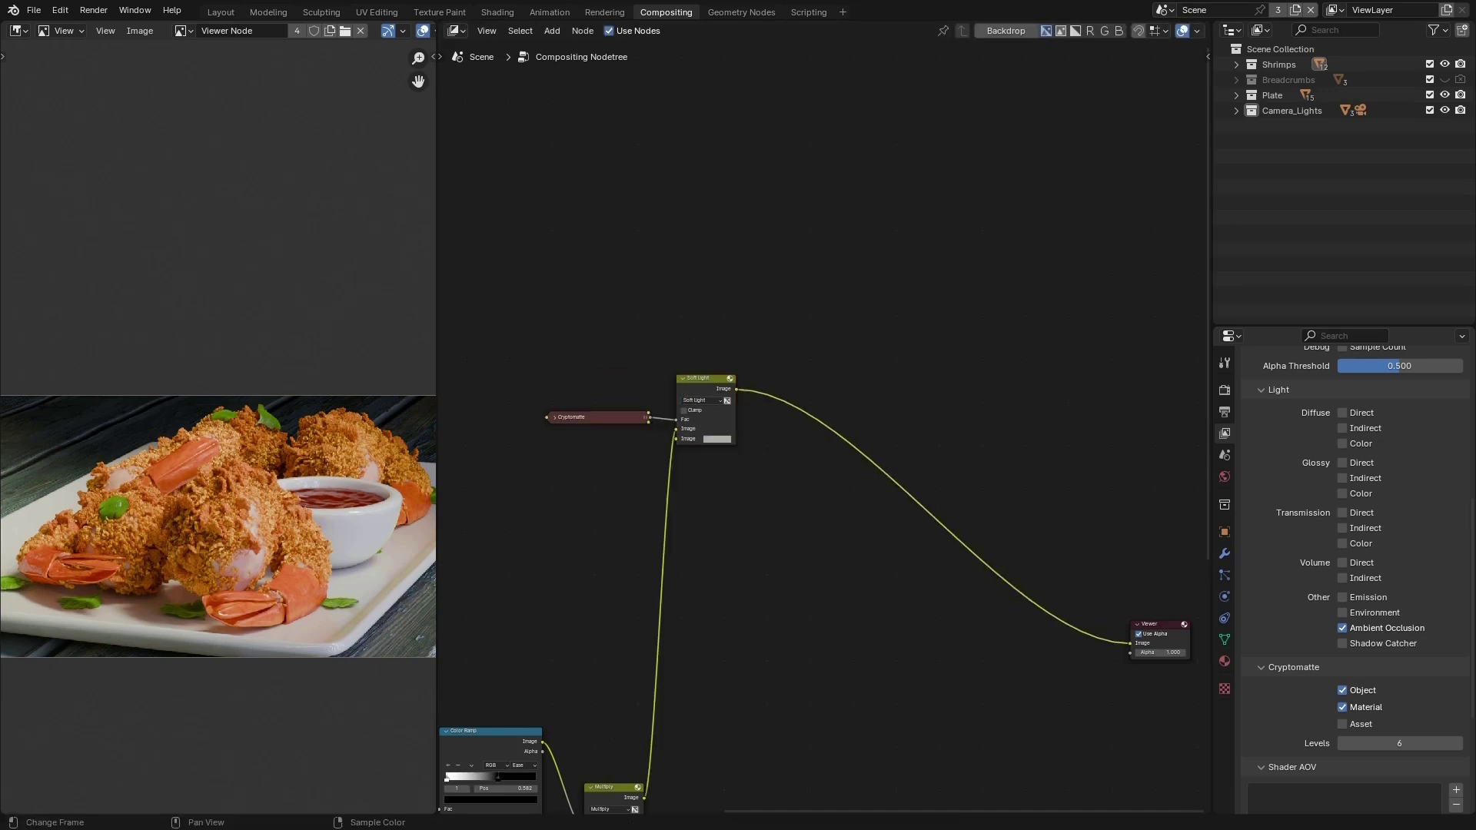
{"action": "scroll", "coordinate": [780, 509], "scroll_direction": "up", "scroll_amount": 2}
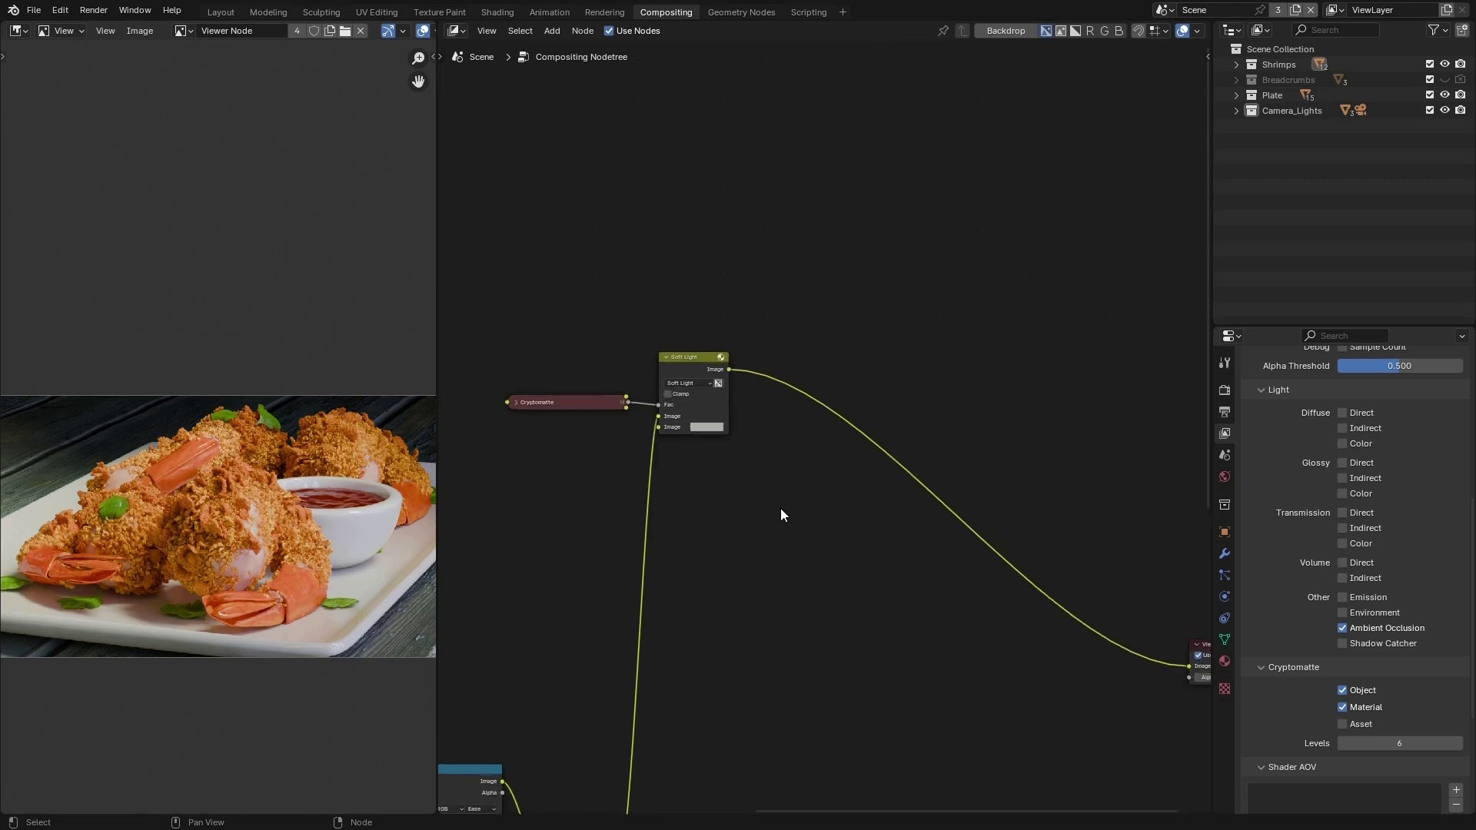
{"action": "scroll", "coordinate": [261, 577], "scroll_direction": "up", "scroll_amount": 5}
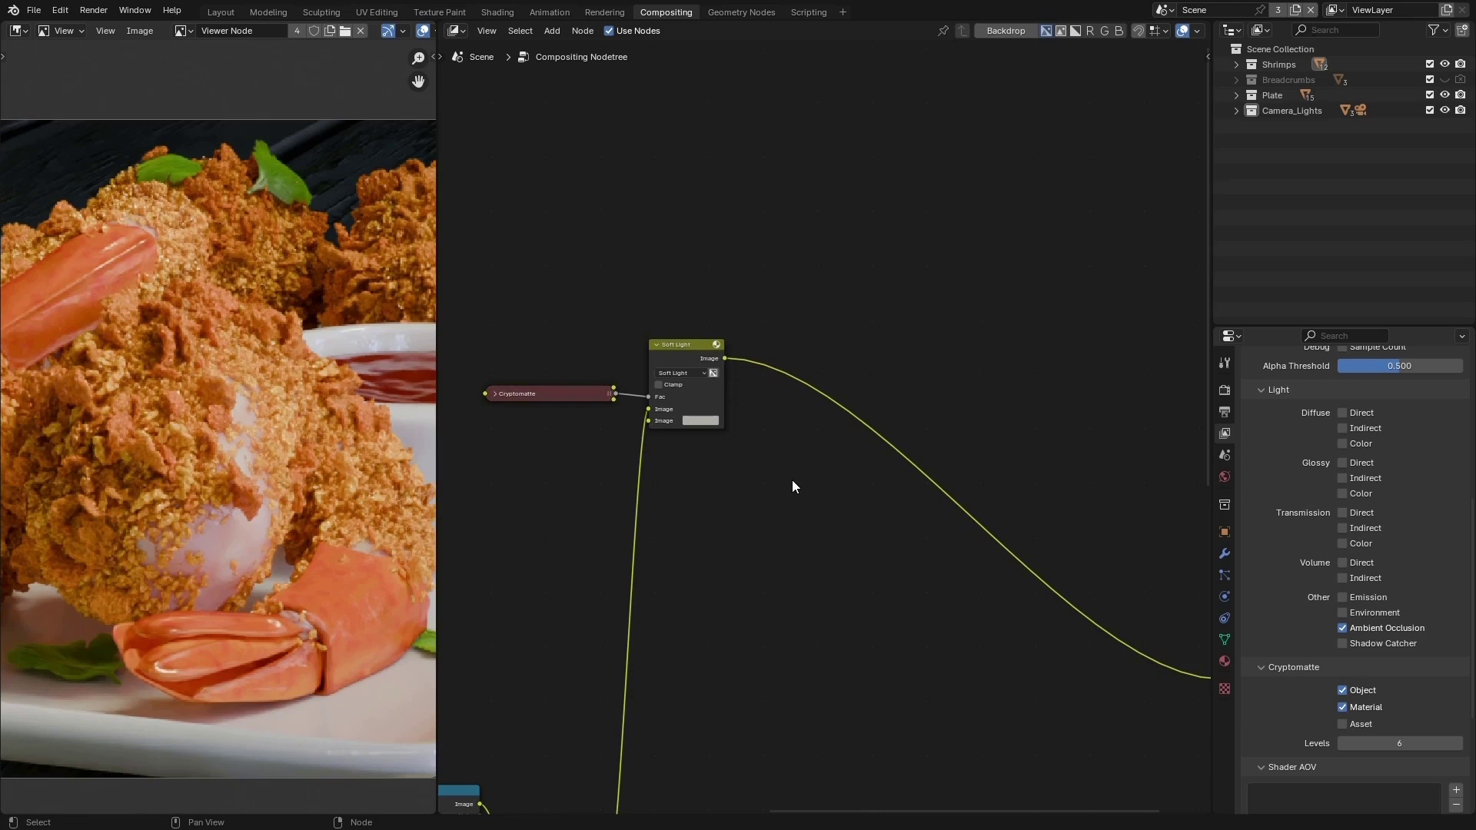
Step: Add a Mix node and another Cryptomatte node below the Soft Light node
{"action": "key", "text": "shift+a"}
{"action": "left_click", "coordinate": [884, 565]}
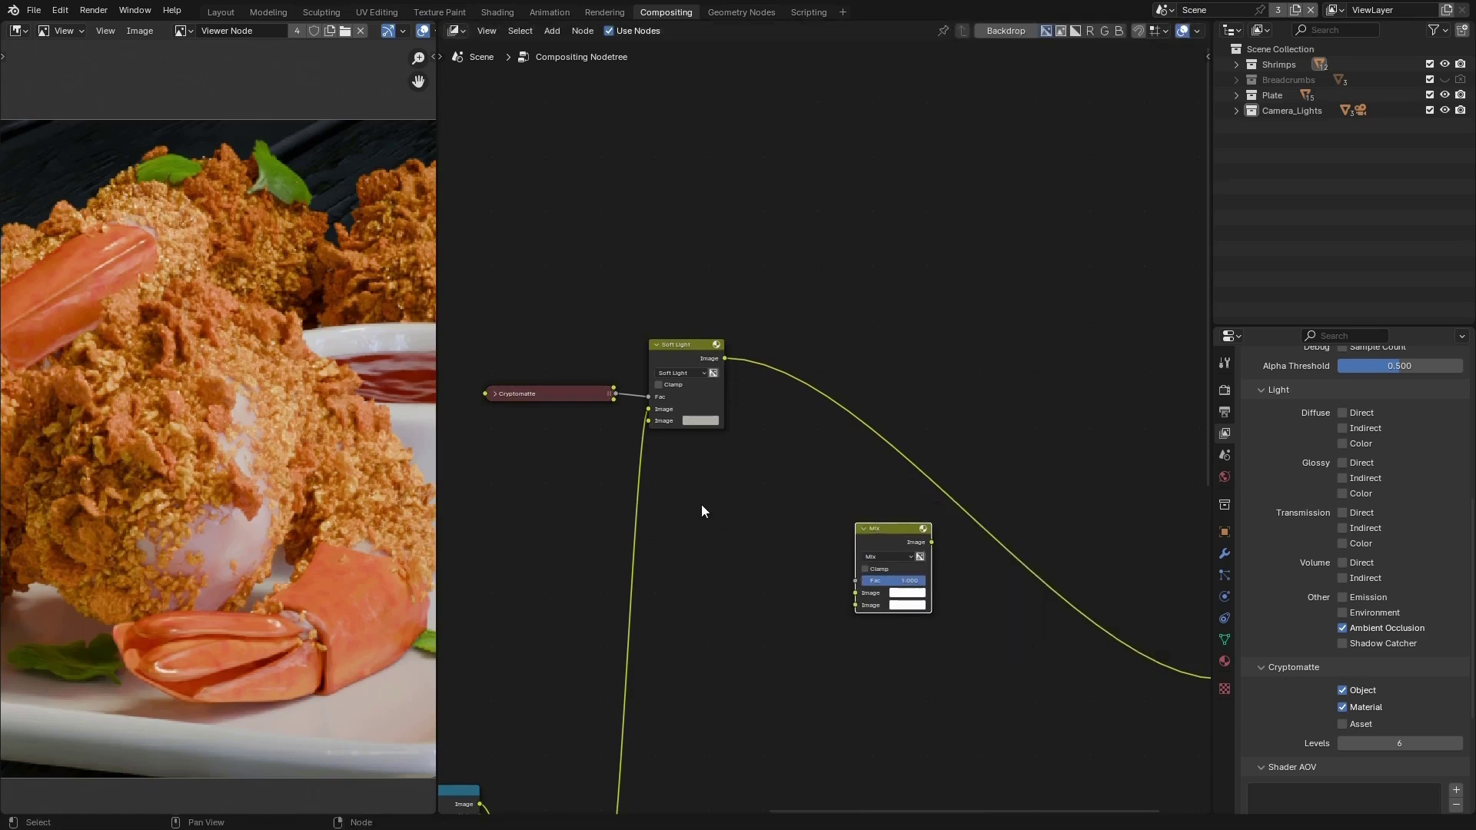
{"action": "key", "text": "F3"}
{"action": "type", "text": "cry"}
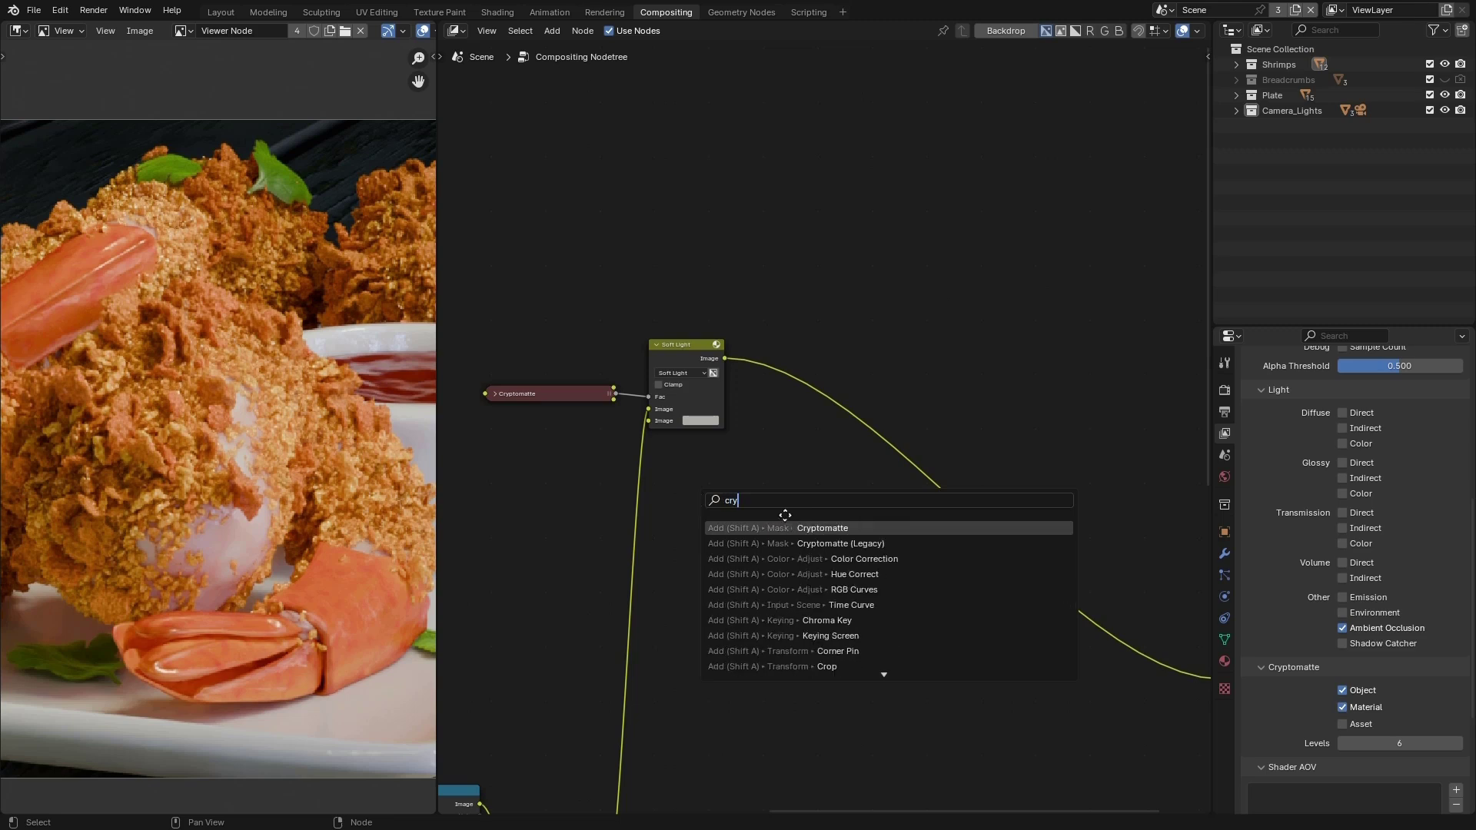
{"action": "key", "text": "Return"}
{"action": "left_click", "coordinate": [772, 569]}
{"action": "scroll", "coordinate": [773, 570], "scroll_direction": "up", "scroll_amount": 2}
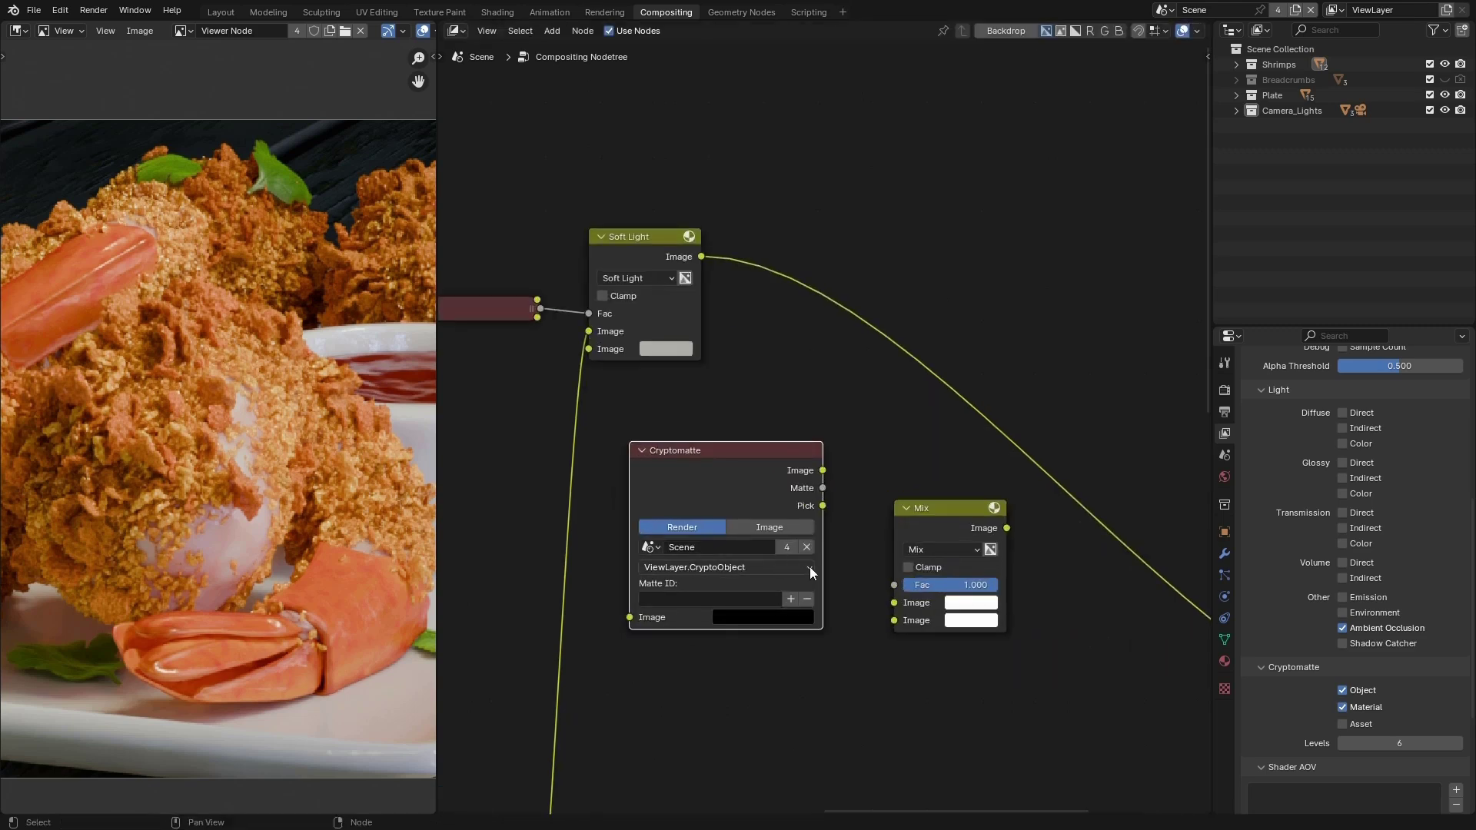
Step: Switch the new Cryptomatte node to the material layer, pick the pale shrimp flesh in the render as its matte, and collapse the node
{"action": "left_click", "coordinate": [809, 565]}
{"action": "left_click", "coordinate": [727, 626]}
{"action": "left_click", "coordinate": [791, 599]}
{"action": "left_click", "coordinate": [228, 538]}
{"action": "left_click", "coordinate": [642, 451]}
{"action": "left_click_drag", "start_coordinate": [715, 451], "coordinate": [701, 454]}
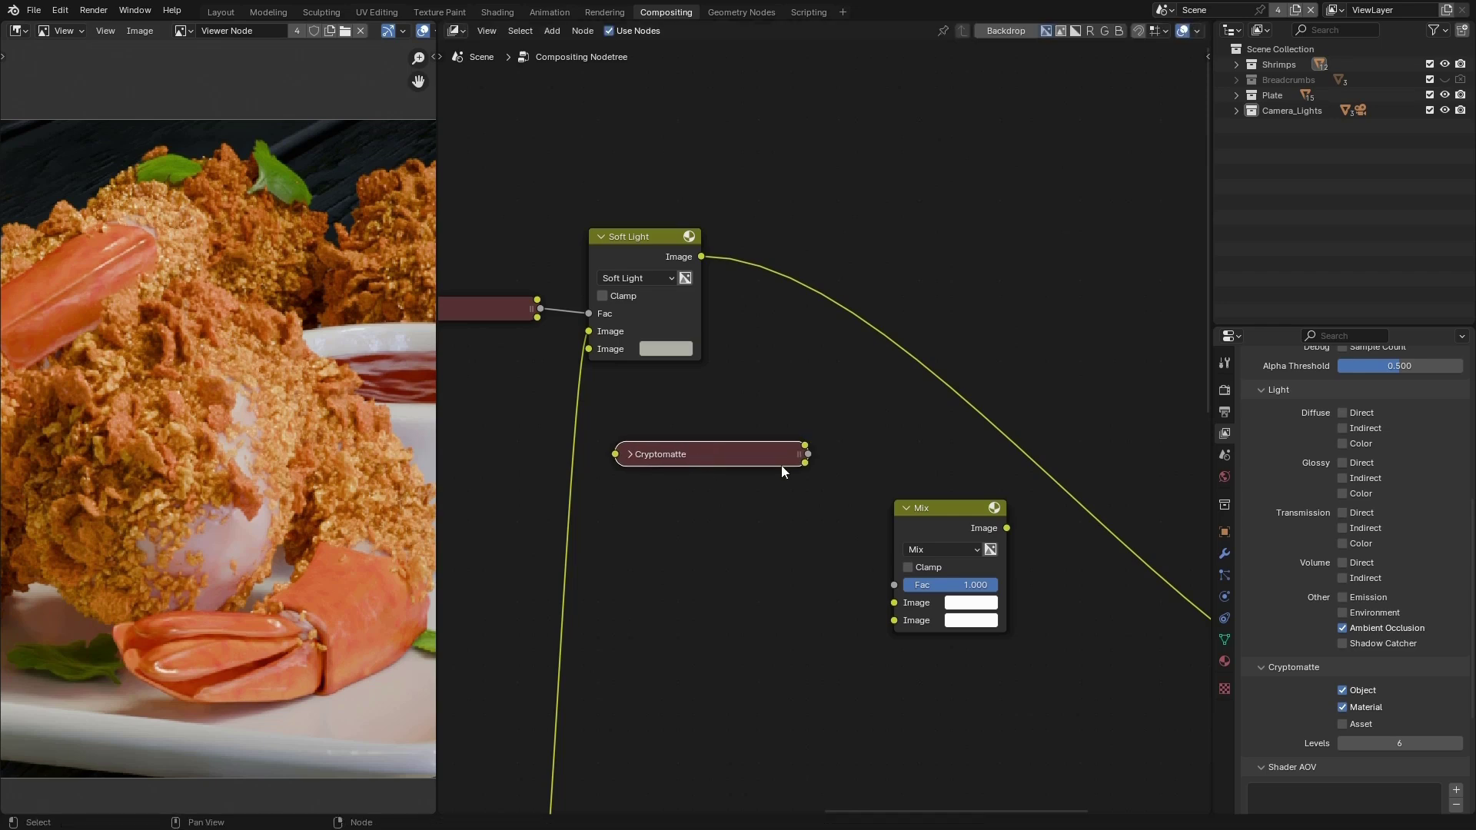
Step: Connect the new Cryptomatte's Matte output to the Mix node's Fac and move both nodes above the Soft Light node
{"action": "left_click_drag", "start_coordinate": [808, 454], "coordinate": [865, 586]}
{"action": "scroll", "coordinate": [958, 640], "scroll_direction": "down", "scroll_amount": 1}
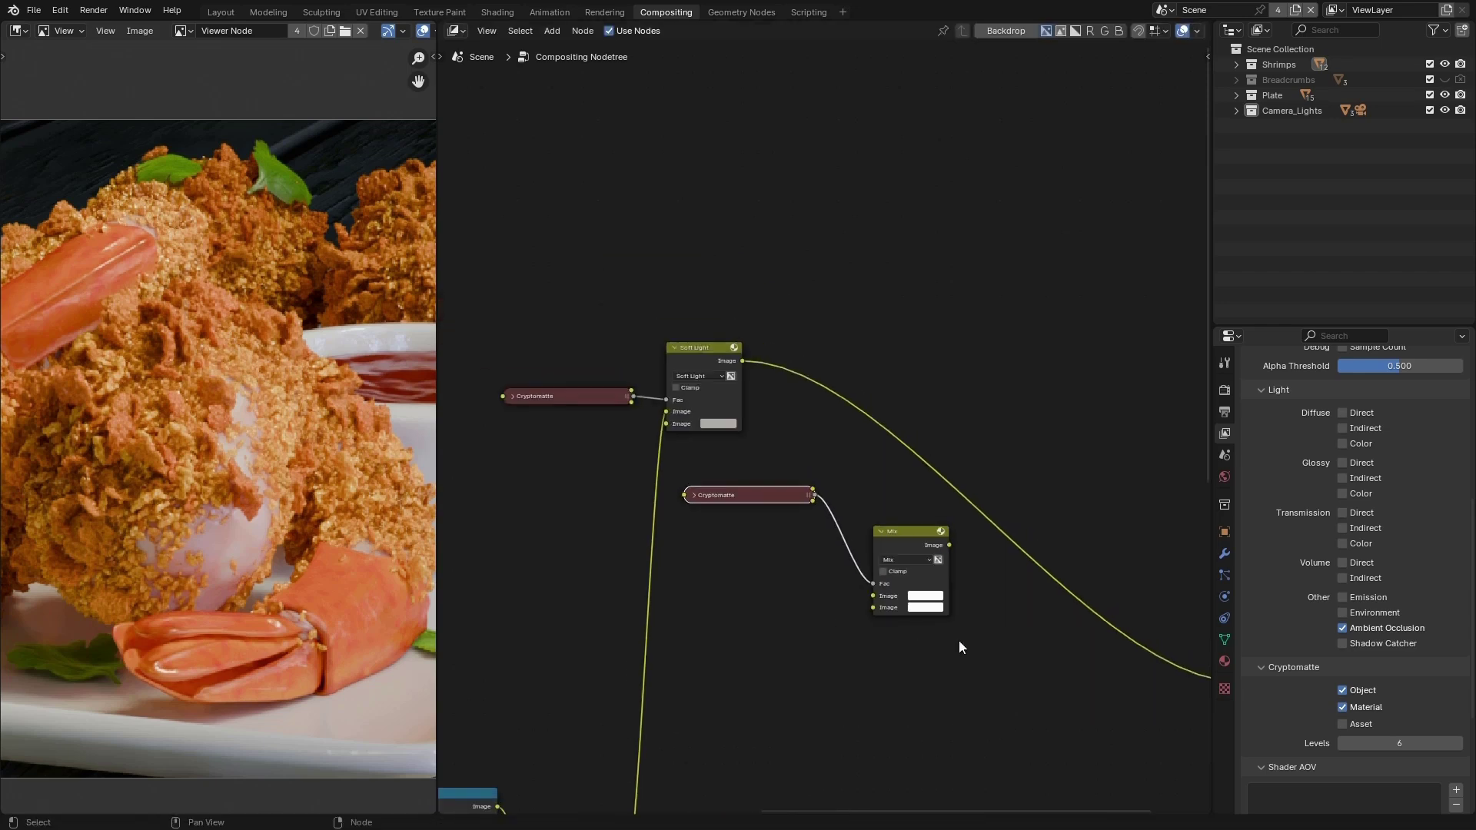
{"action": "scroll", "coordinate": [922, 538], "scroll_direction": "up", "scroll_amount": 2}
{"action": "scroll", "coordinate": [891, 658], "scroll_direction": "down", "scroll_amount": 3}
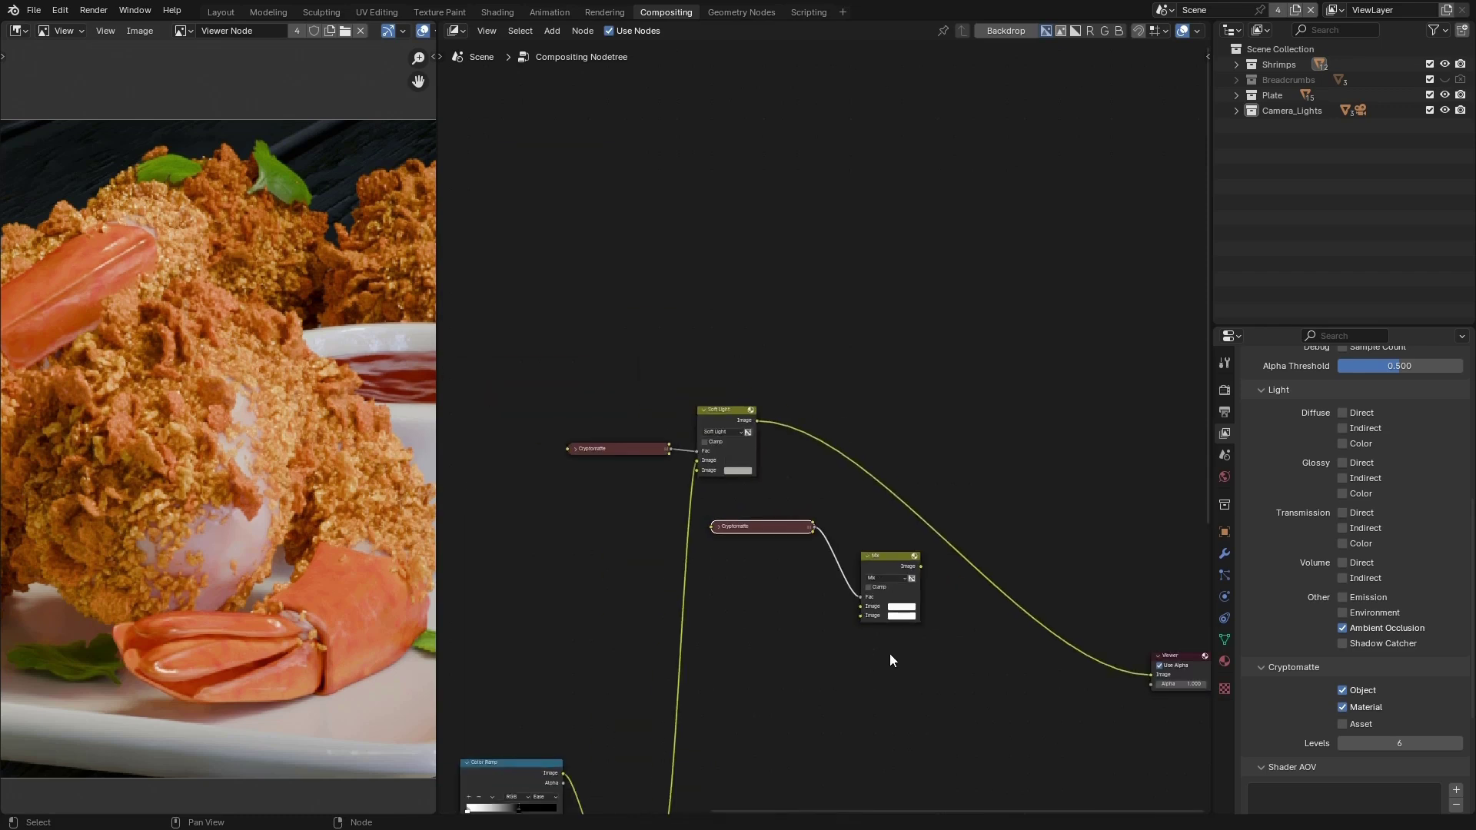
{"action": "left_click_drag", "start_coordinate": [873, 510], "coordinate": [790, 600]}
{"action": "left_click_drag", "start_coordinate": [882, 557], "coordinate": [824, 337]}
{"action": "scroll", "coordinate": [873, 551], "scroll_direction": "up", "scroll_amount": 2, "text": "shift"}
{"action": "scroll", "coordinate": [751, 514], "scroll_direction": "up", "scroll_amount": 1}
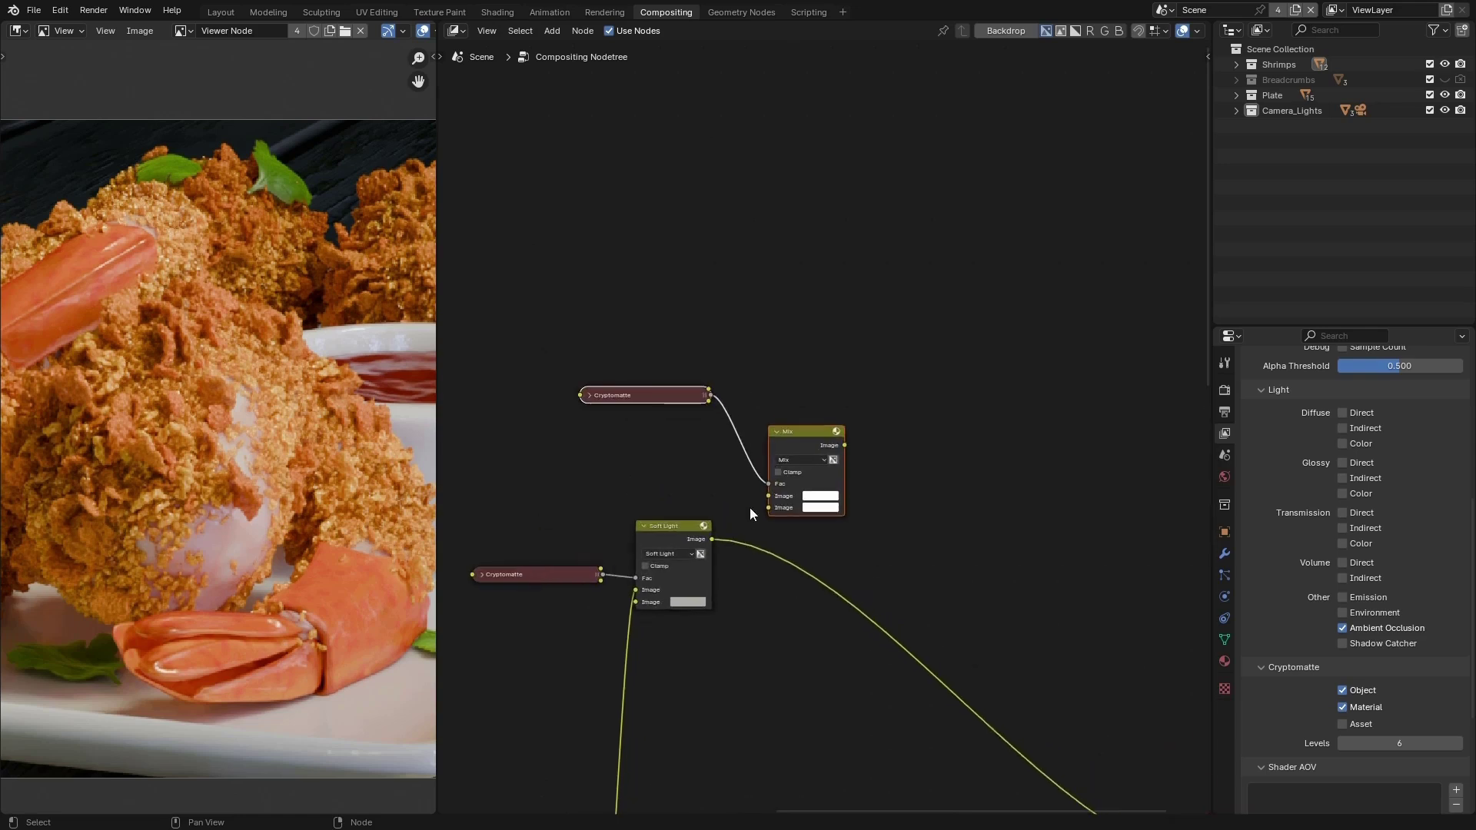
Step: Connect the Soft Light output to the Mix node's first Image input and set its second Image color to C8C258
{"action": "left_click_drag", "start_coordinate": [712, 539], "coordinate": [753, 495]}
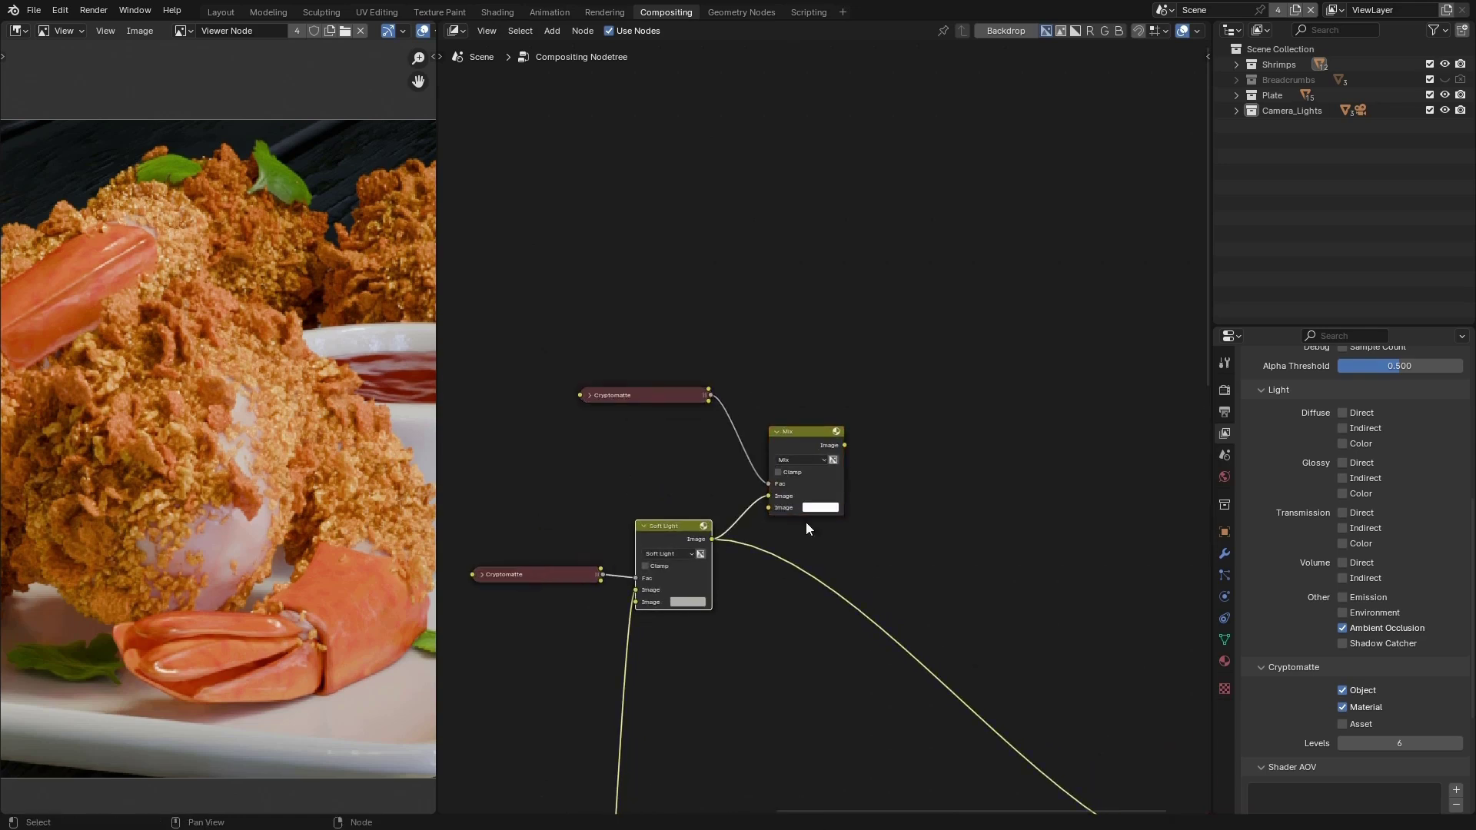
{"action": "scroll", "coordinate": [805, 521], "scroll_direction": "up", "scroll_amount": 1}
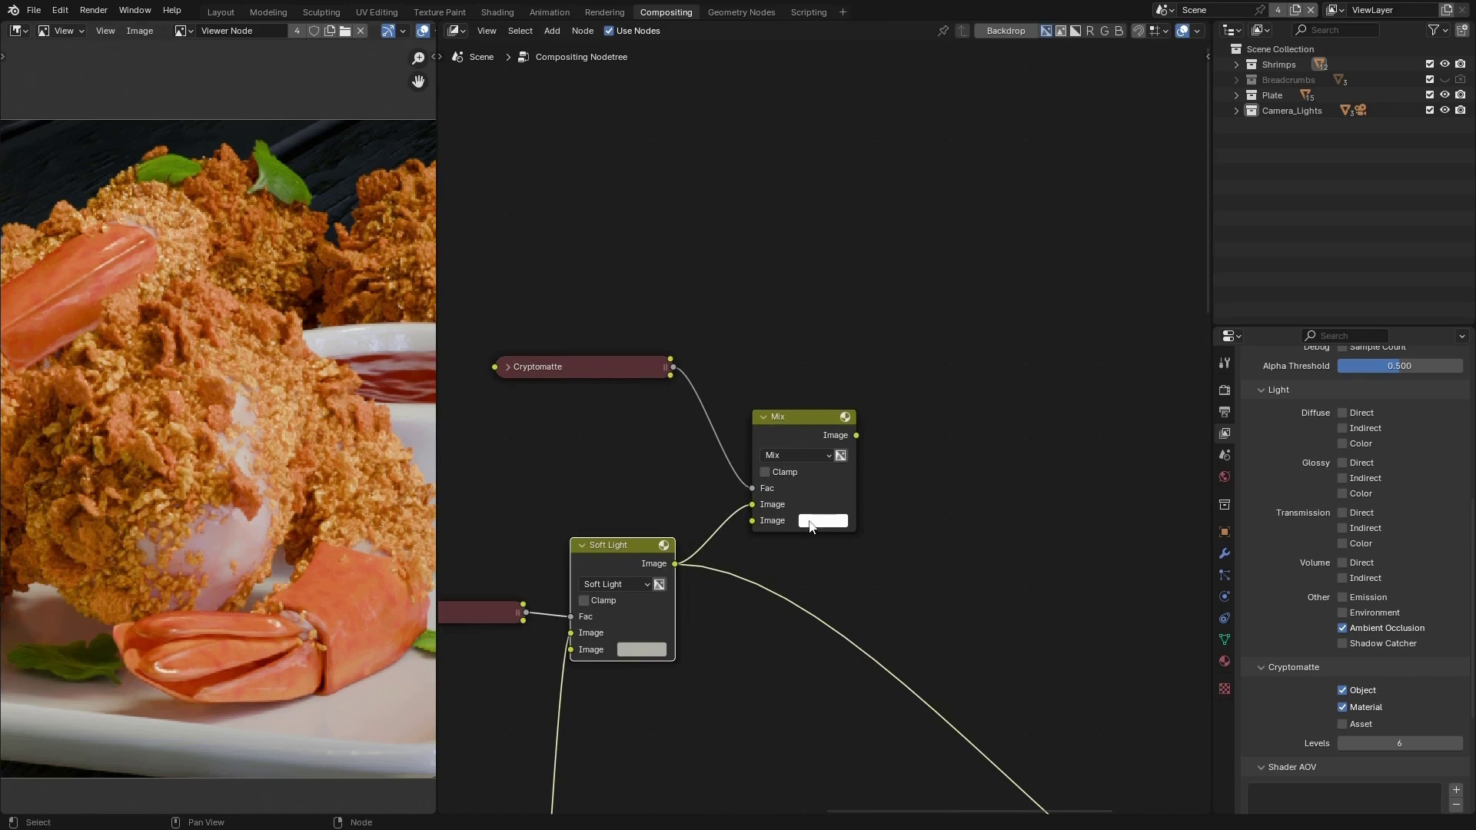
{"action": "left_click", "coordinate": [812, 523]}
{"action": "left_click", "coordinate": [947, 454]}
{"action": "left_click", "coordinate": [714, 534]}
{"action": "left_click", "coordinate": [825, 526]}
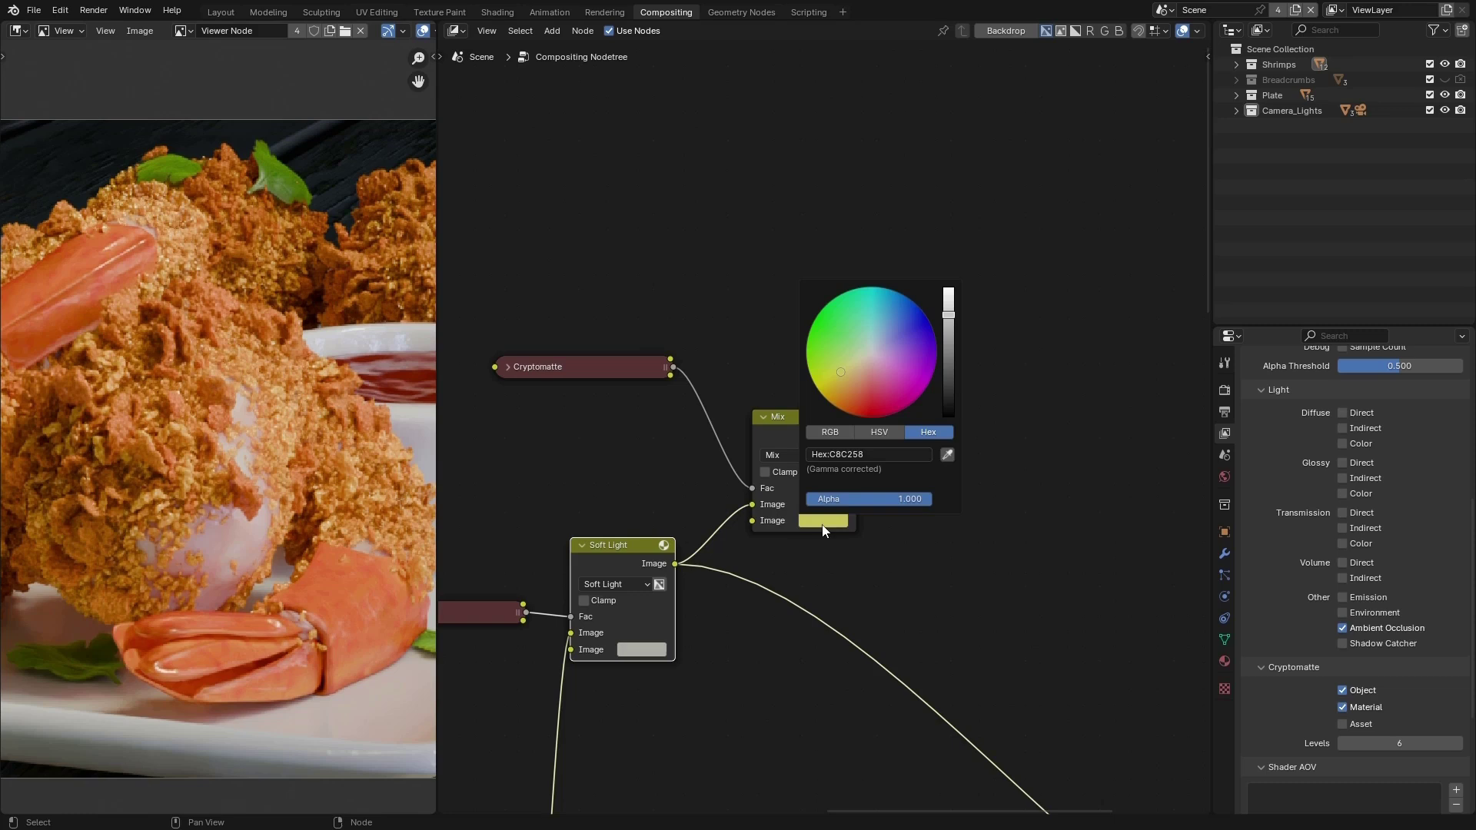
{"action": "left_click", "coordinate": [904, 452]}
{"action": "key", "text": "Return"}
Step: Set the Mix node's blending mode to Soft Light and send it to the Viewer
{"action": "left_click", "coordinate": [805, 455]}
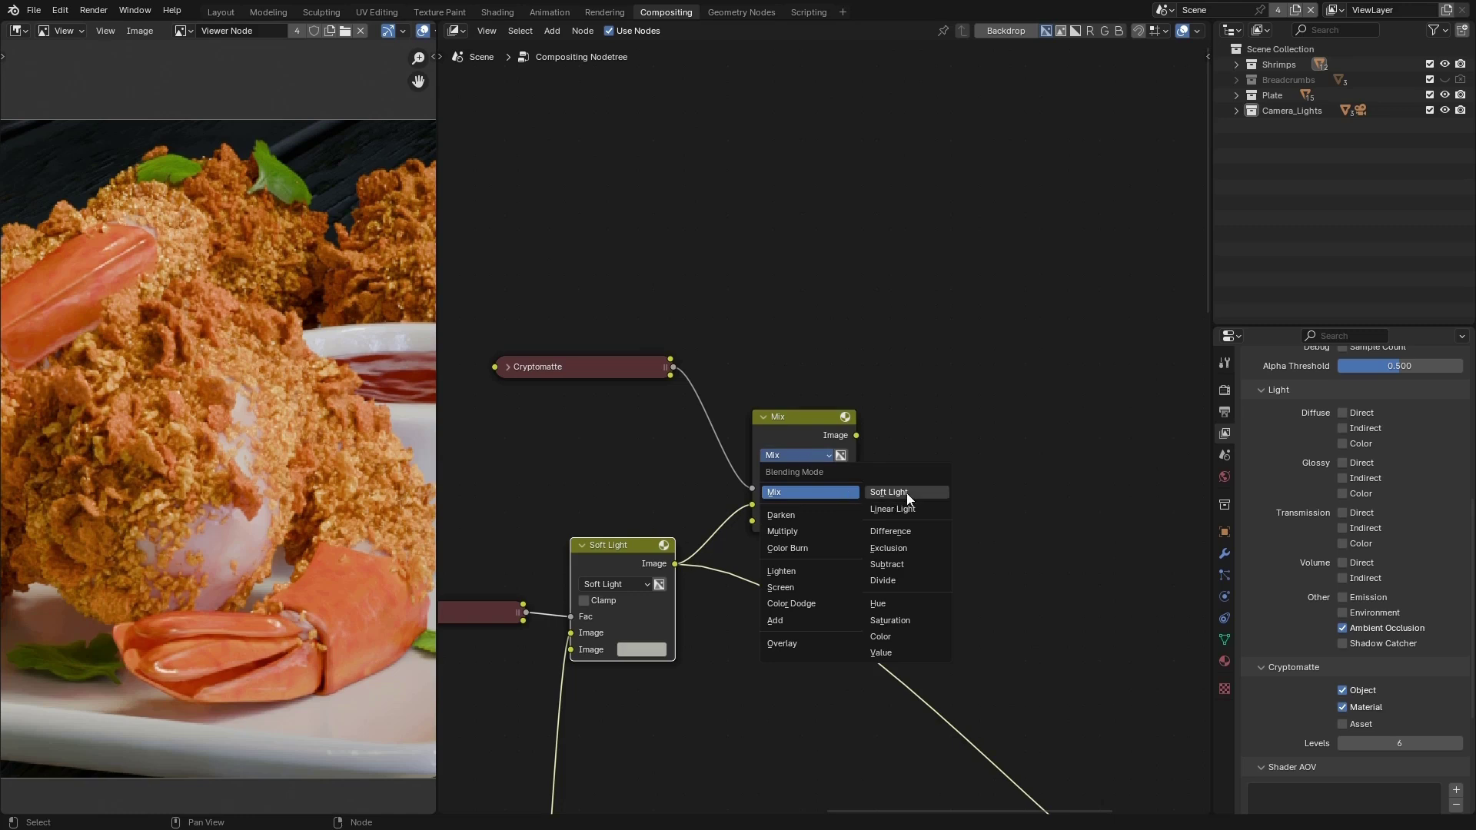
{"action": "left_click", "coordinate": [890, 493]}
{"action": "left_click", "coordinate": [804, 415]}
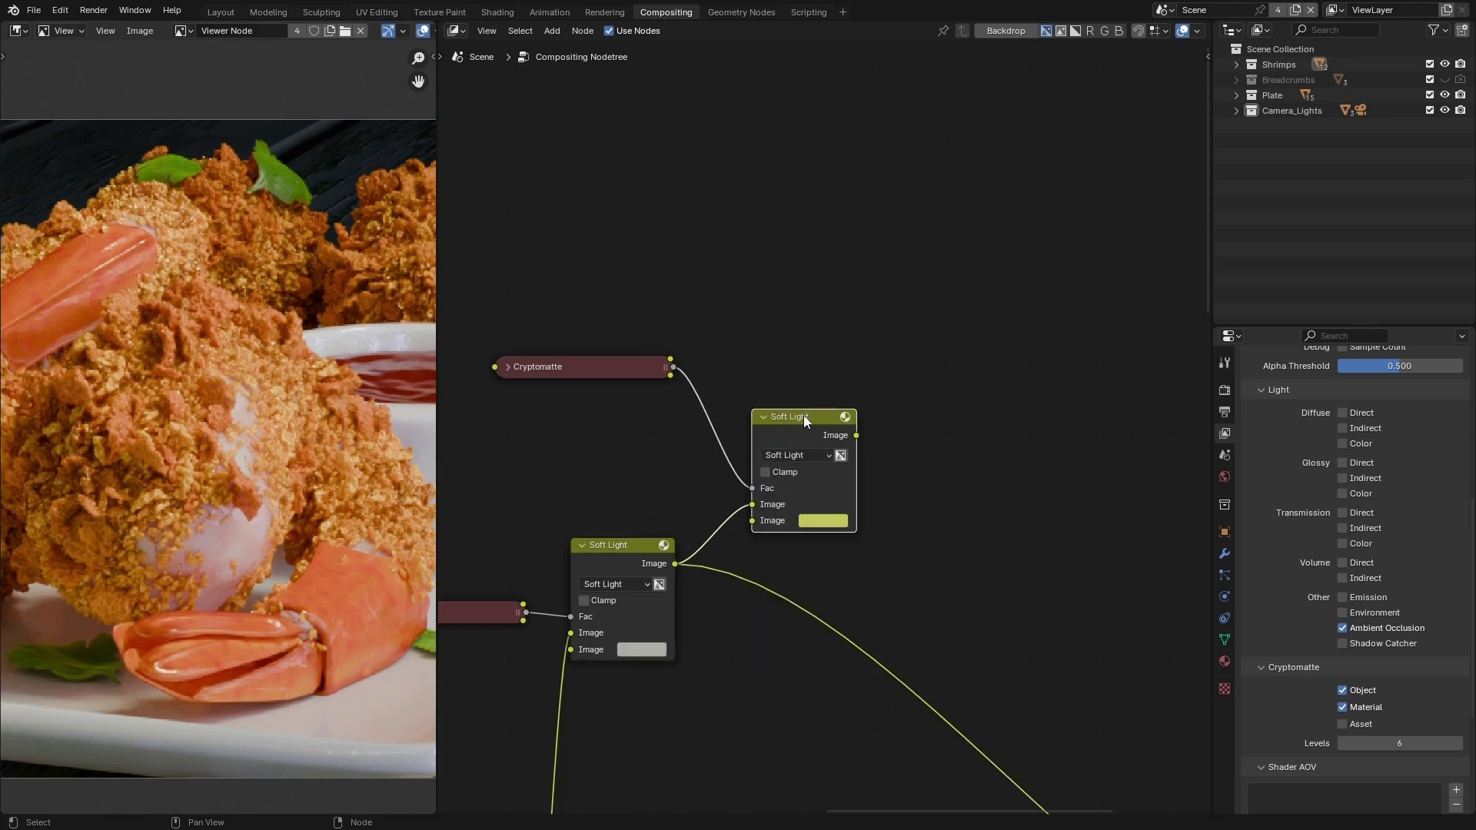
{"action": "left_click", "coordinate": [804, 415], "text": "ctrl+shift"}
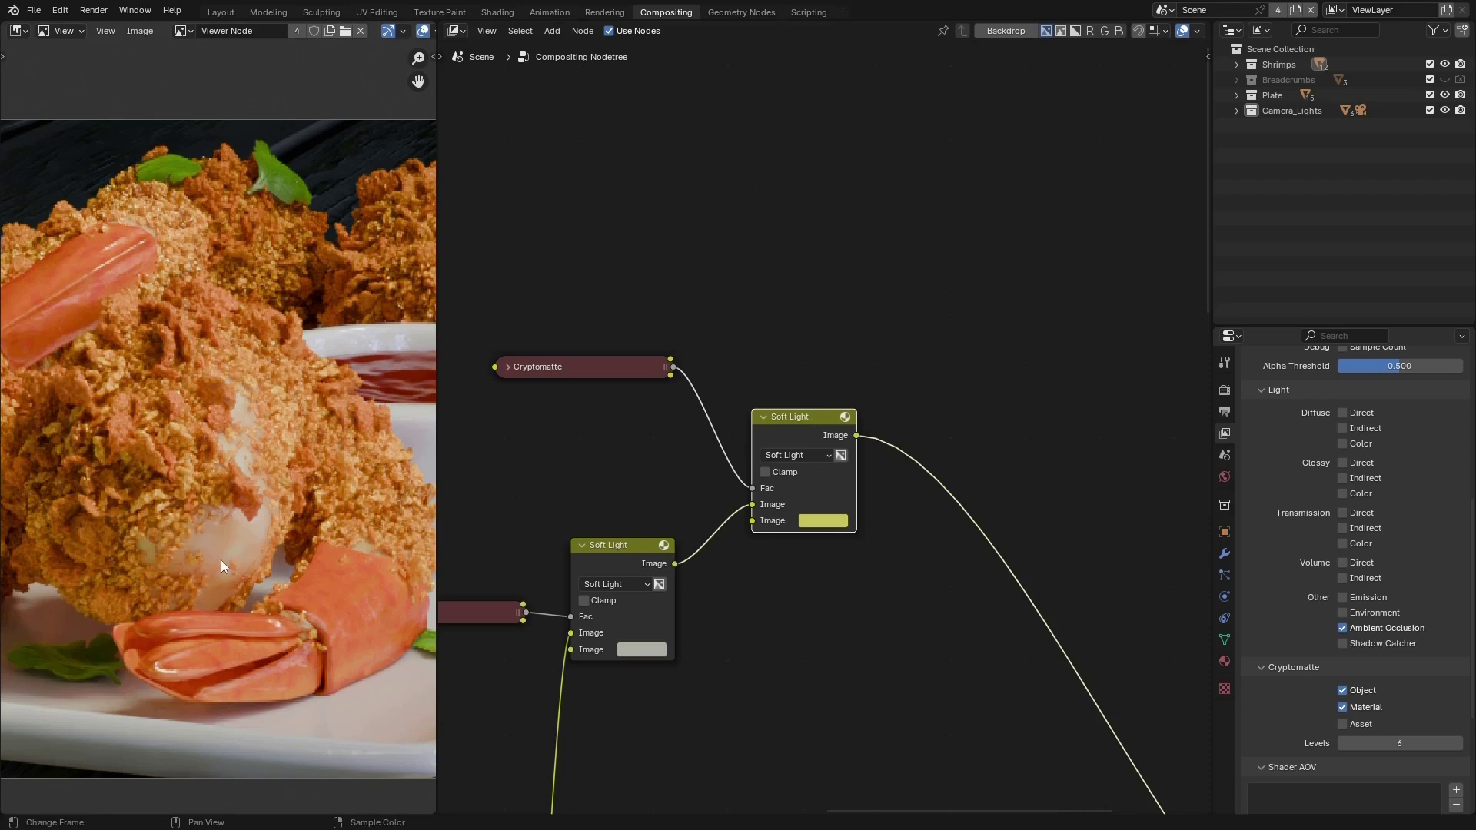
Step: Toggle the yellow Soft Light node's mute to compare its effect on the shrimp flesh, leaving it enabled
{"action": "scroll", "coordinate": [215, 549], "scroll_direction": "down", "scroll_amount": 5}
{"action": "scroll", "coordinate": [209, 540], "scroll_direction": "up", "scroll_amount": 5}
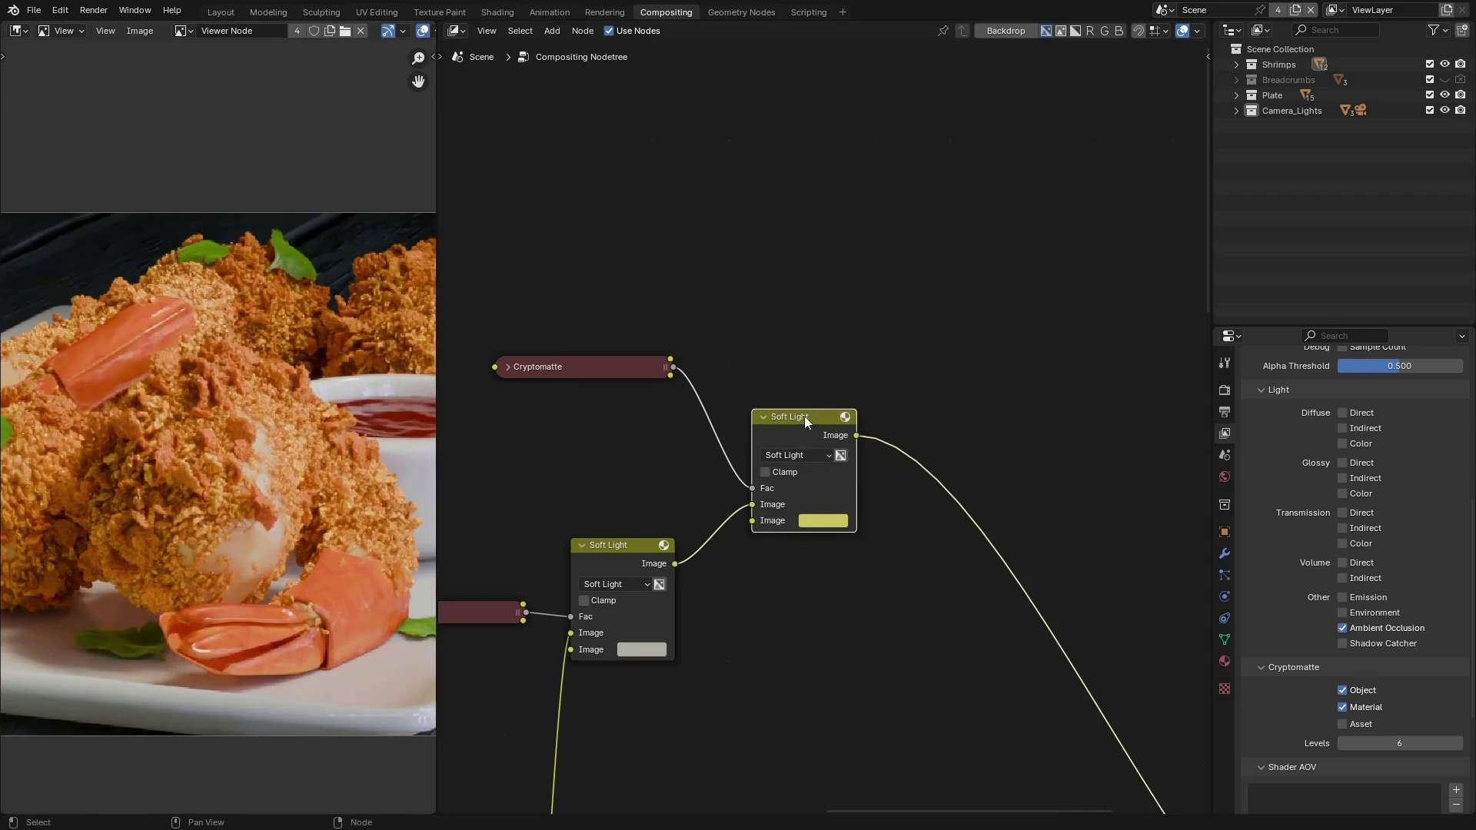
{"action": "key", "text": "m"}
{"action": "key", "text": "m"}
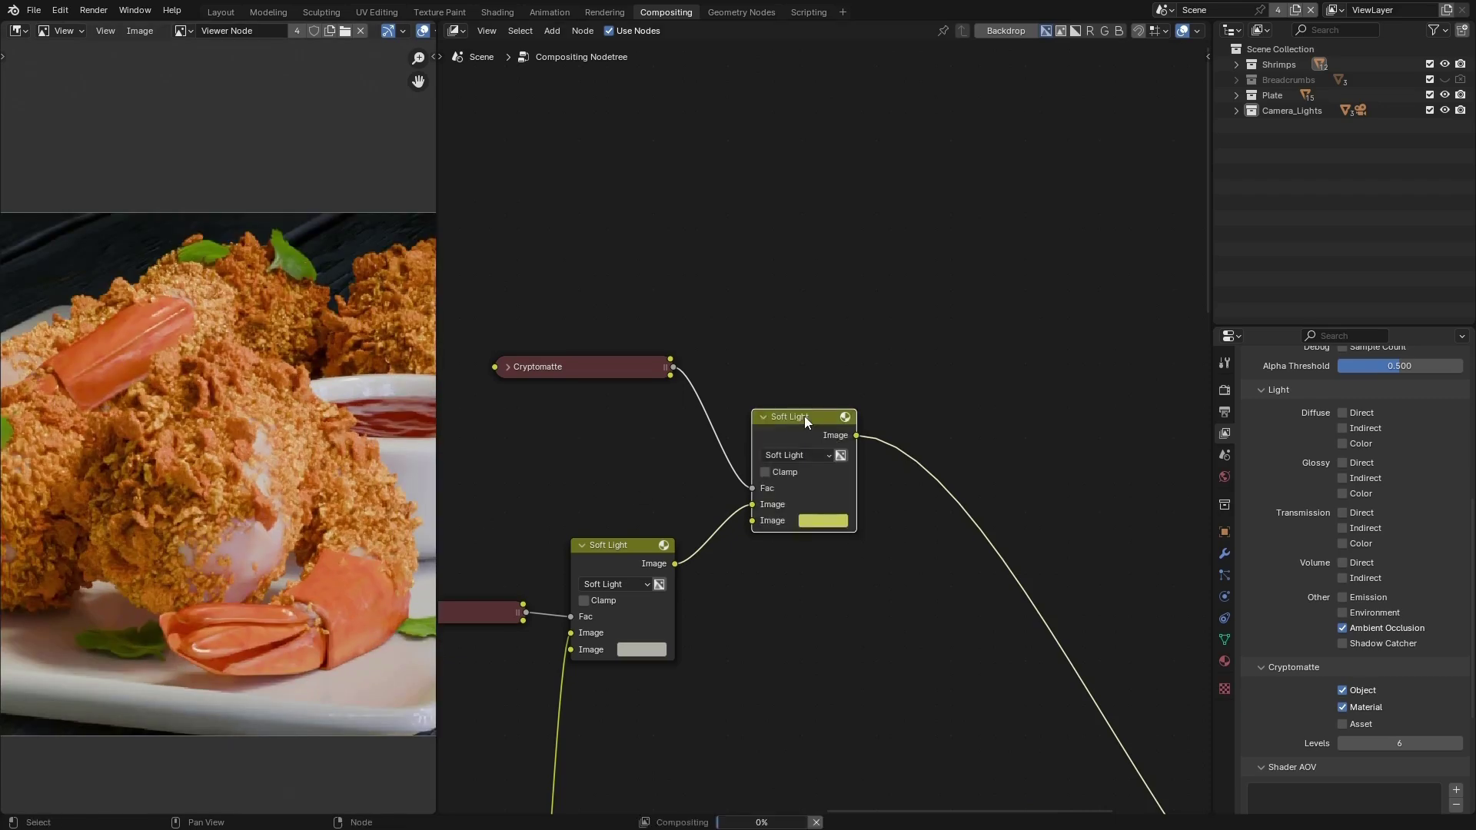
{"action": "left_click", "coordinate": [796, 338]}
Step: Examine the whole render and the individual shrimps for areas that still need brightness or color correction
{"action": "scroll", "coordinate": [796, 339], "scroll_direction": "down", "scroll_amount": 3}
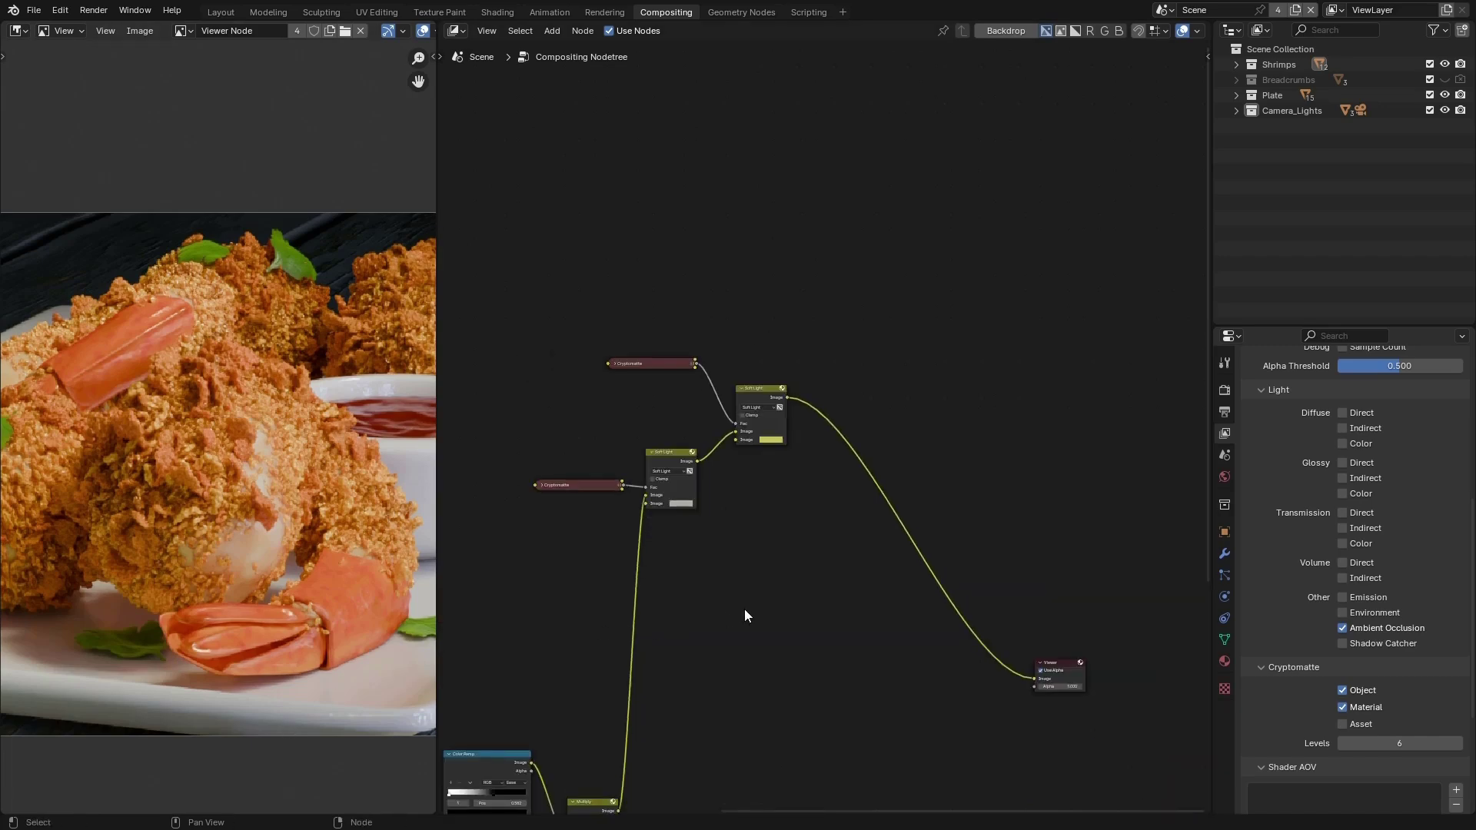
{"action": "scroll", "coordinate": [744, 608], "scroll_direction": "down", "scroll_amount": 1}
{"action": "scroll", "coordinate": [283, 529], "scroll_direction": "down", "scroll_amount": 3}
{"action": "scroll", "coordinate": [142, 527], "scroll_direction": "up", "scroll_amount": 4}
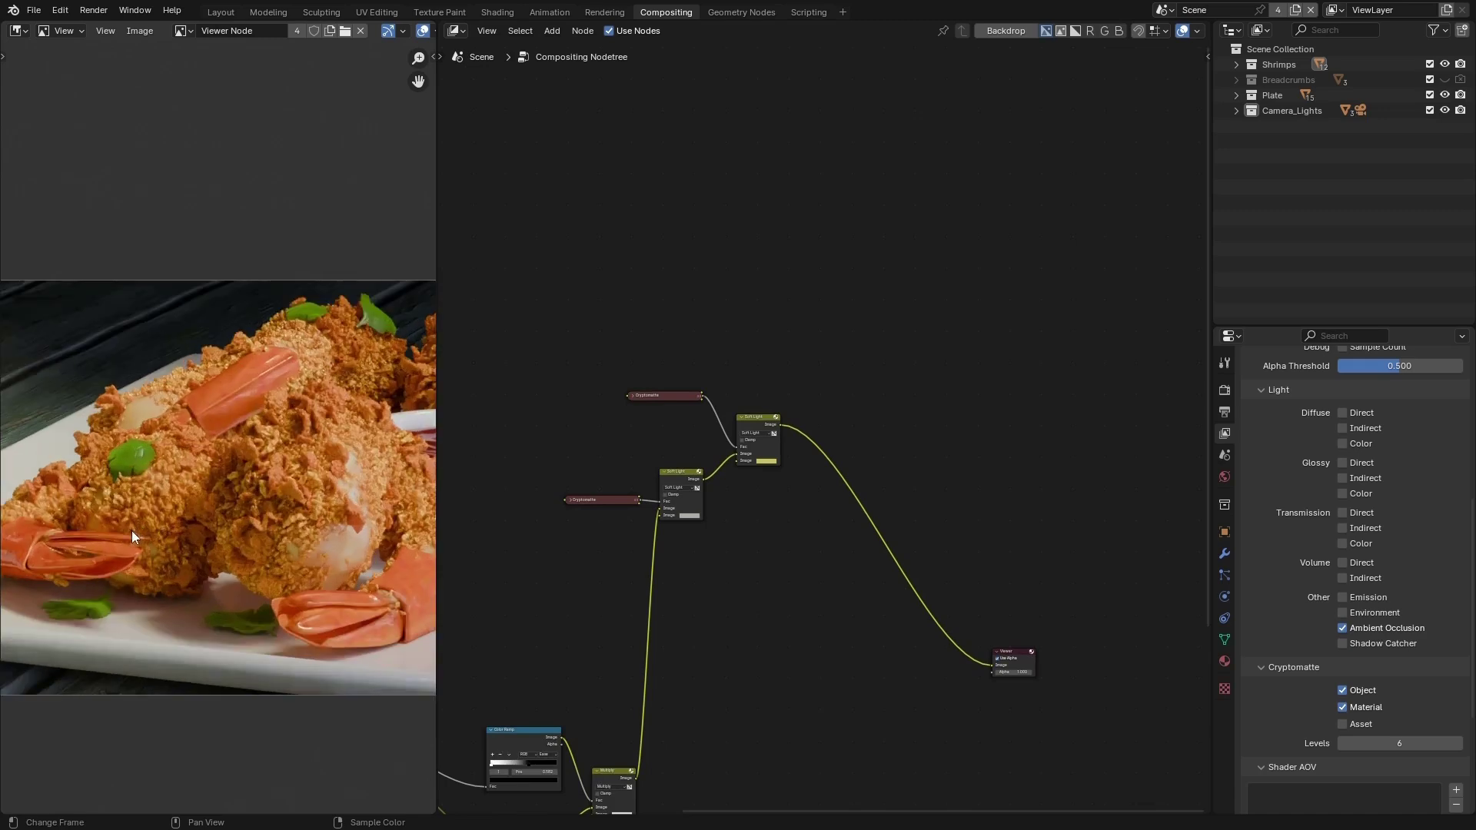
{"action": "scroll", "coordinate": [138, 518], "scroll_direction": "down", "scroll_amount": 1}
{"action": "scroll", "coordinate": [168, 495], "scroll_direction": "down", "scroll_amount": 2}
{"action": "scroll", "coordinate": [302, 433], "scroll_direction": "up", "scroll_amount": 1}
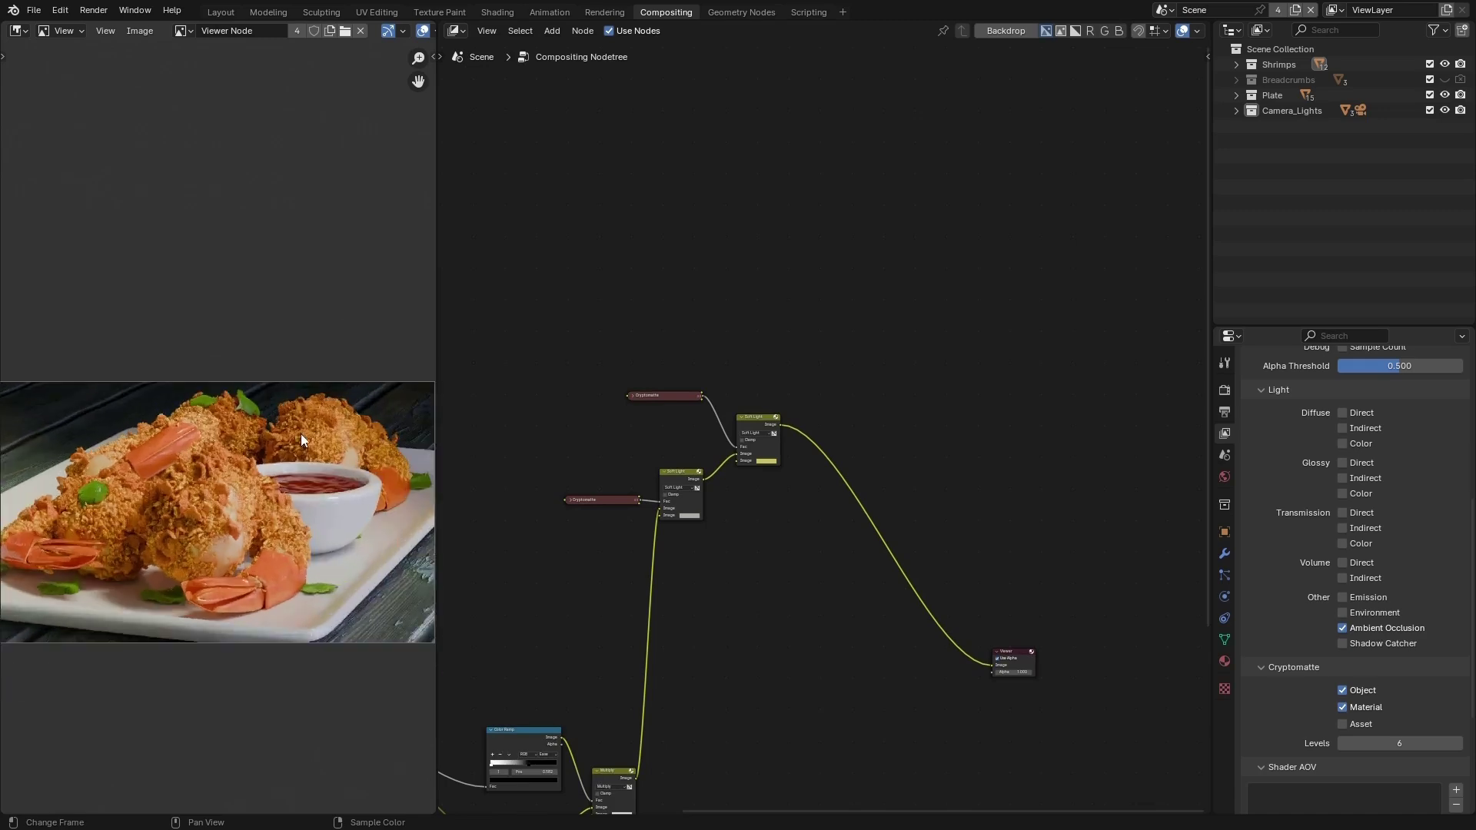
{"action": "scroll", "coordinate": [254, 461], "scroll_direction": "up", "scroll_amount": 1}
{"action": "scroll", "coordinate": [83, 523], "scroll_direction": "down", "scroll_amount": 1}
{"action": "scroll", "coordinate": [79, 524], "scroll_direction": "up", "scroll_amount": 1}
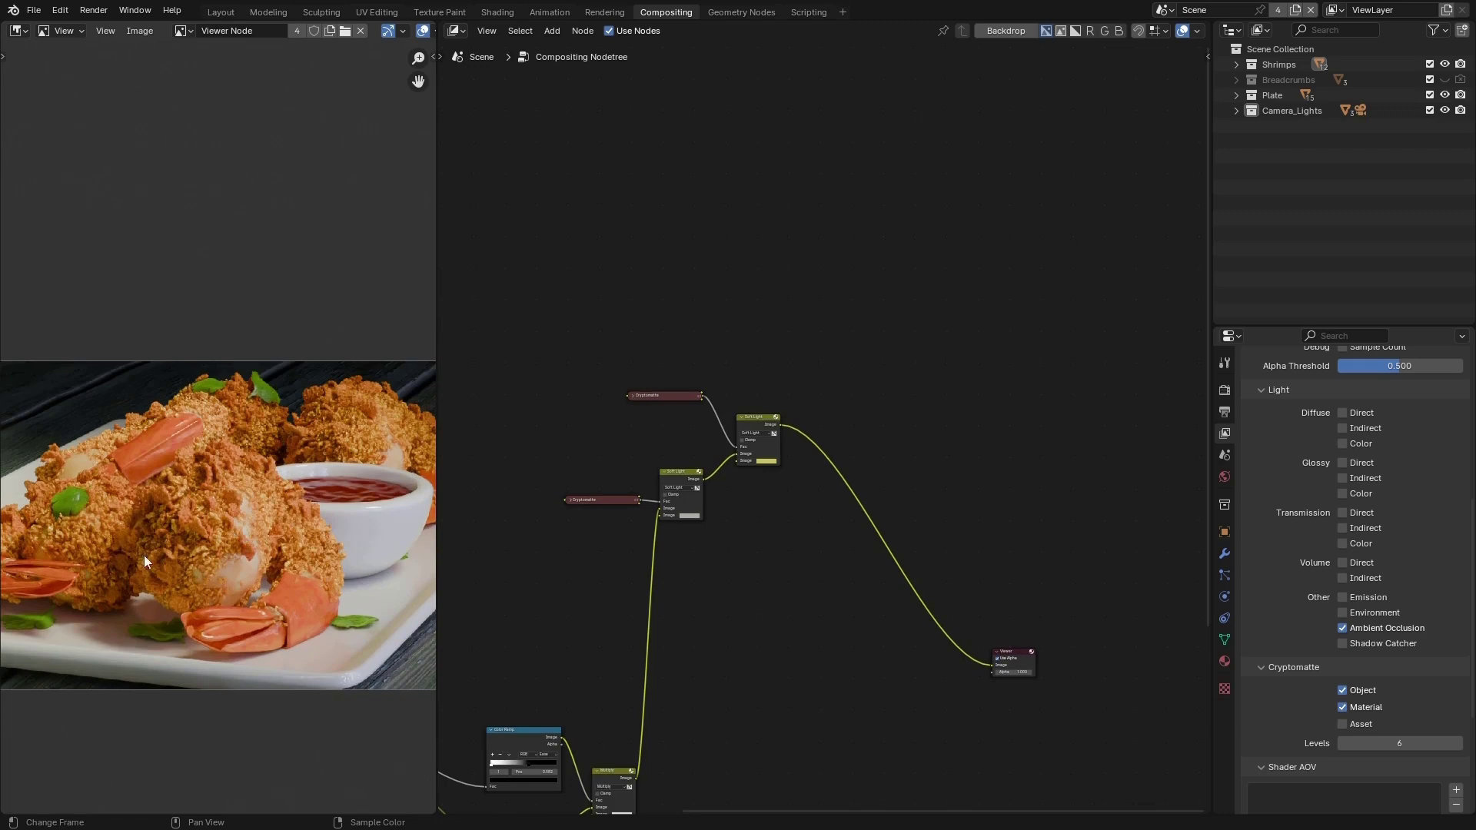
{"action": "scroll", "coordinate": [284, 528], "scroll_direction": "down", "scroll_amount": 1}
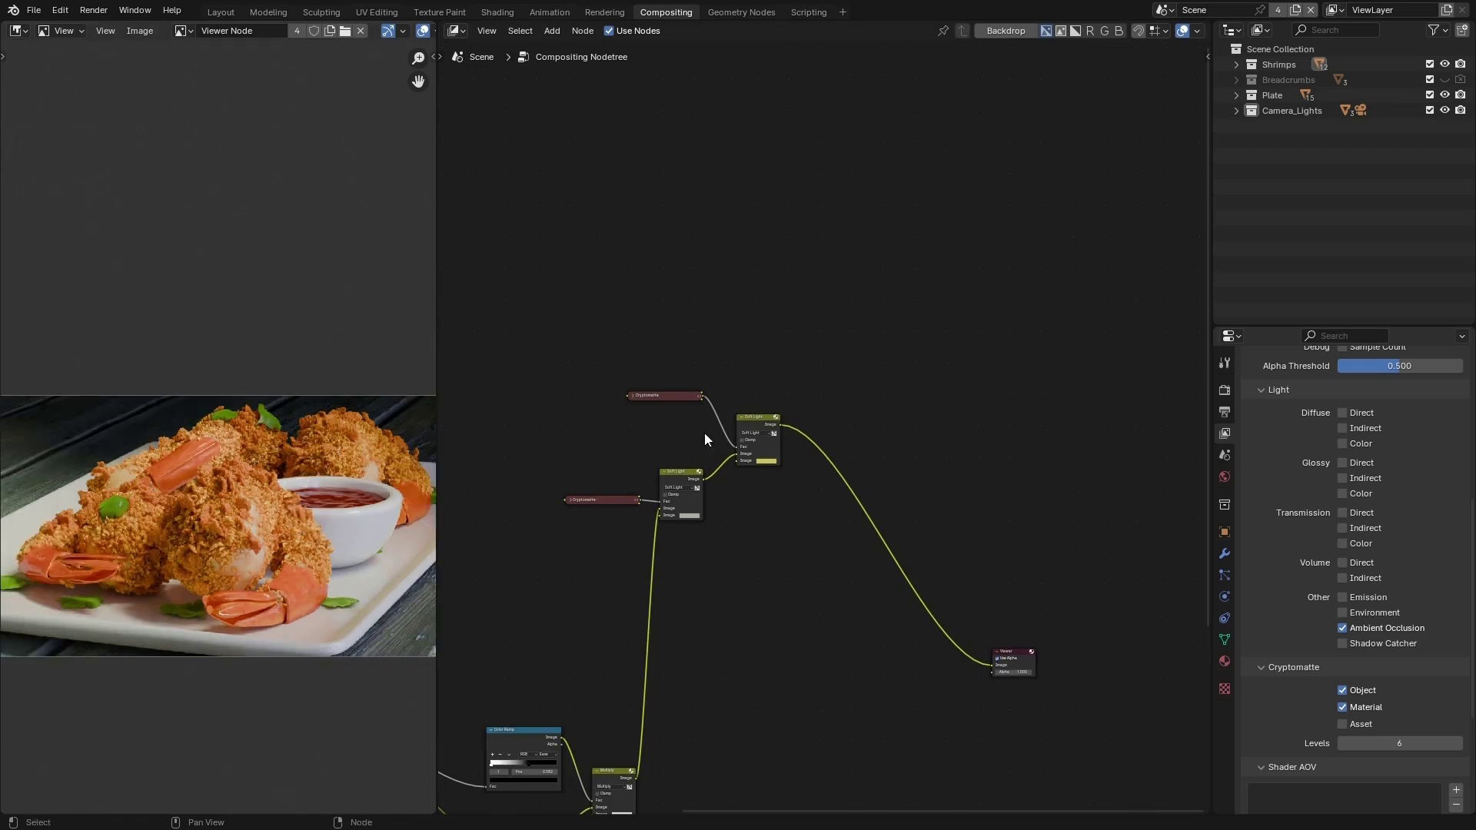
Step: Add a third Cryptomatte node above the yellow Soft Light node
{"action": "scroll", "coordinate": [835, 415], "scroll_direction": "up", "scroll_amount": 1}
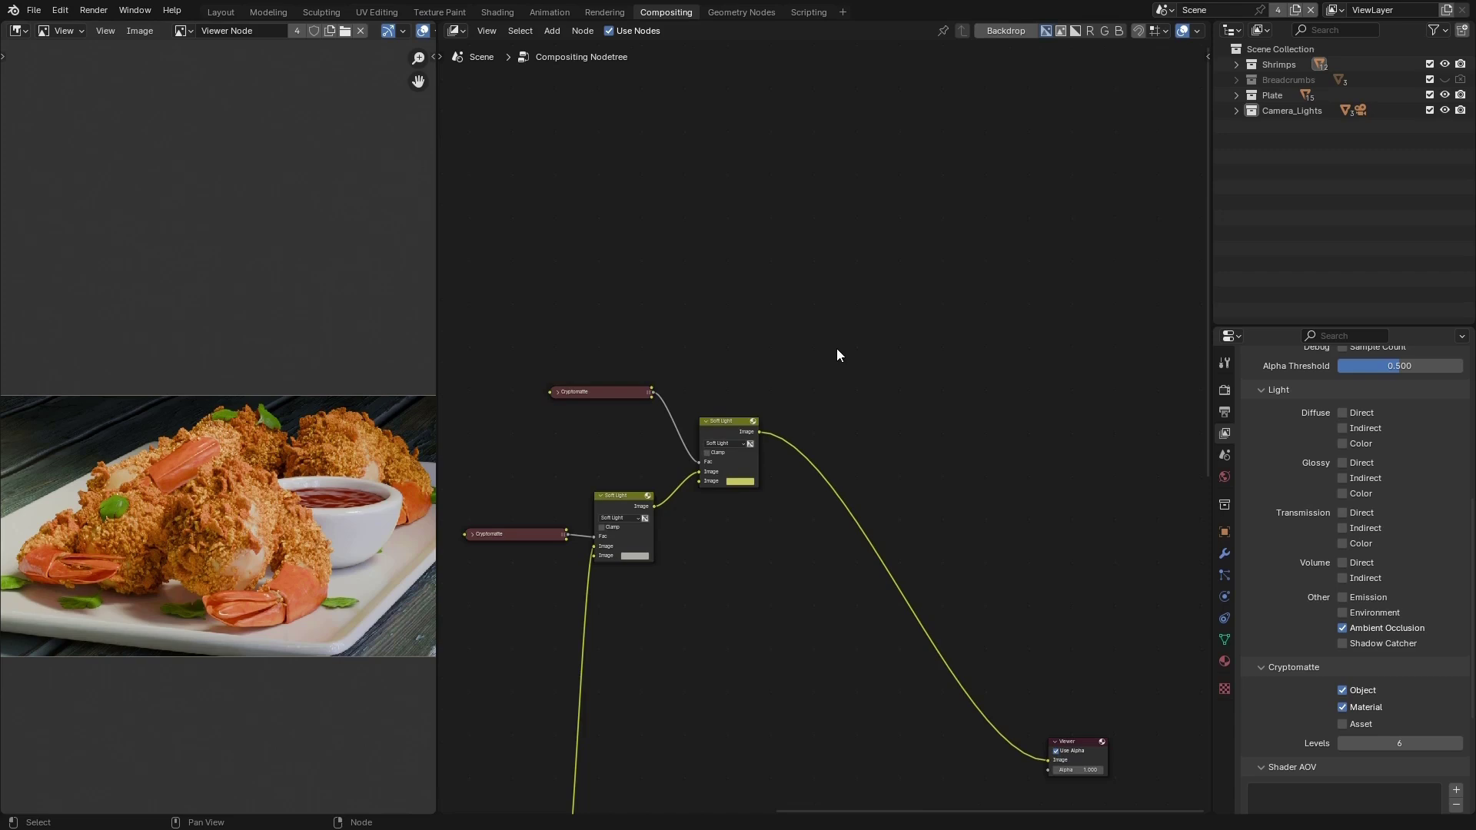
{"action": "key", "text": "F3"}
{"action": "type", "text": "cry"}
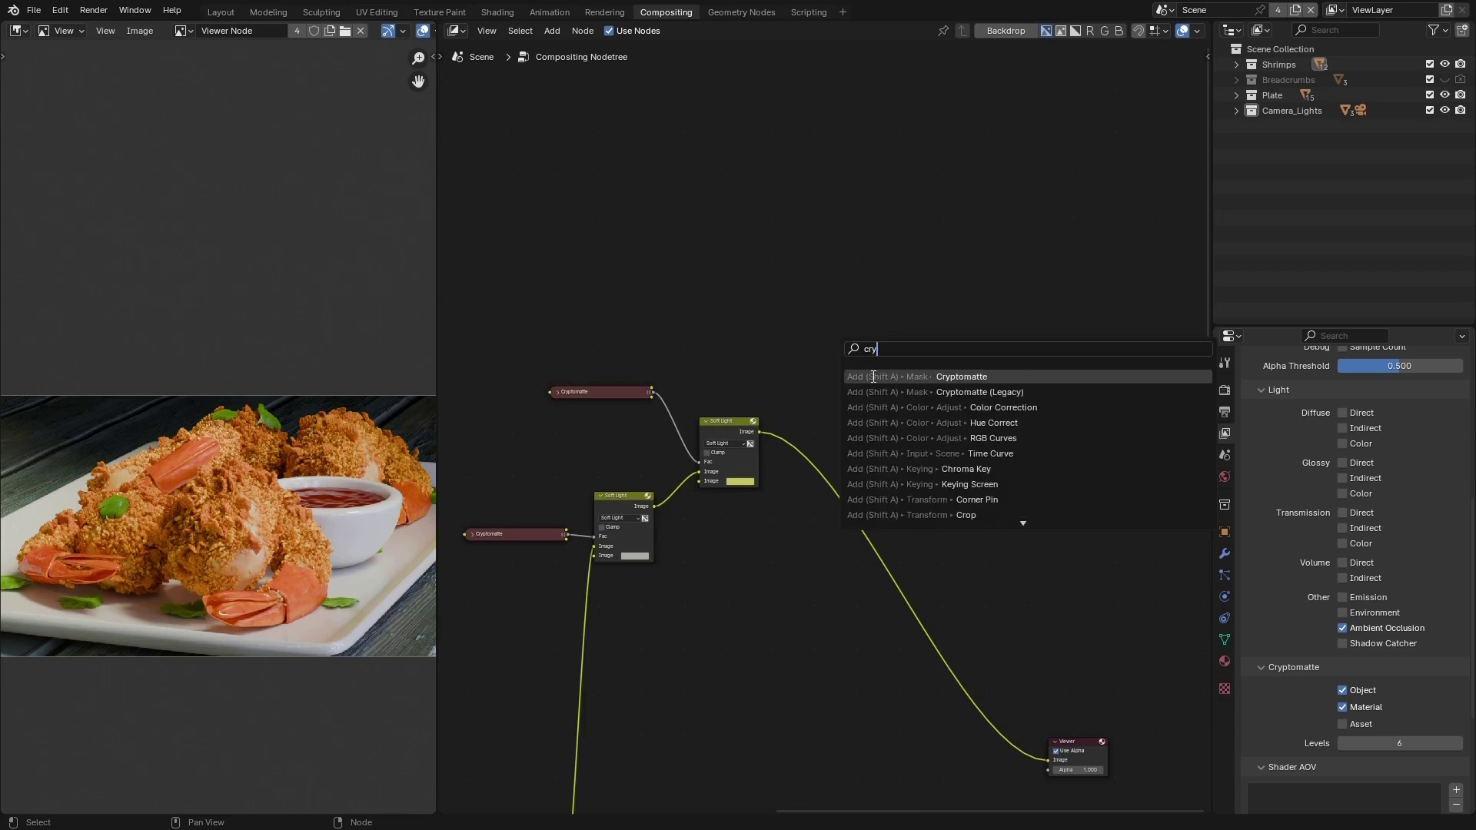
{"action": "key", "text": "Return"}
{"action": "left_click", "coordinate": [827, 363]}
{"action": "scroll", "coordinate": [827, 363], "scroll_direction": "up", "scroll_amount": 2}
{"action": "scroll", "coordinate": [827, 363], "scroll_direction": "up", "scroll_amount": 1}
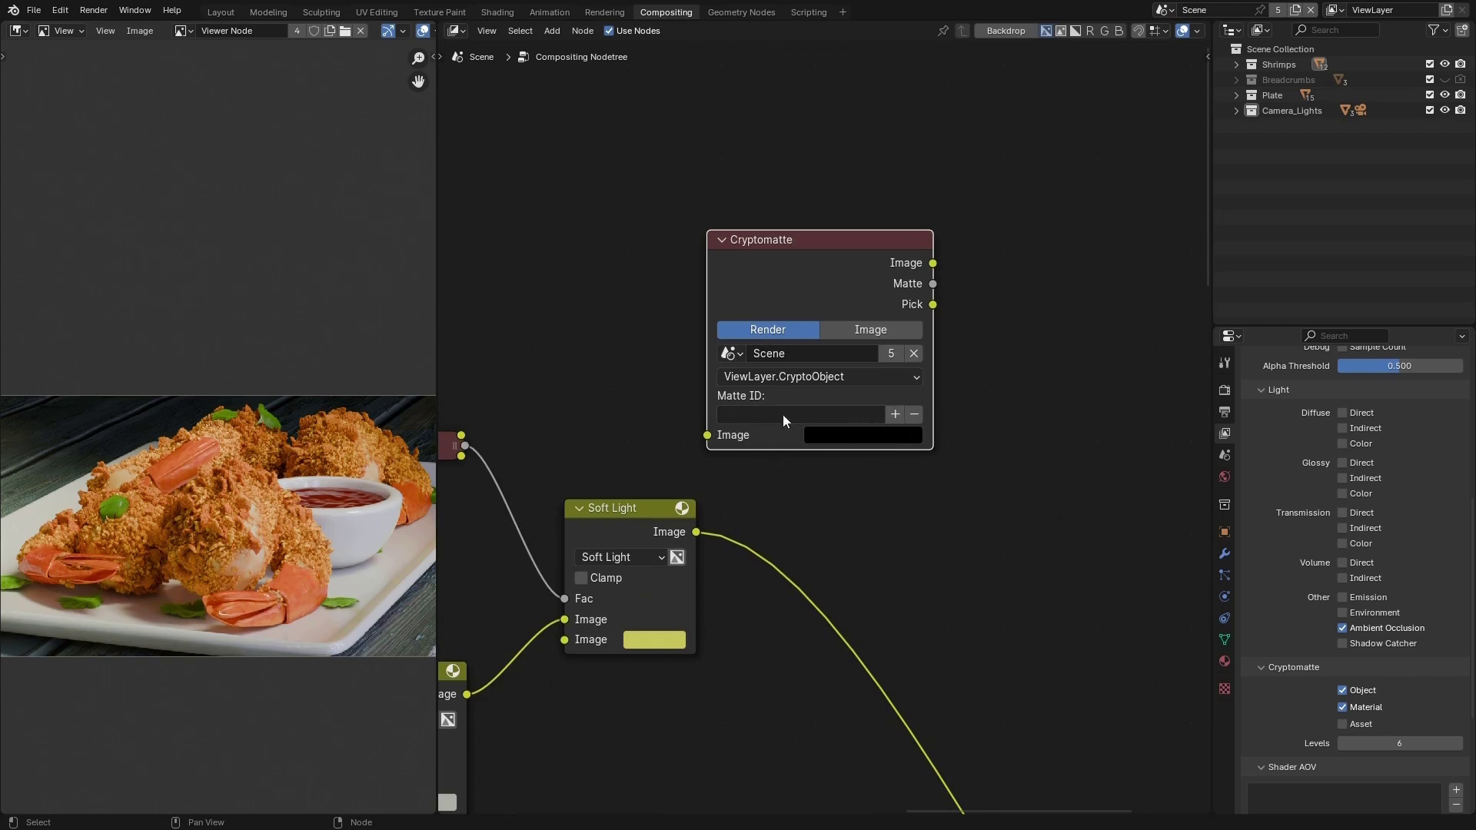
Step: Pick Shrimp.002 and Shrimp.005 in the render as the new Cryptomatte node's mattes and collapse the node
{"action": "left_click", "coordinate": [896, 416]}
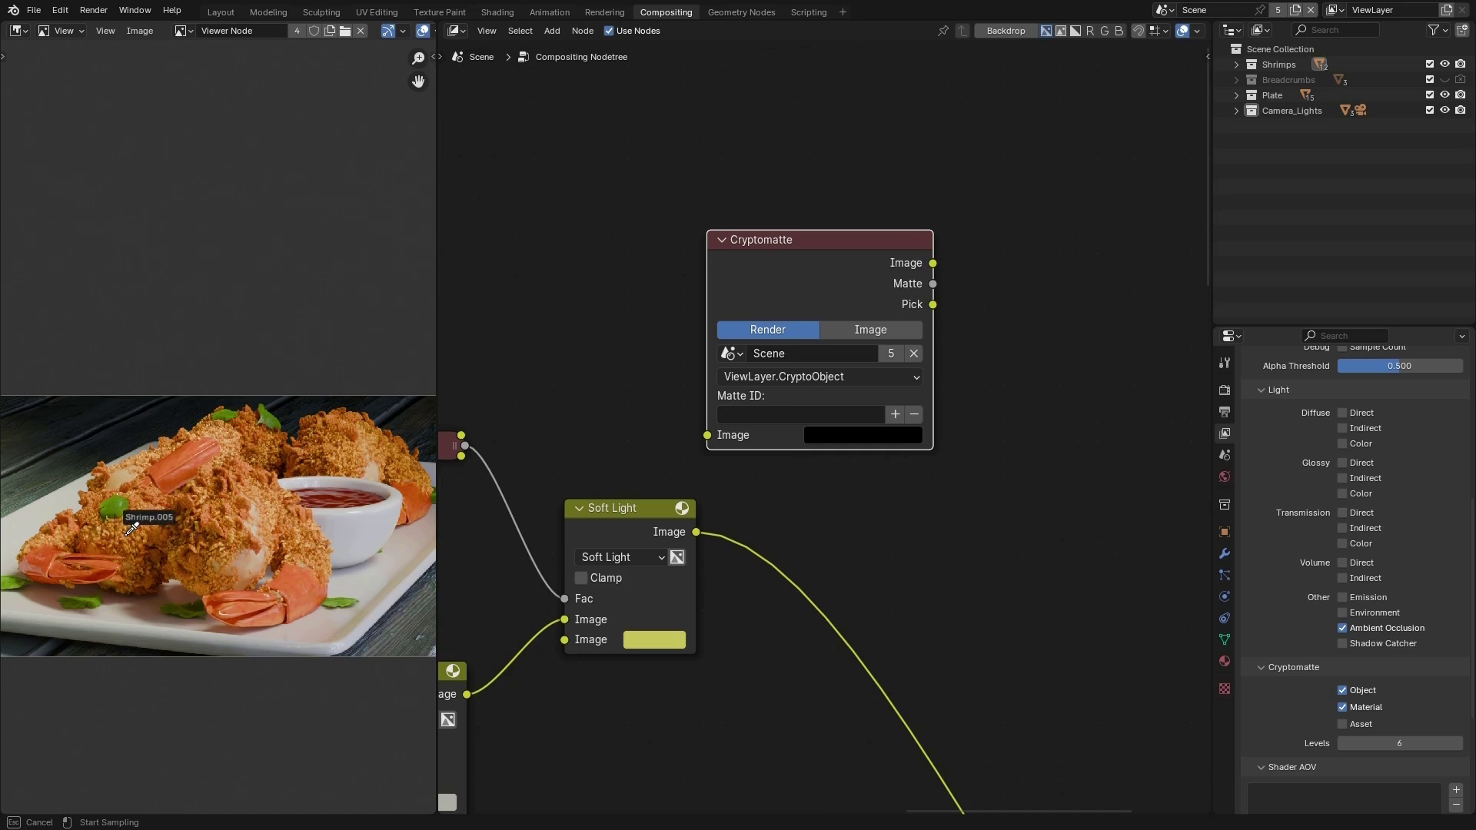
{"action": "left_click", "coordinate": [341, 441]}
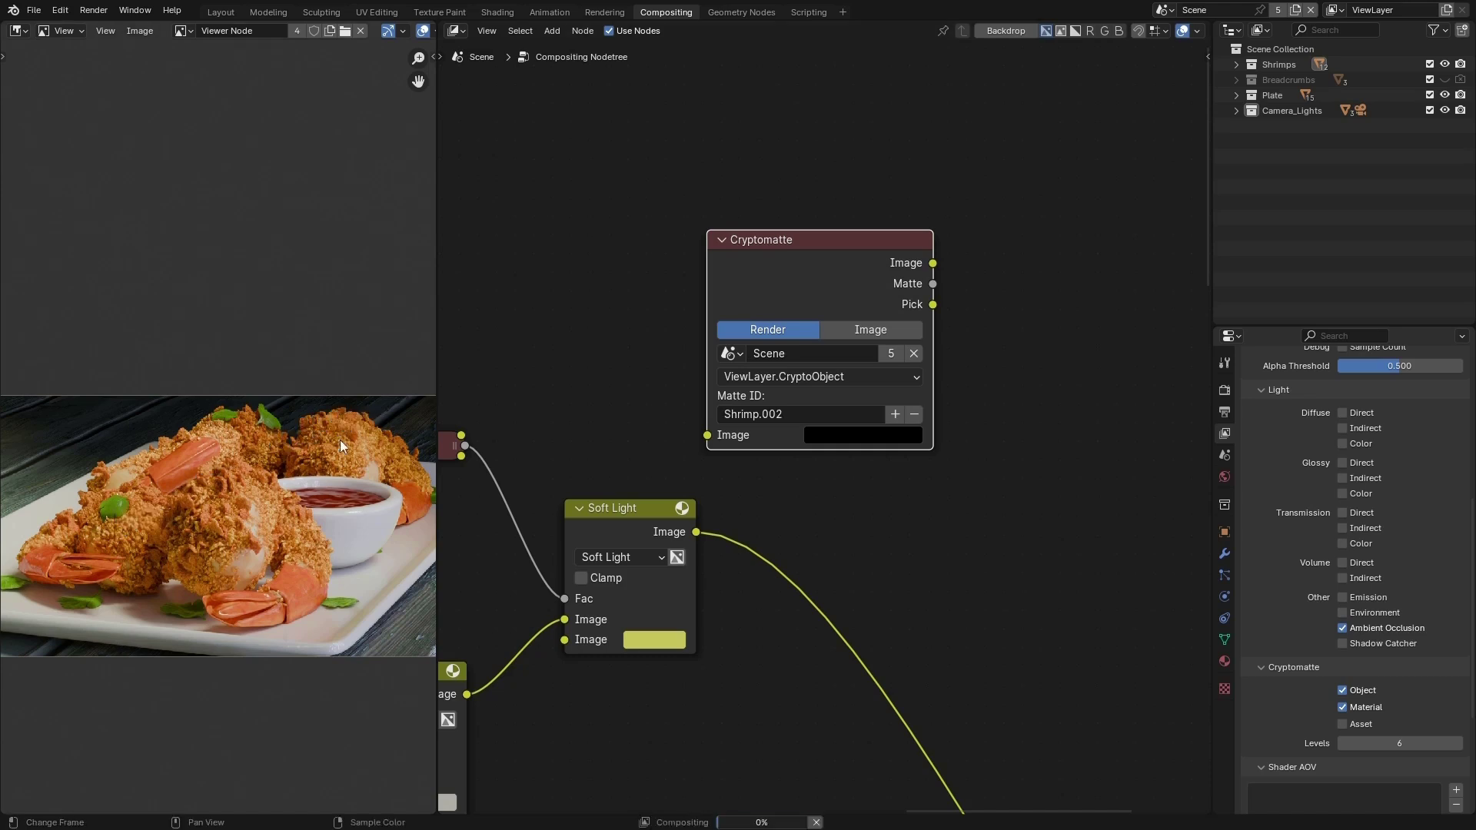
{"action": "left_click", "coordinate": [893, 415]}
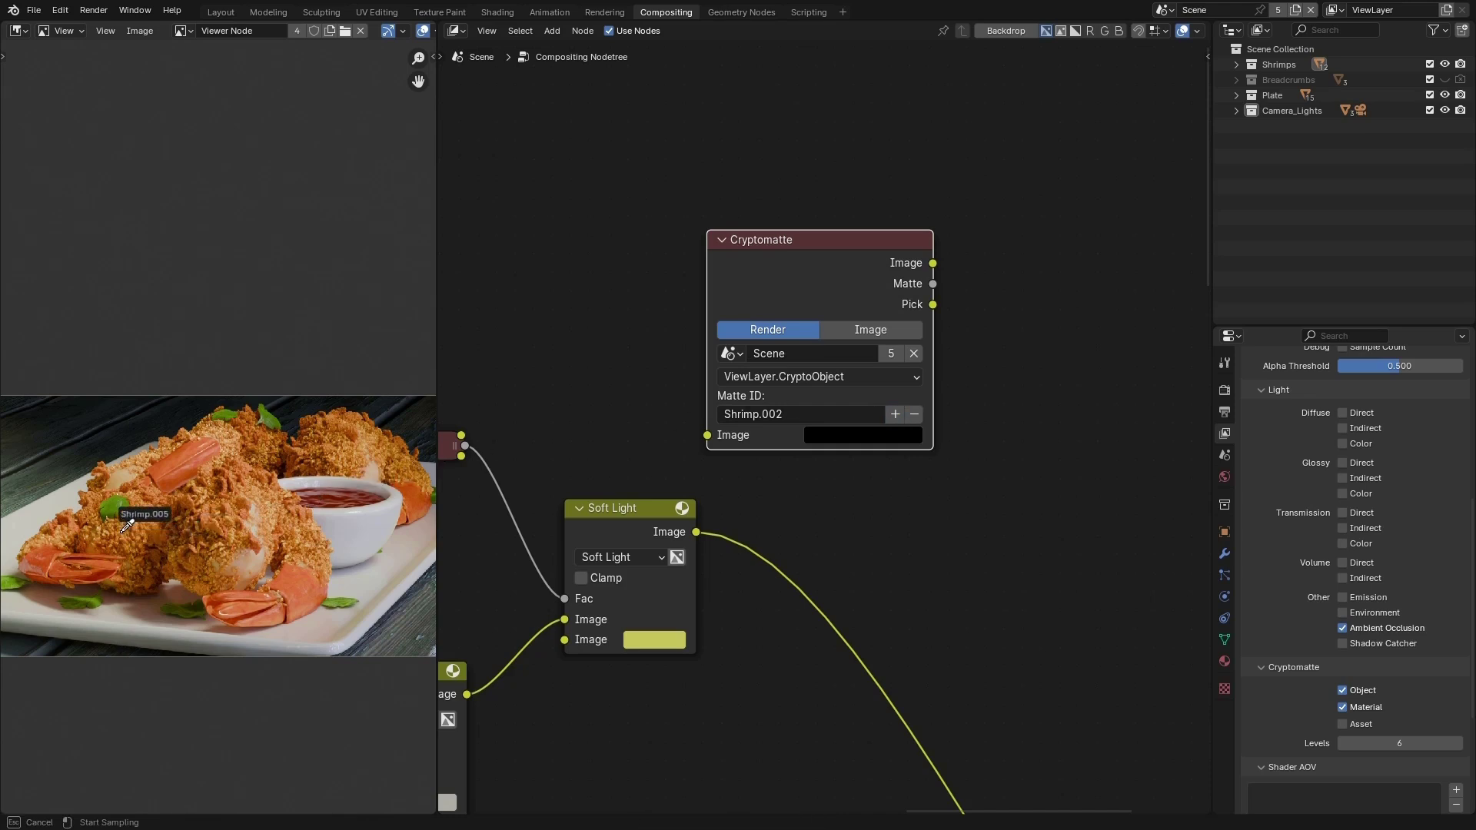
{"action": "left_click", "coordinate": [86, 539]}
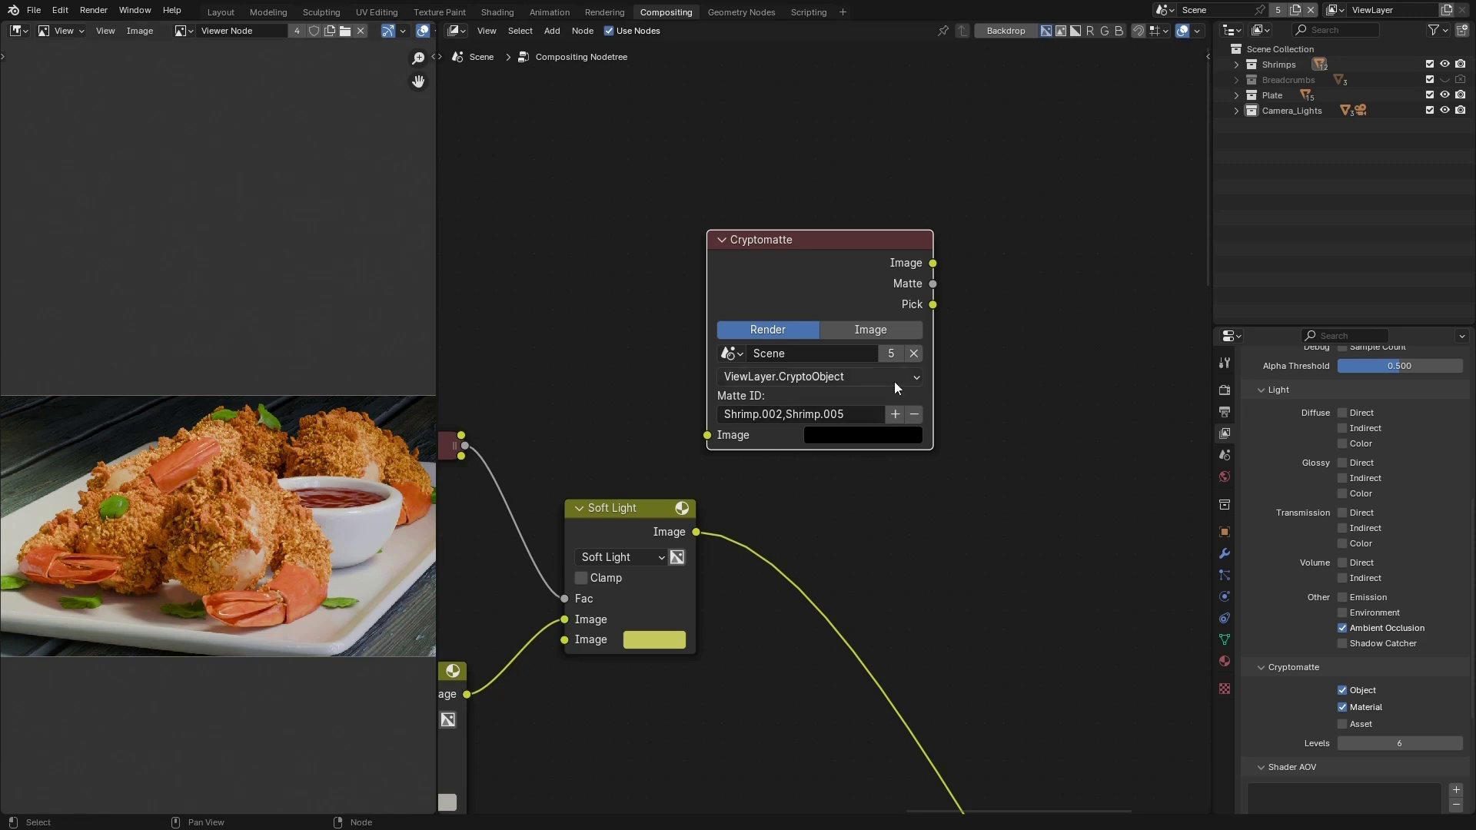
{"action": "left_click", "coordinate": [721, 239]}
{"action": "scroll", "coordinate": [704, 388], "scroll_direction": "down", "scroll_amount": 3}
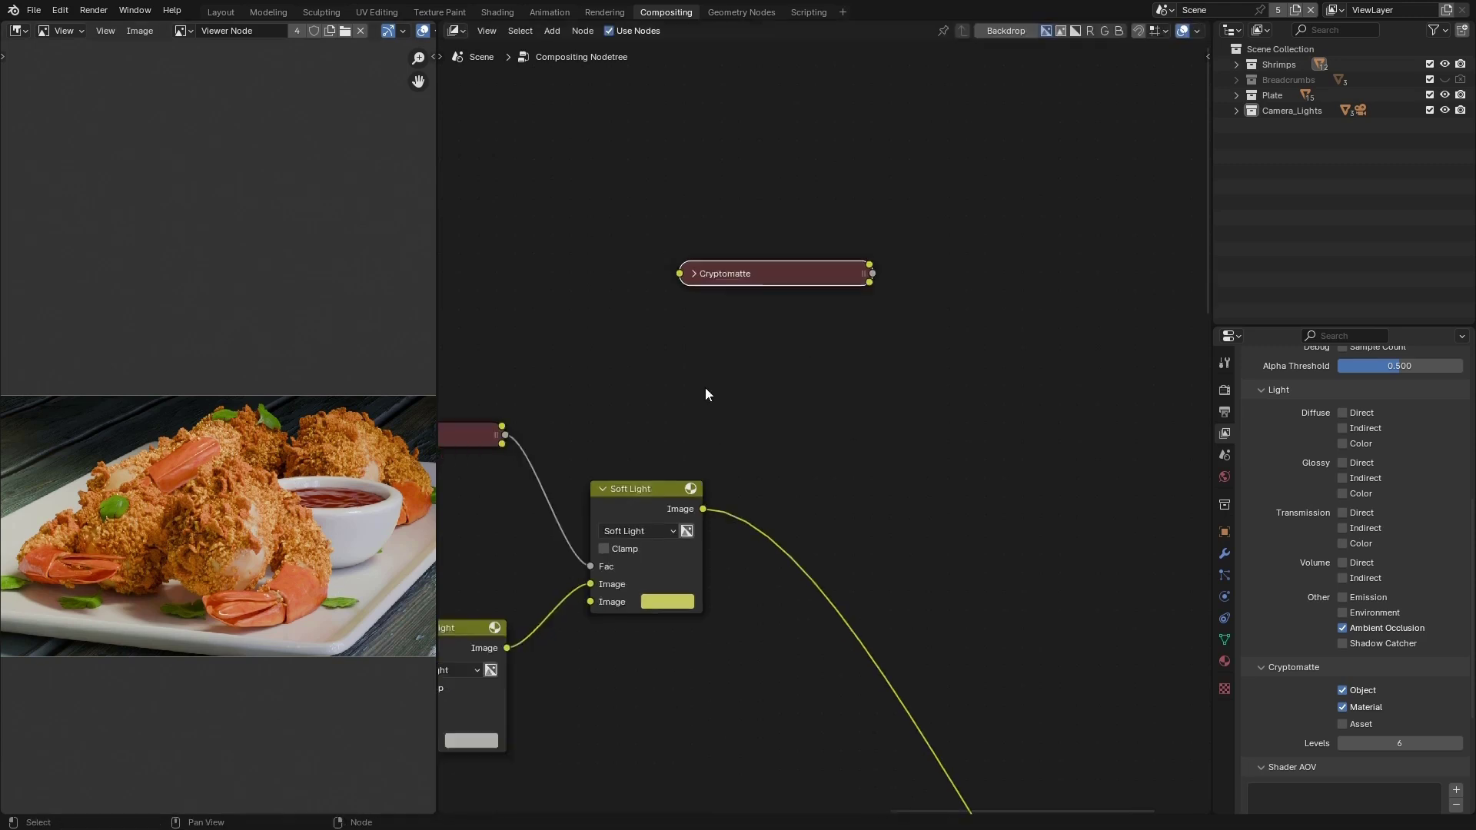
Step: Add a Mix Color node, connecting the yellow Soft Light output to its first Image and the shrimp Cryptomatte's Matte to its Fac
{"action": "key", "text": "shift+a"}
{"action": "type", "text": "mix"}
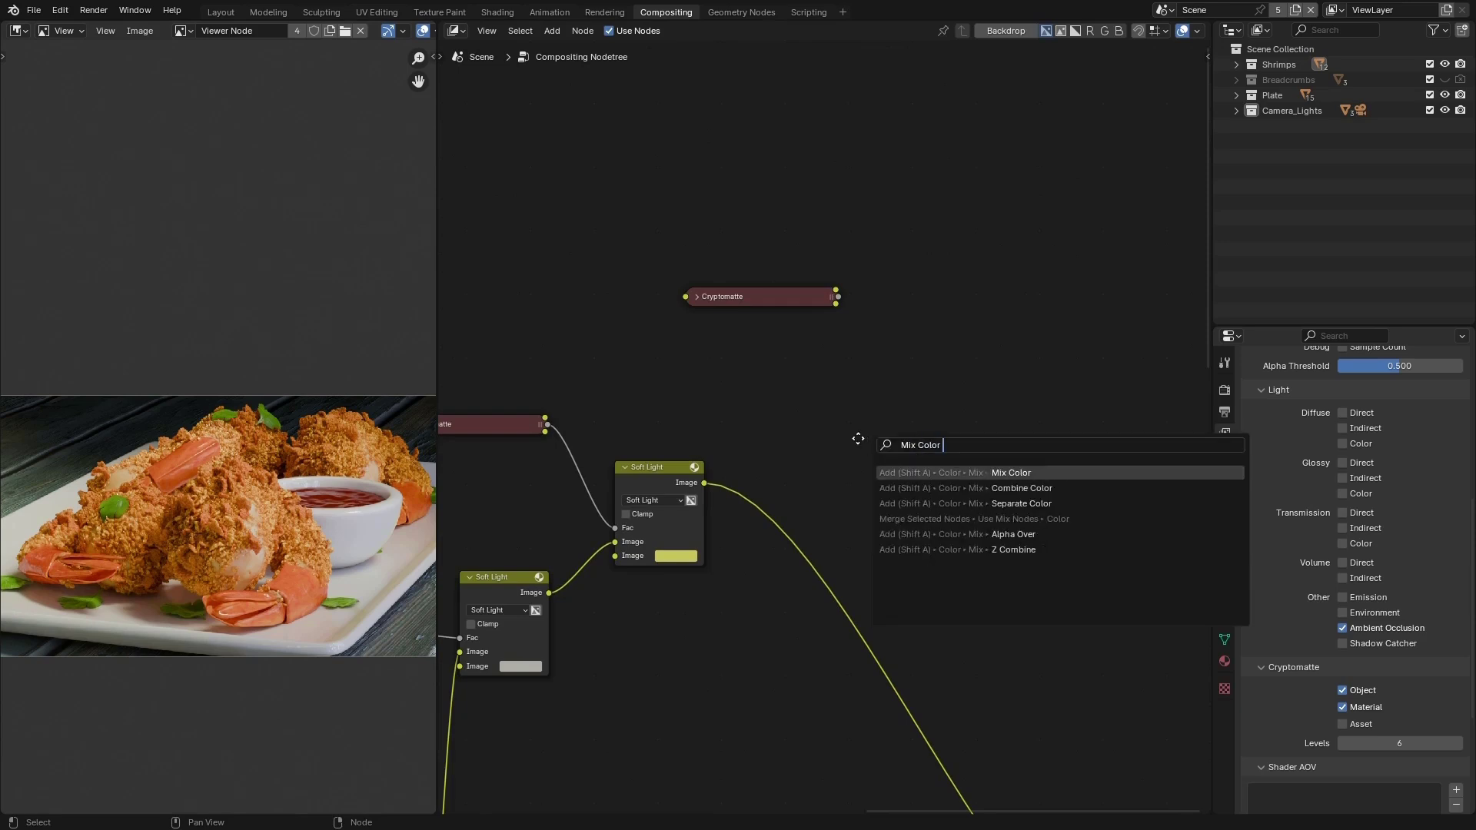
{"action": "key", "text": "Return"}
{"action": "left_click", "coordinate": [869, 451]}
{"action": "left_click_drag", "start_coordinate": [704, 483], "coordinate": [874, 481]}
{"action": "left_click_drag", "start_coordinate": [880, 324], "coordinate": [873, 467]}
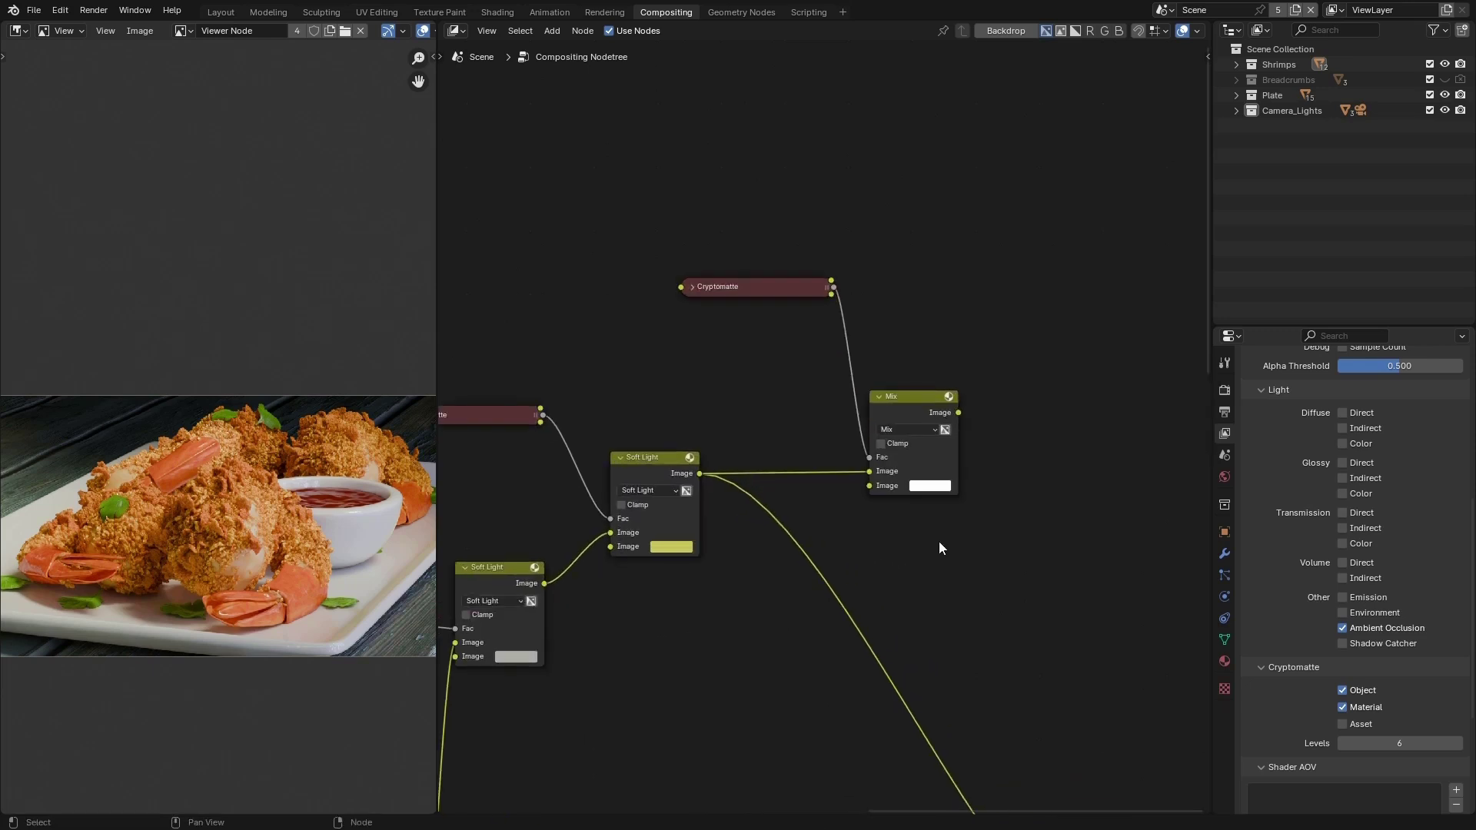
Step: Sample a beige from the plate for the new Mix node's second Image color, set it to Soft Light and preview it
{"action": "left_click", "coordinate": [929, 486]}
{"action": "key", "text": "e"}
{"action": "left_click", "coordinate": [115, 607]}
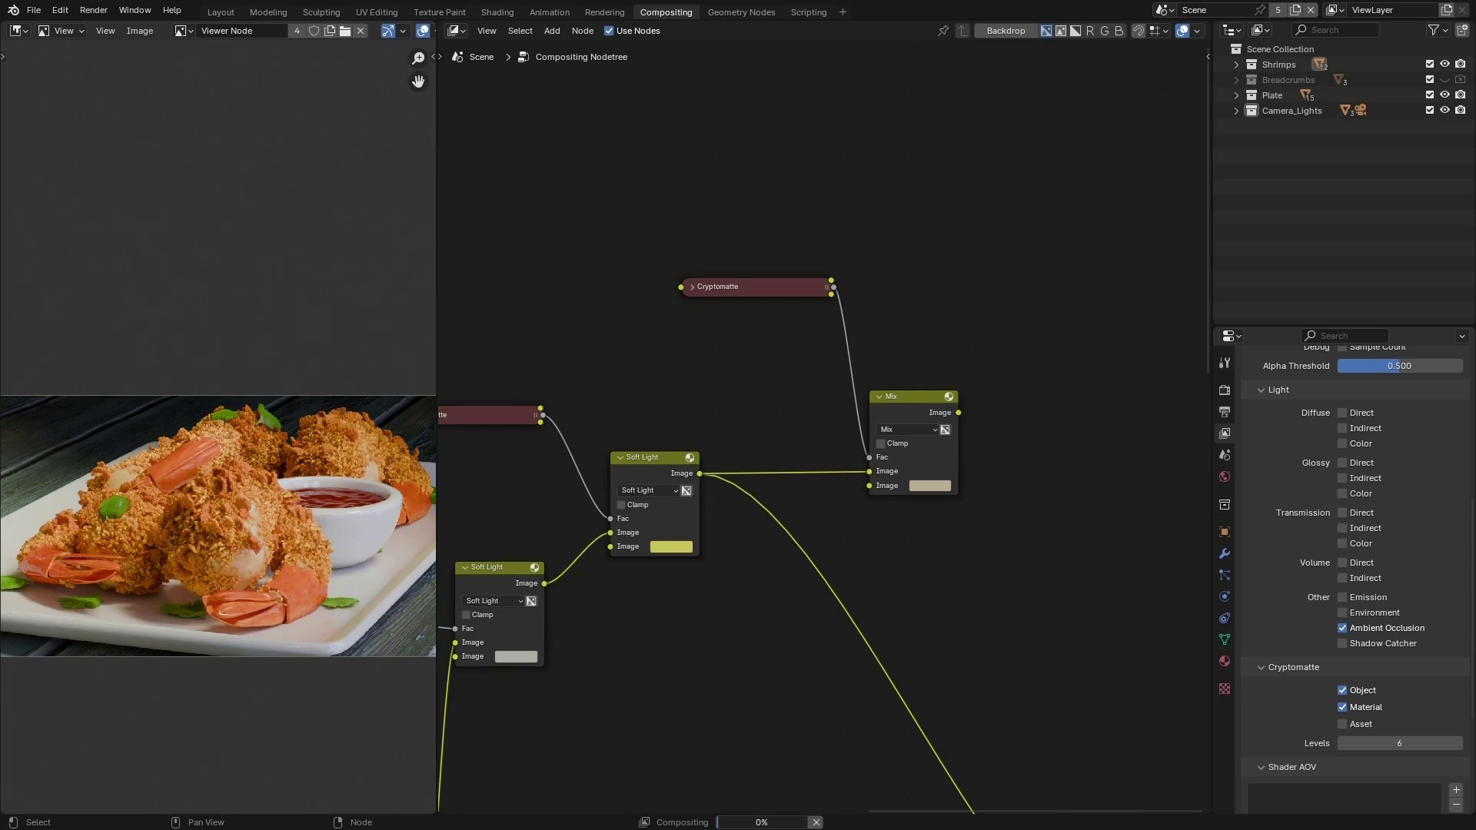
{"action": "left_click", "coordinate": [901, 429]}
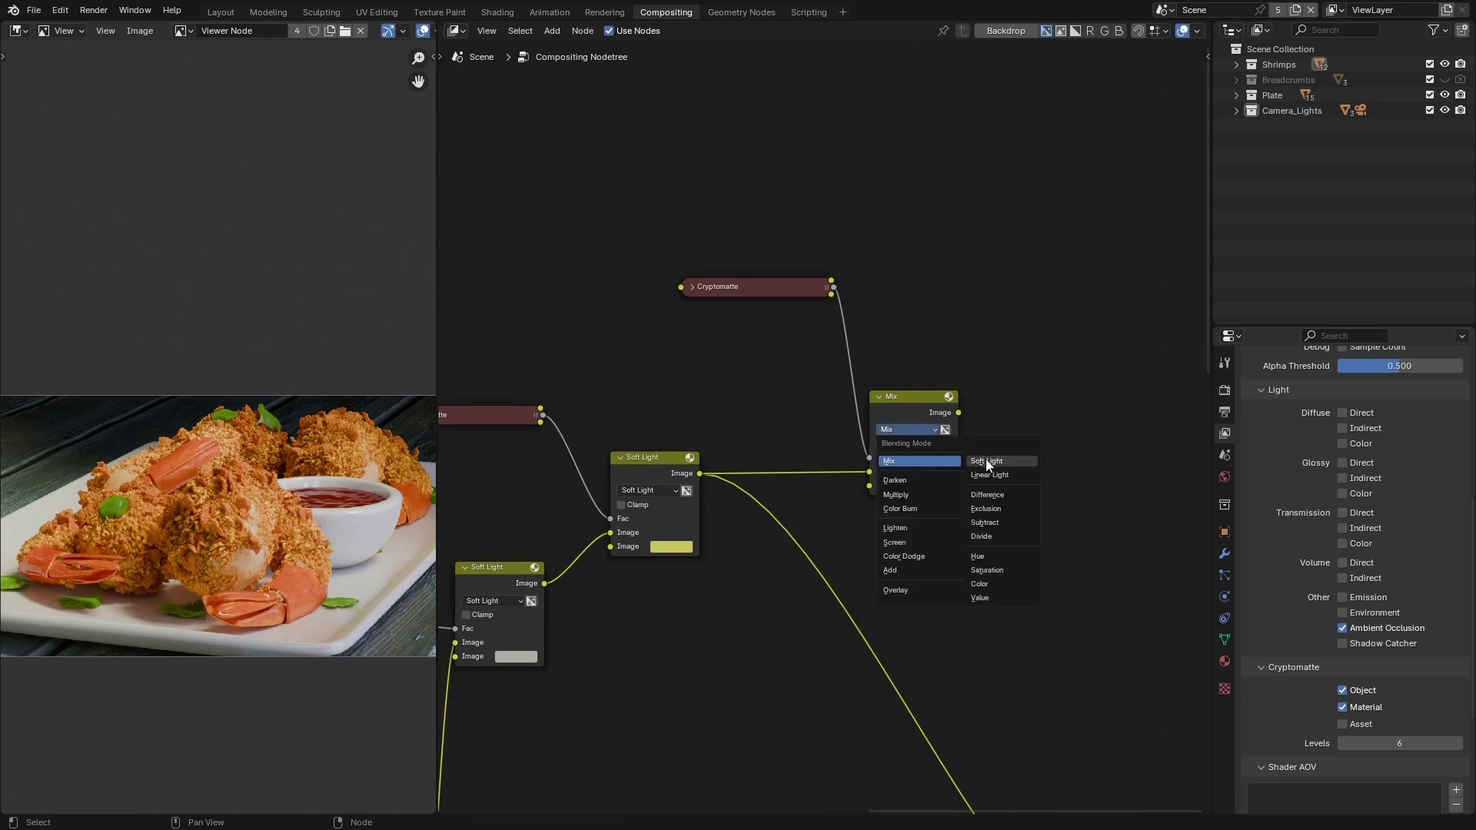
{"action": "left_click", "coordinate": [986, 461]}
{"action": "left_click", "coordinate": [920, 398]}
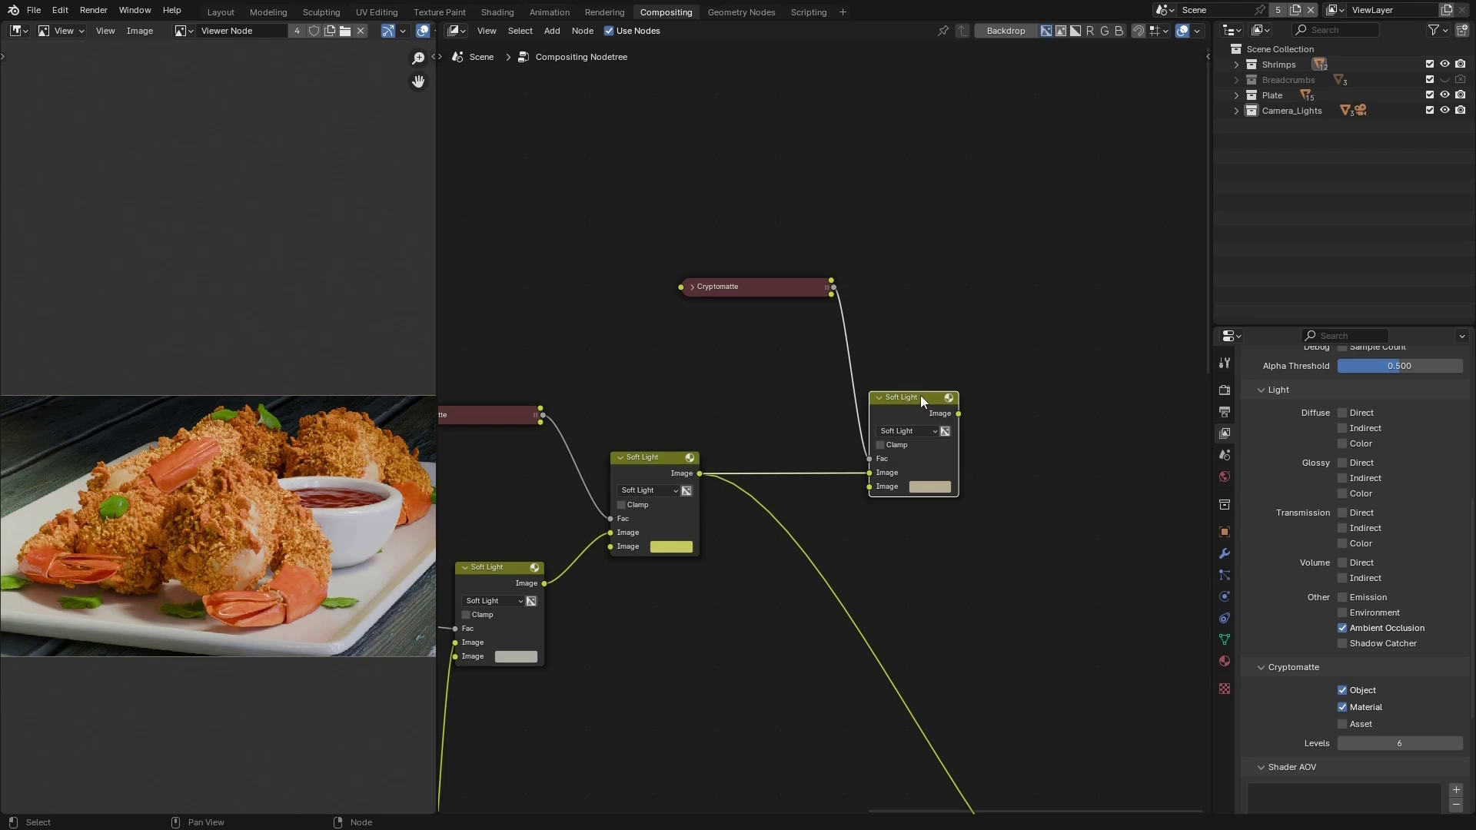
{"action": "left_click", "coordinate": [920, 395], "text": "ctrl+shift"}
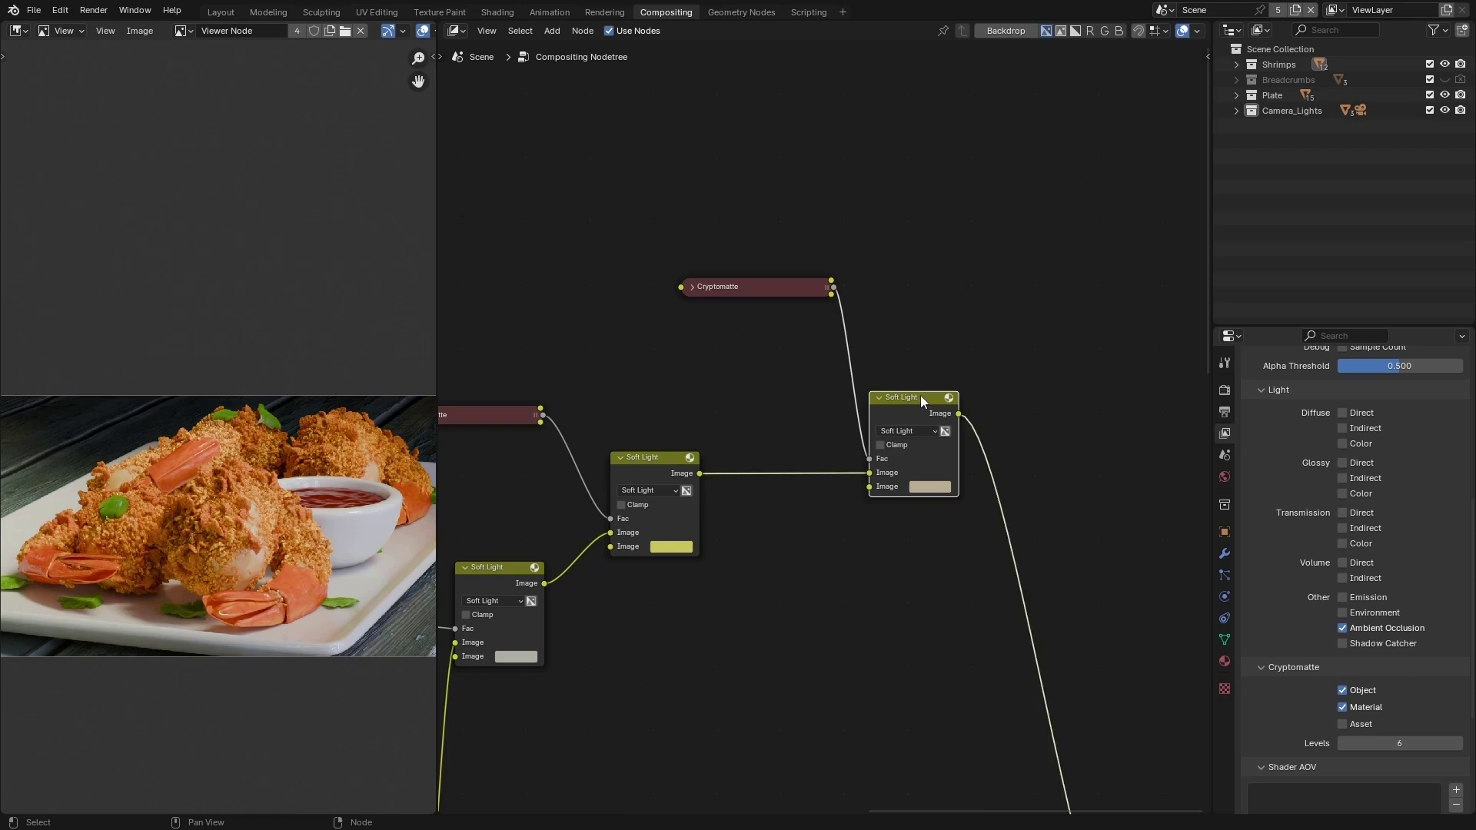
Step: Compare the render with the new Soft Light node muted and unmuted, examining the two selected shrimps up close
{"action": "key", "text": "m"}
{"action": "key", "text": "m"}
{"action": "scroll", "coordinate": [104, 527], "scroll_direction": "up", "scroll_amount": 2}
{"action": "scroll", "coordinate": [149, 544], "scroll_direction": "down", "scroll_amount": 1}
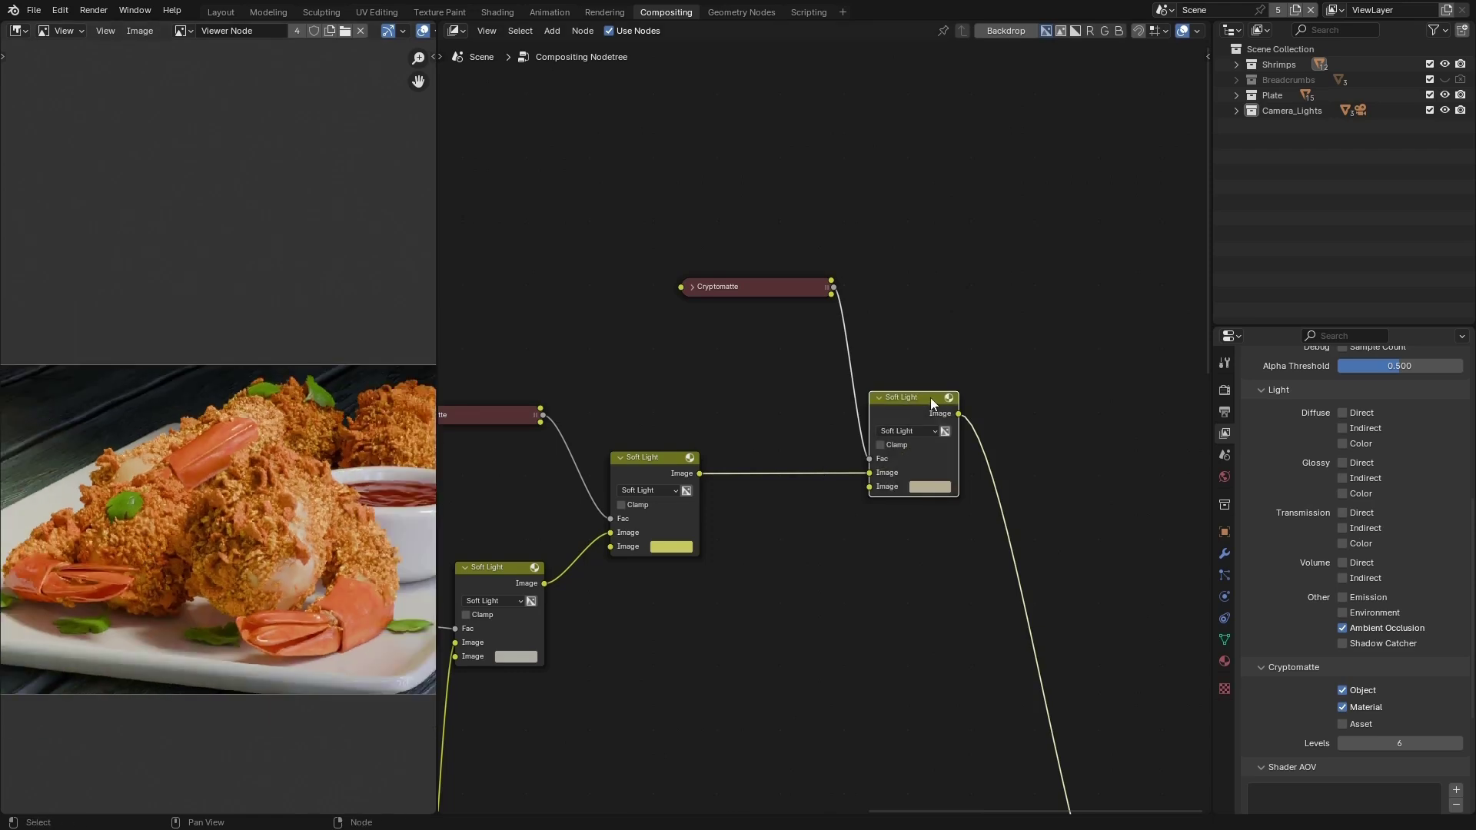
{"action": "key", "text": "m"}
{"action": "key", "text": "m"}
{"action": "key", "text": "m"}
{"action": "key", "text": "m"}
{"action": "key", "text": "m"}
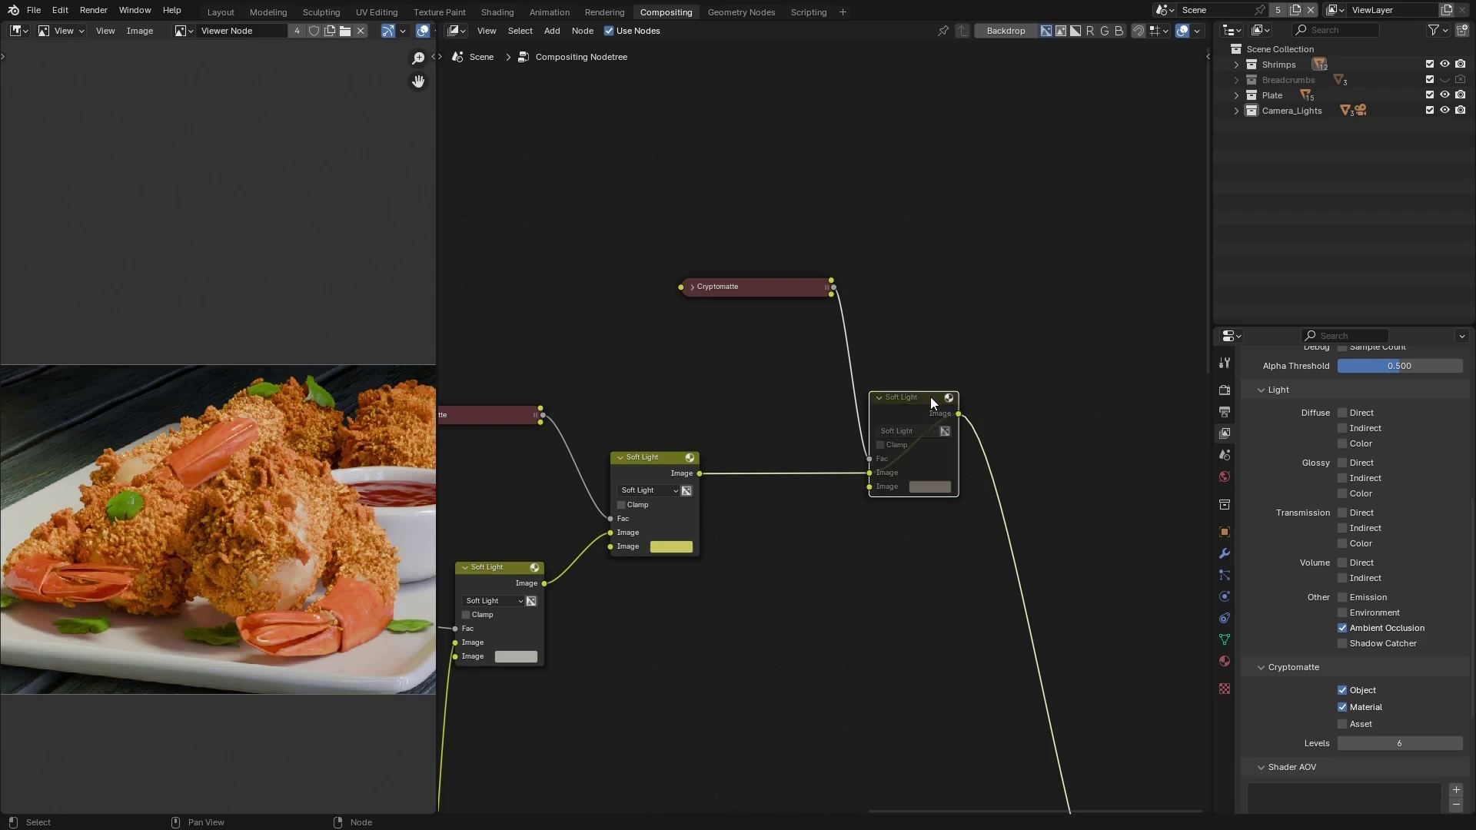
{"action": "key", "text": "m"}
{"action": "scroll", "coordinate": [226, 526], "scroll_direction": "down", "scroll_amount": 2}
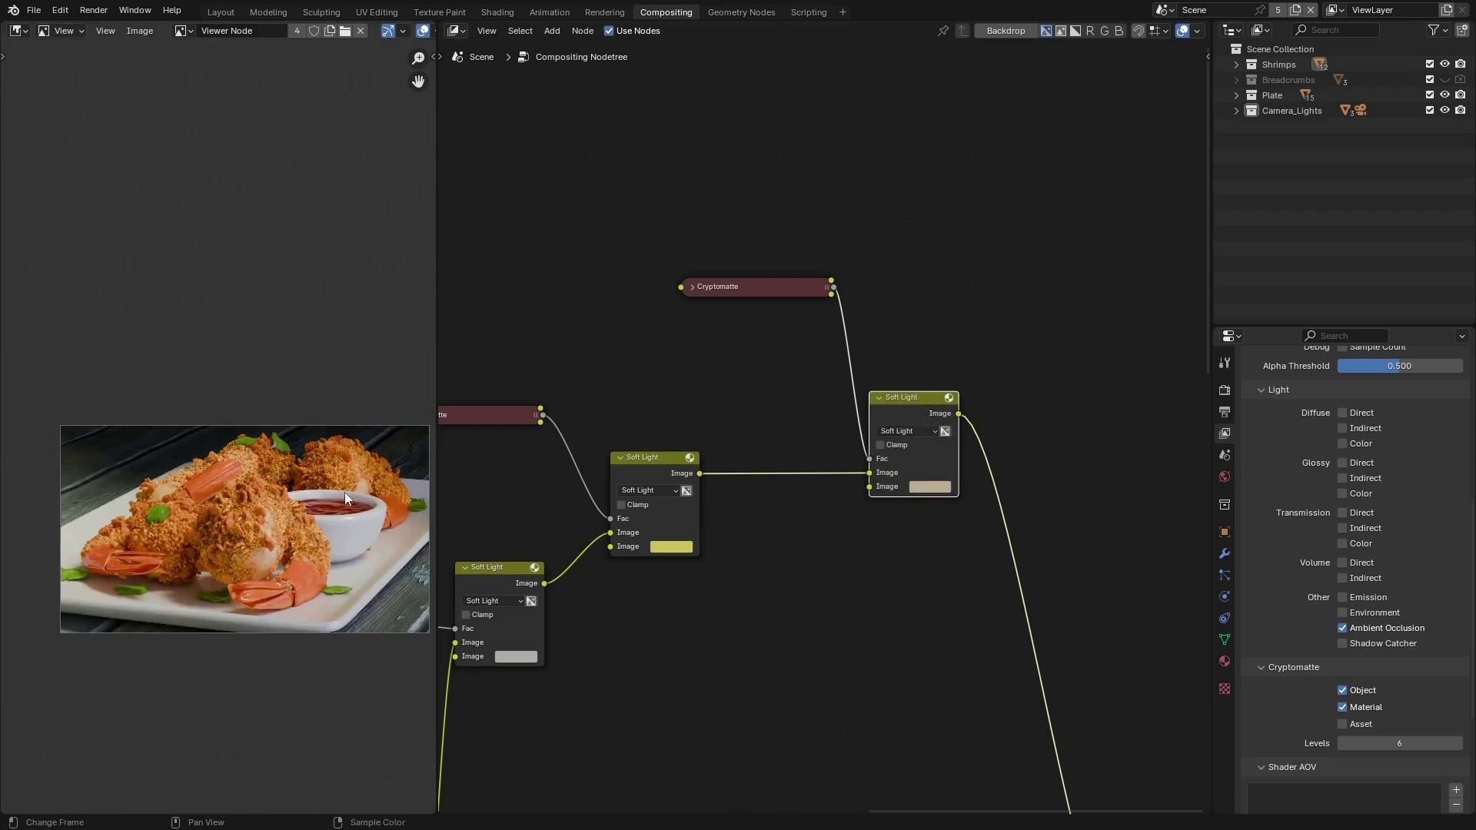
{"action": "scroll", "coordinate": [116, 473], "scroll_direction": "up", "scroll_amount": 3}
Step: Add another Mix Color node after the beige Soft Light node and connect that node's output to its first Image
{"action": "scroll", "coordinate": [618, 334], "scroll_direction": "down", "scroll_amount": 5}
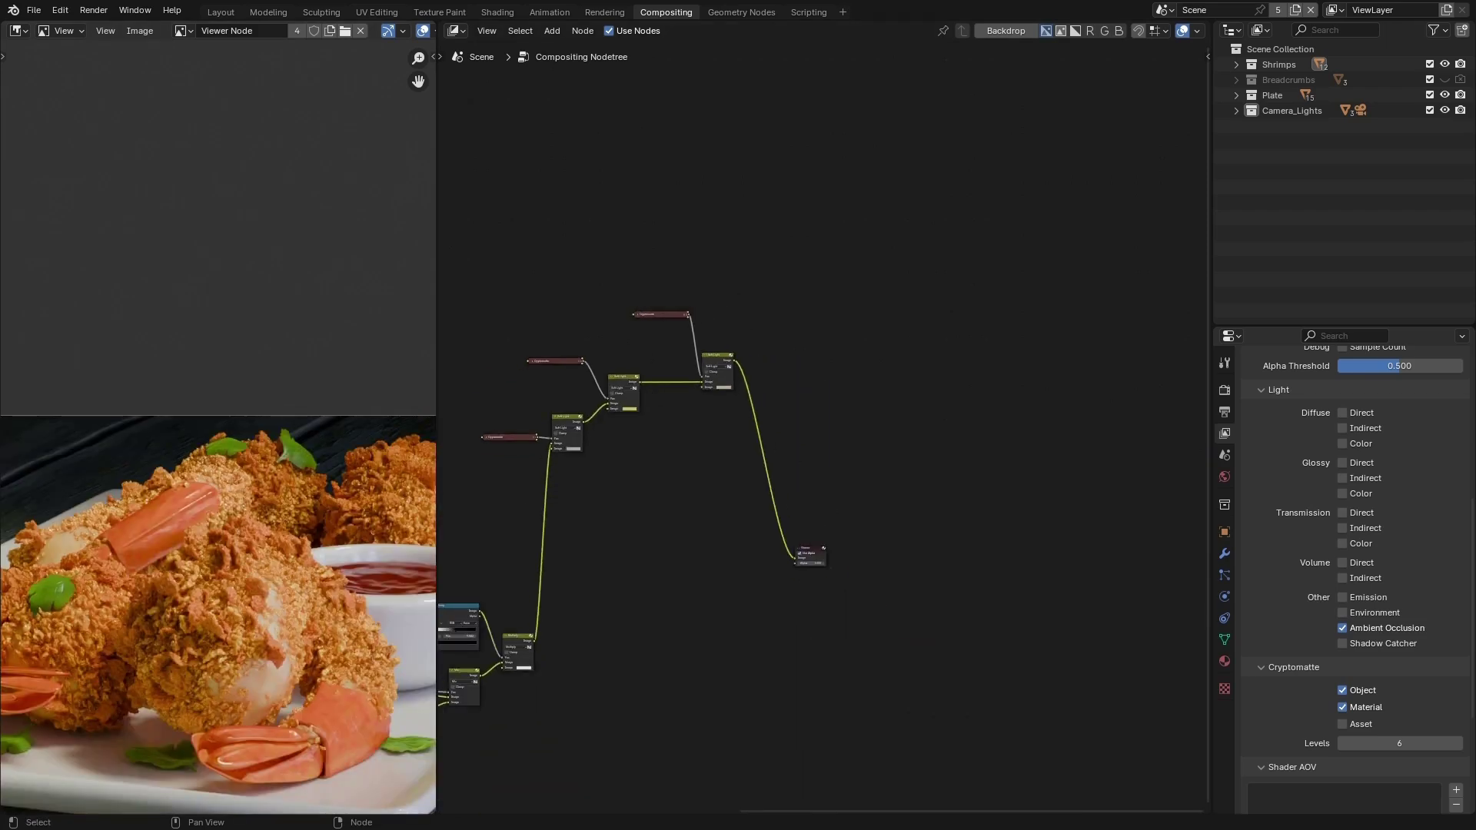
{"action": "key", "text": "shift+a"}
{"action": "type", "text": "mix"}
{"action": "key", "text": "Return"}
{"action": "left_click", "coordinate": [769, 361]}
{"action": "scroll", "coordinate": [765, 365], "scroll_direction": "up", "scroll_amount": 7}
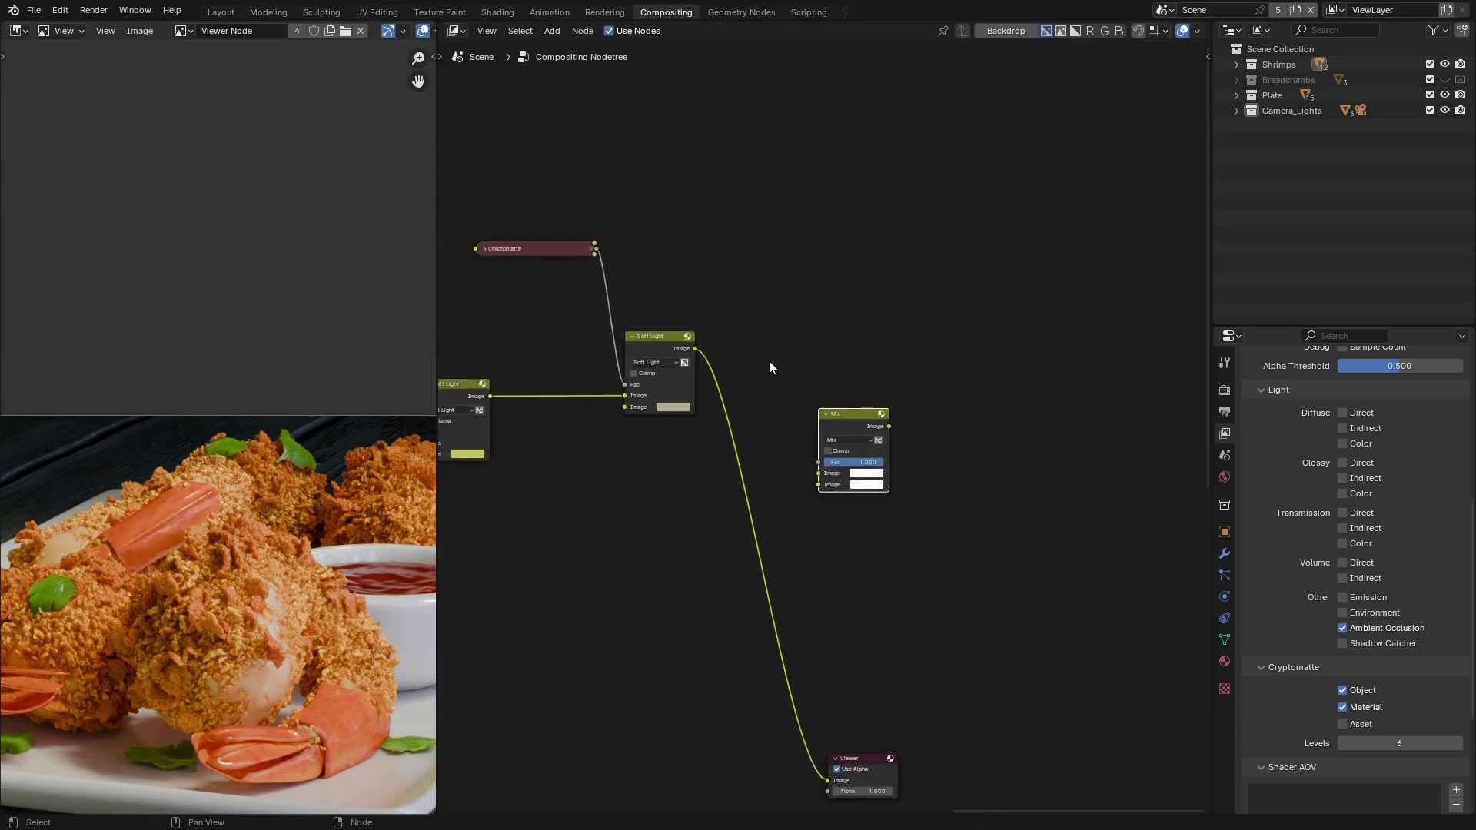
{"action": "left_click_drag", "start_coordinate": [665, 347], "coordinate": [845, 549]}
{"action": "scroll", "coordinate": [803, 431], "scroll_direction": "down", "scroll_amount": 2}
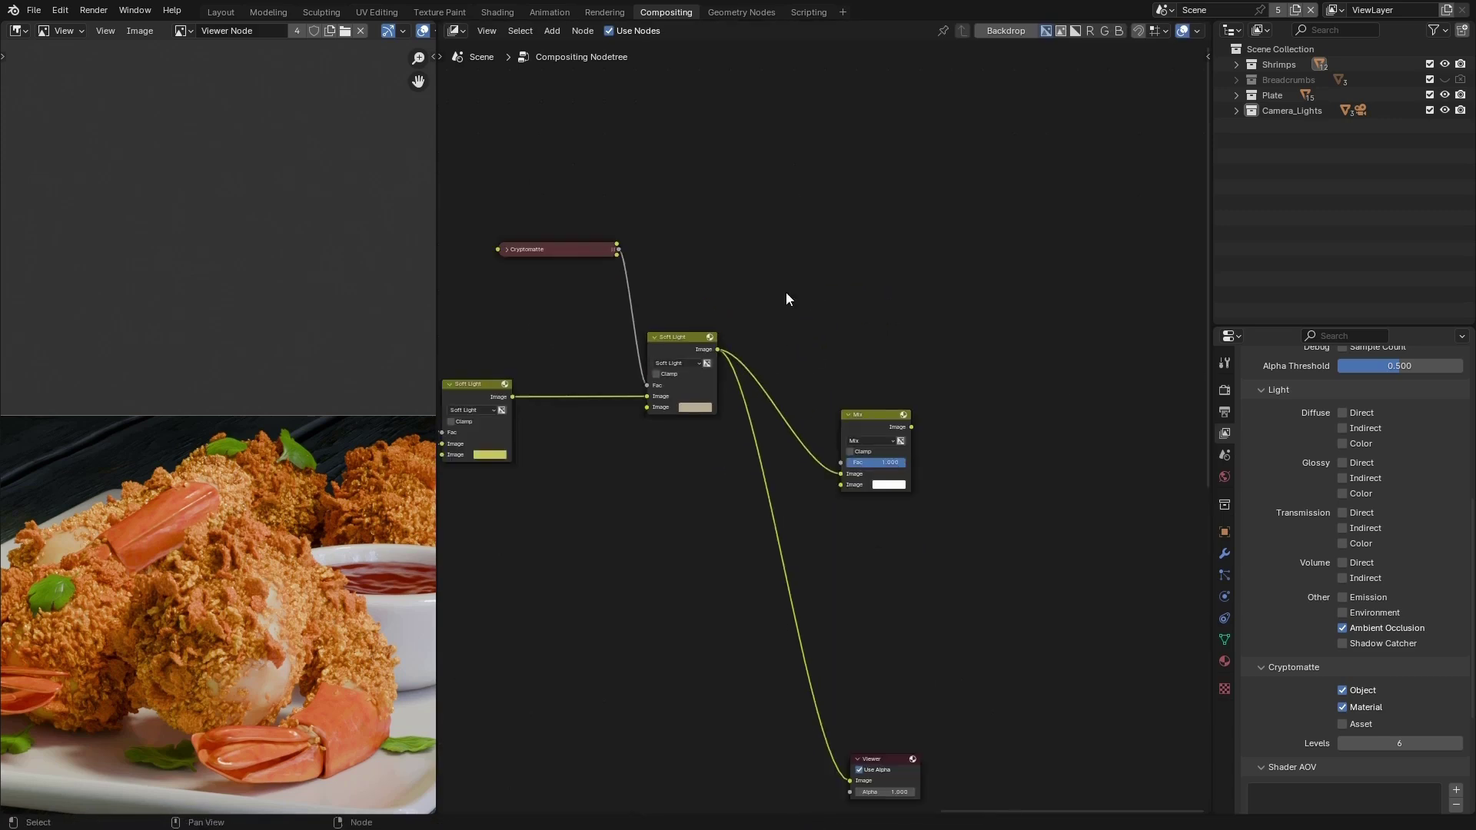
Step: Add a fourth Cryptomatte node above the new Mix node and pick Shrimp.004 in the render as its matte
{"action": "key", "text": "F3"}
{"action": "type", "text": "cr"}
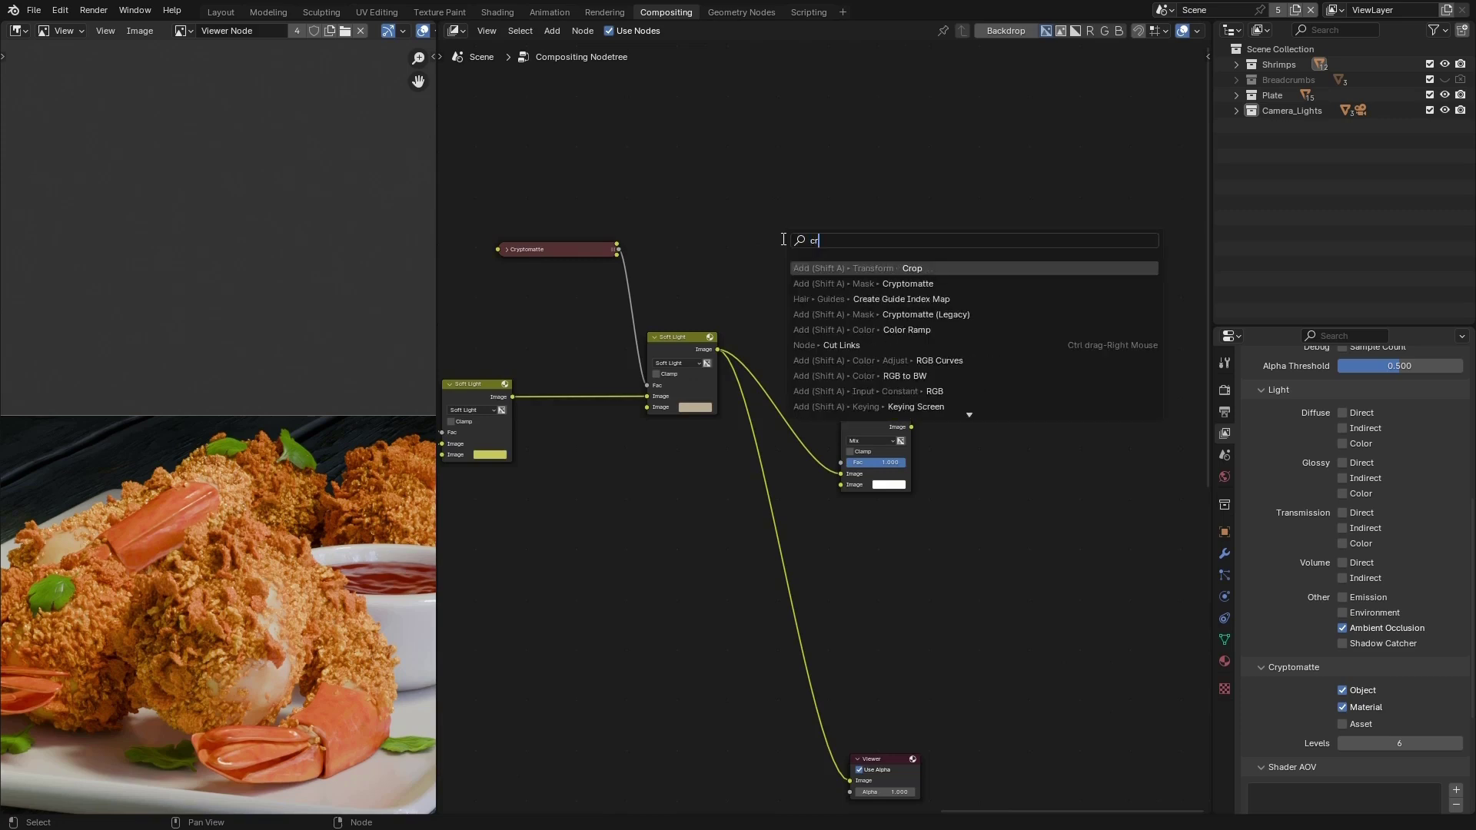
{"action": "left_click", "coordinate": [876, 284]}
{"action": "left_click", "coordinate": [878, 339]}
{"action": "scroll", "coordinate": [878, 339], "scroll_direction": "up", "scroll_amount": 2}
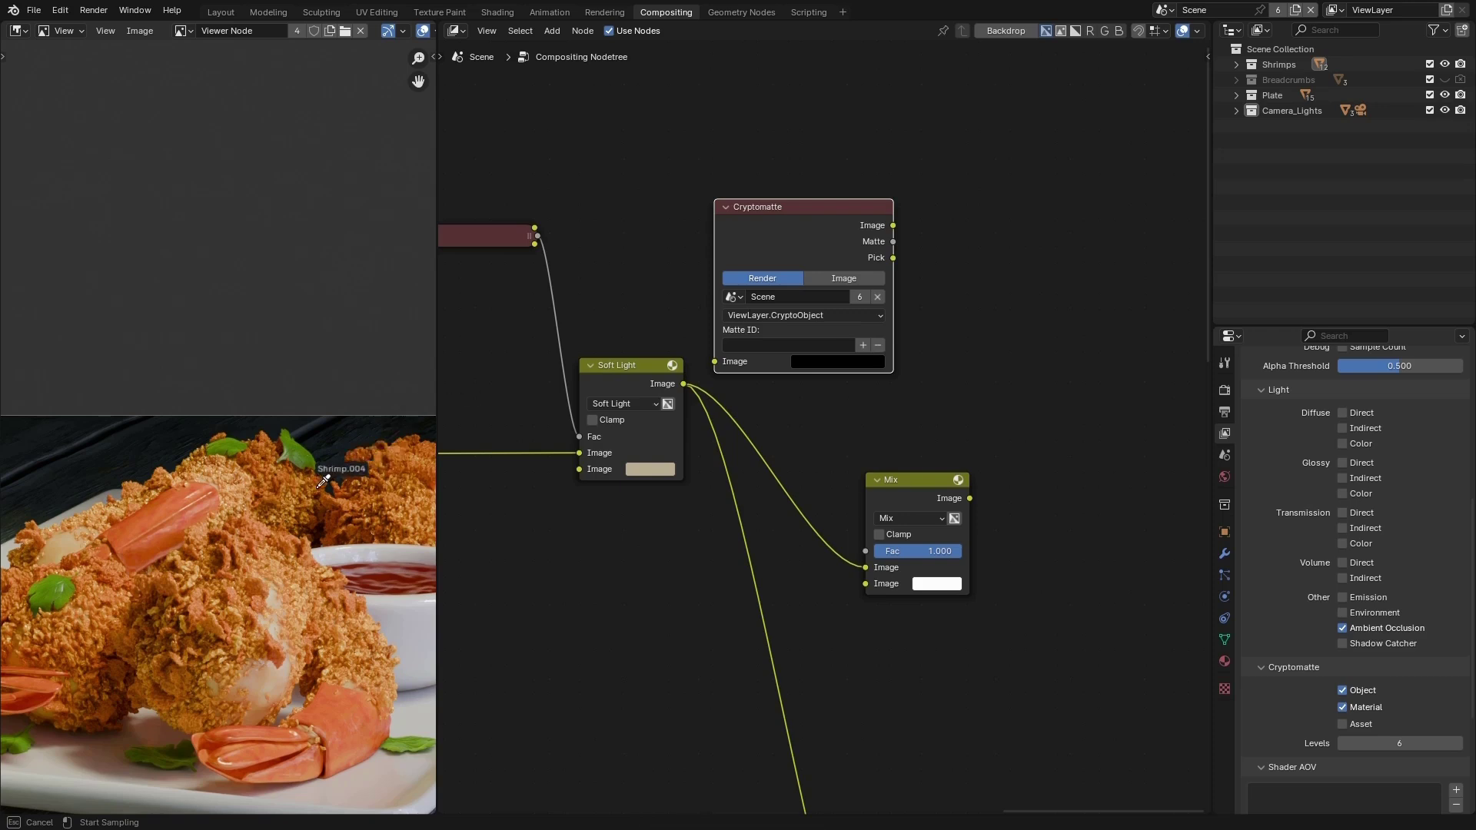
{"action": "left_click", "coordinate": [291, 481]}
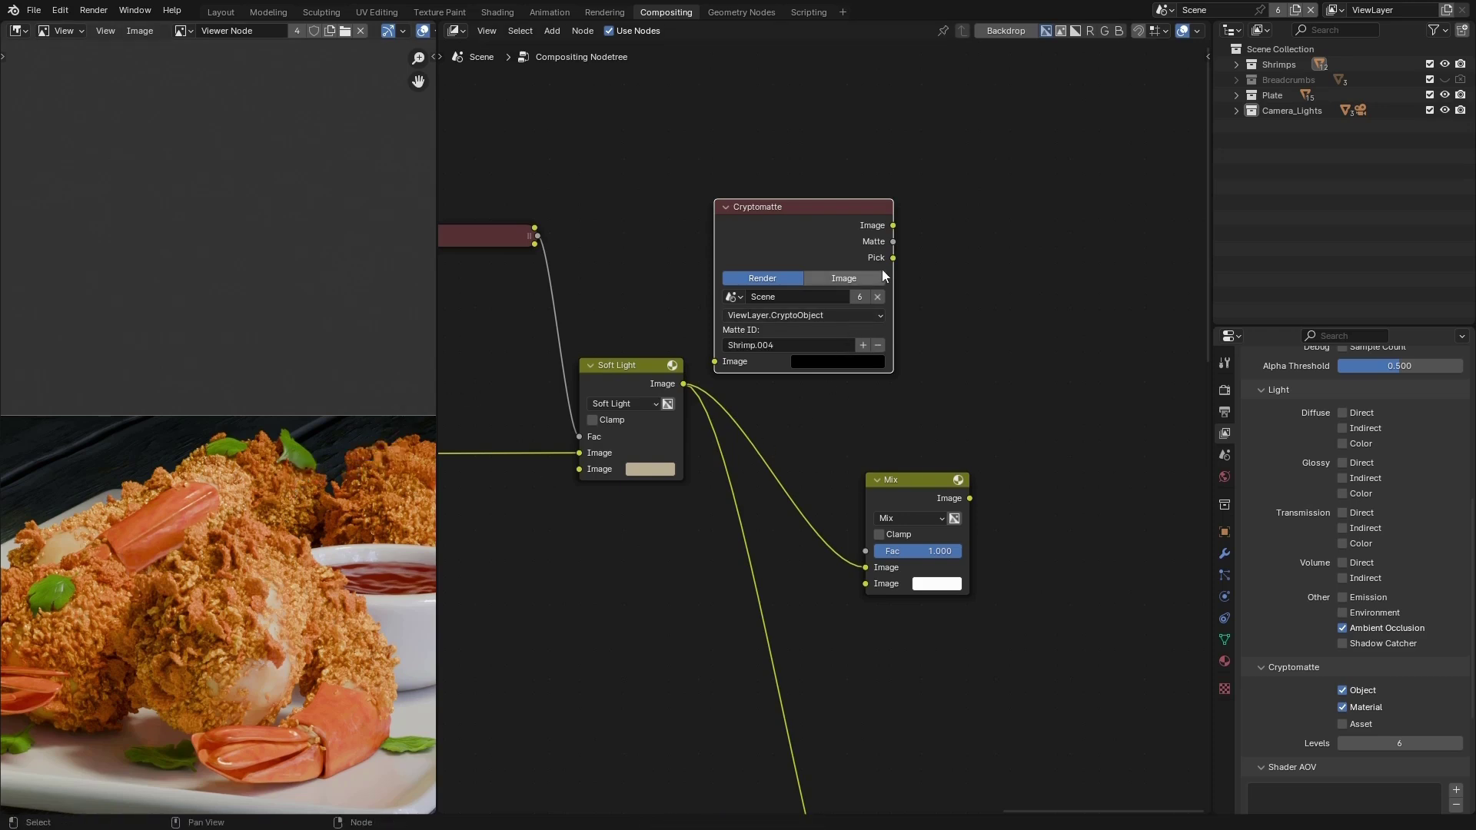
Step: Connect the Shrimp.004 Cryptomatte's Matte to the new Mix node's Fac, then collapse and reposition the Cryptomatte node
{"action": "left_click_drag", "start_coordinate": [893, 241], "coordinate": [864, 551]}
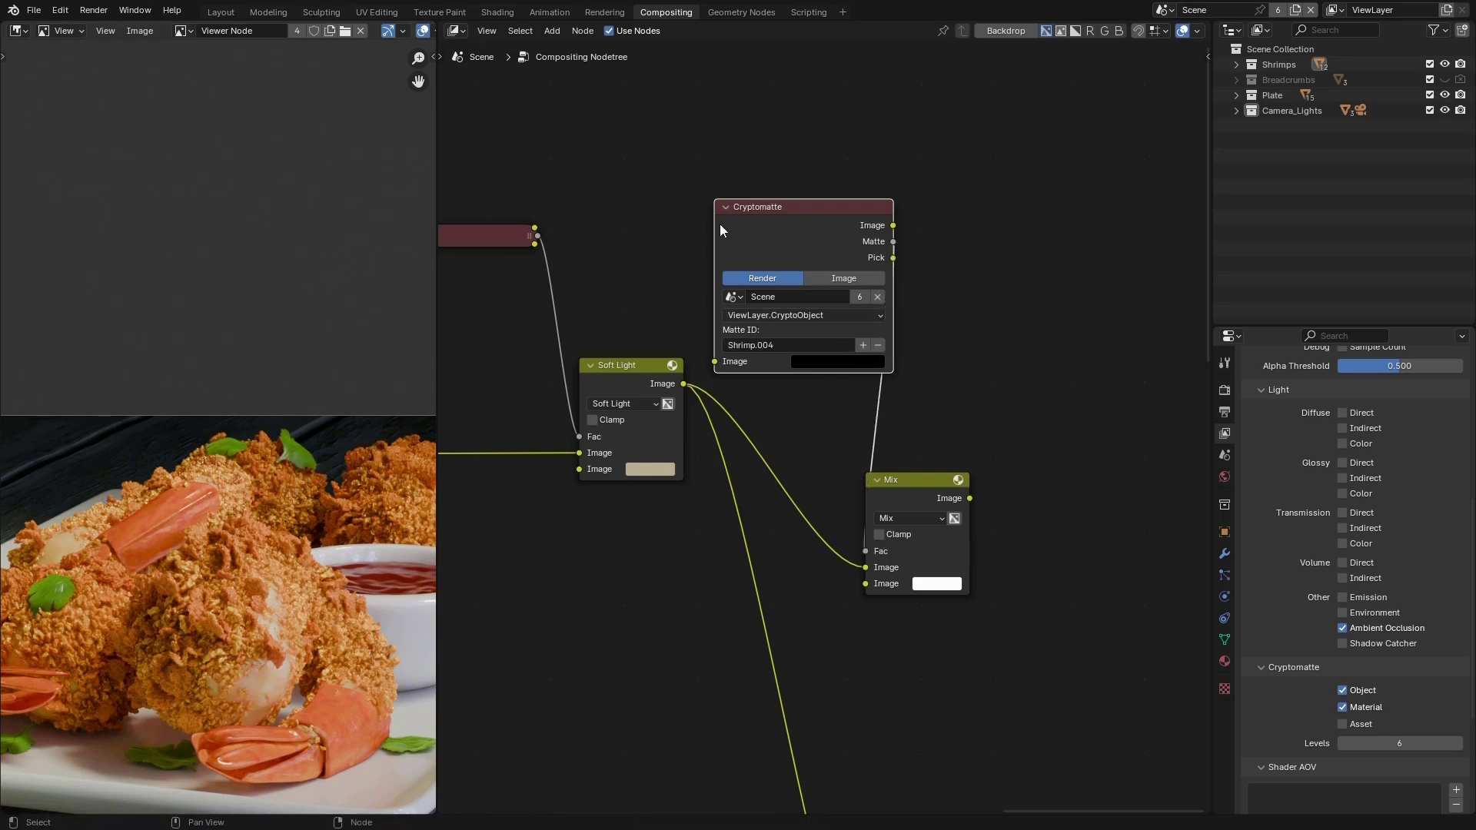
{"action": "left_click", "coordinate": [725, 206]}
{"action": "left_click_drag", "start_coordinate": [738, 207], "coordinate": [687, 299]}
Step: Set the Shrimp.004 Mix node to Soft Light with a warm tan second Image color, hex DEBB77, and preview the result
{"action": "left_click", "coordinate": [913, 519]}
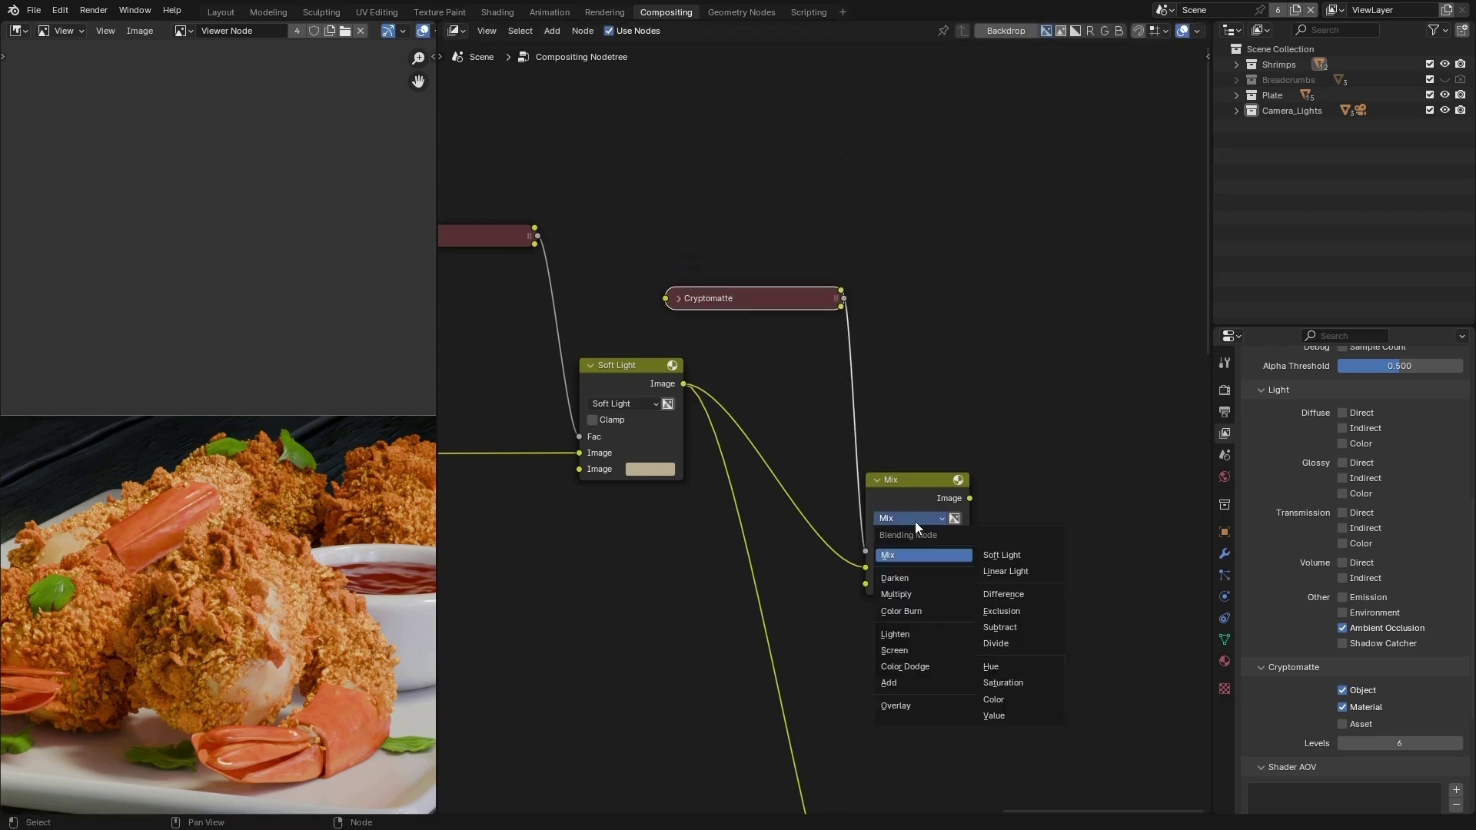
{"action": "left_click", "coordinate": [1001, 560]}
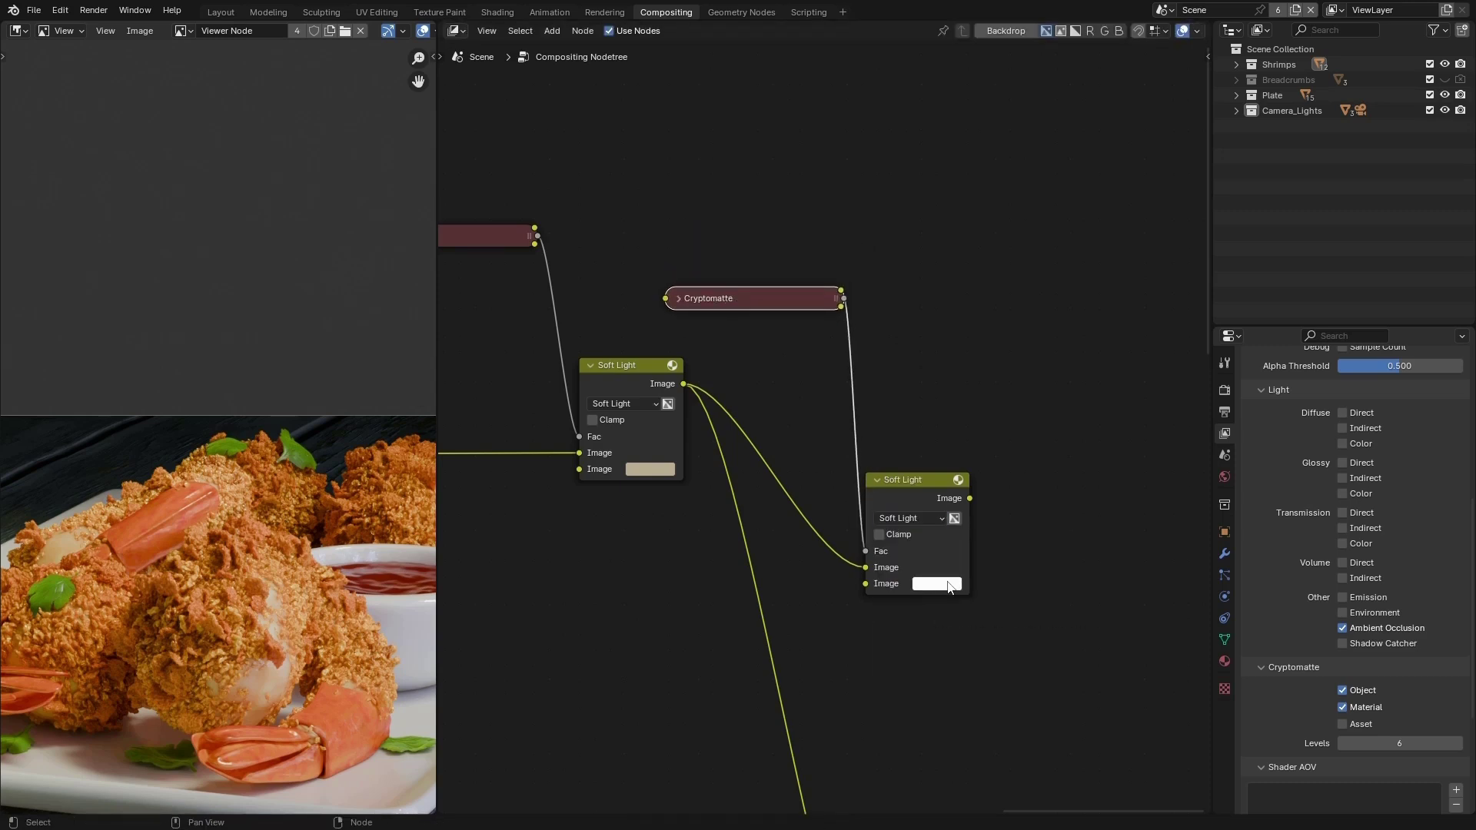
{"action": "left_click", "coordinate": [938, 583]}
{"action": "left_click", "coordinate": [1044, 515]}
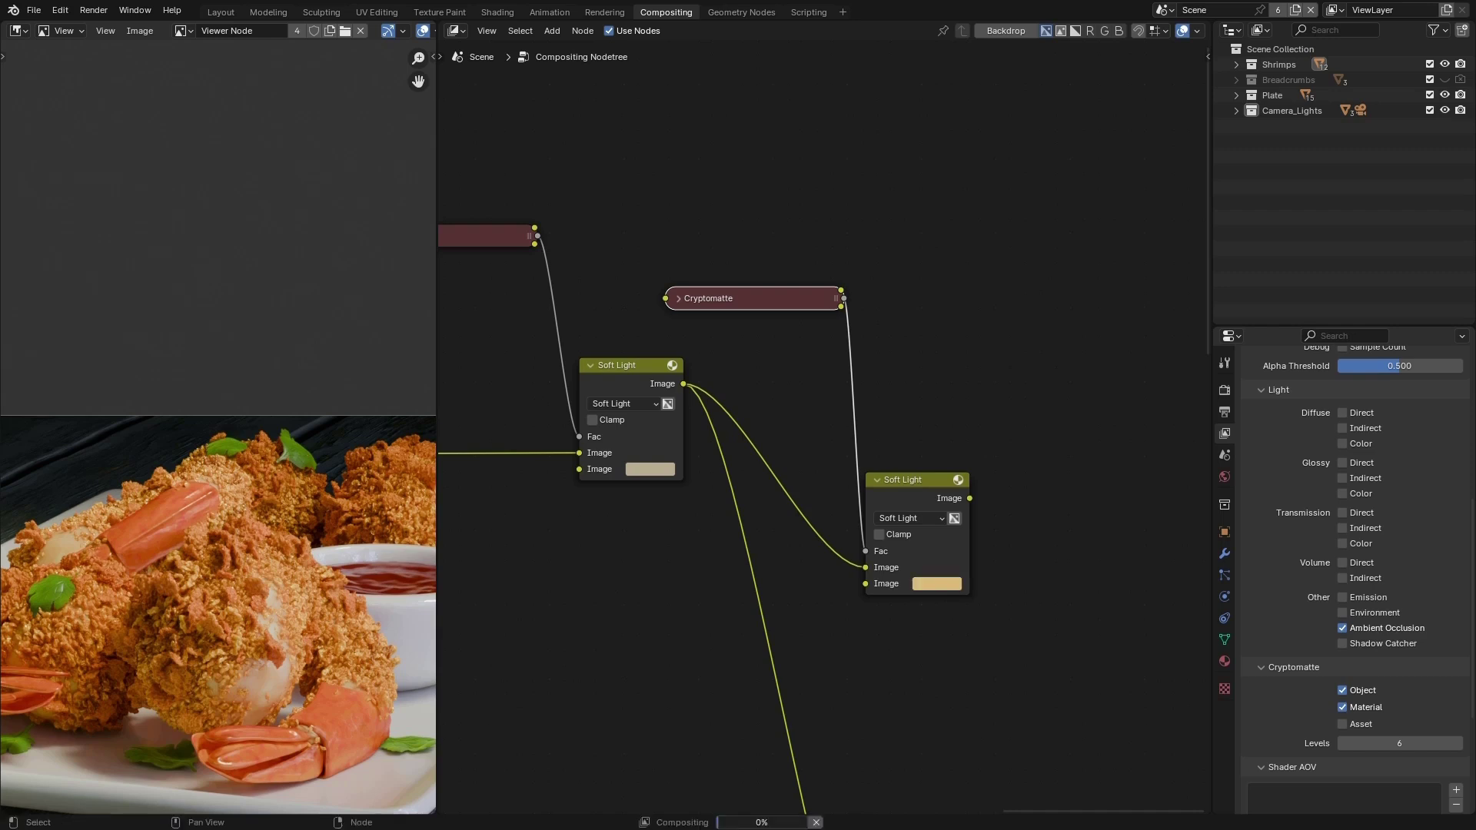
{"action": "left_click", "coordinate": [926, 589]}
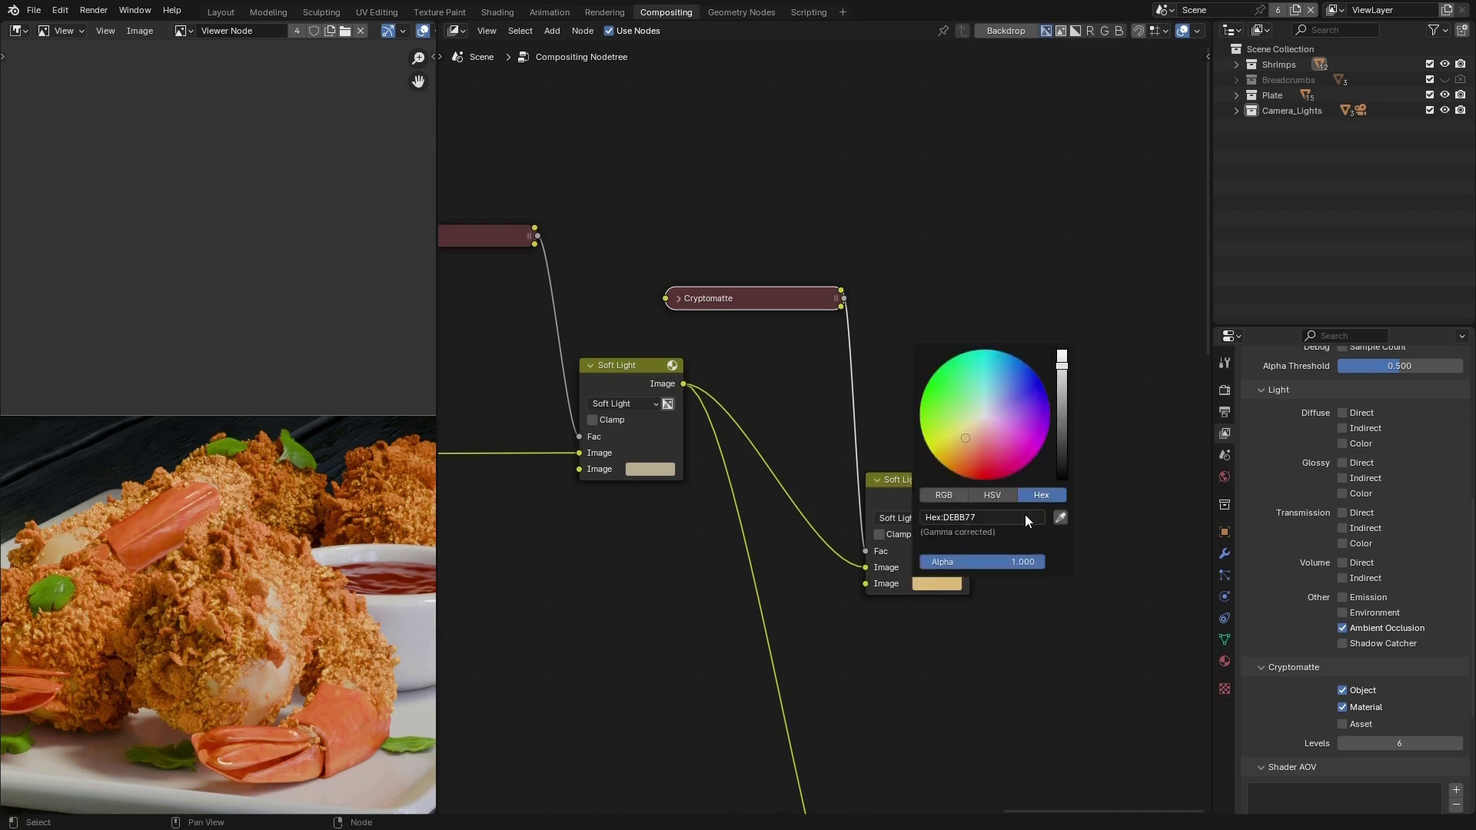
{"action": "left_click", "coordinate": [1025, 516]}
{"action": "key", "text": "Return"}
{"action": "scroll", "coordinate": [790, 512], "scroll_direction": "down", "scroll_amount": 2}
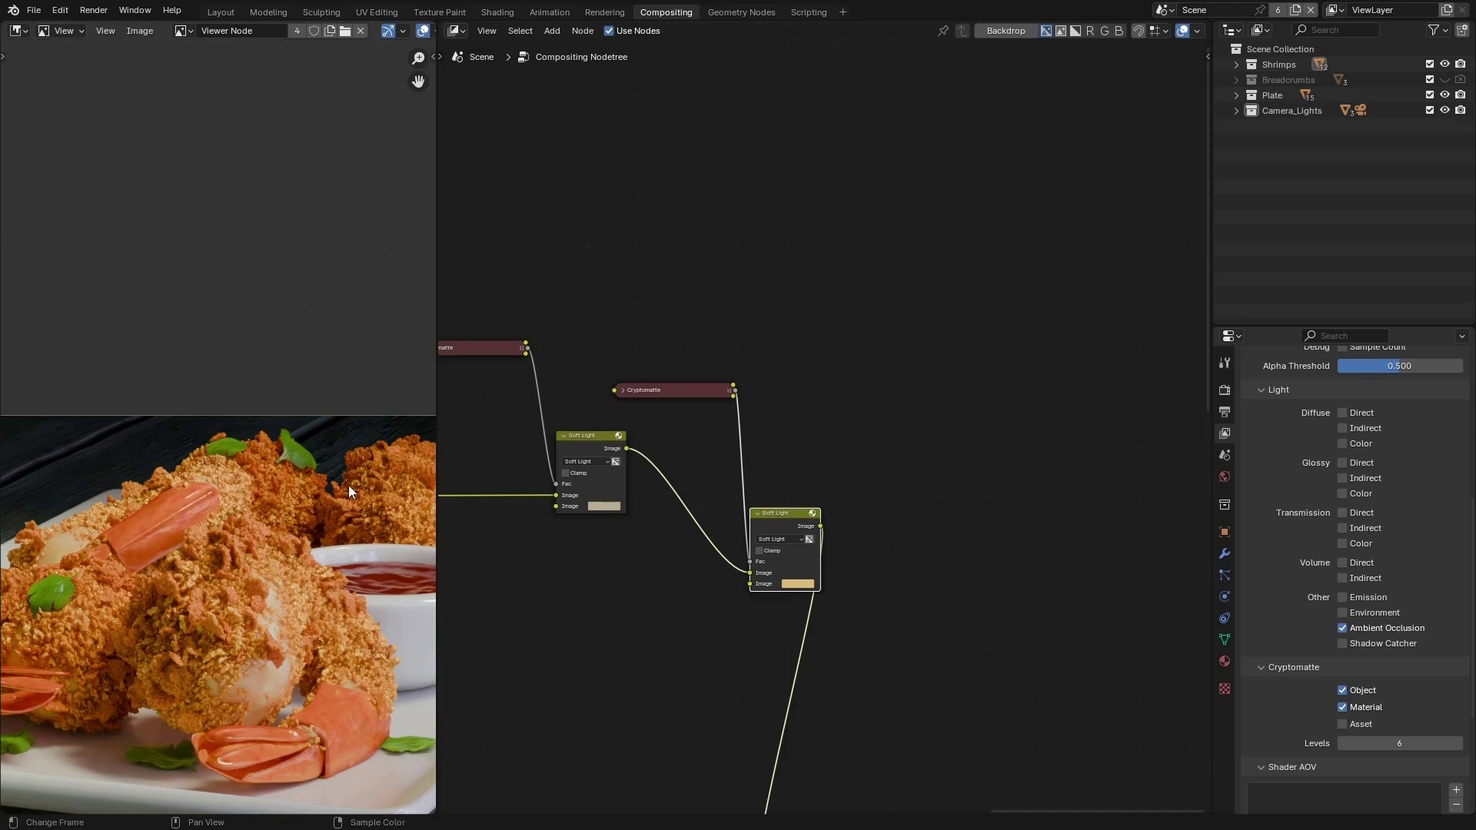
{"action": "scroll", "coordinate": [284, 477], "scroll_direction": "down", "scroll_amount": 3}
{"action": "scroll", "coordinate": [281, 482], "scroll_direction": "up", "scroll_amount": 1}
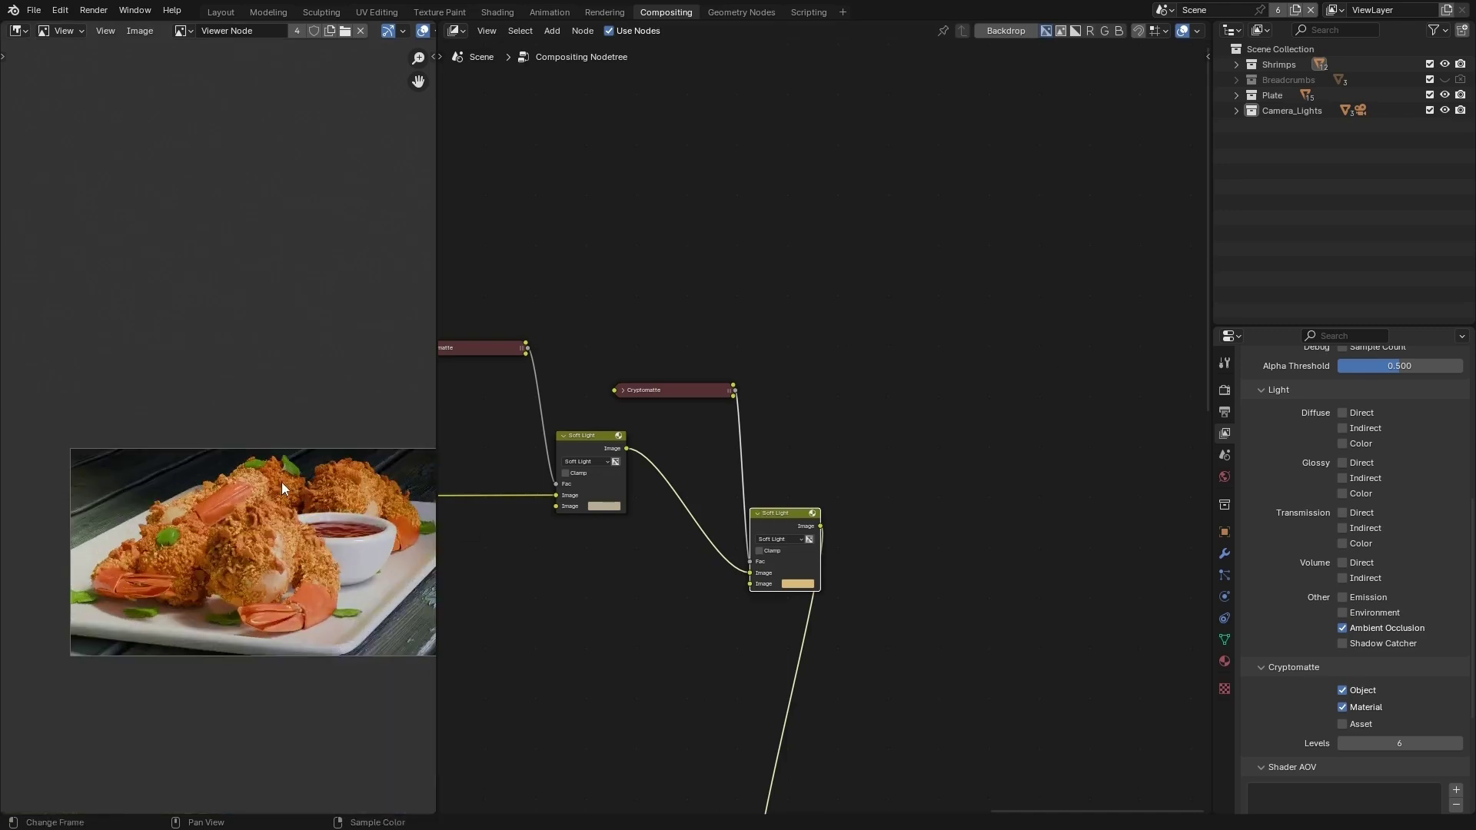
Step: Arrange the Soft Light and Cryptomatte nodes in a compact diagonal row with the Viewer further along, and save the file
{"action": "scroll", "coordinate": [833, 600], "scroll_direction": "down", "scroll_amount": 2}
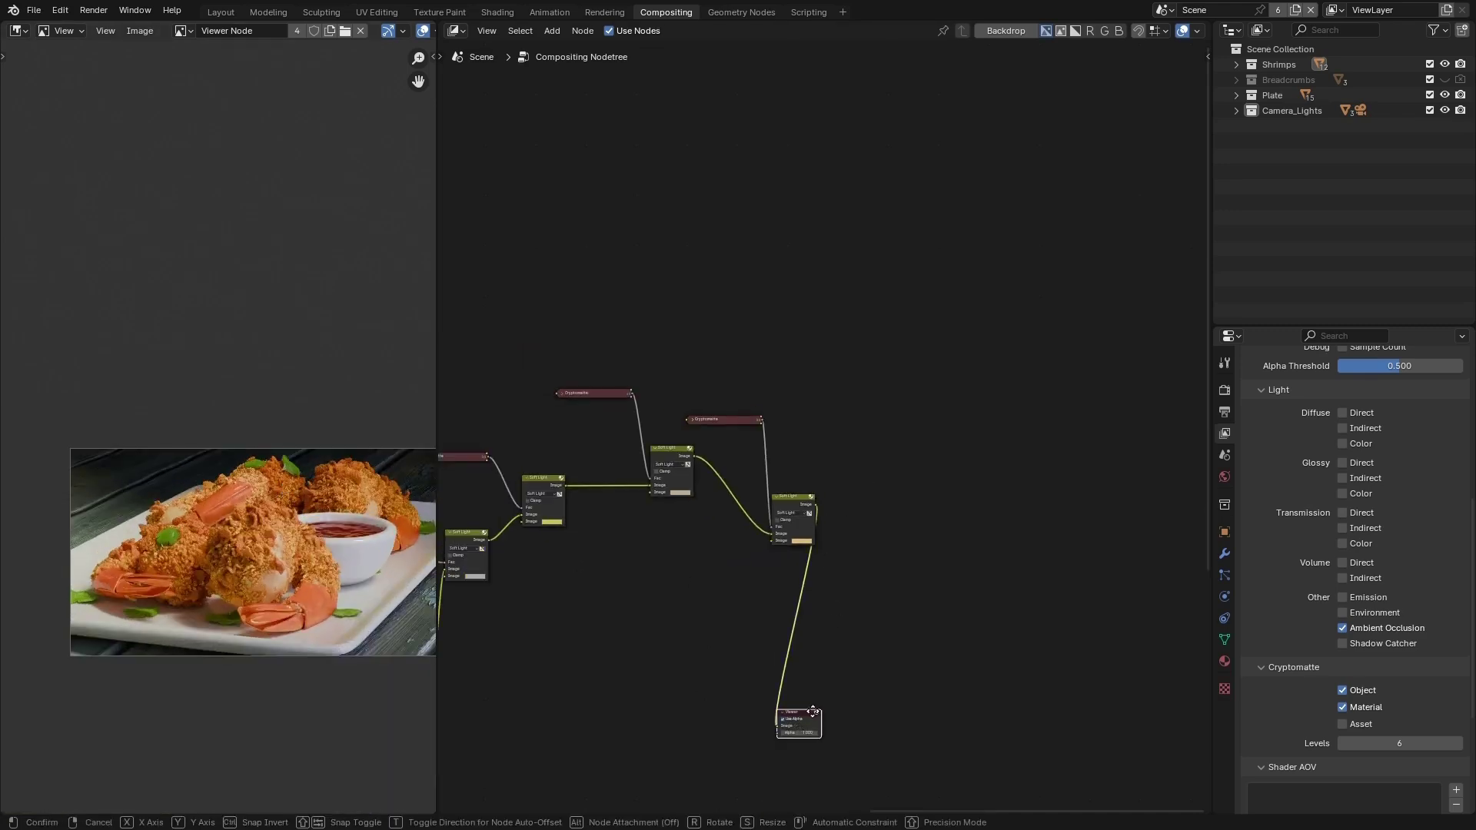
{"action": "left_click_drag", "start_coordinate": [793, 722], "coordinate": [1078, 621]}
{"action": "scroll", "coordinate": [892, 613], "scroll_direction": "down", "scroll_amount": 1}
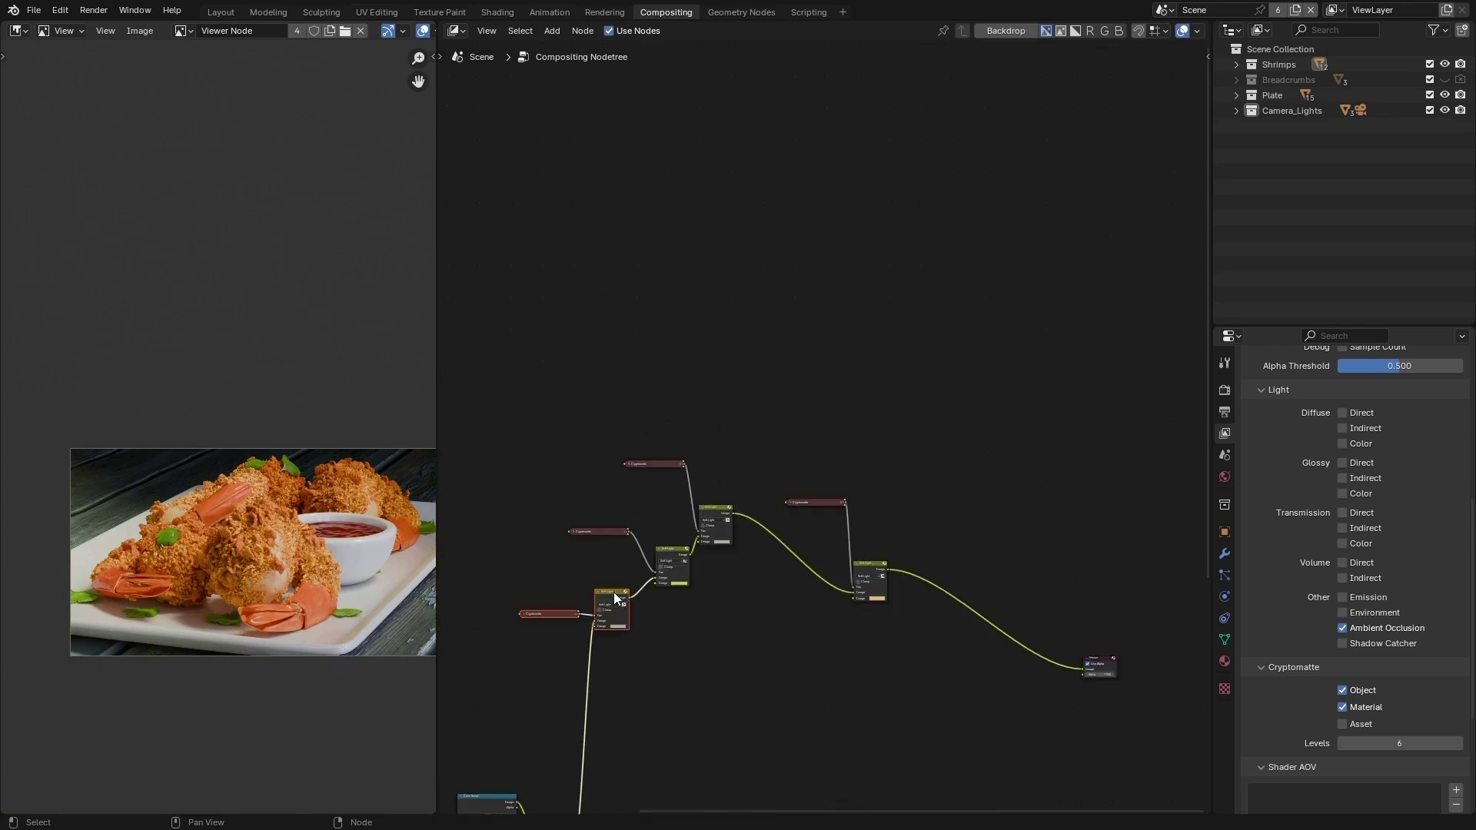
{"action": "left_click_drag", "start_coordinate": [613, 592], "coordinate": [624, 591]}
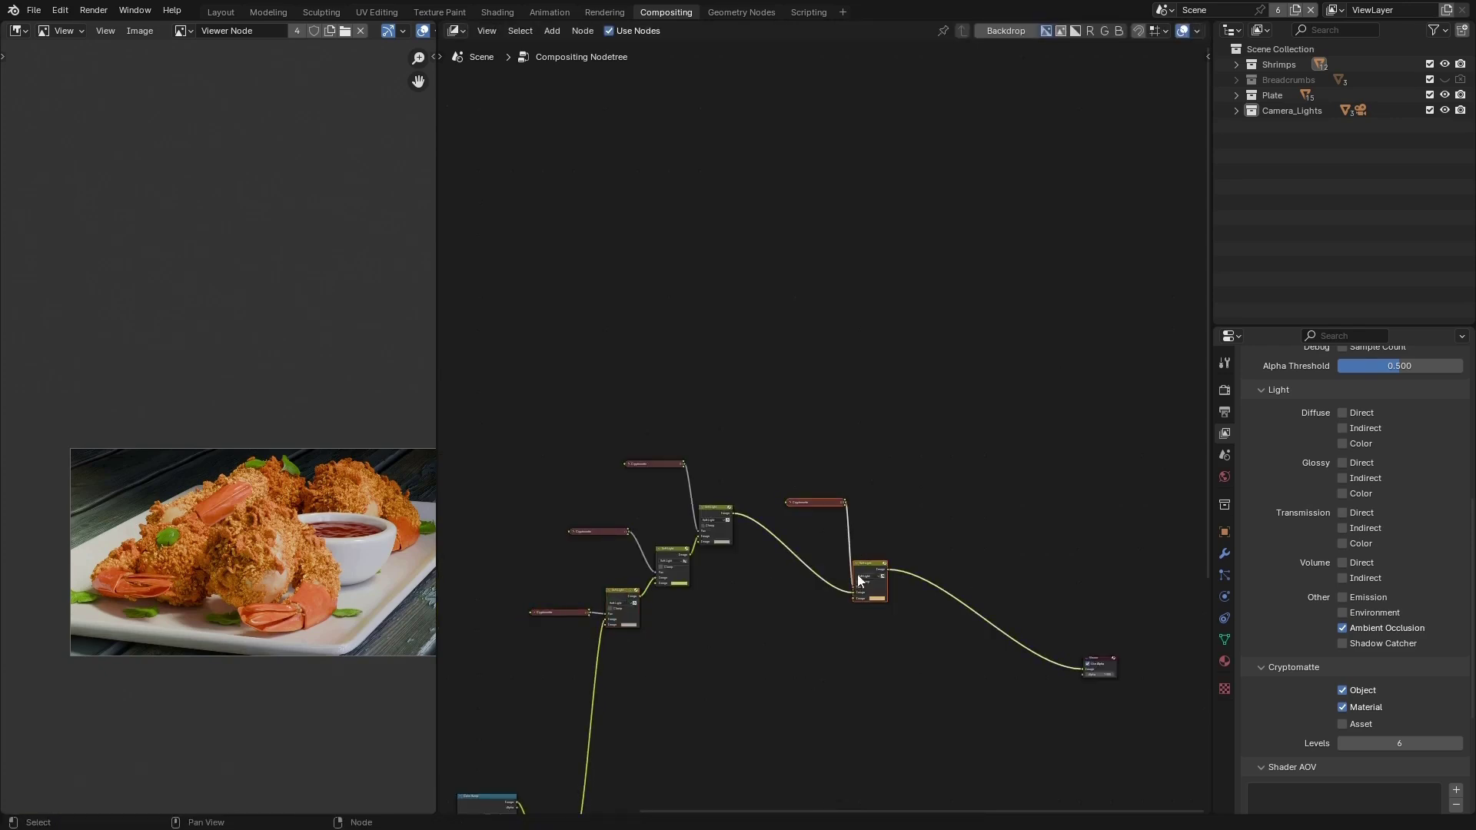
{"action": "left_click_drag", "start_coordinate": [868, 561], "coordinate": [767, 471]}
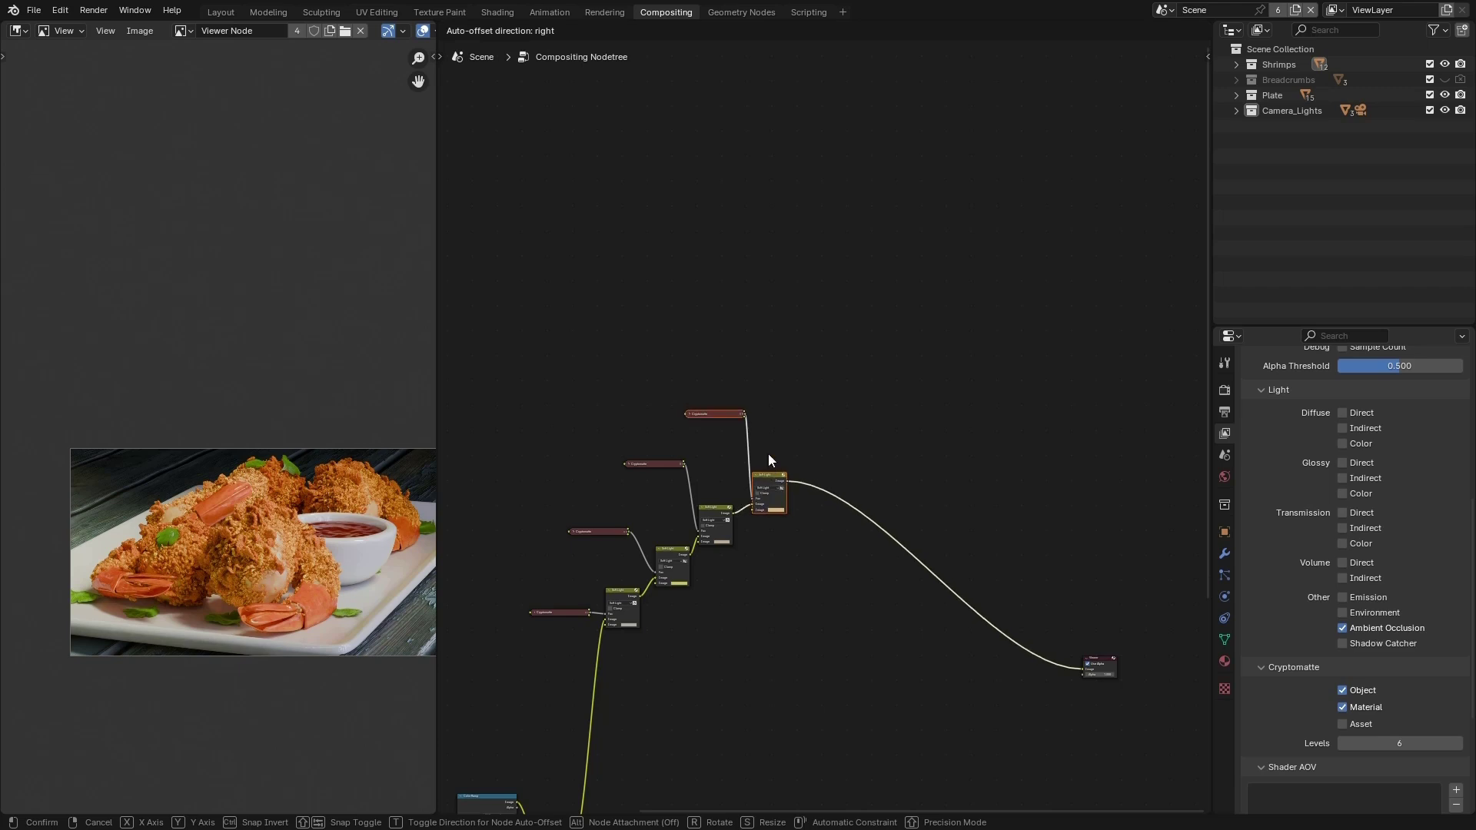
{"action": "middle_click_drag", "start_coordinate": [767, 470], "coordinate": [698, 393]}
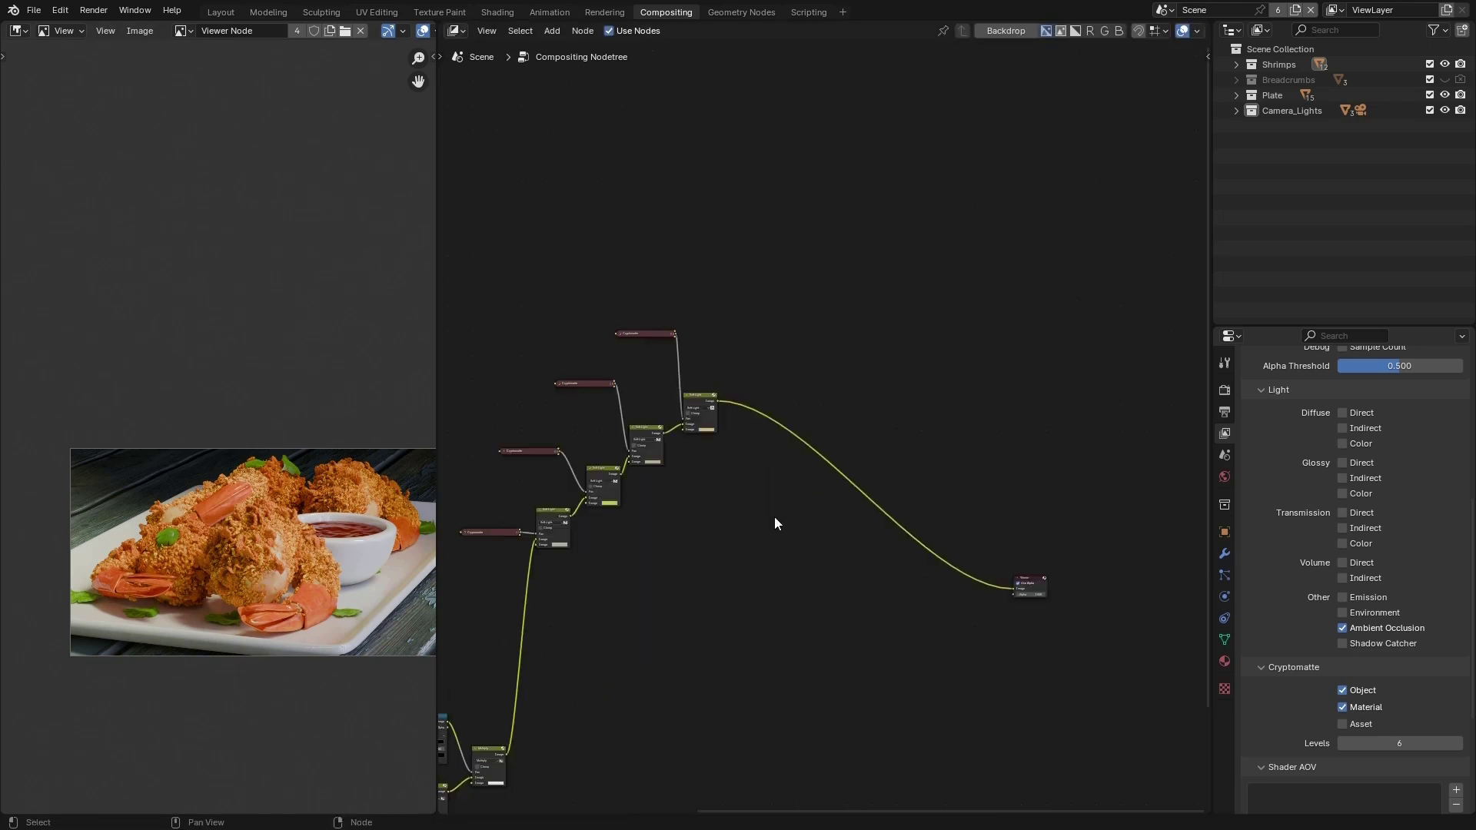
{"action": "key", "text": "ctrl+s"}
Step: Select the Camera in the Camera_Lights collection and open its lens and Depth of Field settings
{"action": "left_click", "coordinate": [1237, 112]}
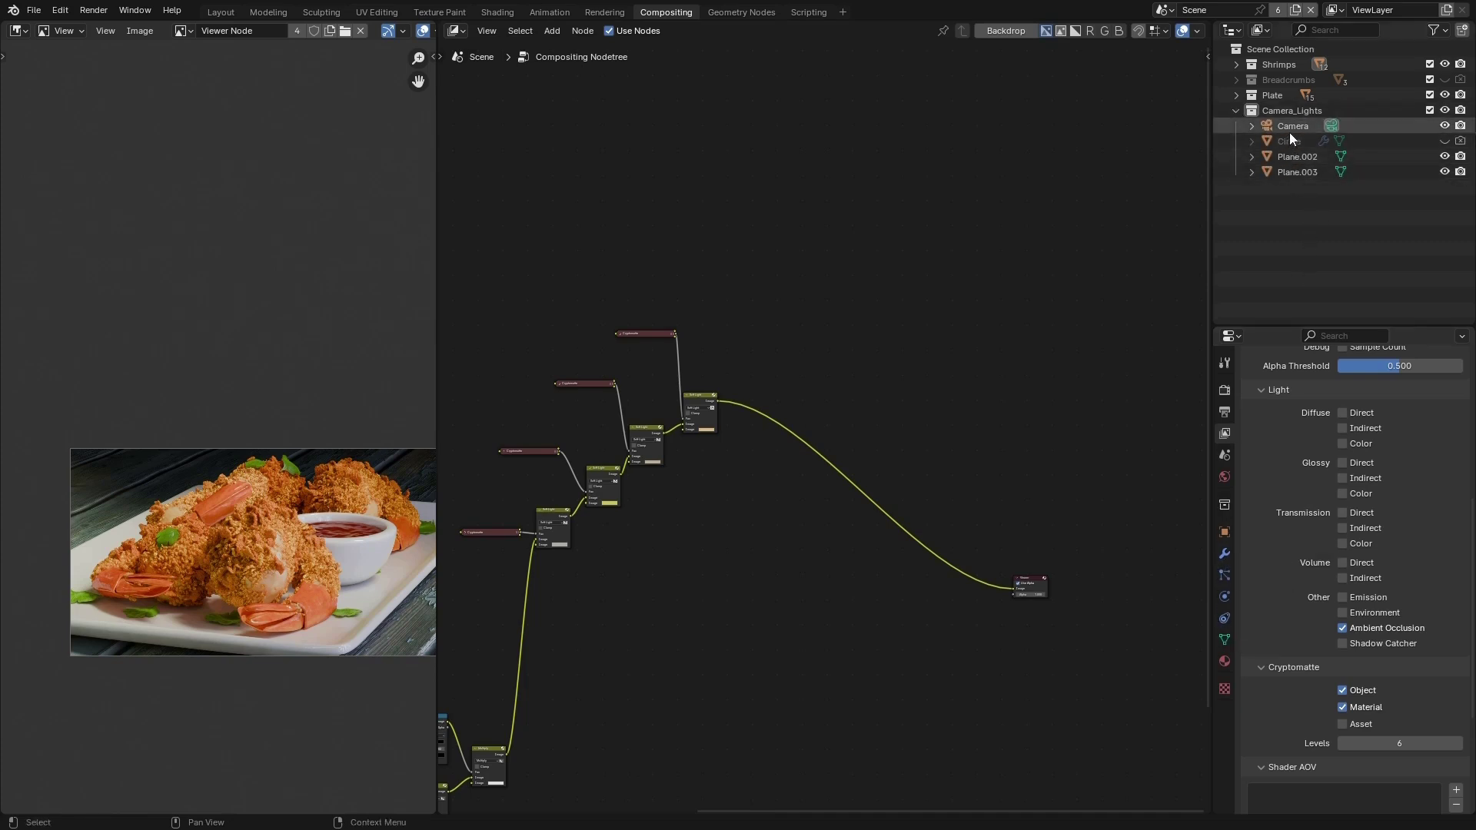
{"action": "left_click", "coordinate": [1266, 125]}
{"action": "left_click", "coordinate": [1236, 111]}
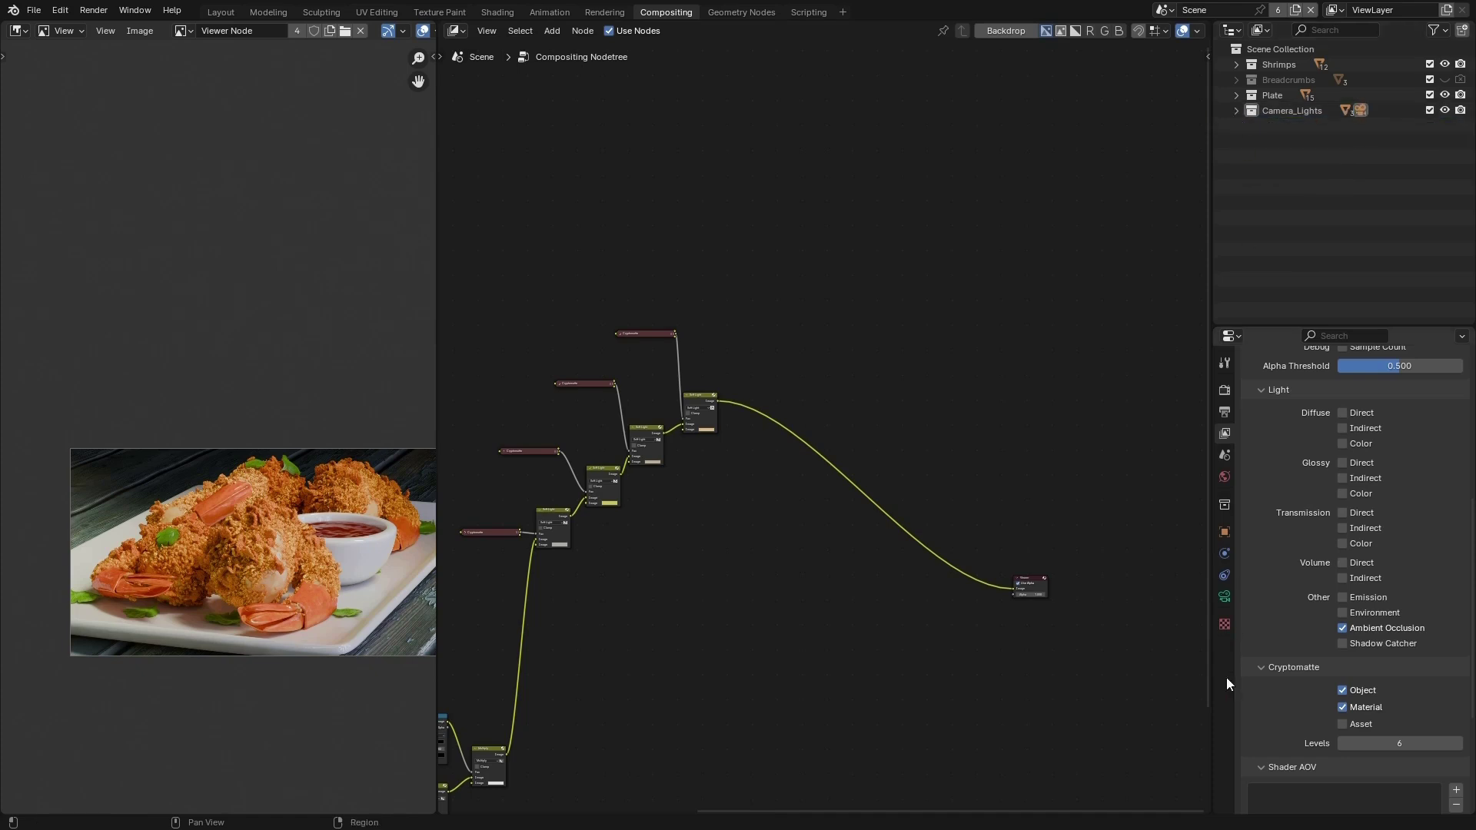
{"action": "left_click", "coordinate": [1225, 596]}
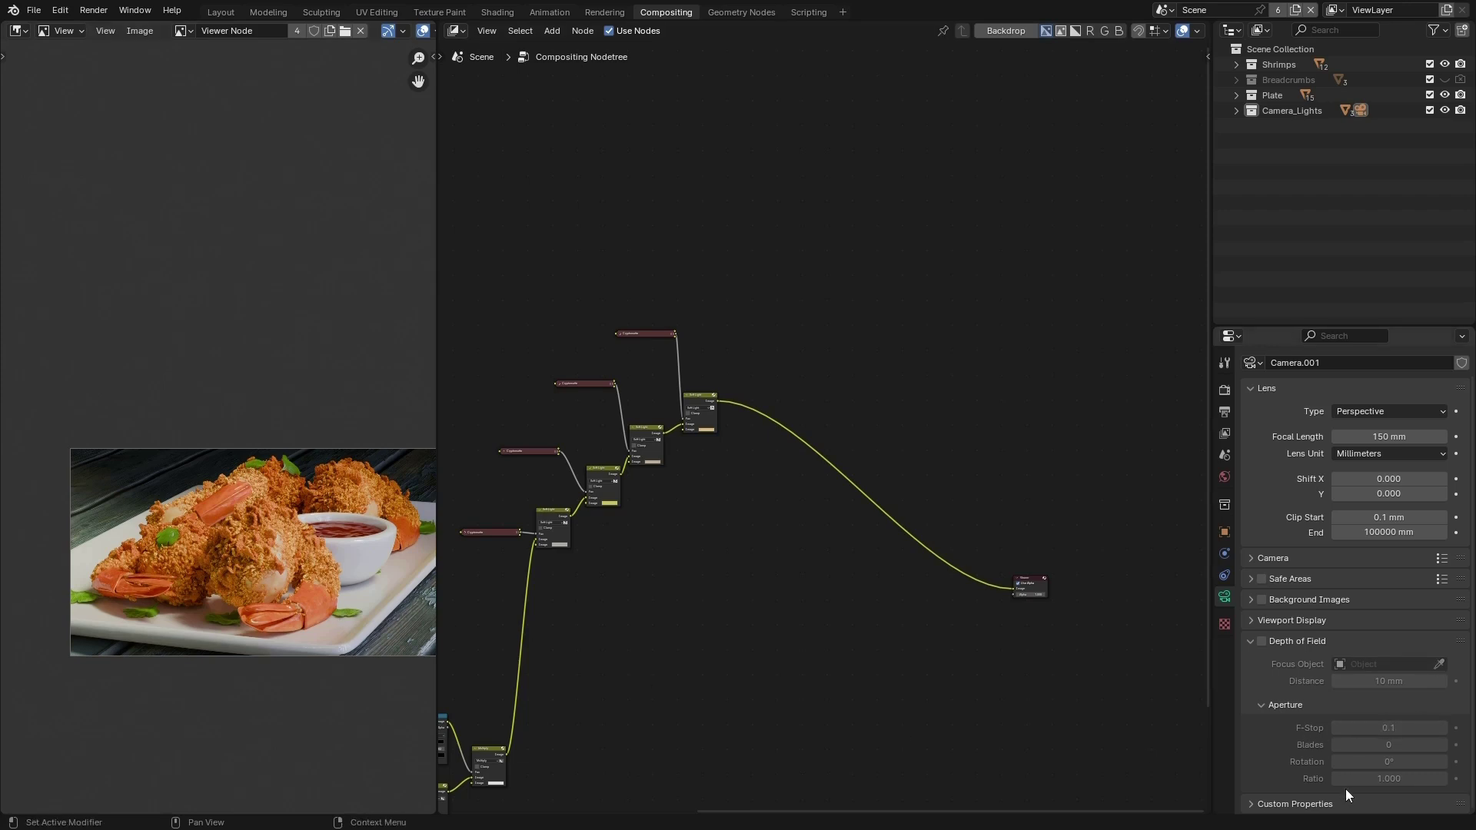
Step: Examine the compositing node tree and locate the Depth output of the Render Layers node
{"action": "key", "text": "ctrl+Tab"}
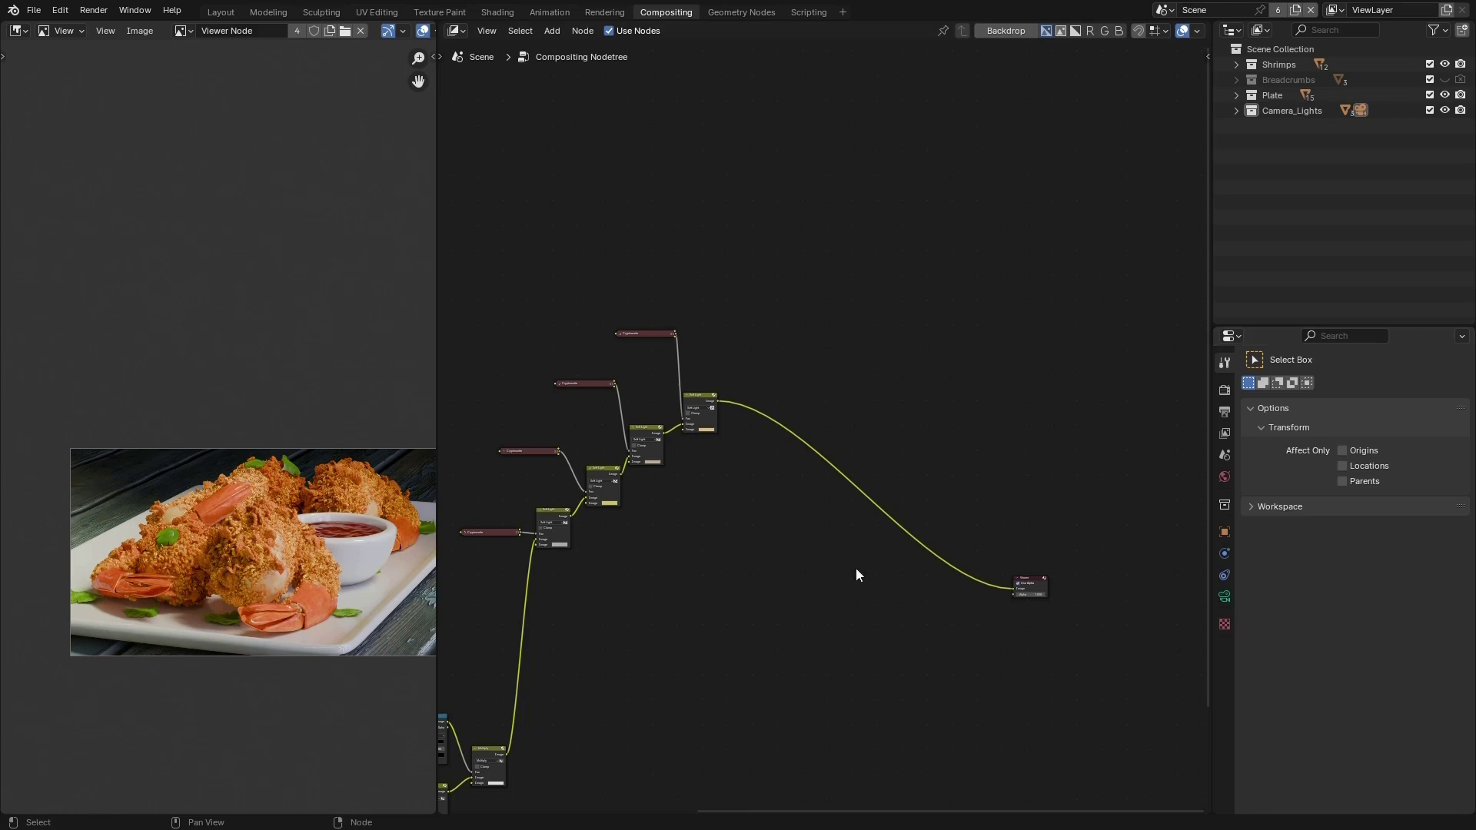
{"action": "scroll", "coordinate": [805, 514], "scroll_direction": "up", "scroll_amount": 2}
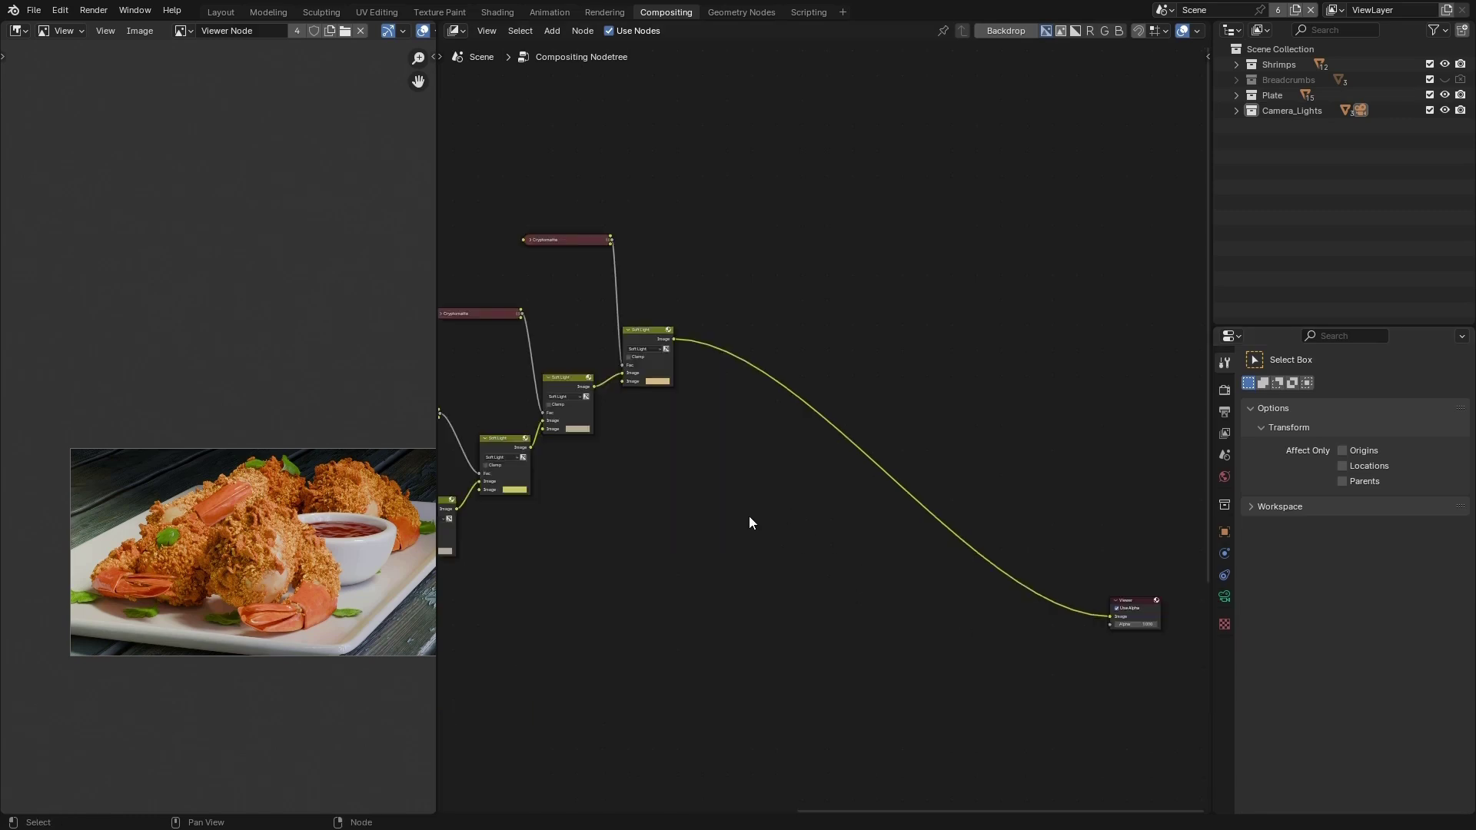
{"action": "scroll", "coordinate": [754, 509], "scroll_direction": "down", "scroll_amount": 4}
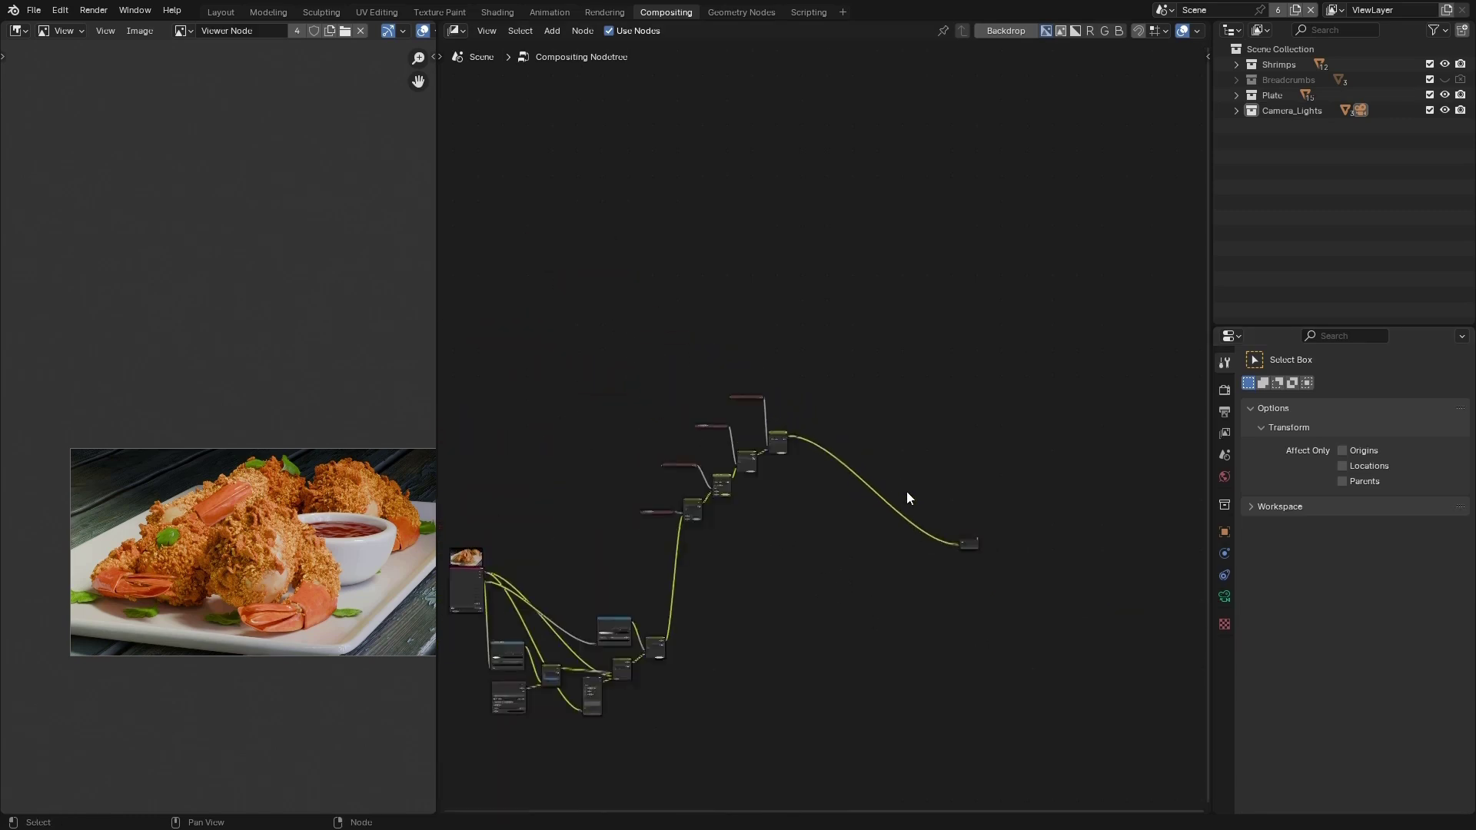
{"action": "scroll", "coordinate": [584, 575], "scroll_direction": "up", "scroll_amount": 5}
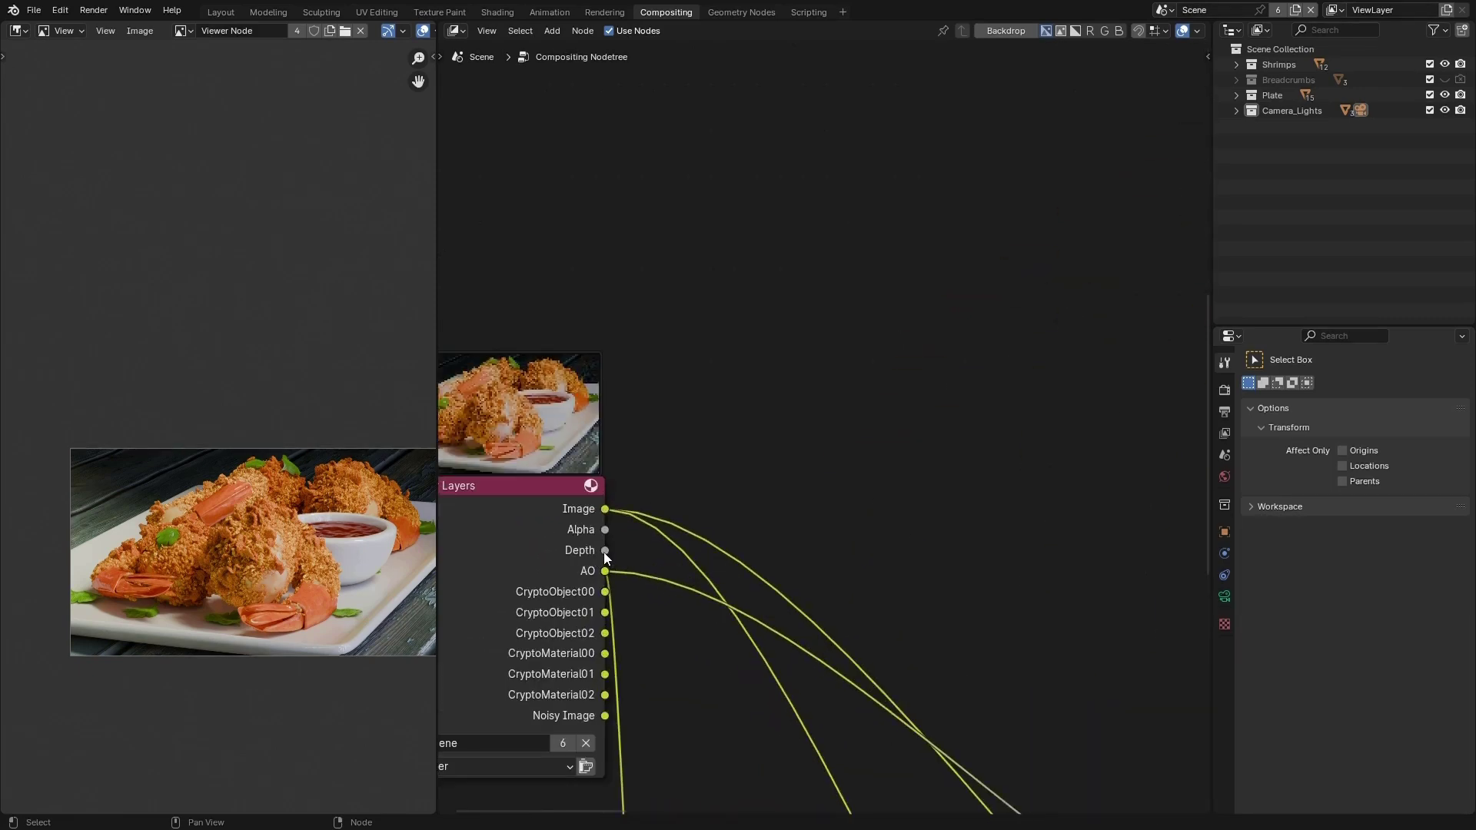
{"action": "key", "text": "F3"}
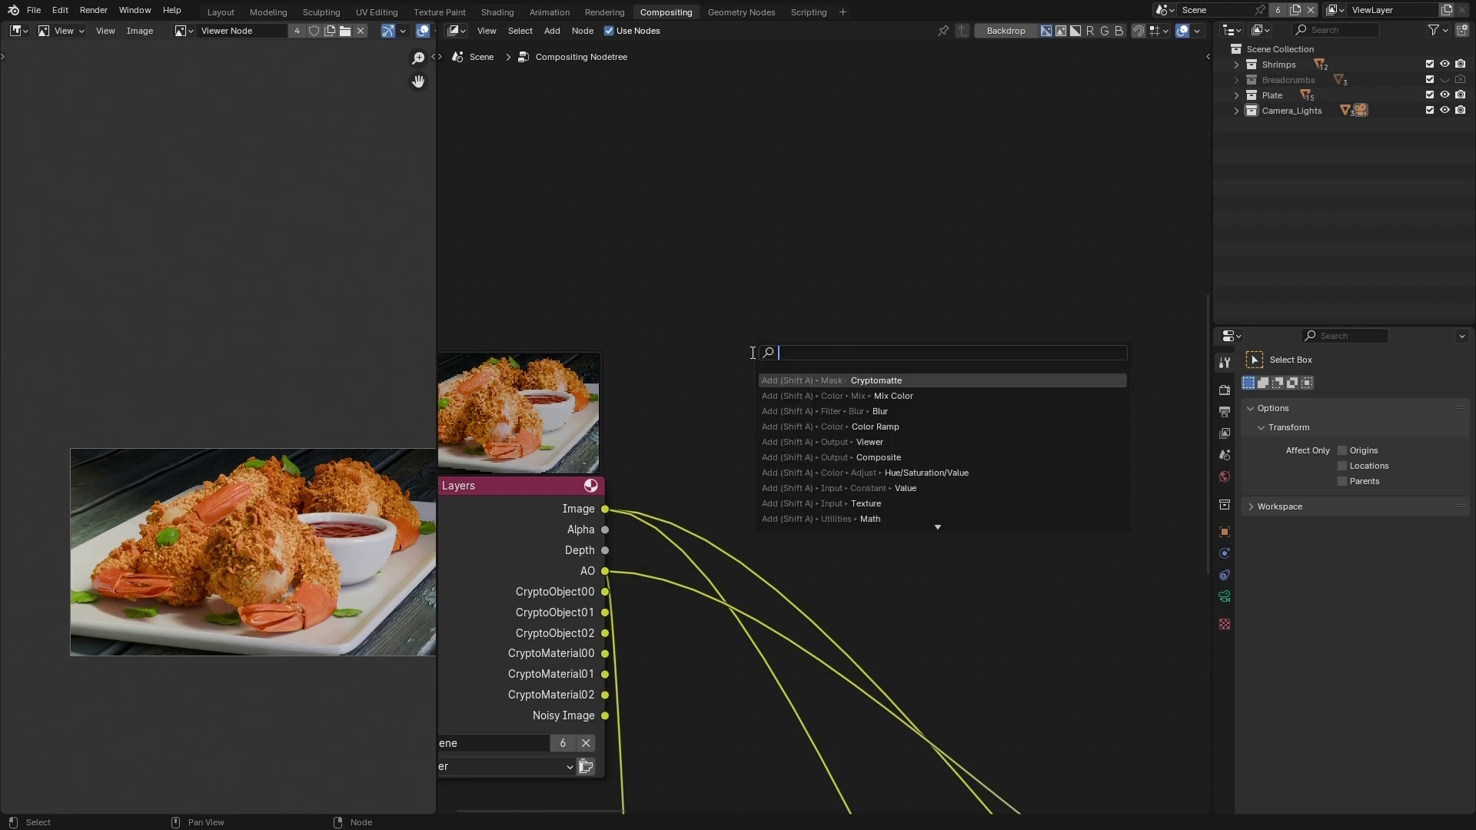
{"action": "key", "text": "Escape"}
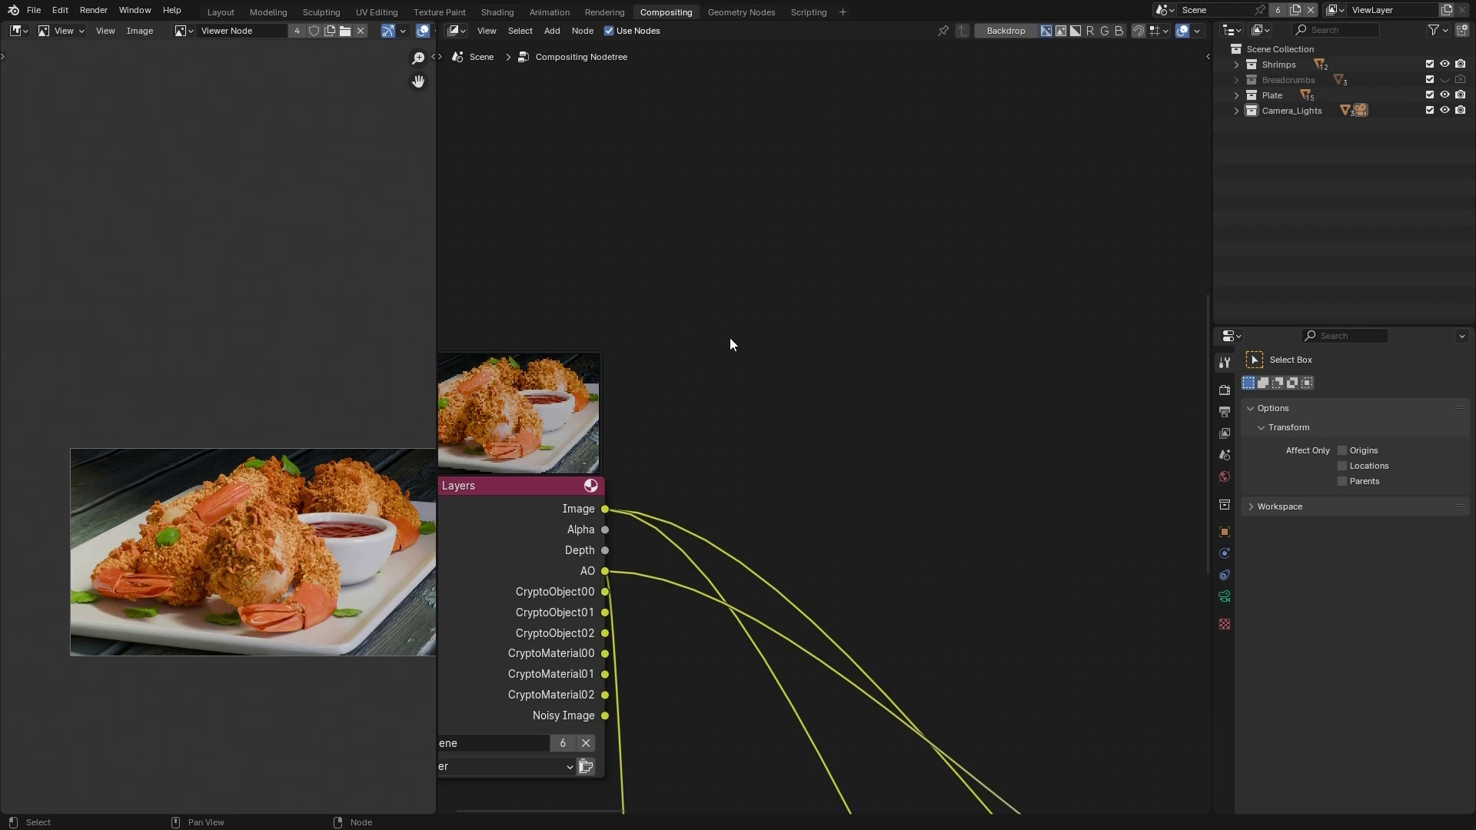
{"action": "scroll", "coordinate": [731, 339], "scroll_direction": "up", "scroll_amount": 2}
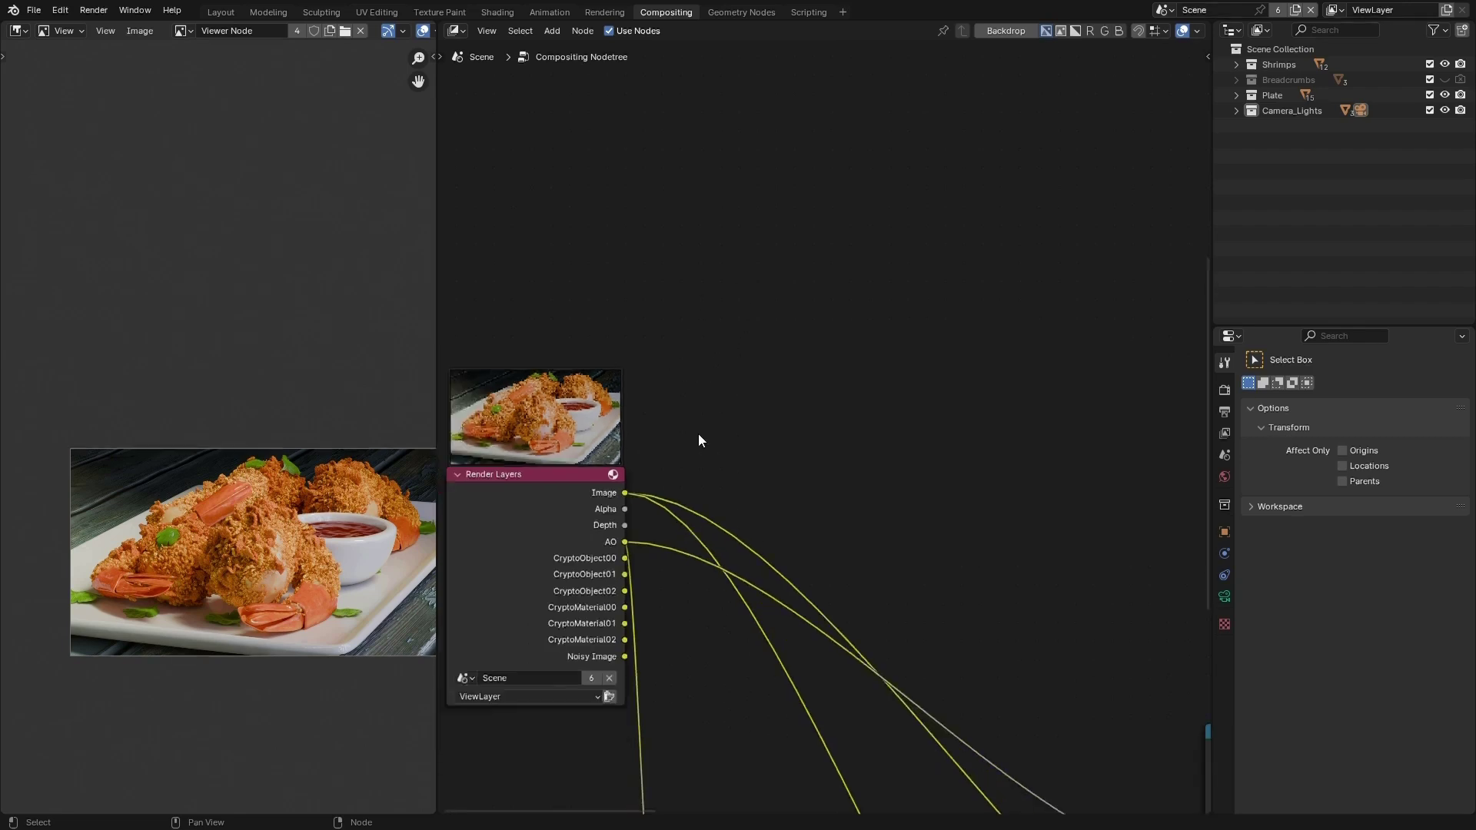
Step: Add a Color Ramp node, connect the Render Layers Depth output to its Fac input, preview it, and move it further from Render Layers
{"action": "key", "text": "shift+a"}
{"action": "left_click", "coordinate": [793, 331]}
{"action": "left_click", "coordinate": [805, 316]}
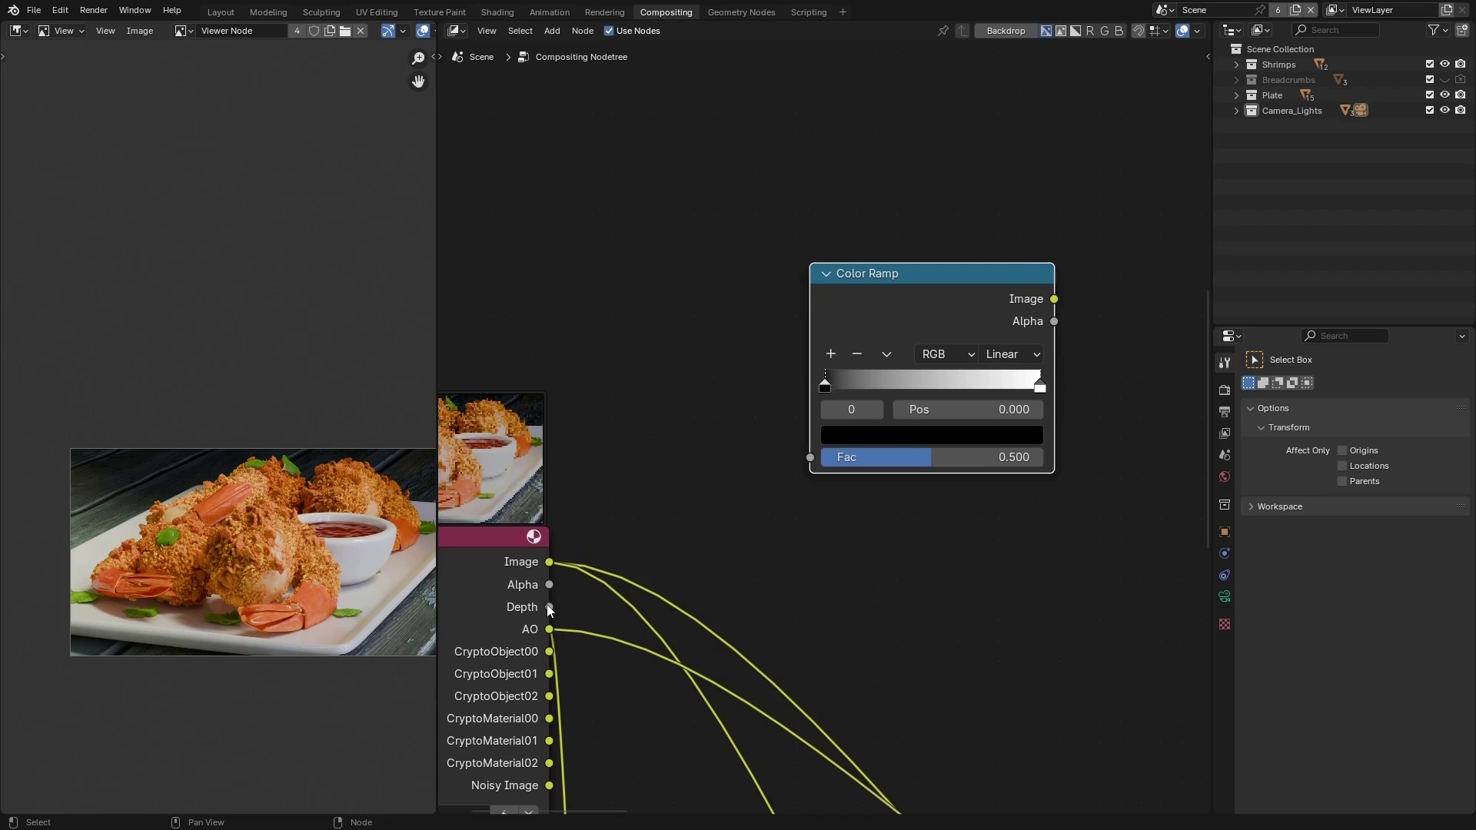
{"action": "left_click_drag", "start_coordinate": [548, 607], "coordinate": [812, 456]}
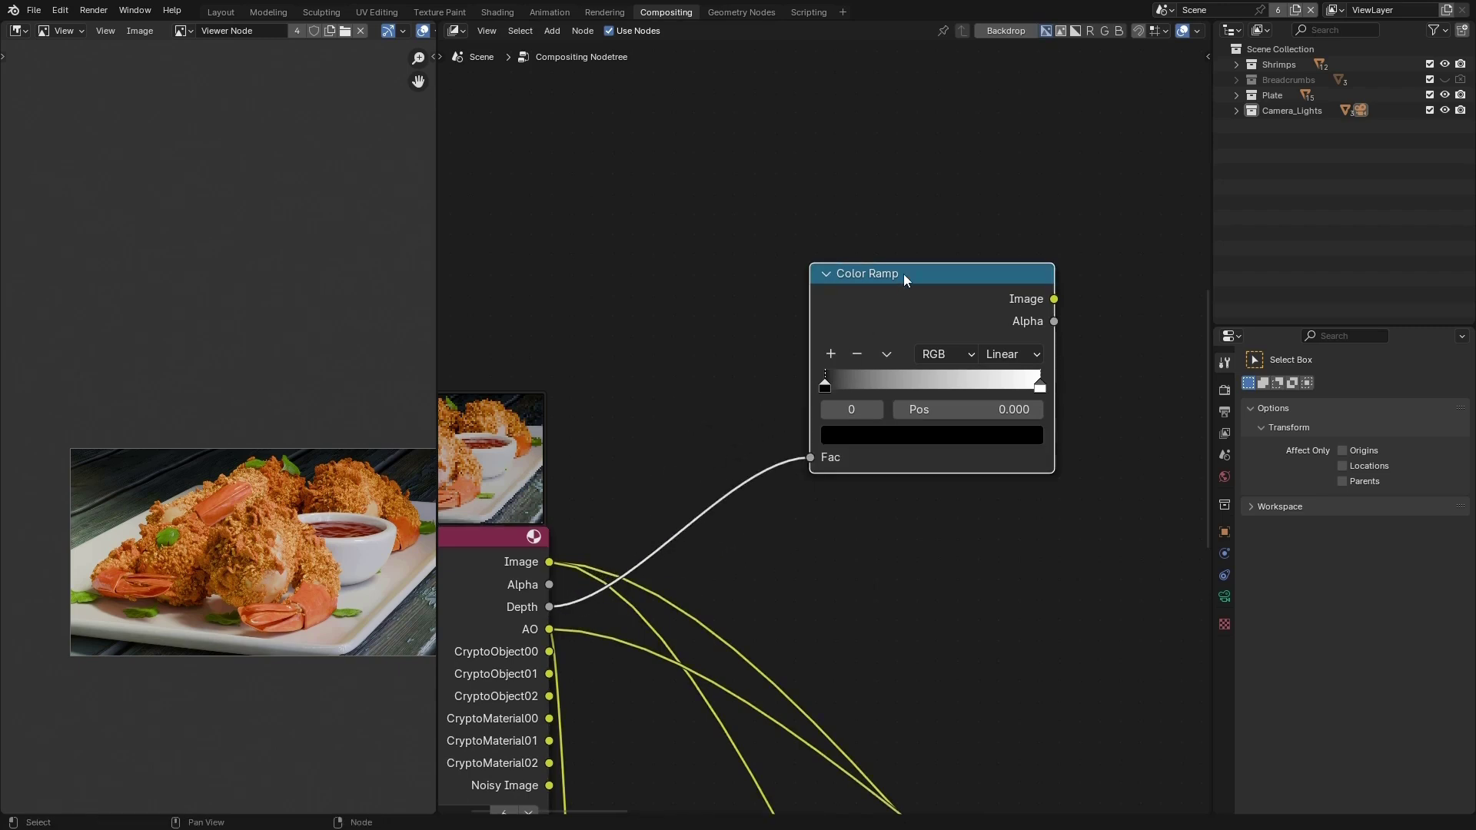
{"action": "left_click", "coordinate": [902, 274], "text": "ctrl+shift"}
{"action": "mouse_move", "coordinate": [810, 456]}
{"action": "left_mouse_down"}
{"action": "mouse_move", "coordinate": [704, 390]}
{"action": "mouse_move", "coordinate": [810, 457]}
{"action": "left_mouse_up"}
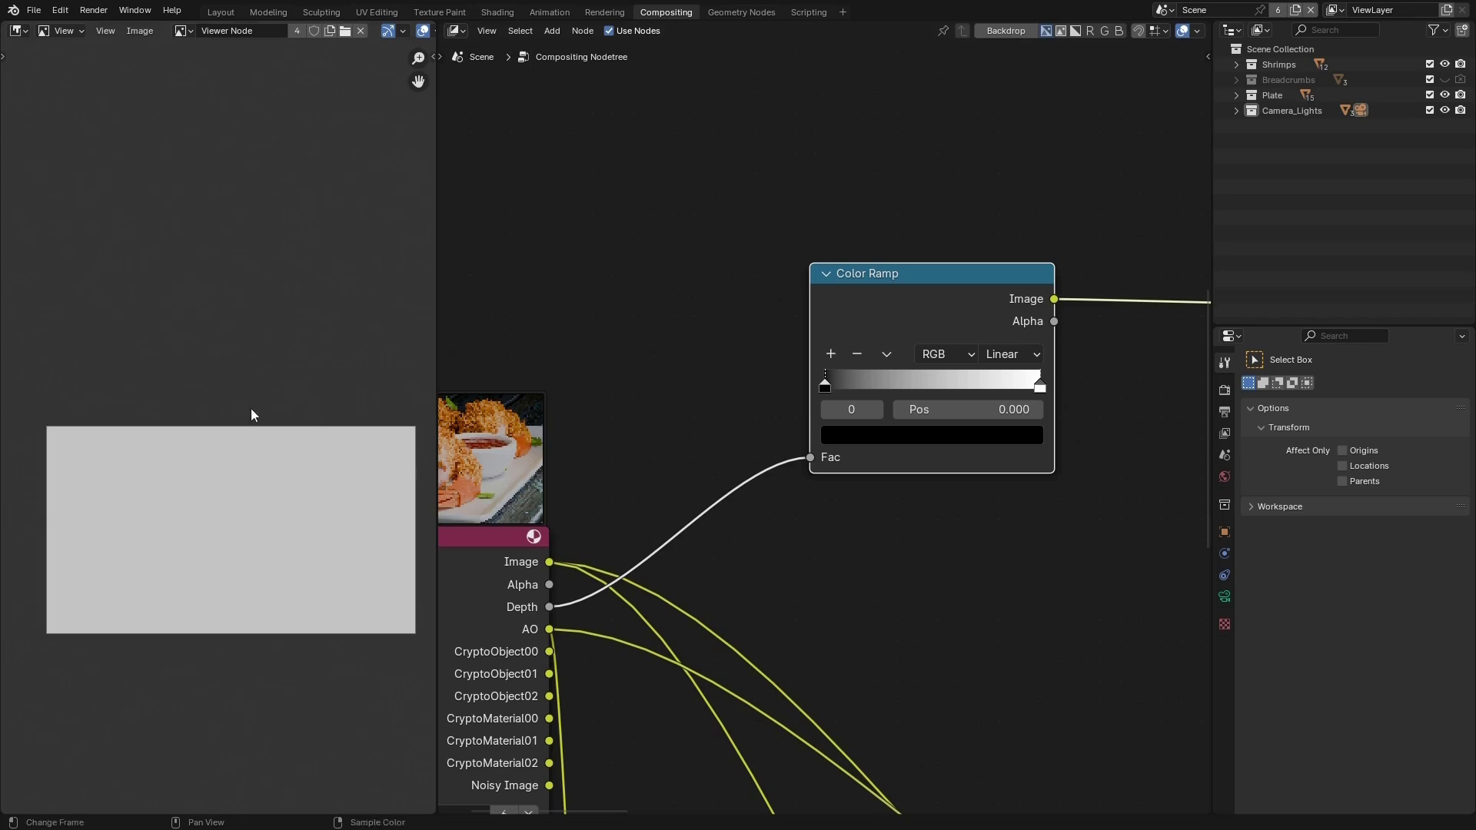
{"action": "left_click_drag", "start_coordinate": [881, 278], "coordinate": [1013, 146]}
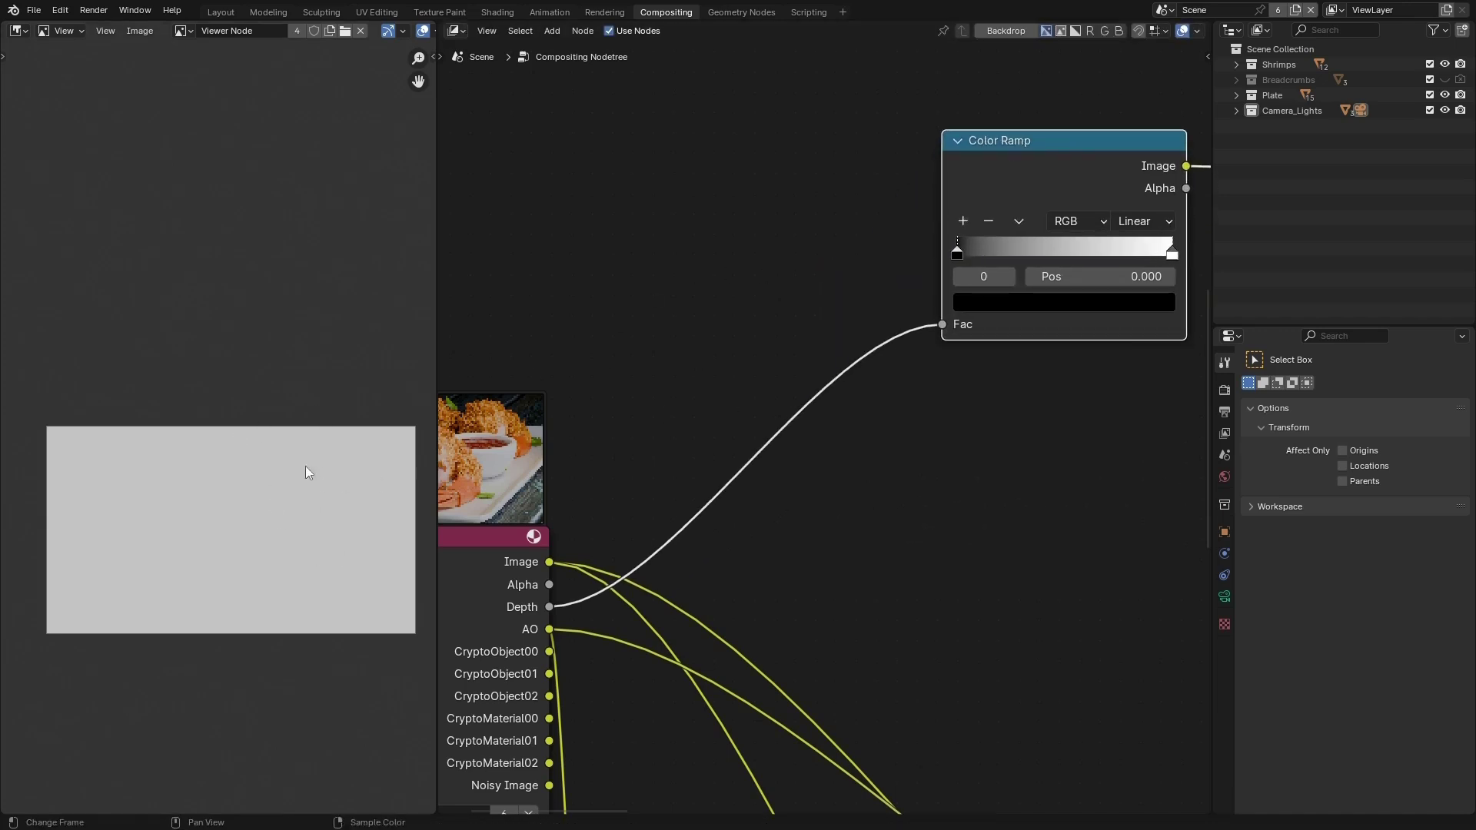
Step: Add a Normalize node and insert it on the link between the Depth output and the Color Ramp
{"action": "left_click", "coordinate": [816, 480]}
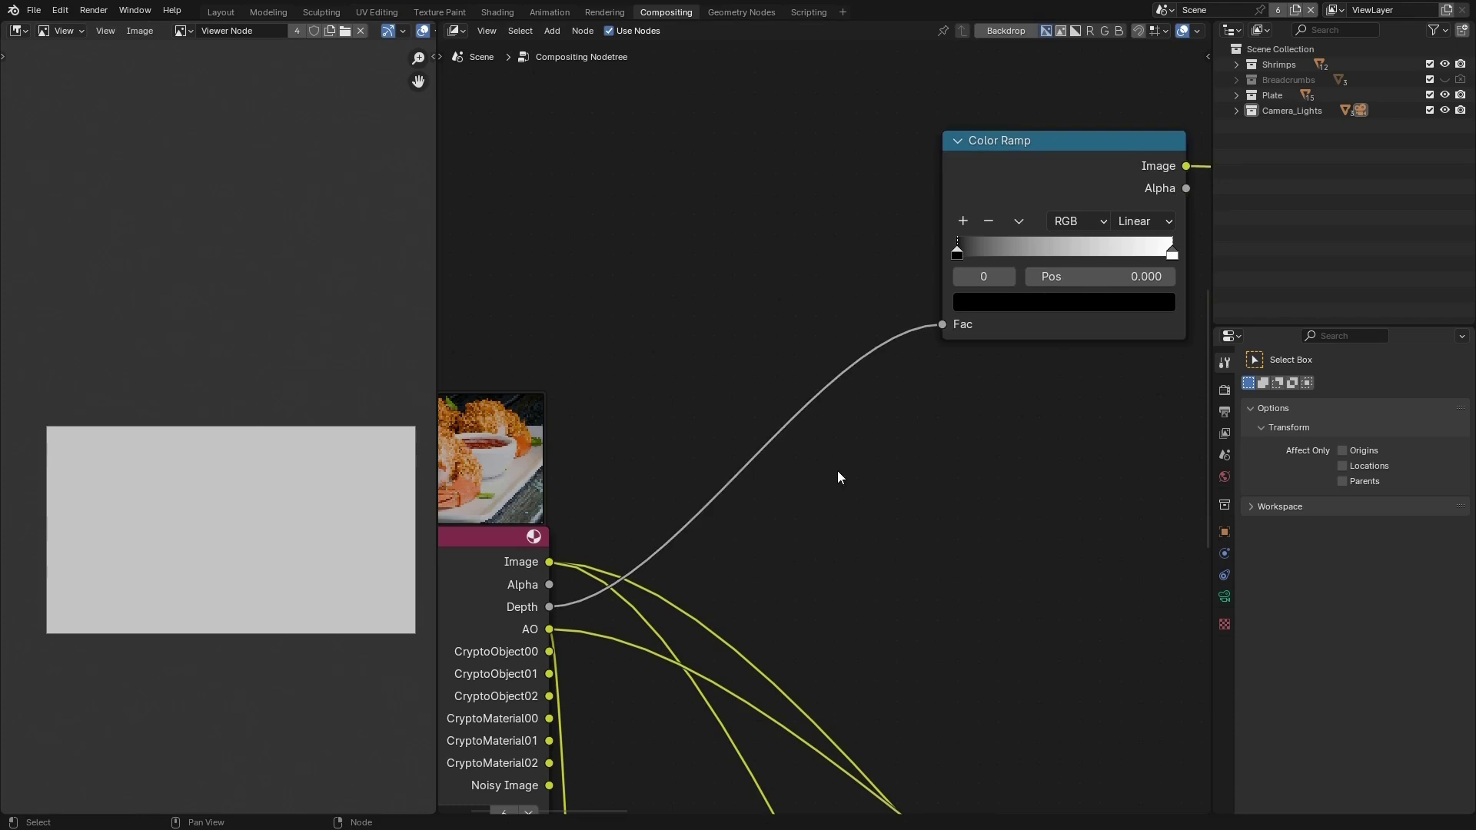
{"action": "key", "text": "F3"}
{"action": "type", "text": "no"}
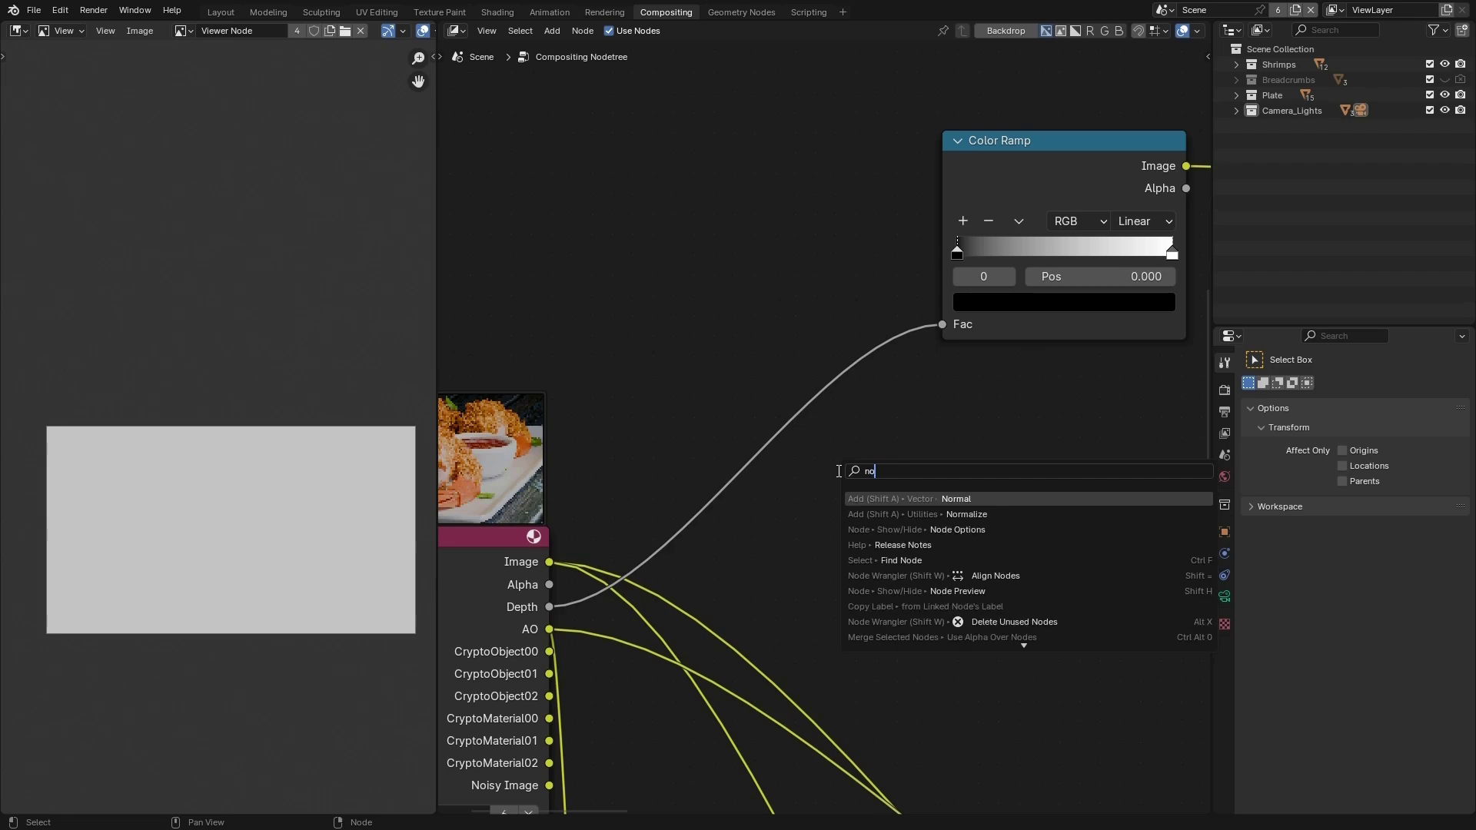
{"action": "type", "text": "rm"}
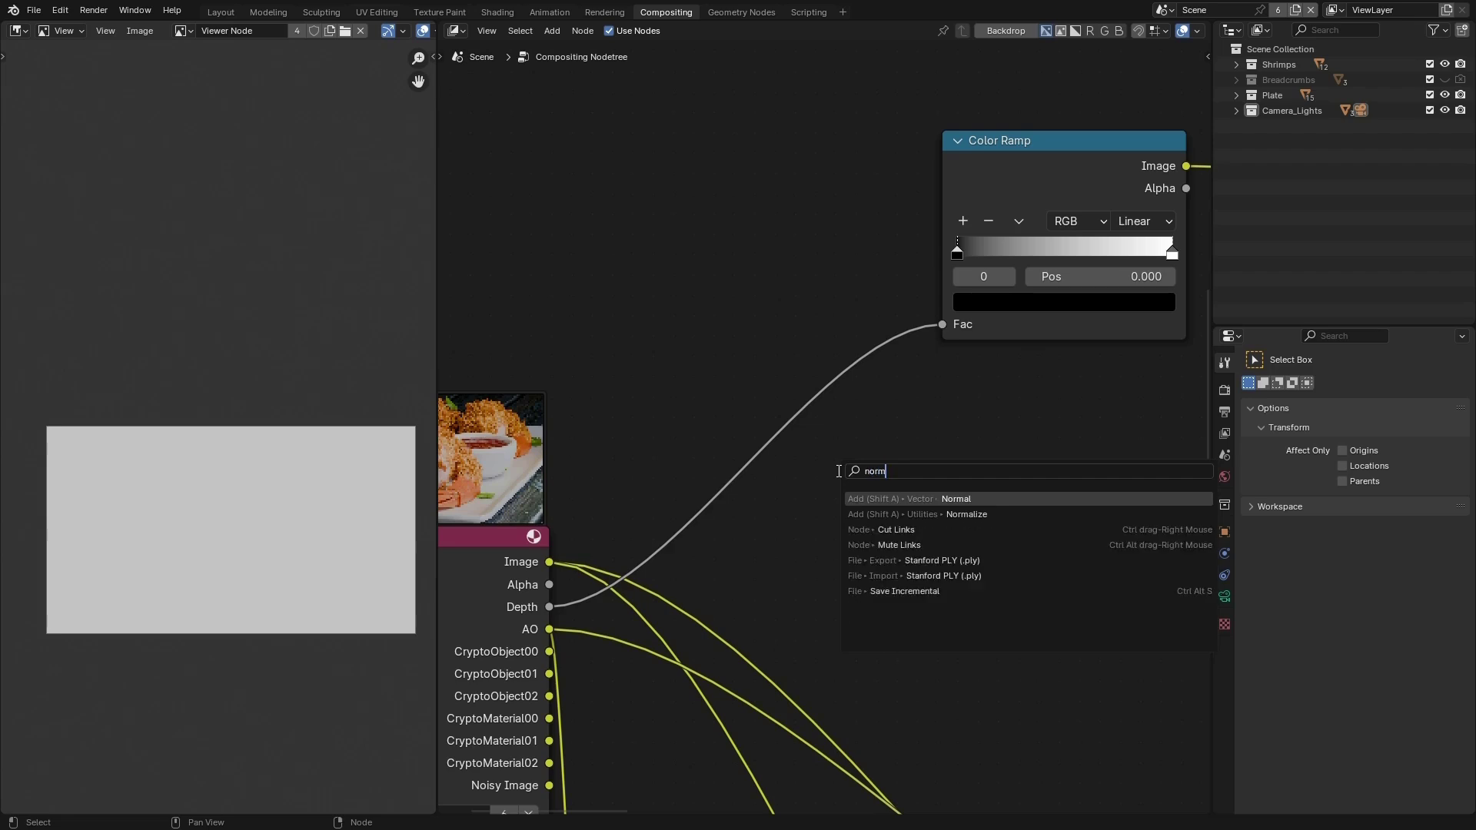
{"action": "left_click", "coordinate": [877, 513]}
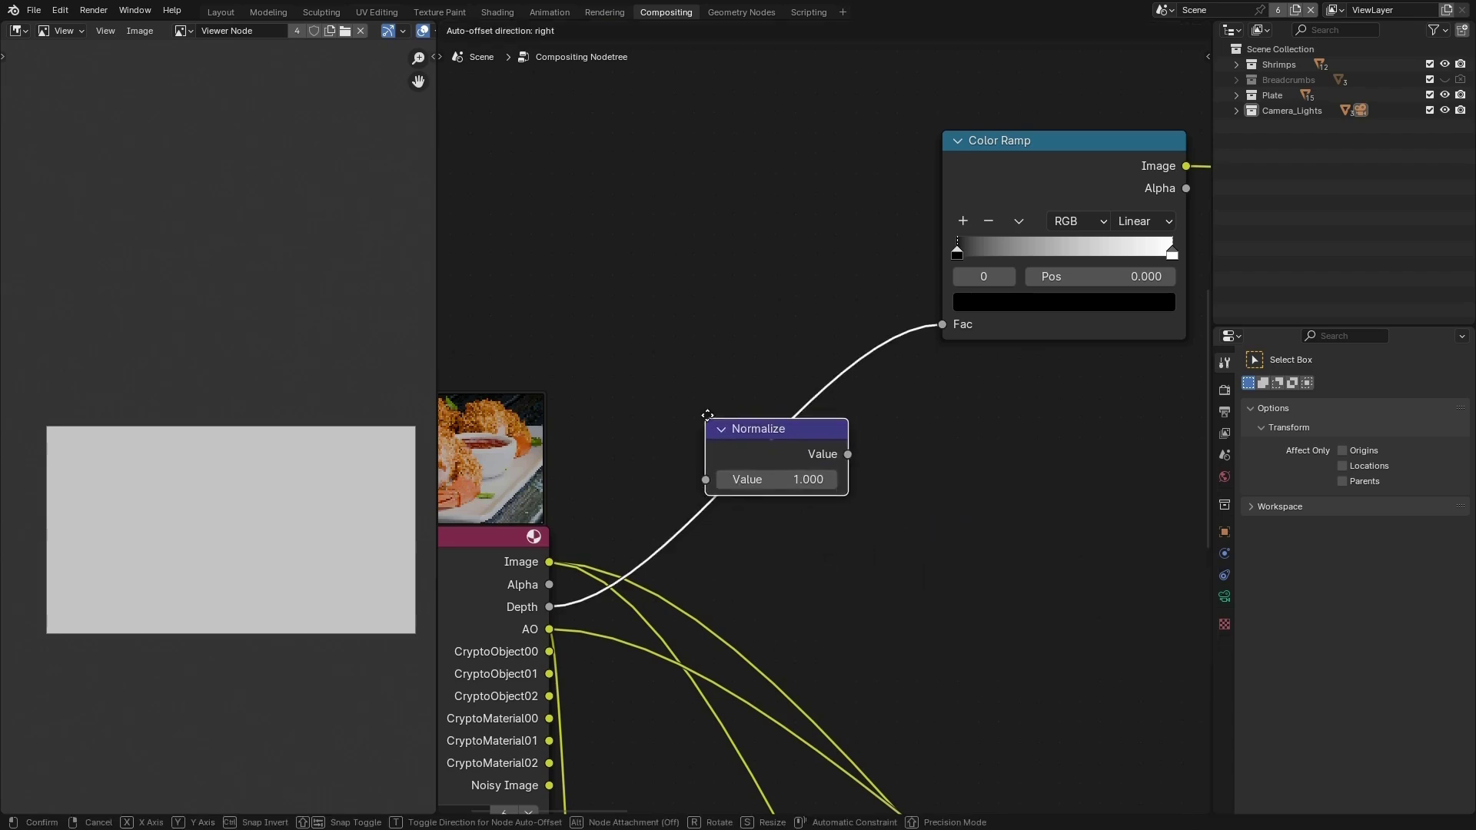
{"action": "left_click", "coordinate": [780, 461]}
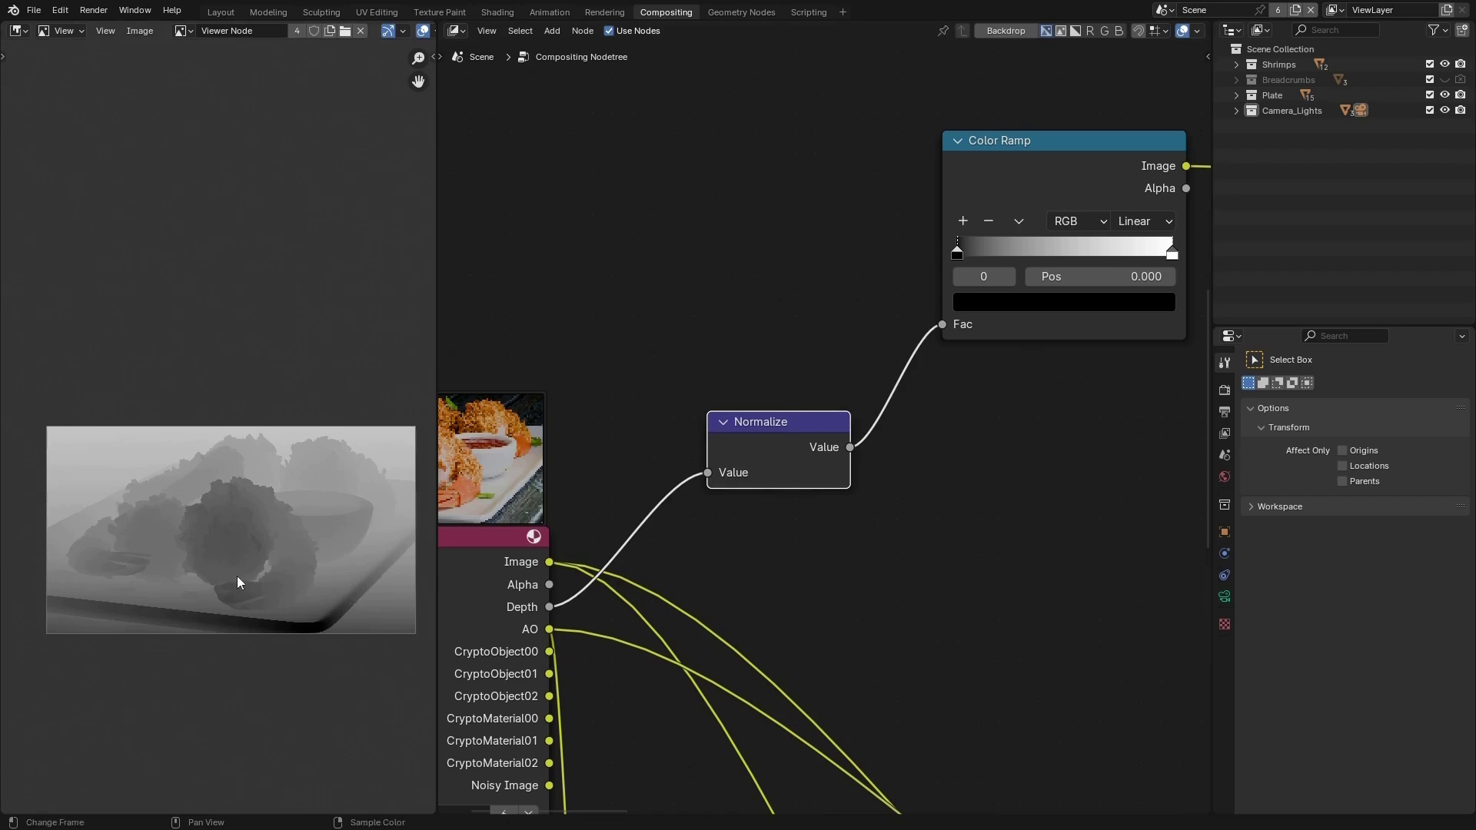
Step: Move the Normalize and Color Ramp nodes past the Soft Light chain, near the Viewer, and save the file
{"action": "scroll", "coordinate": [620, 390], "scroll_direction": "down", "scroll_amount": 6}
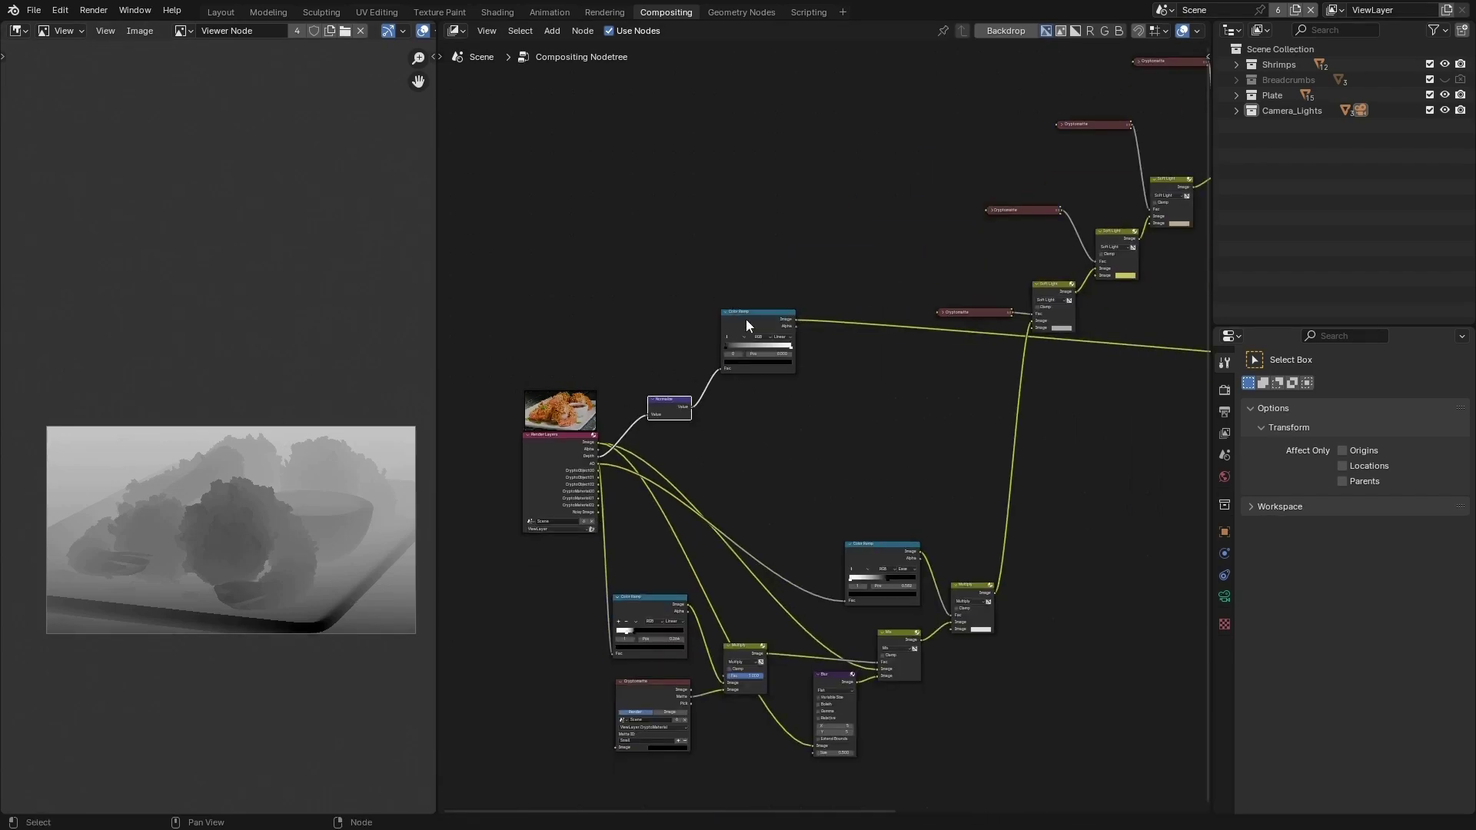
{"action": "left_click", "coordinate": [744, 314]}
{"action": "left_click_drag", "start_coordinate": [745, 312], "coordinate": [922, 422]}
{"action": "scroll", "coordinate": [615, 421], "scroll_direction": "down", "scroll_amount": 6}
{"action": "scroll", "coordinate": [519, 407], "scroll_direction": "up", "scroll_amount": 2}
{"action": "scroll", "coordinate": [947, 431], "scroll_direction": "up", "scroll_amount": 5}
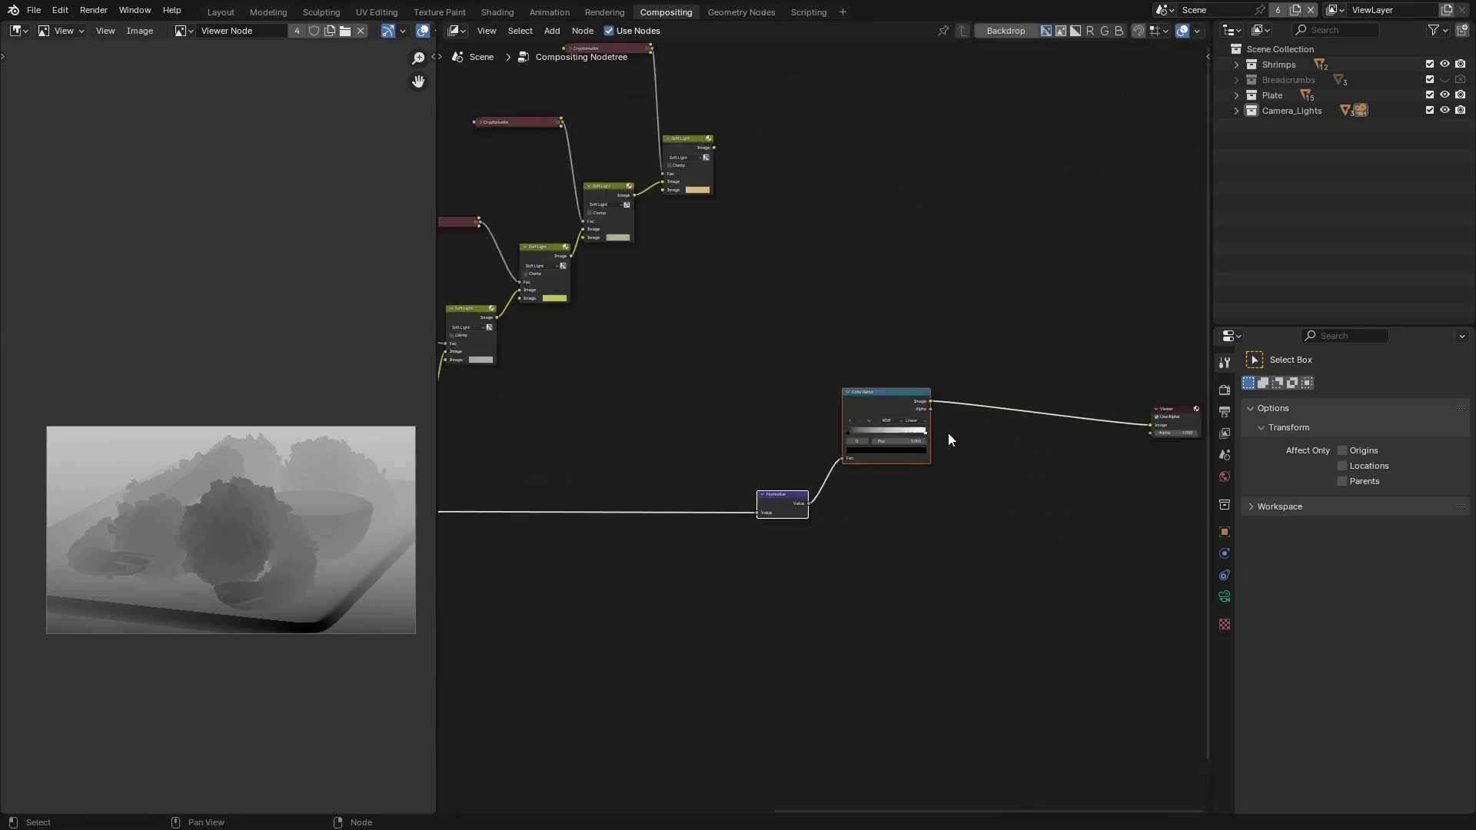
{"action": "left_click", "coordinate": [991, 456]}
{"action": "key", "text": "ctrl+s"}
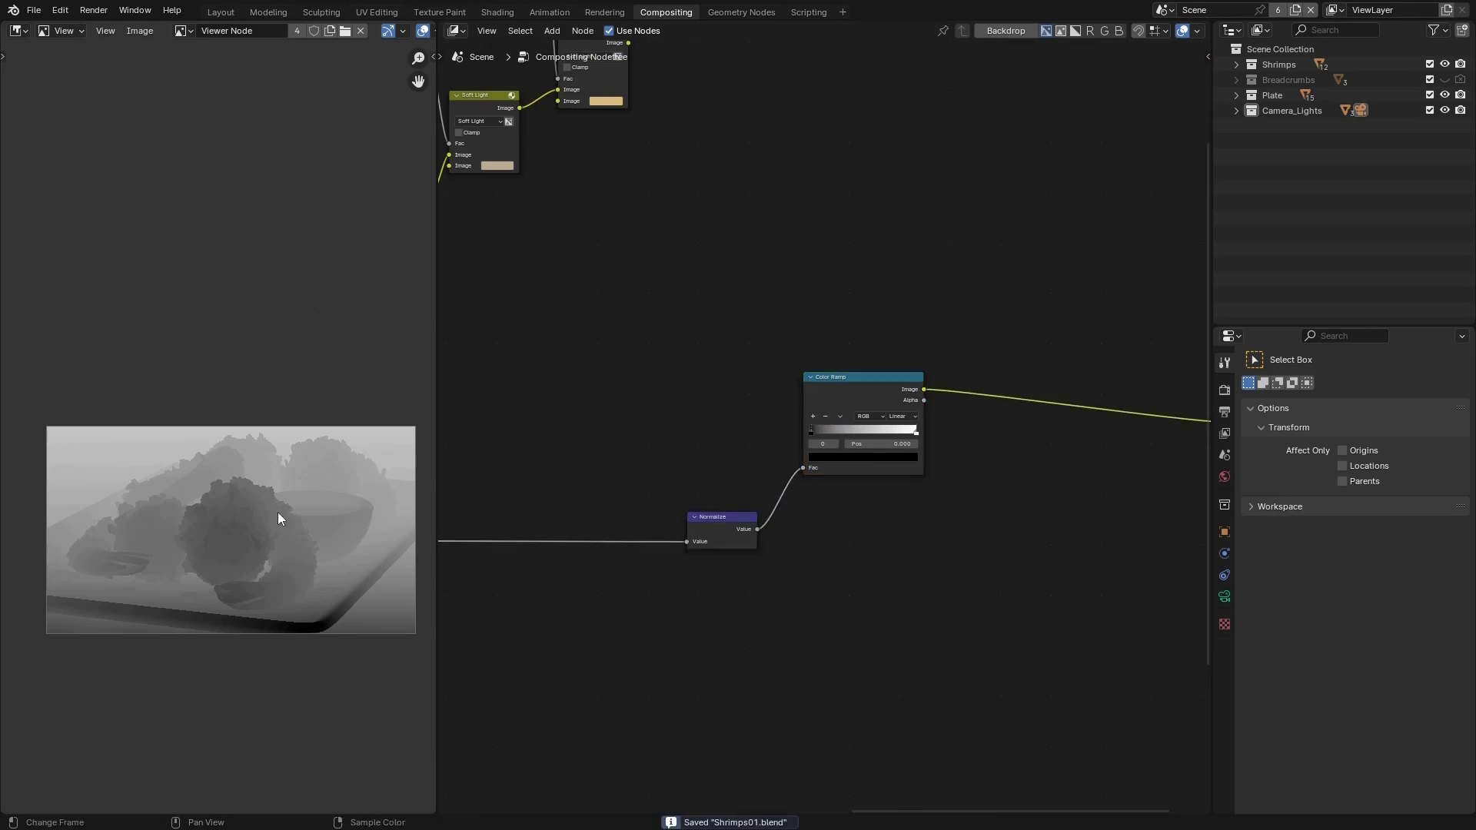
Step: Reverse the depth Color Ramp so white comes before black, with the white stop at position 0.186
{"action": "scroll", "coordinate": [243, 532], "scroll_direction": "up", "scroll_amount": 1}
{"action": "scroll", "coordinate": [823, 453], "scroll_direction": "up", "scroll_amount": 3}
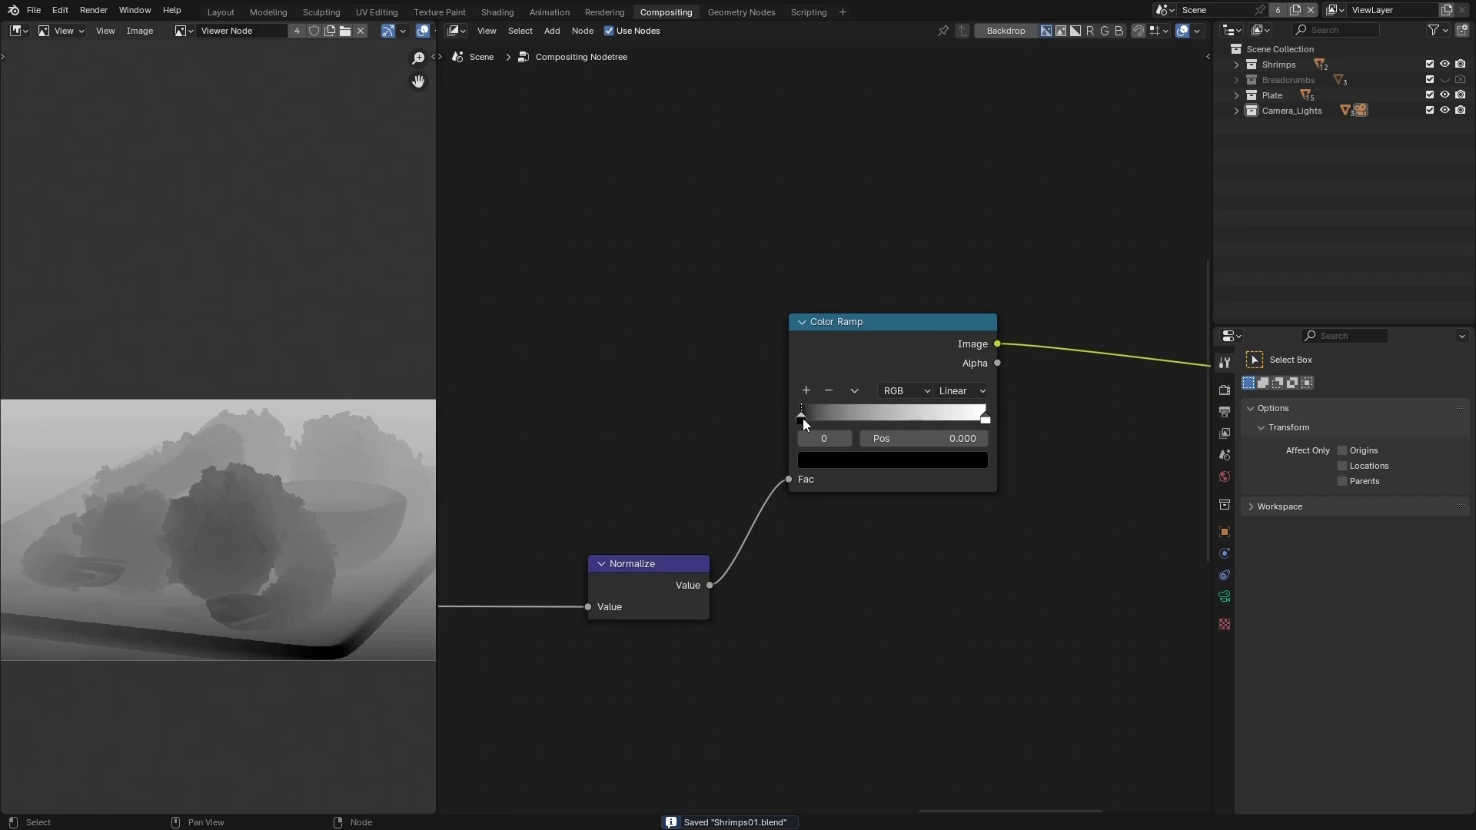
{"action": "left_click_drag", "start_coordinate": [802, 420], "coordinate": [861, 422]}
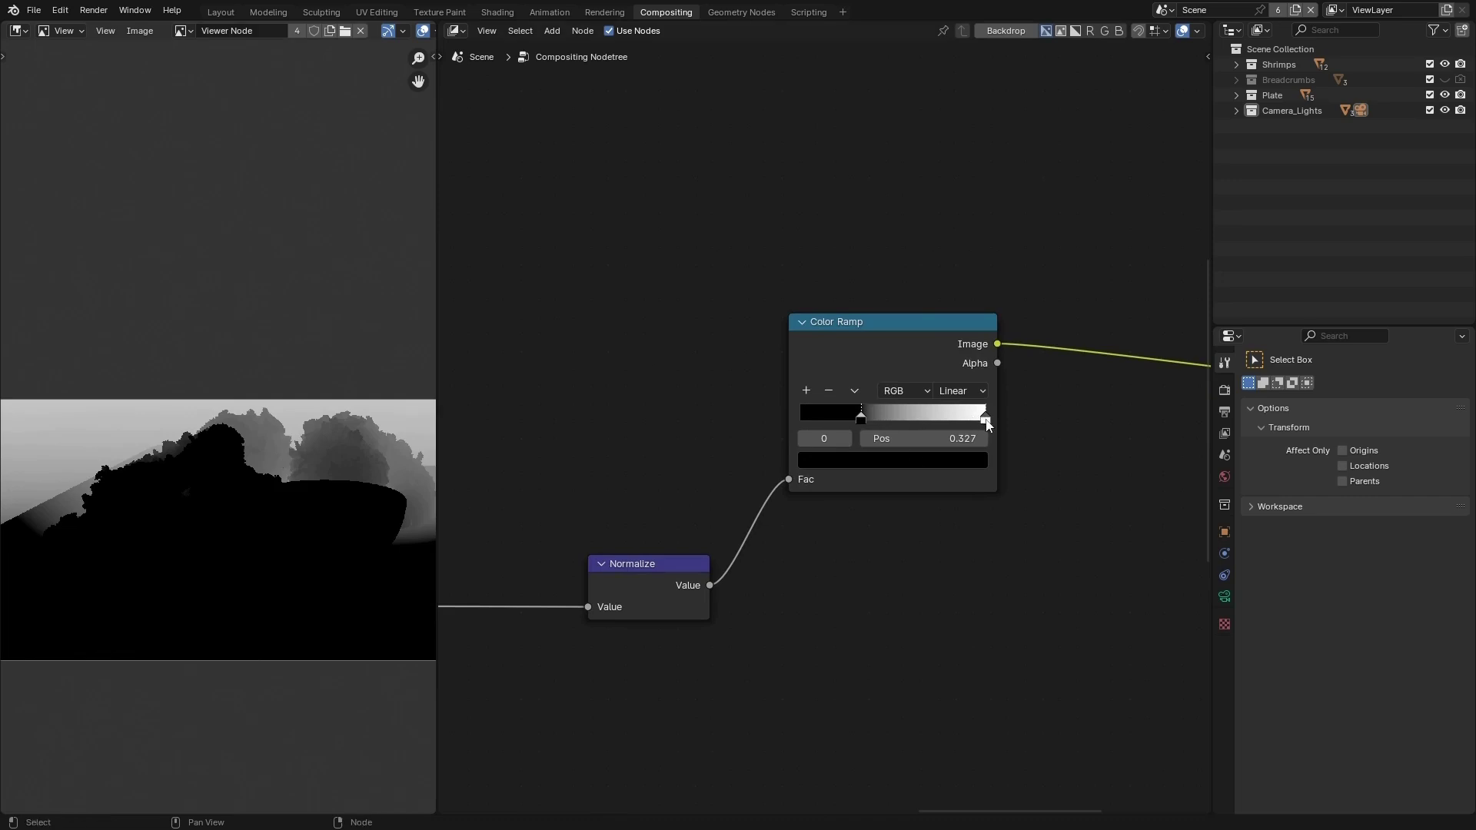
{"action": "left_click_drag", "start_coordinate": [985, 420], "coordinate": [774, 431]}
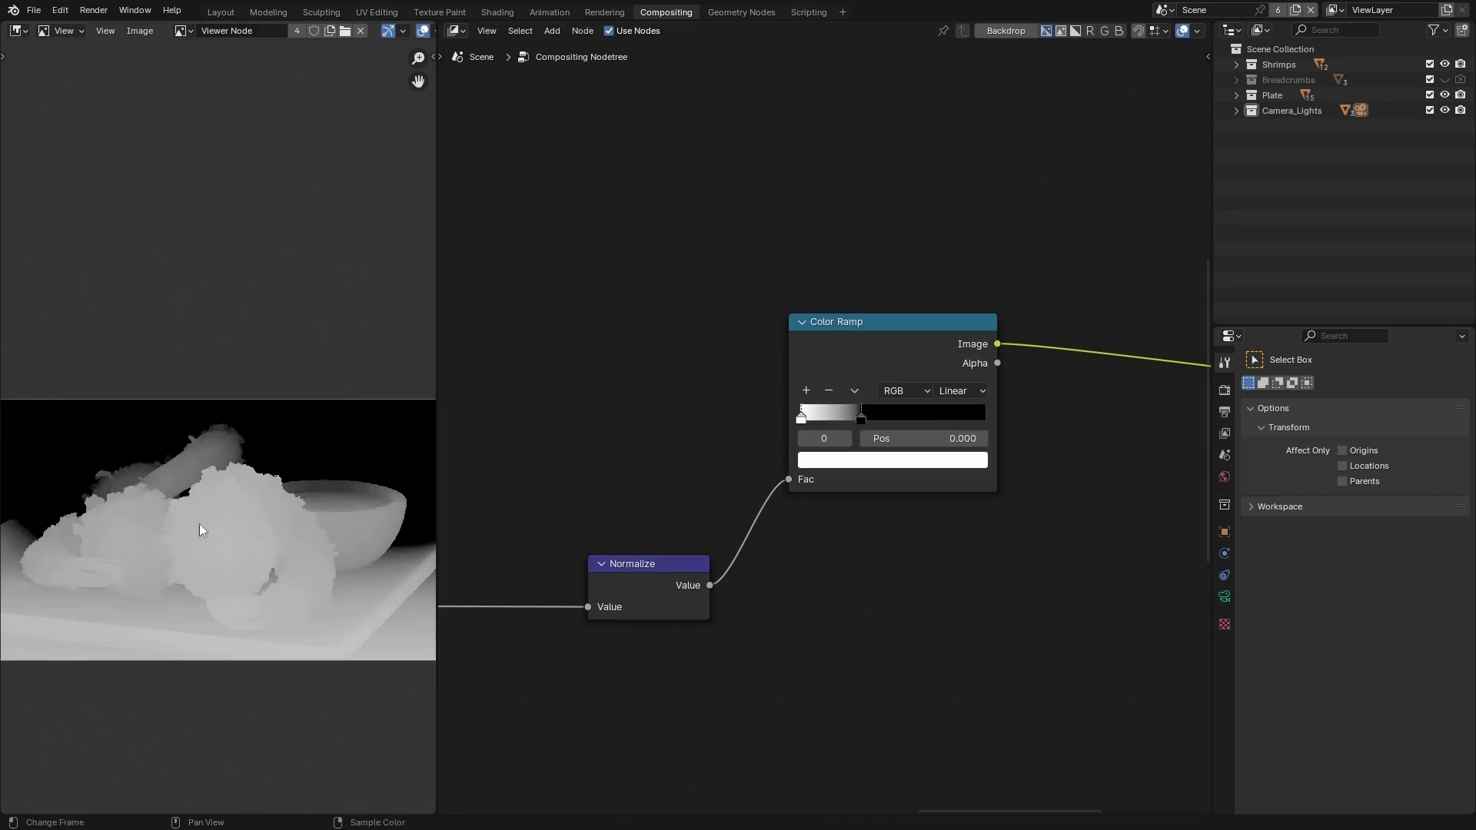
{"action": "mouse_move", "coordinate": [863, 423]}
{"action": "left_mouse_down"}
{"action": "mouse_move", "coordinate": [817, 422]}
{"action": "mouse_move", "coordinate": [841, 423]}
{"action": "left_mouse_up"}
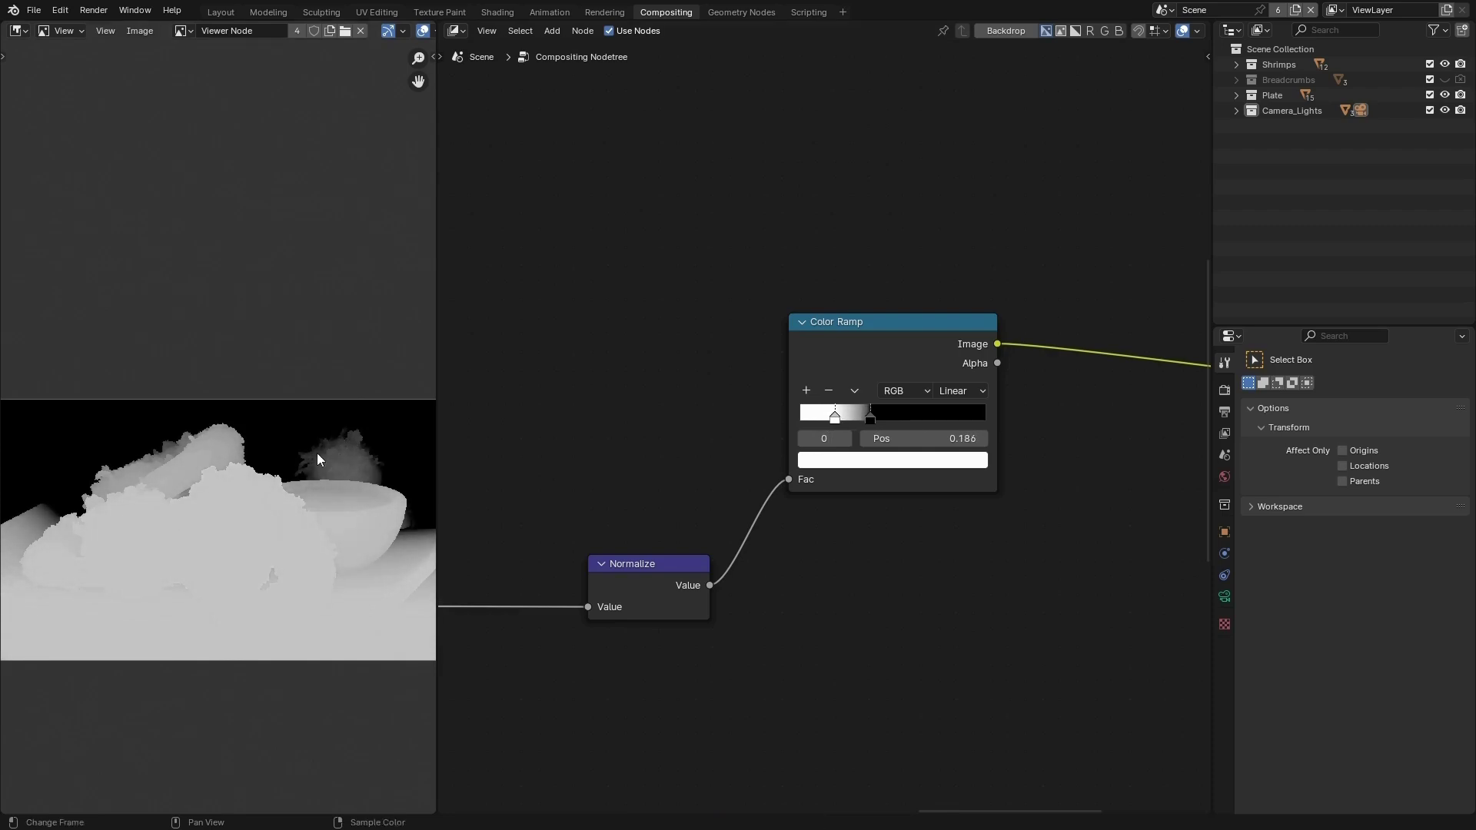
Step: Set the depth Color Ramp's interpolation to Ease and move its black stop to position 0.450
{"action": "left_click", "coordinate": [960, 392]}
{"action": "left_click", "coordinate": [960, 432]}
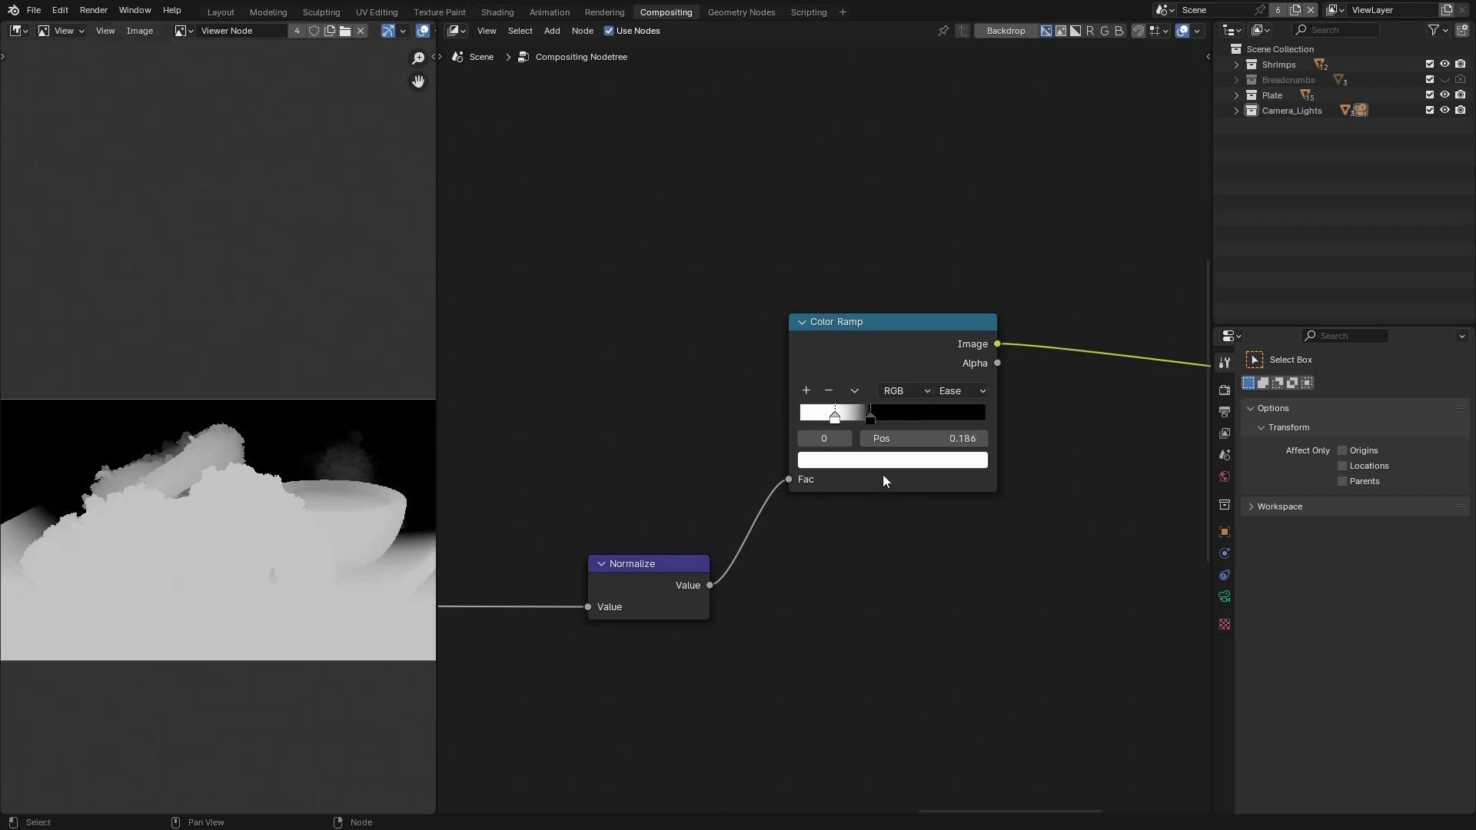
{"action": "left_click_drag", "start_coordinate": [873, 421], "coordinate": [896, 420]}
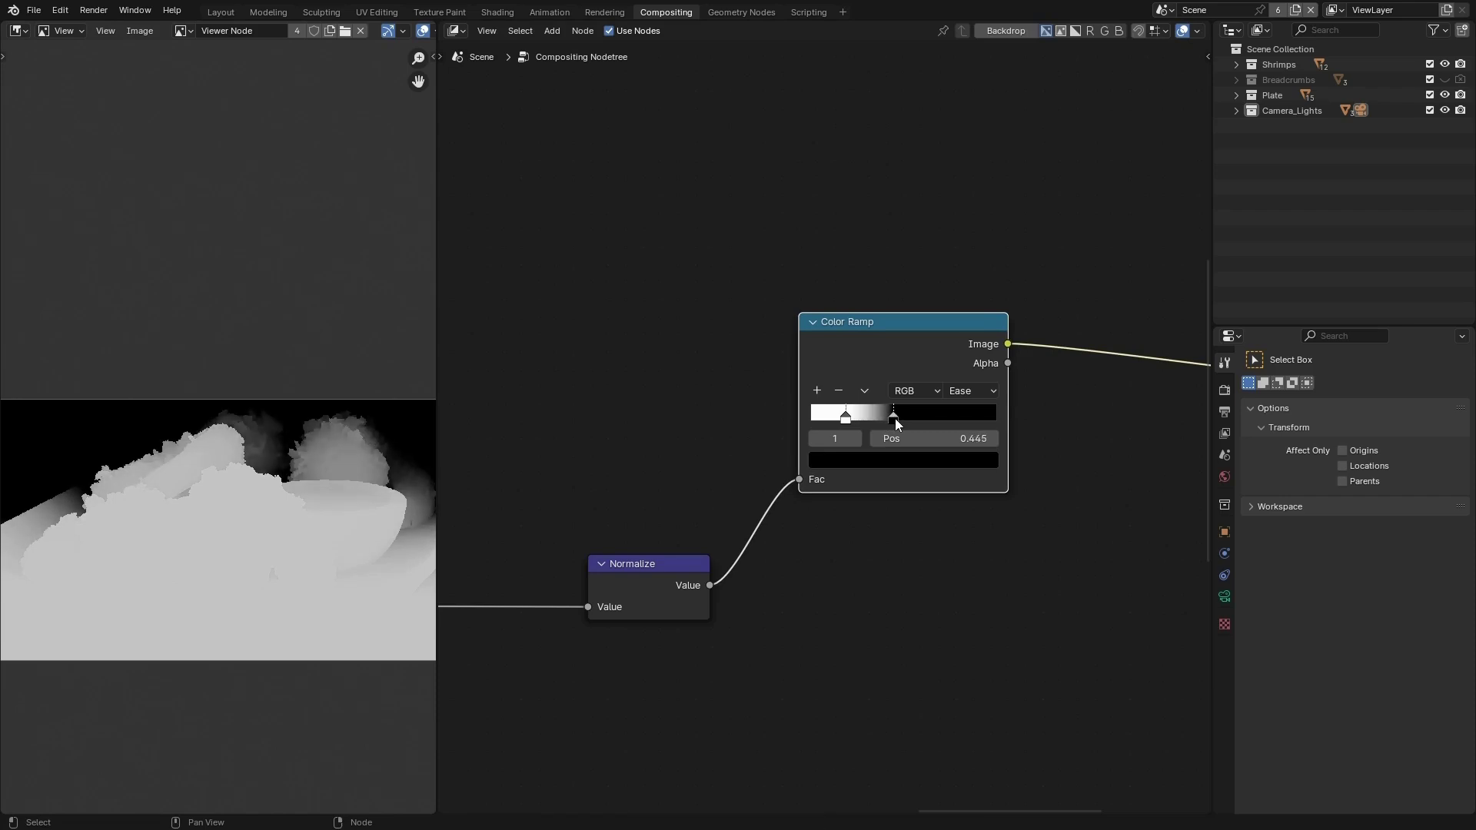
Step: Move the Normalize and Color Ramp nodes together lower in the tree, below the Viewer's level
{"action": "scroll", "coordinate": [323, 500], "scroll_direction": "down", "scroll_amount": 5}
{"action": "scroll", "coordinate": [320, 507], "scroll_direction": "up", "scroll_amount": 4}
{"action": "scroll", "coordinate": [692, 553], "scroll_direction": "down", "scroll_amount": 6}
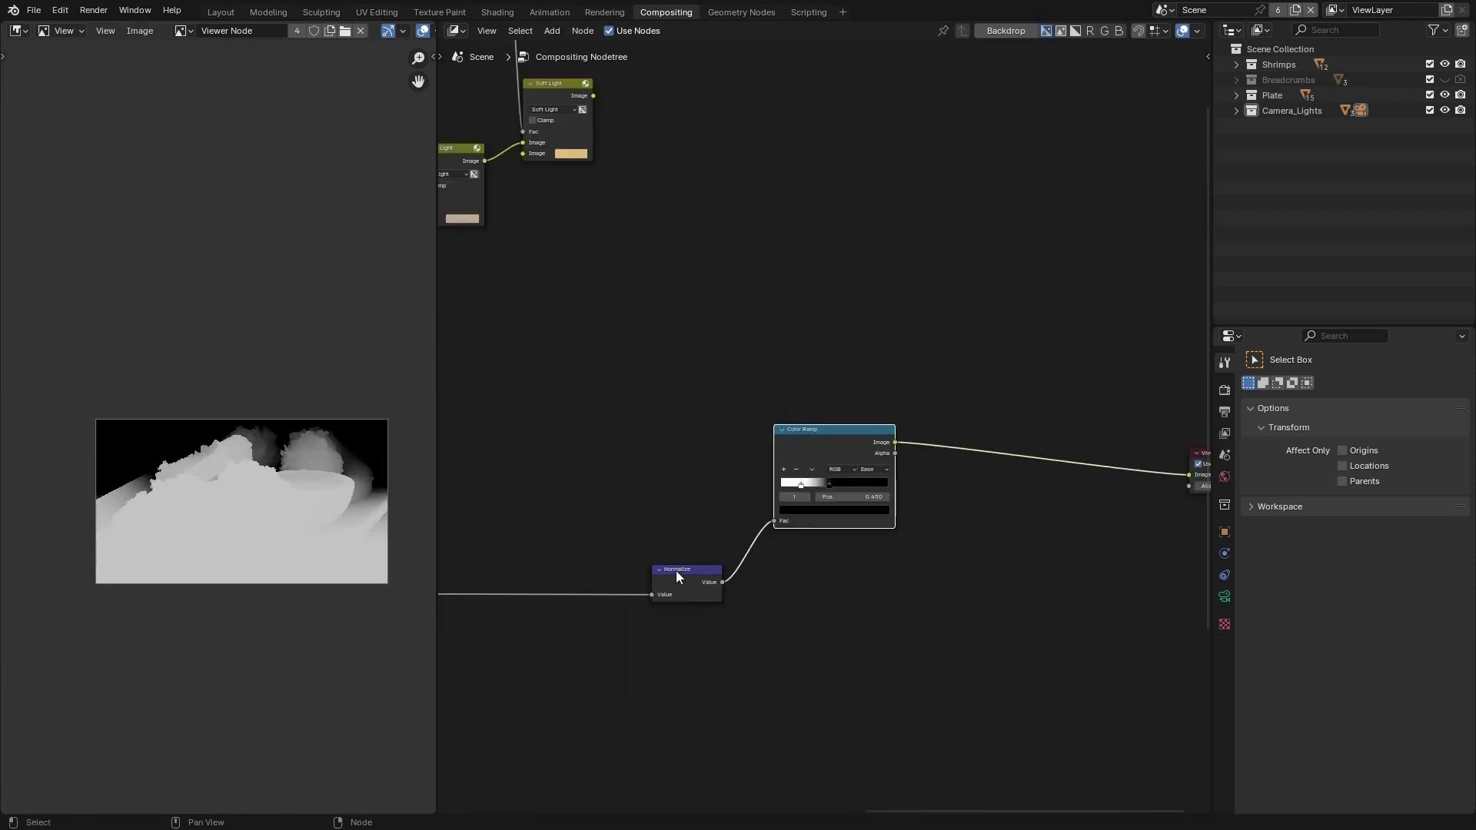
{"action": "left_click_drag", "start_coordinate": [767, 497], "coordinate": [755, 589]}
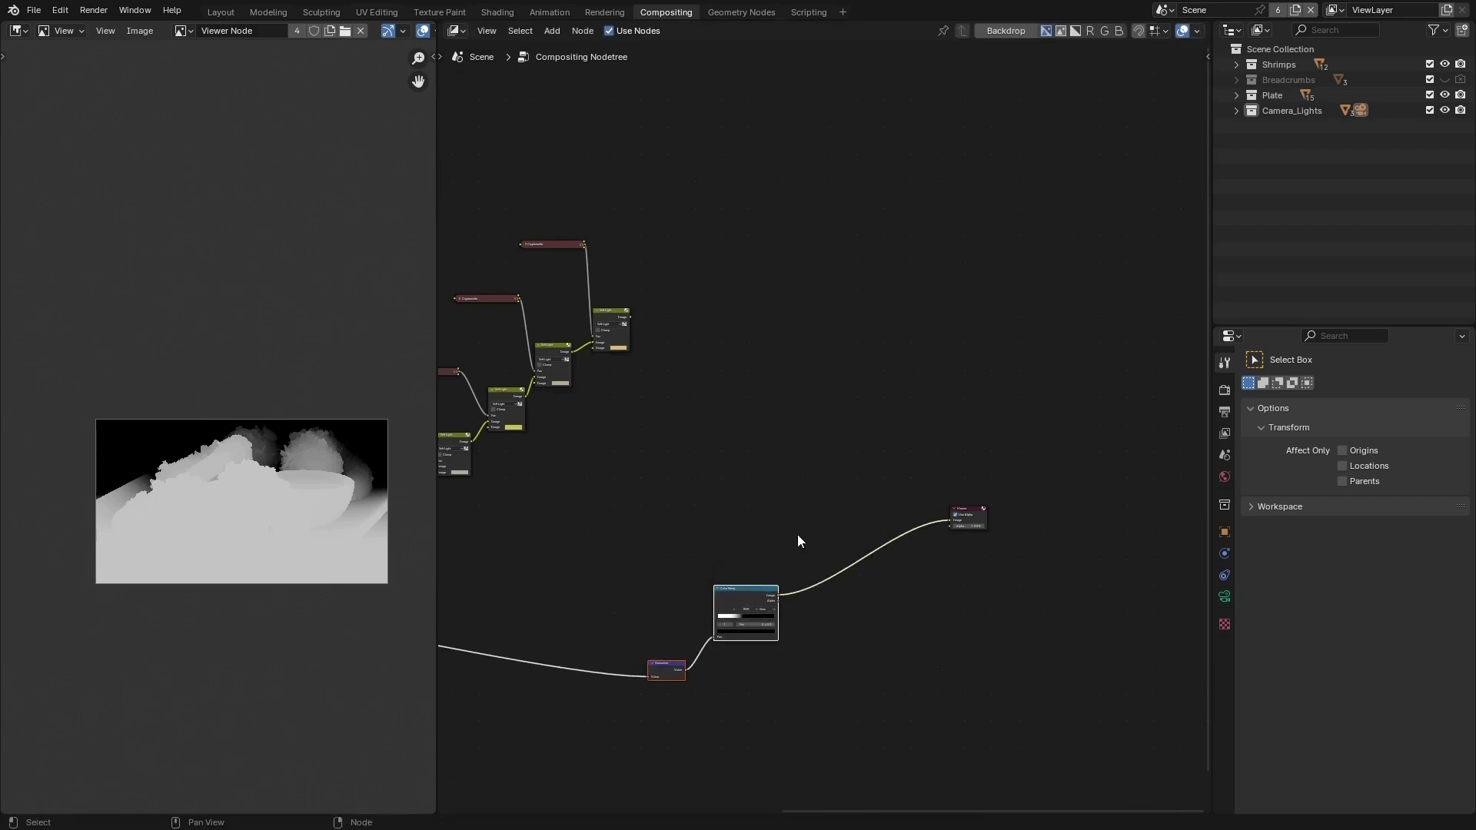
{"action": "scroll", "coordinate": [822, 496], "scroll_direction": "up", "scroll_amount": 1}
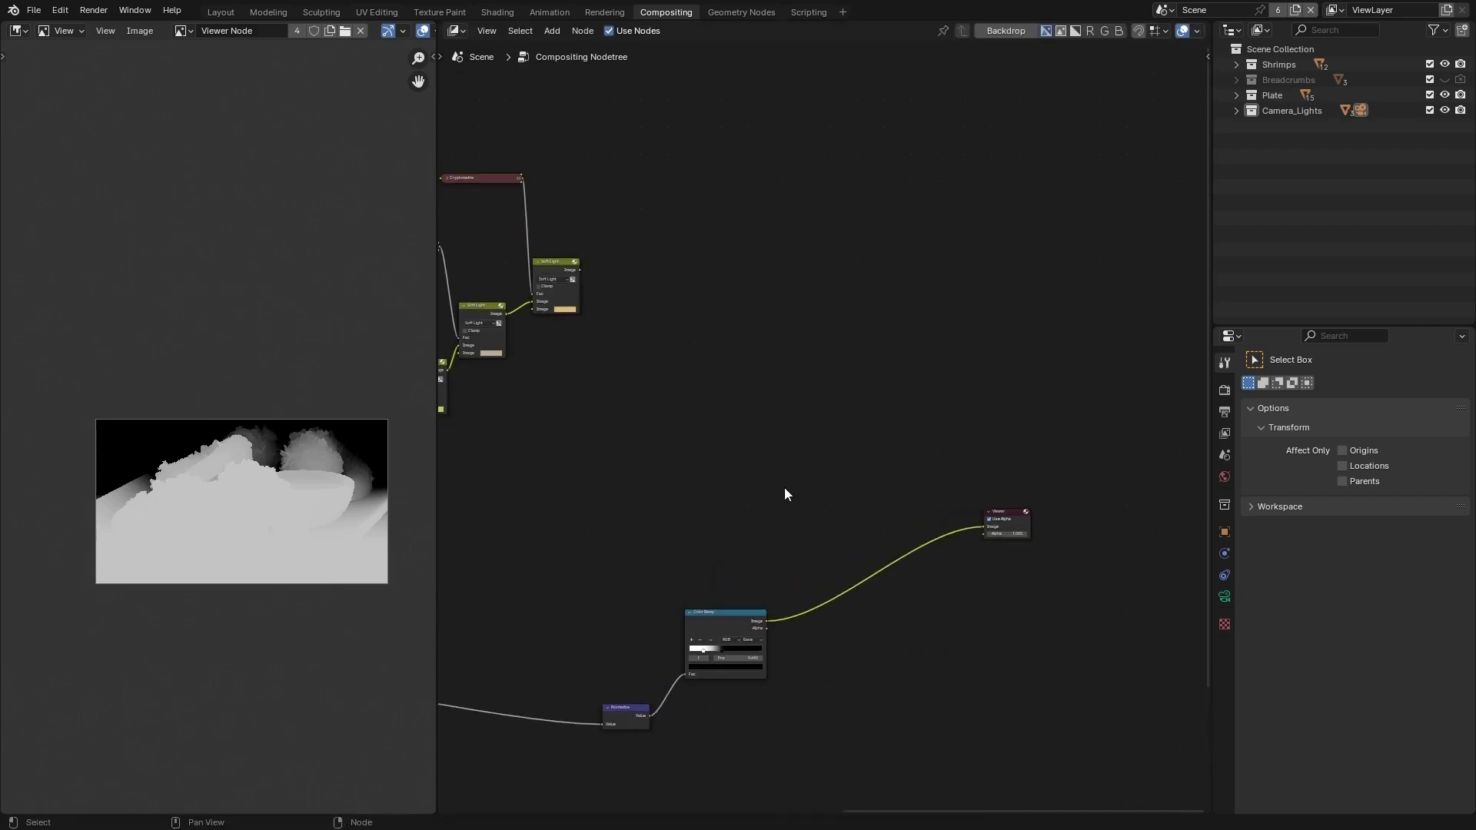
Step: Add a Defocus node above the depth Color Ramp, between the last Soft Light node and the Viewer
{"action": "key", "text": "F3"}
{"action": "type", "text": "def"}
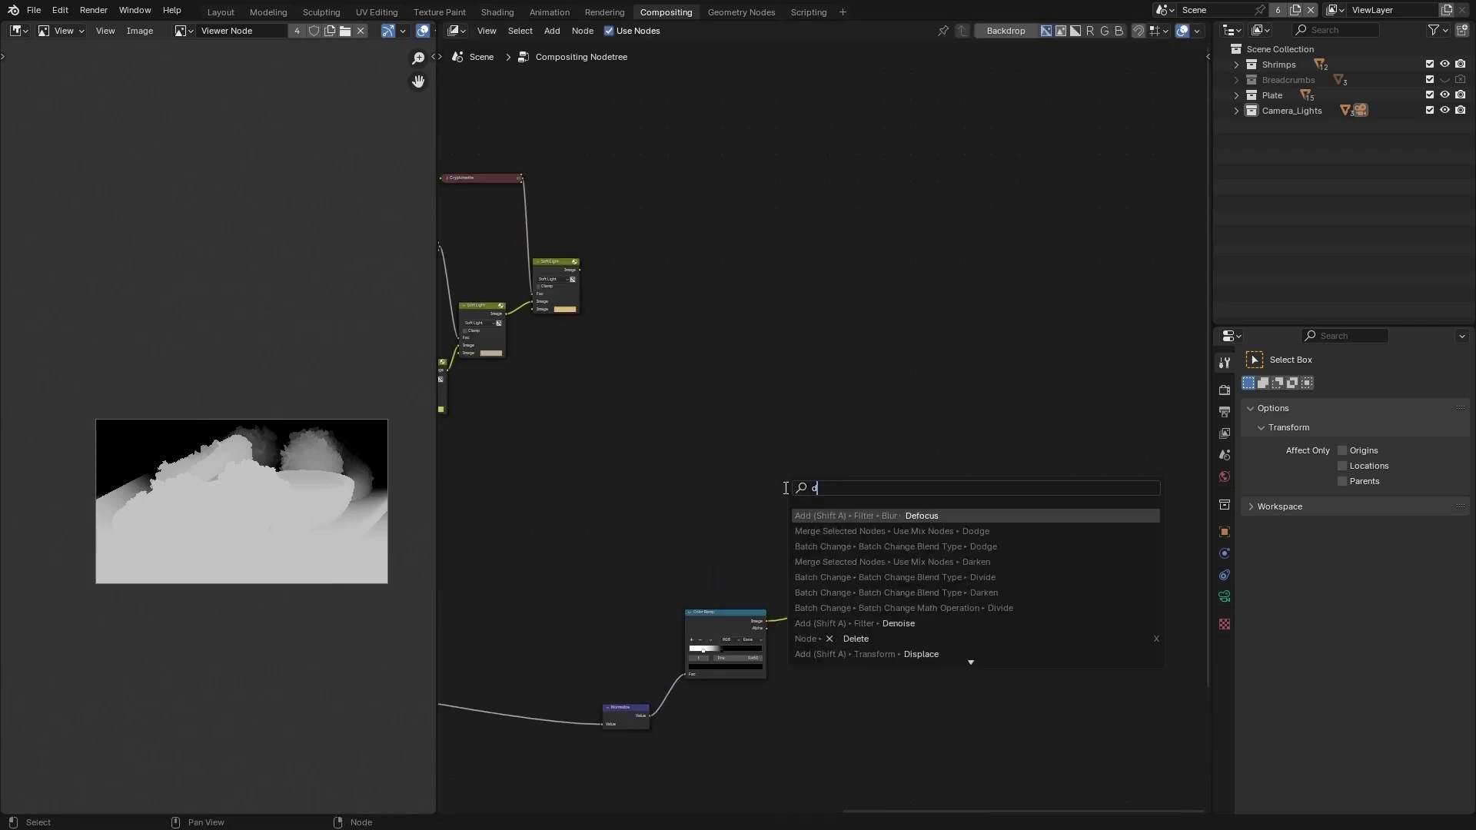
{"action": "left_click", "coordinate": [862, 515]}
{"action": "left_click", "coordinate": [803, 570]}
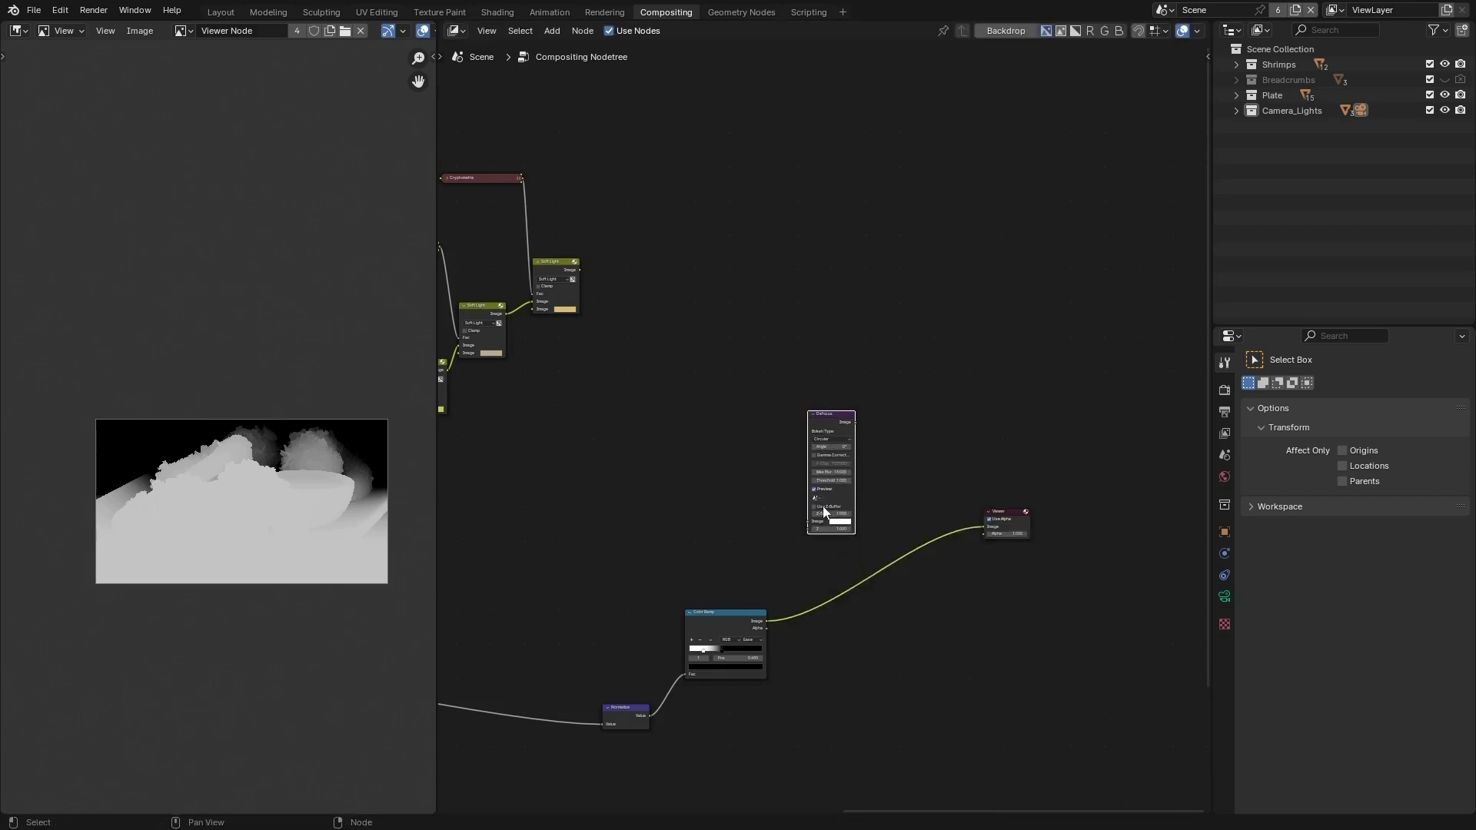
Step: Enable Use Z-Buffer on the Defocus node and set its bokeh type to Hexagonal
{"action": "scroll", "coordinate": [800, 574], "scroll_direction": "up", "scroll_amount": 2}
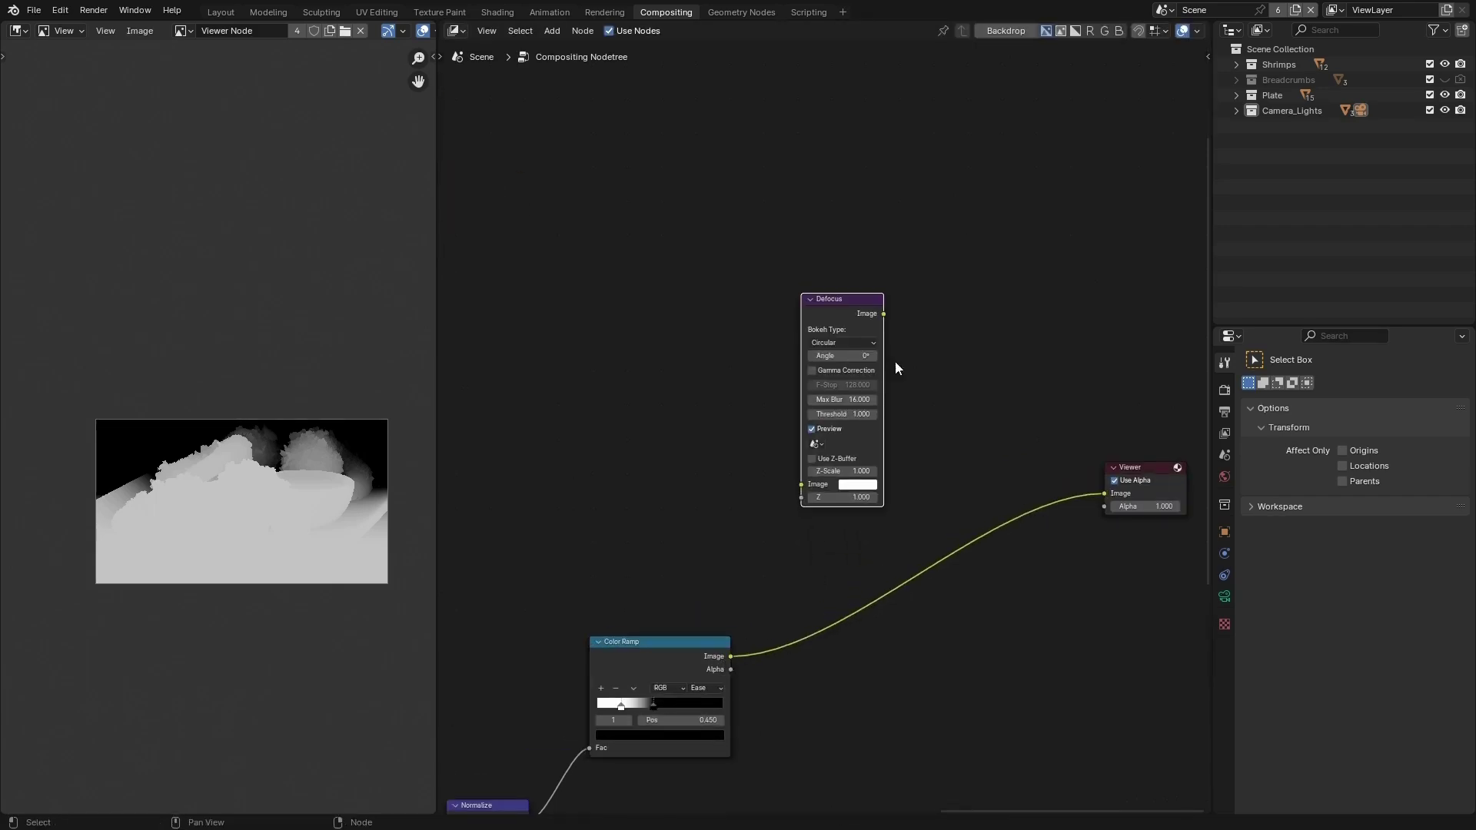
{"action": "scroll", "coordinate": [867, 446], "scroll_direction": "up", "scroll_amount": 2}
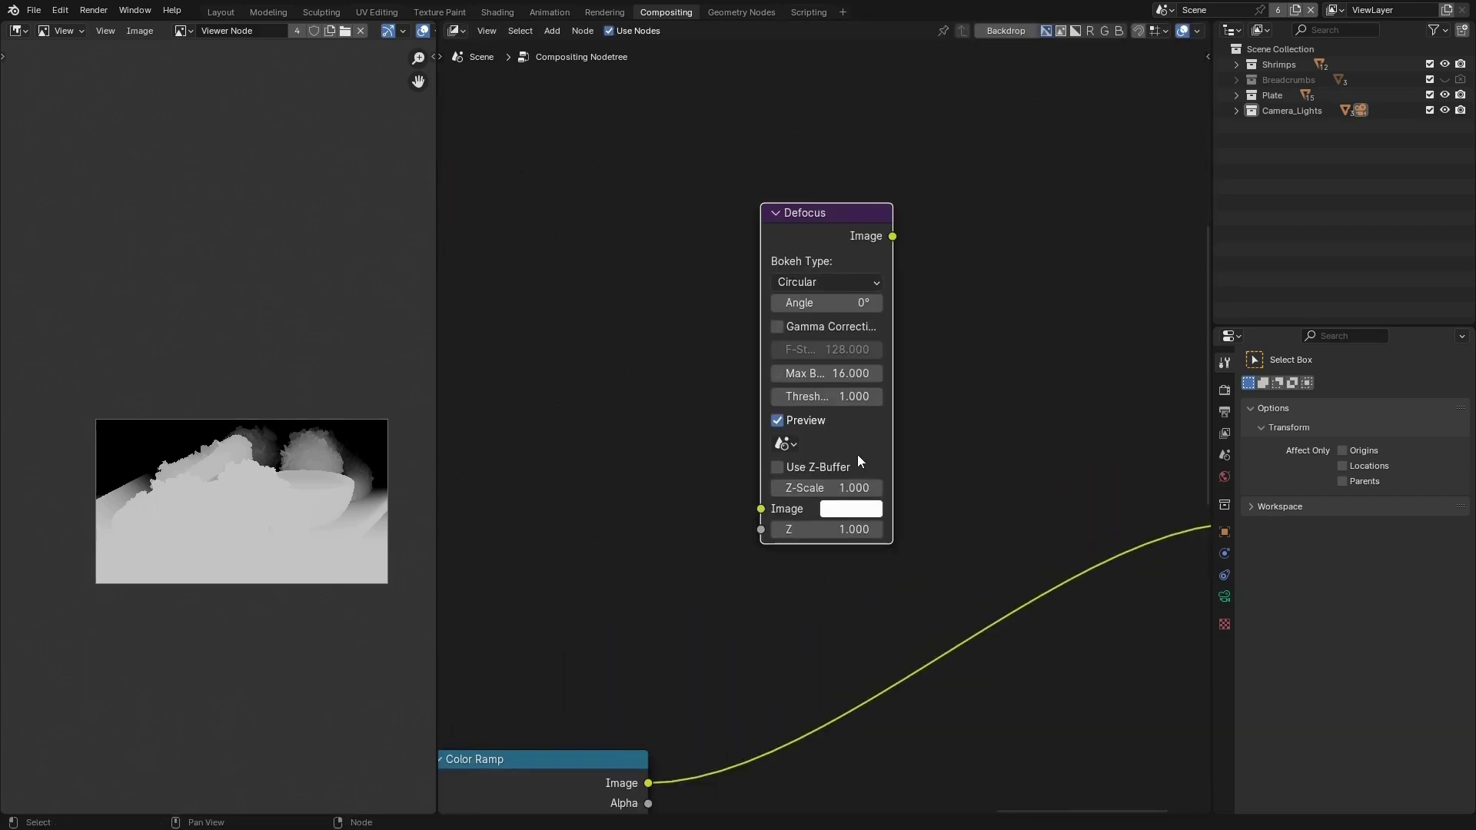
{"action": "left_click", "coordinate": [778, 468]}
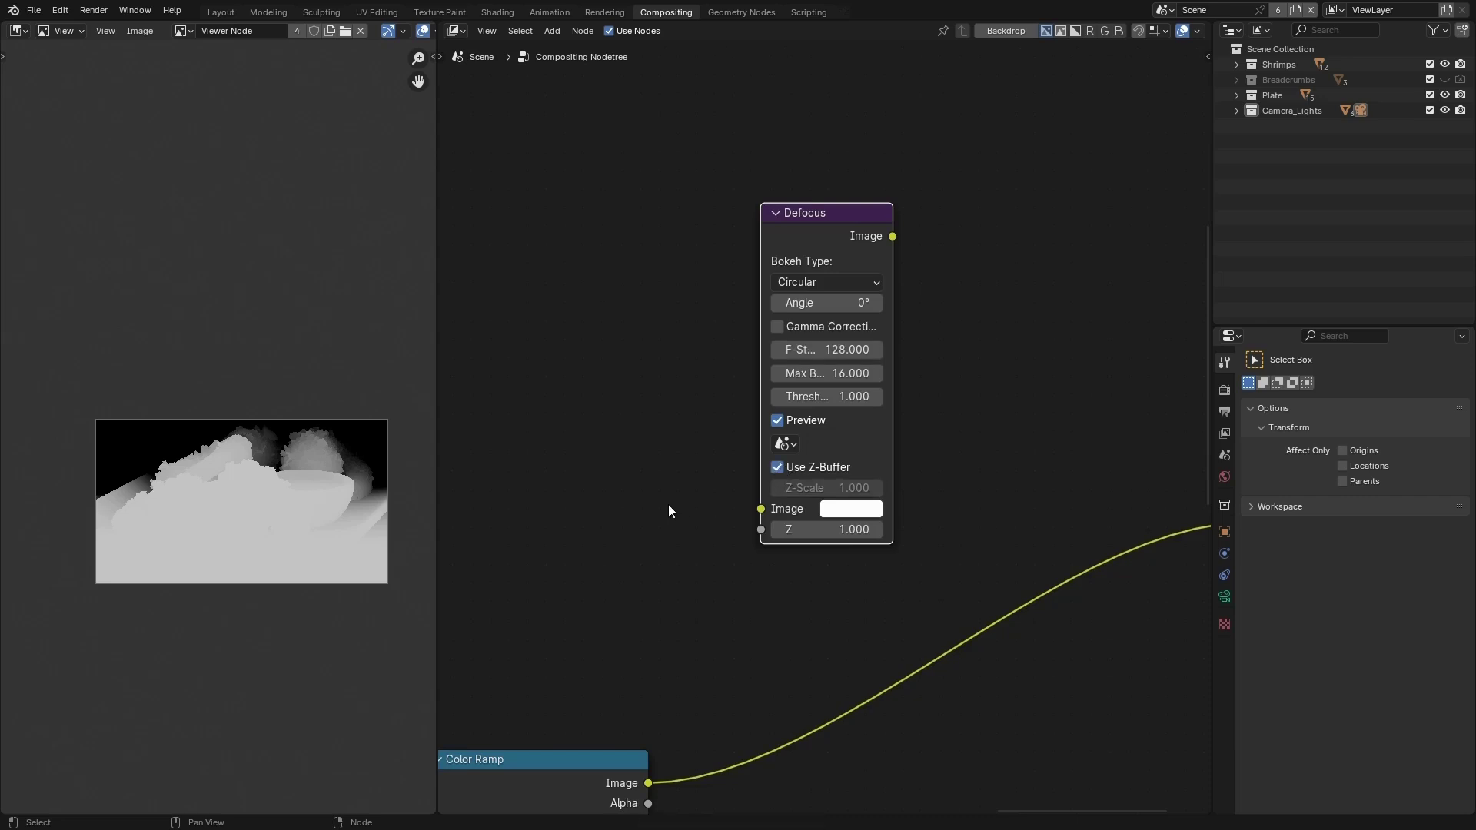
{"action": "left_click", "coordinate": [830, 283]}
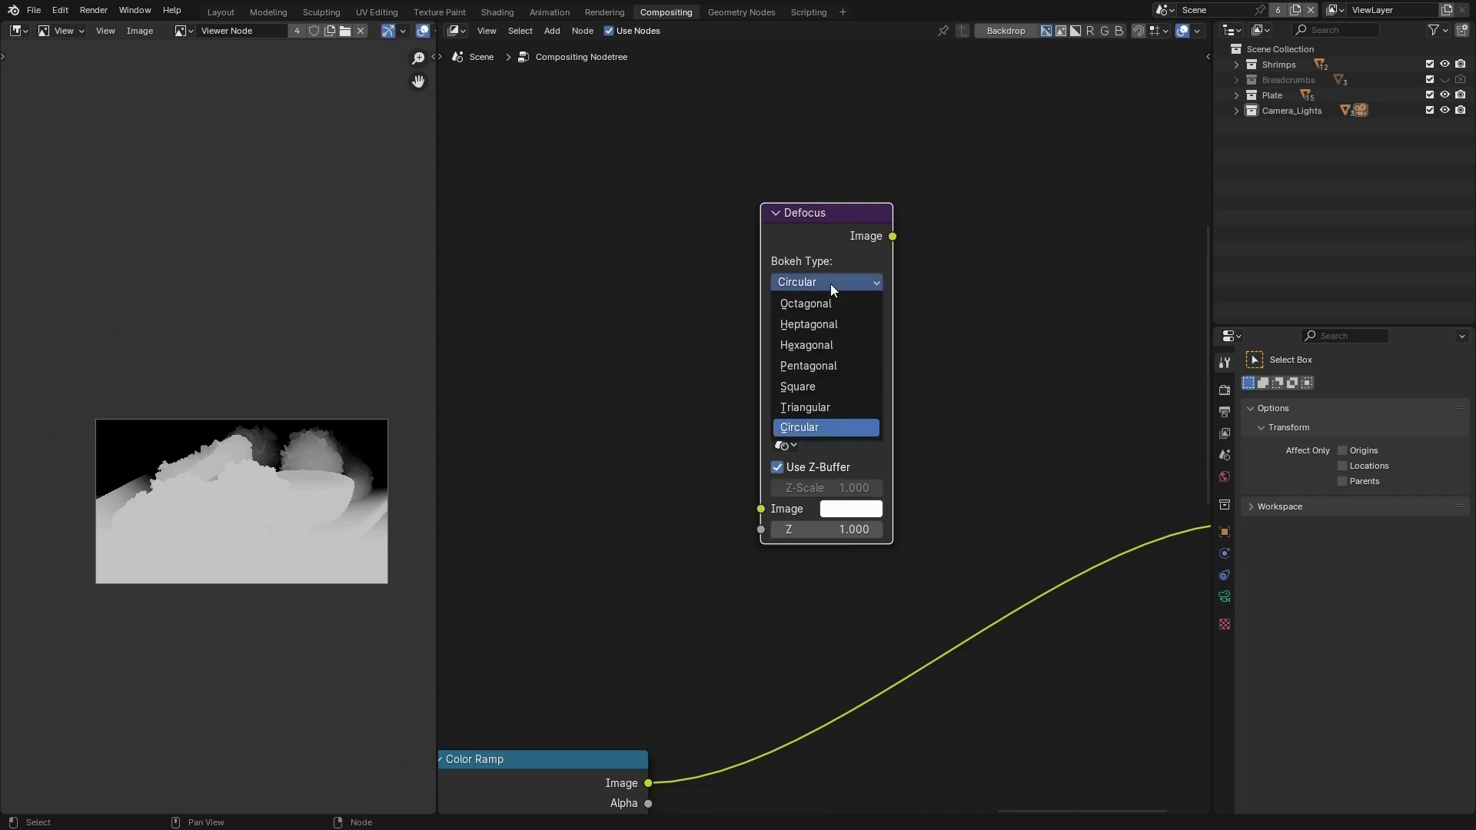
{"action": "left_click", "coordinate": [833, 343]}
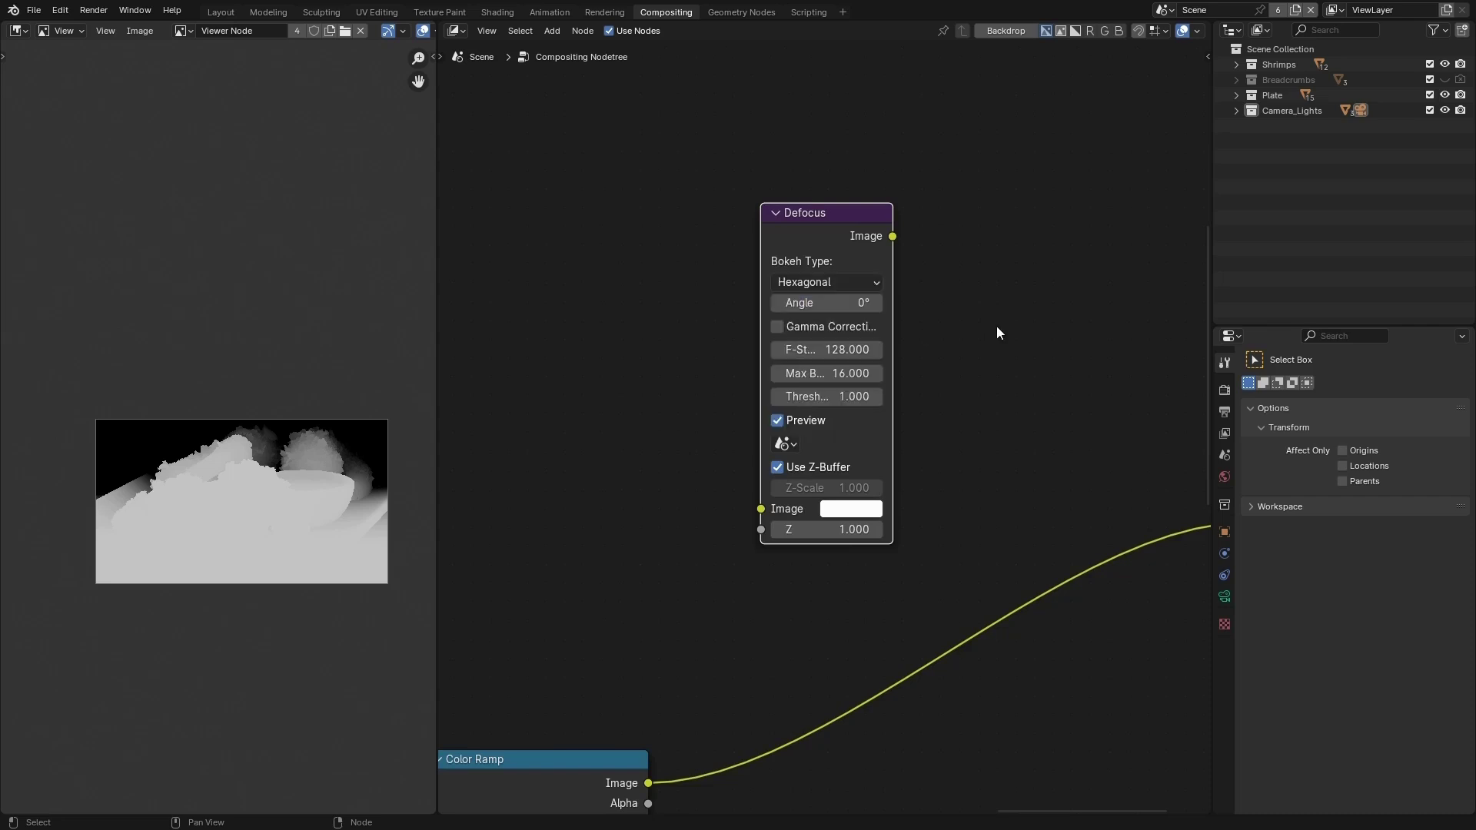
Step: Connect the last Soft Light's Image output to the Defocus Image input and the Color Ramp's Image output to its Z input
{"action": "scroll", "coordinate": [676, 553], "scroll_direction": "down", "scroll_amount": 6}
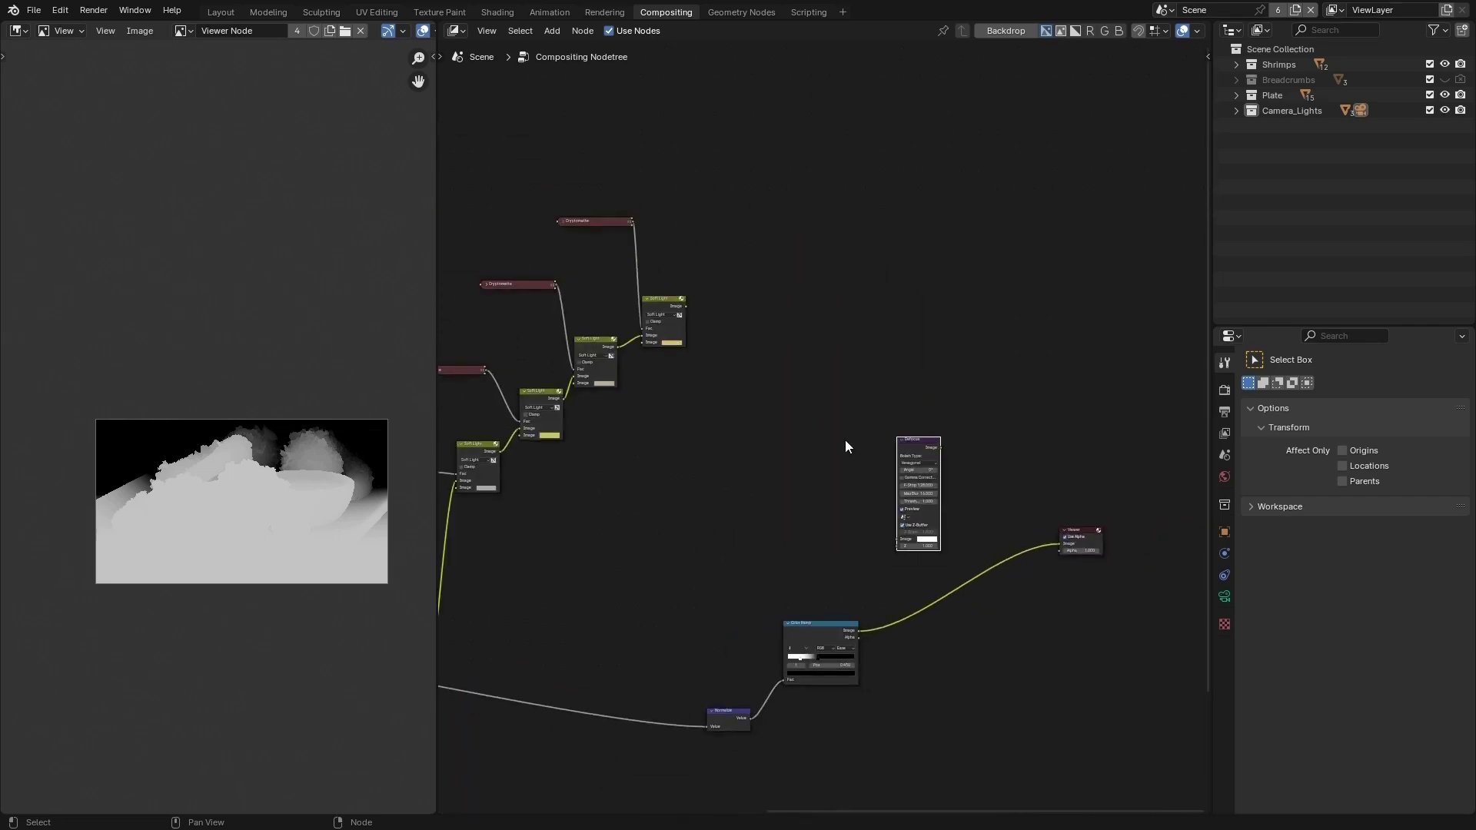
{"action": "scroll", "coordinate": [907, 492], "scroll_direction": "up", "scroll_amount": 3}
{"action": "scroll", "coordinate": [937, 552], "scroll_direction": "up", "scroll_amount": 1}
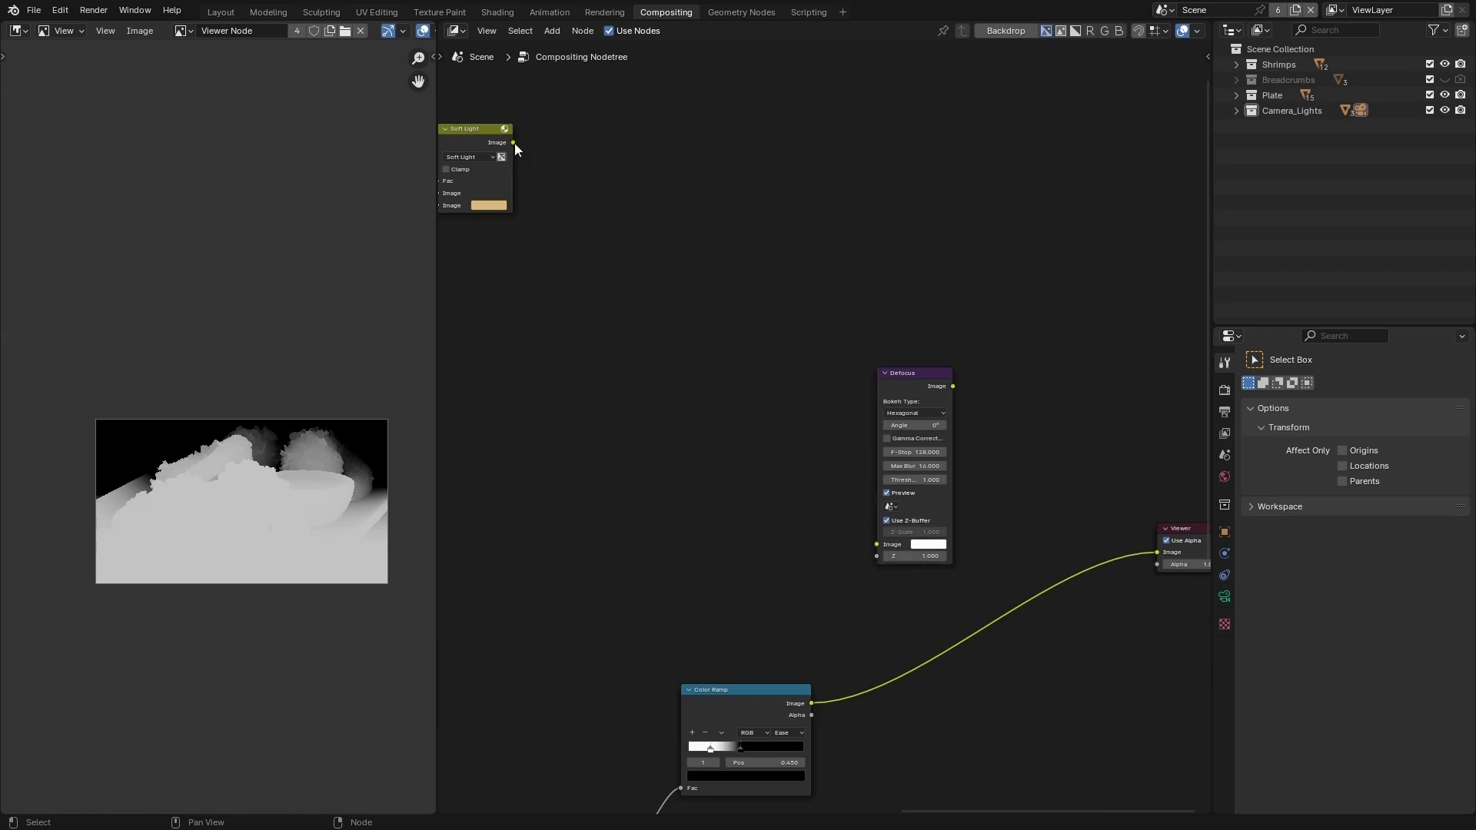
{"action": "left_click_drag", "start_coordinate": [513, 142], "coordinate": [869, 545]}
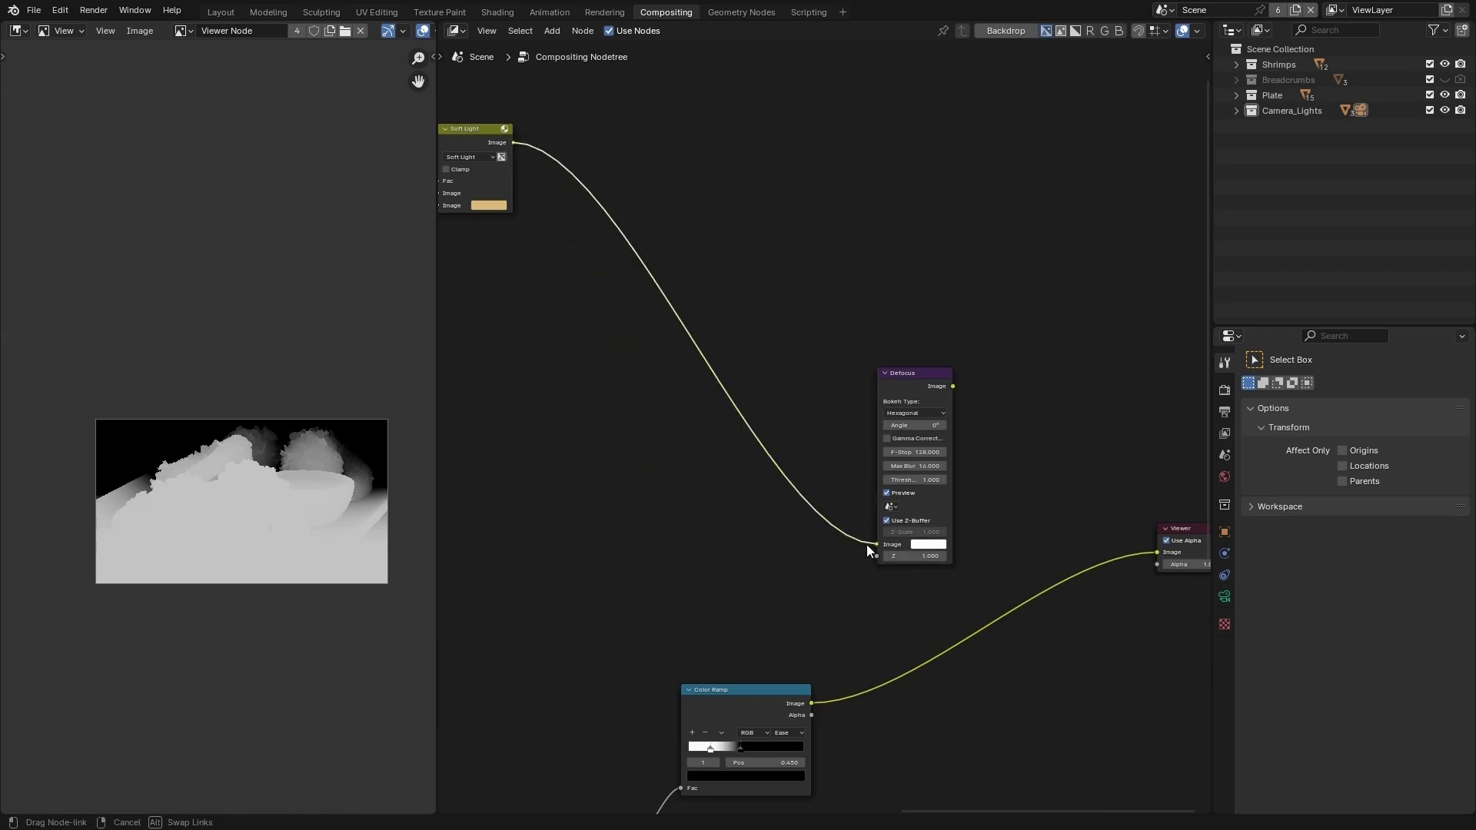
{"action": "left_click_drag", "start_coordinate": [811, 703], "coordinate": [876, 556]}
Step: Save the file, connect the Defocus node to the Viewer, and inspect the background blur up close in the preview
{"action": "left_click", "coordinate": [929, 374]}
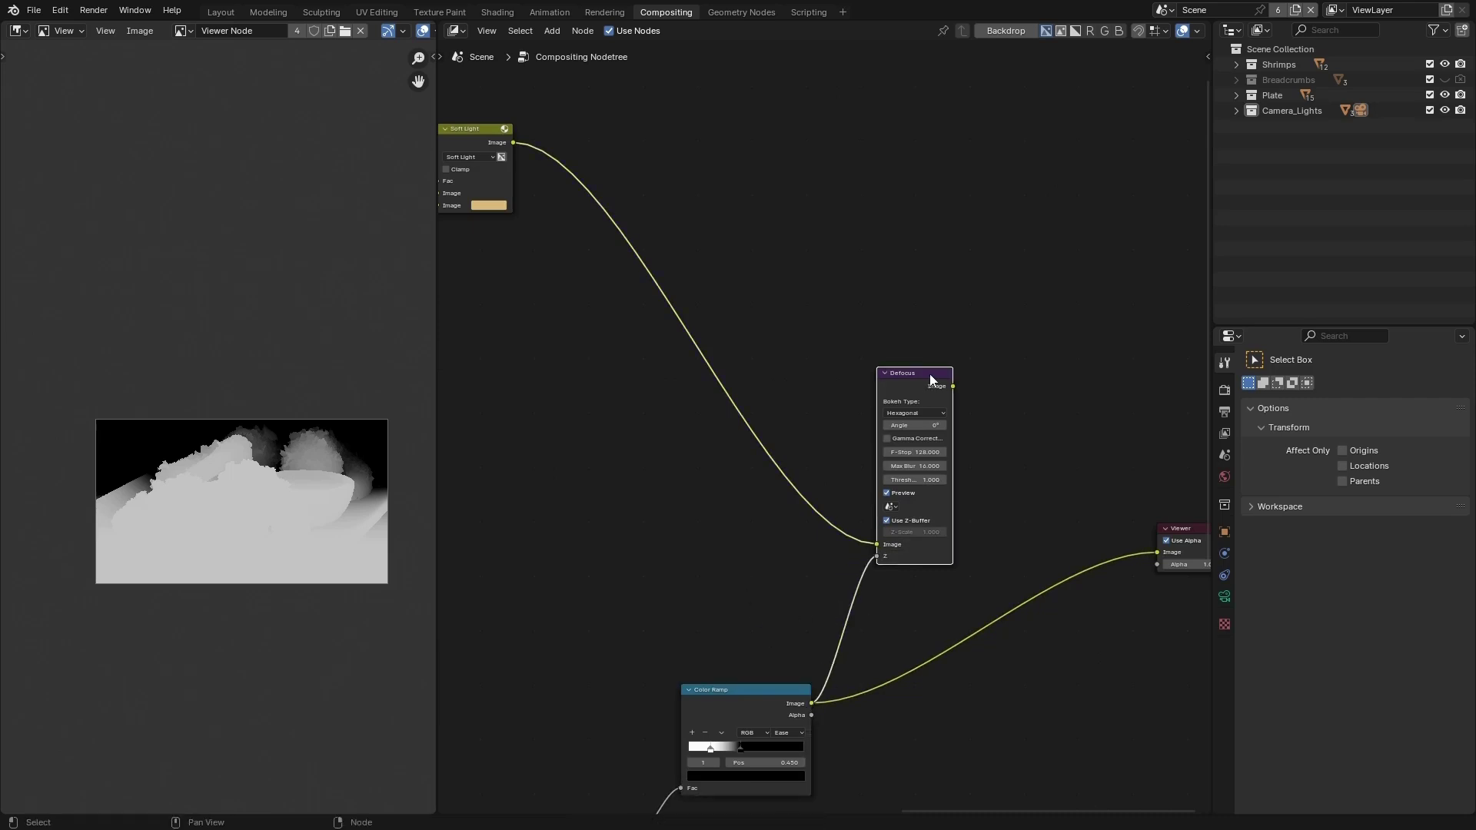
{"action": "key", "text": "ctrl+s"}
{"action": "left_click", "coordinate": [930, 380], "text": "ctrl+shift"}
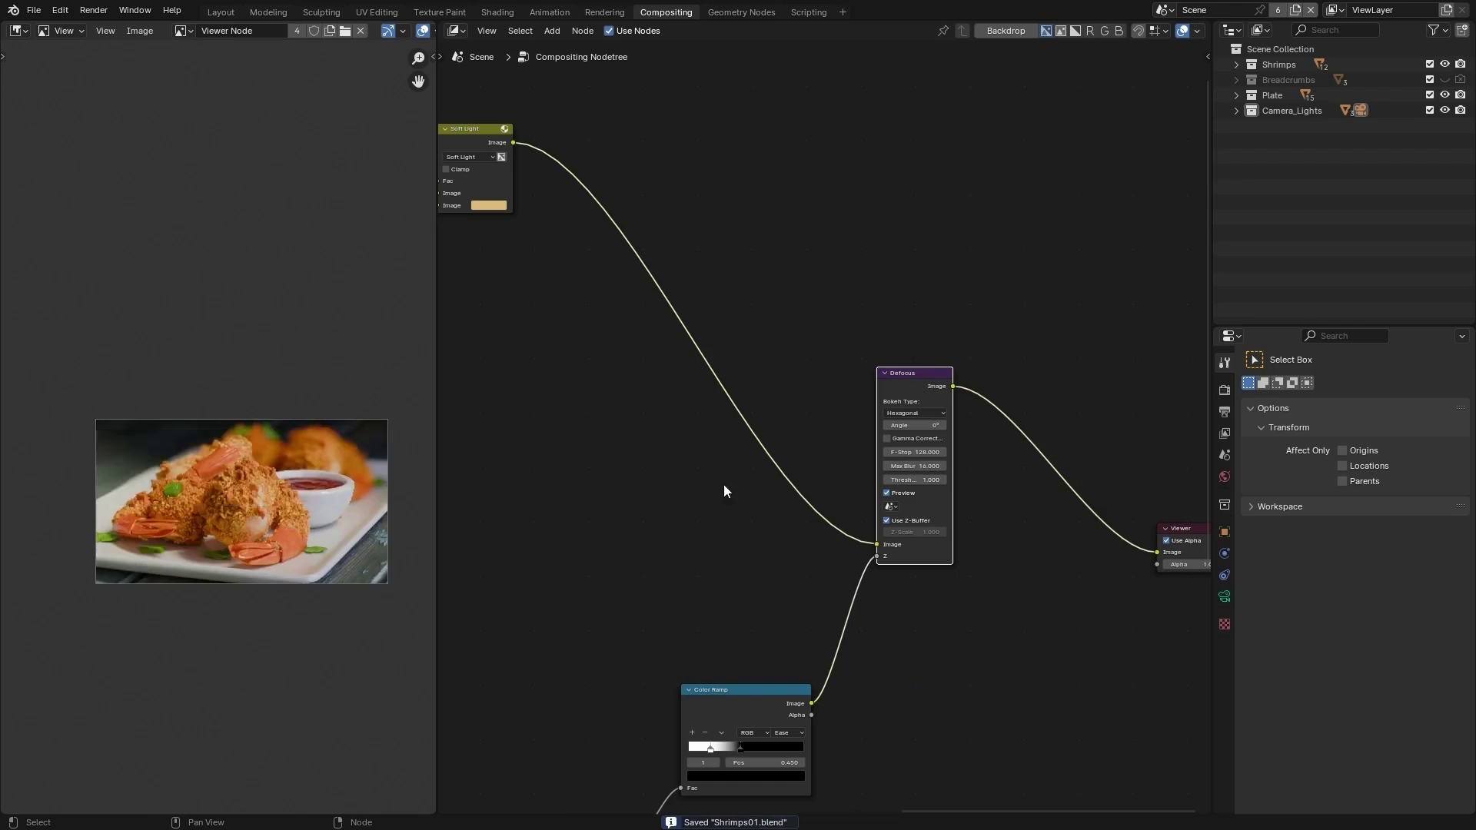
{"action": "scroll", "coordinate": [300, 461], "scroll_direction": "up", "scroll_amount": 4}
{"action": "scroll", "coordinate": [307, 352], "scroll_direction": "down", "scroll_amount": 3}
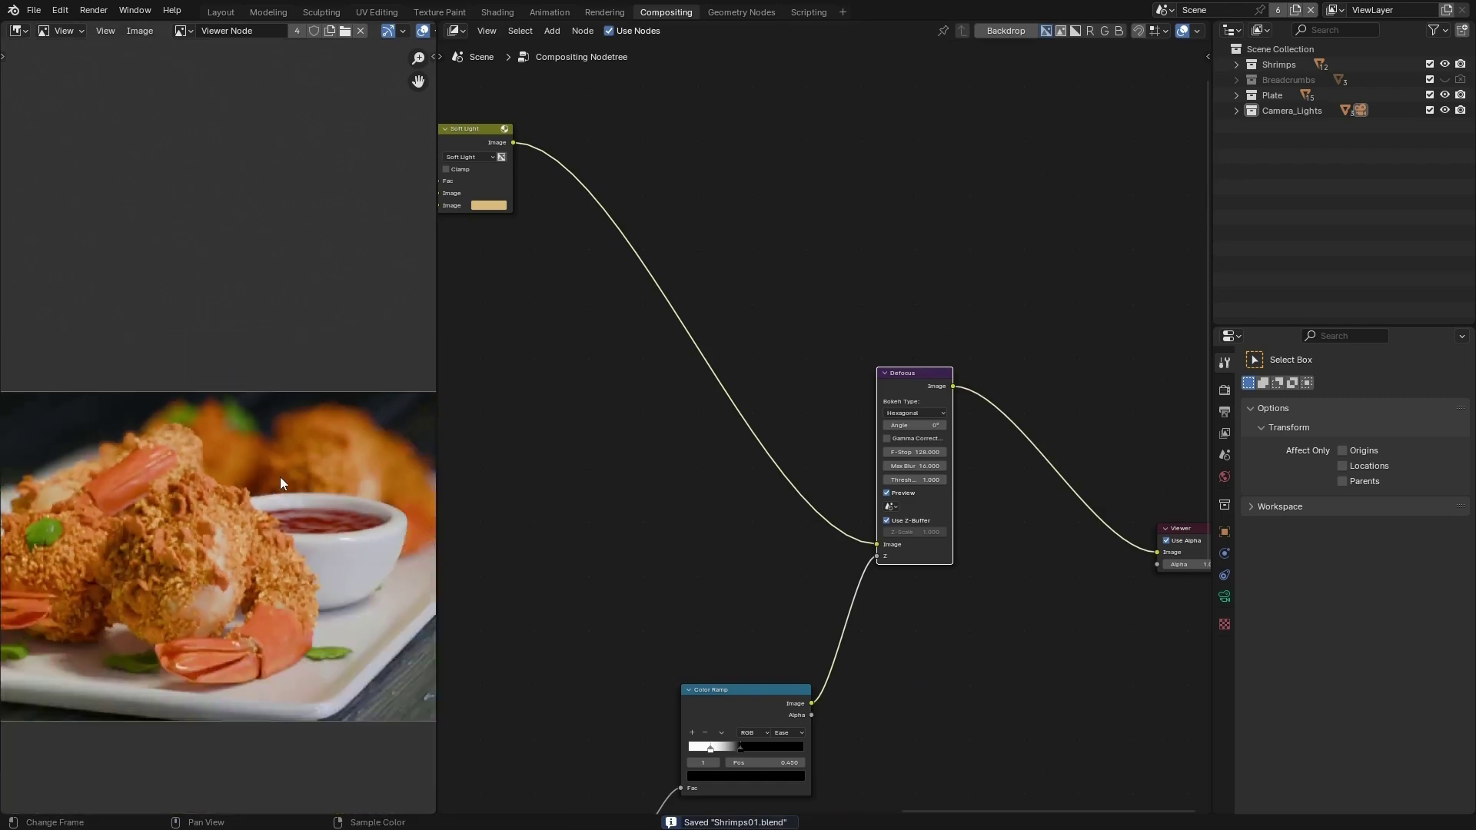
{"action": "scroll", "coordinate": [292, 361], "scroll_direction": "up", "scroll_amount": 2}
{"action": "scroll", "coordinate": [282, 366], "scroll_direction": "down", "scroll_amount": 2}
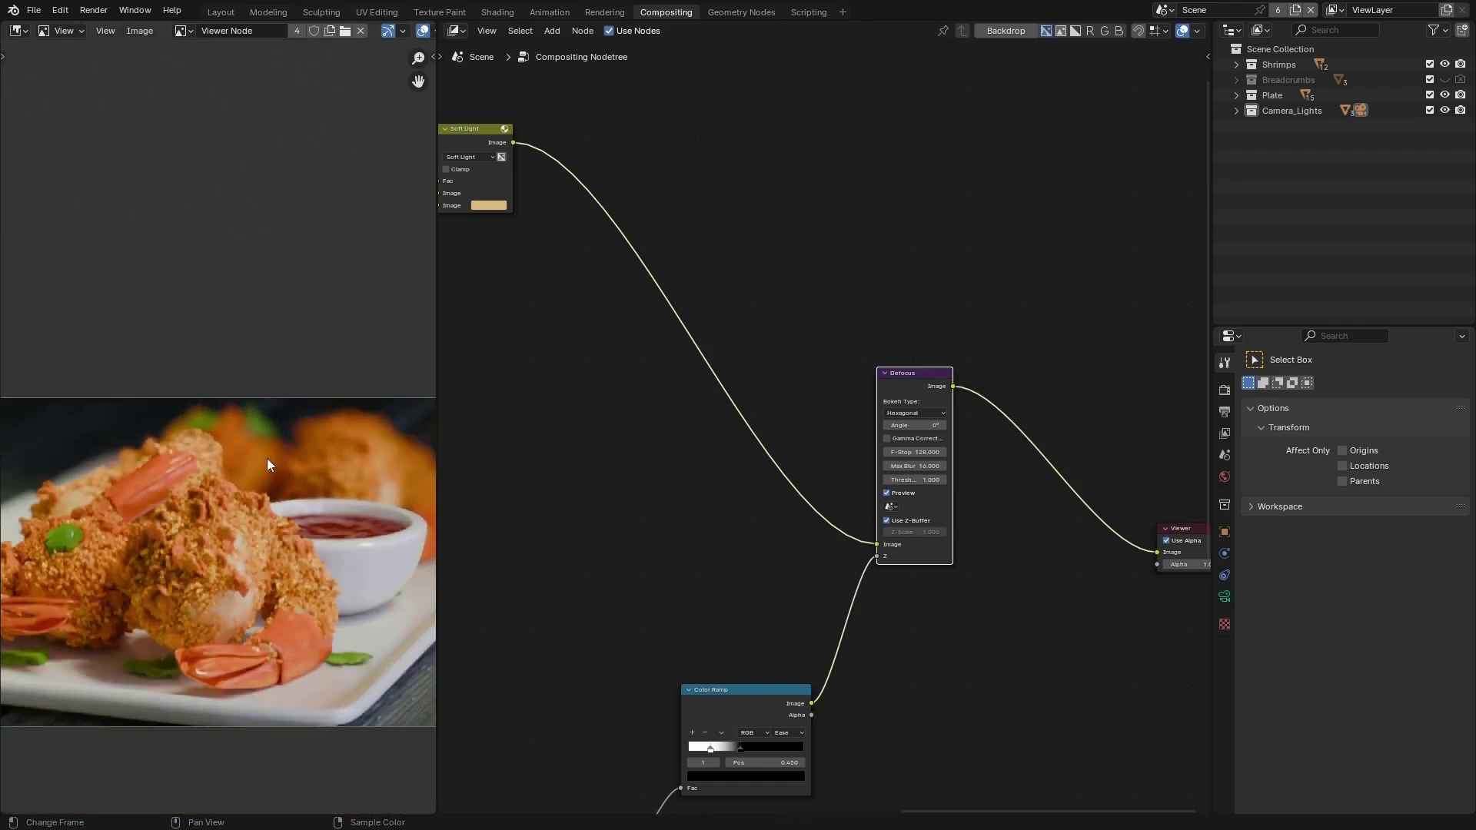
Step: Set the Defocus node's Max Blur to 6 after trying 8
{"action": "scroll", "coordinate": [273, 473], "scroll_direction": "down", "scroll_amount": 2}
{"action": "scroll", "coordinate": [285, 503], "scroll_direction": "up", "scroll_amount": 2}
{"action": "scroll", "coordinate": [928, 578], "scroll_direction": "up", "scroll_amount": 2}
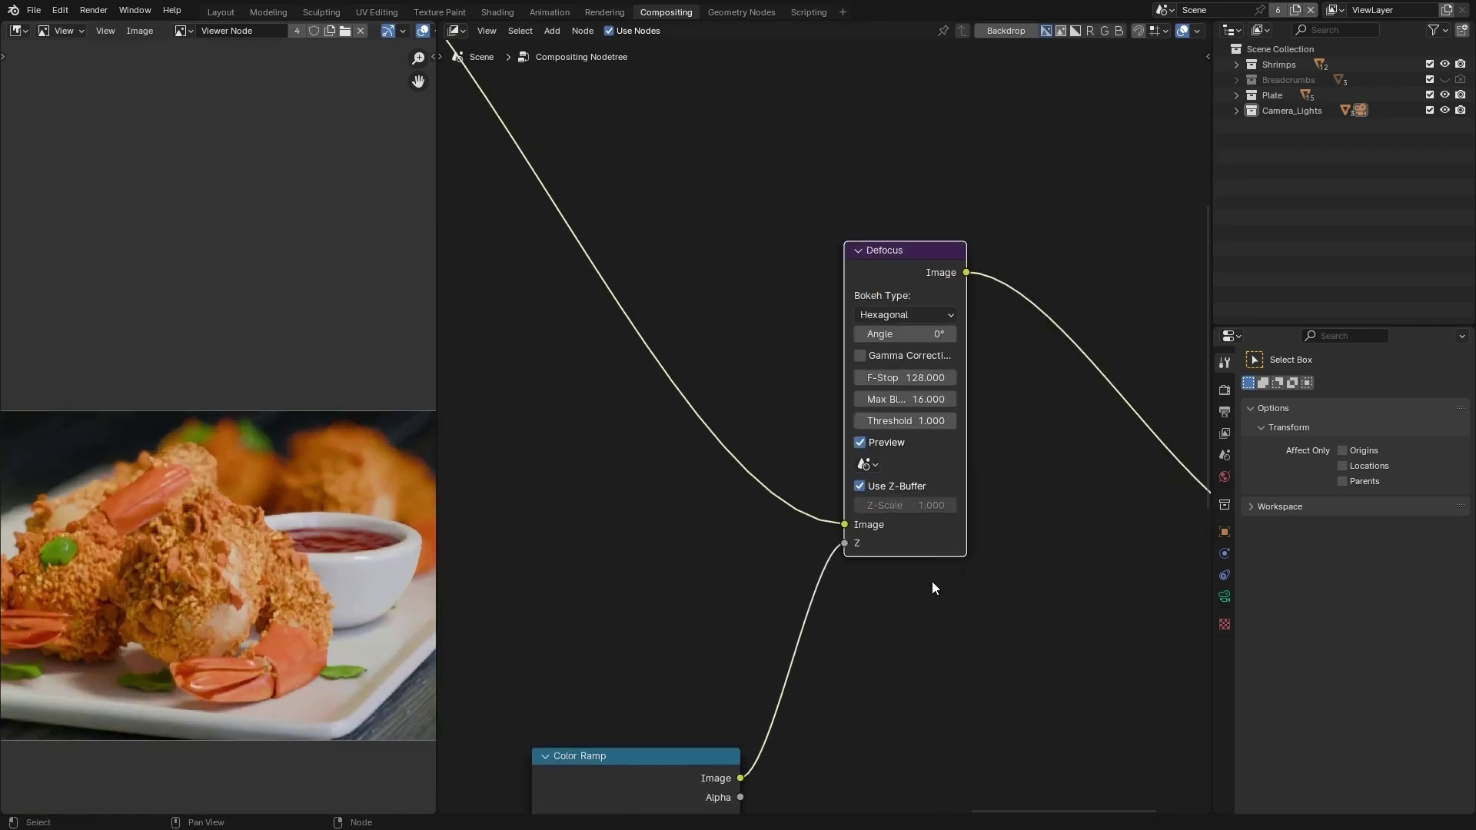
{"action": "left_click", "coordinate": [929, 399]}
{"action": "type", "text": "8"}
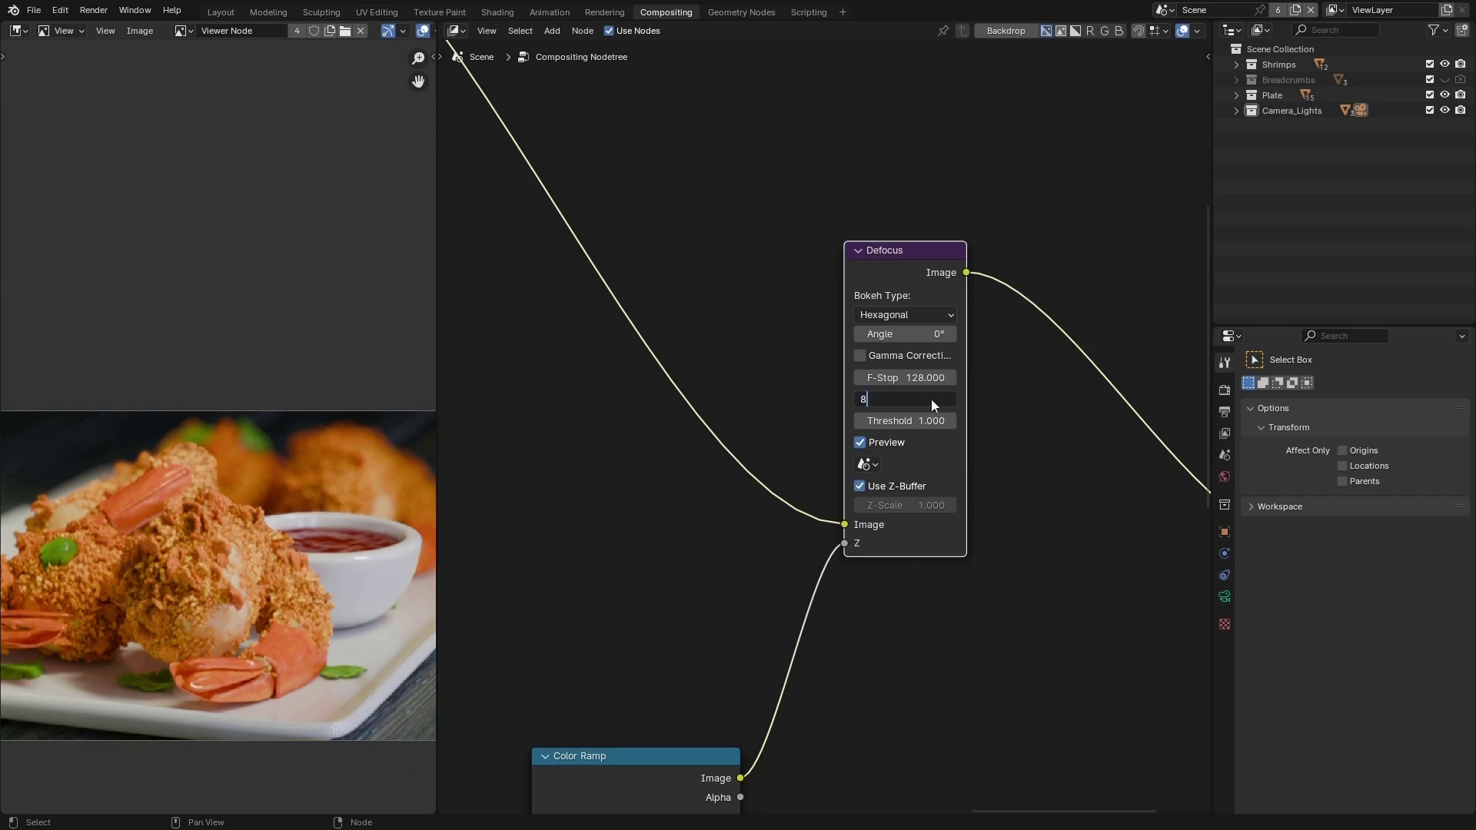
{"action": "key", "text": "Return"}
{"action": "left_click", "coordinate": [932, 400]}
{"action": "type", "text": "6"}
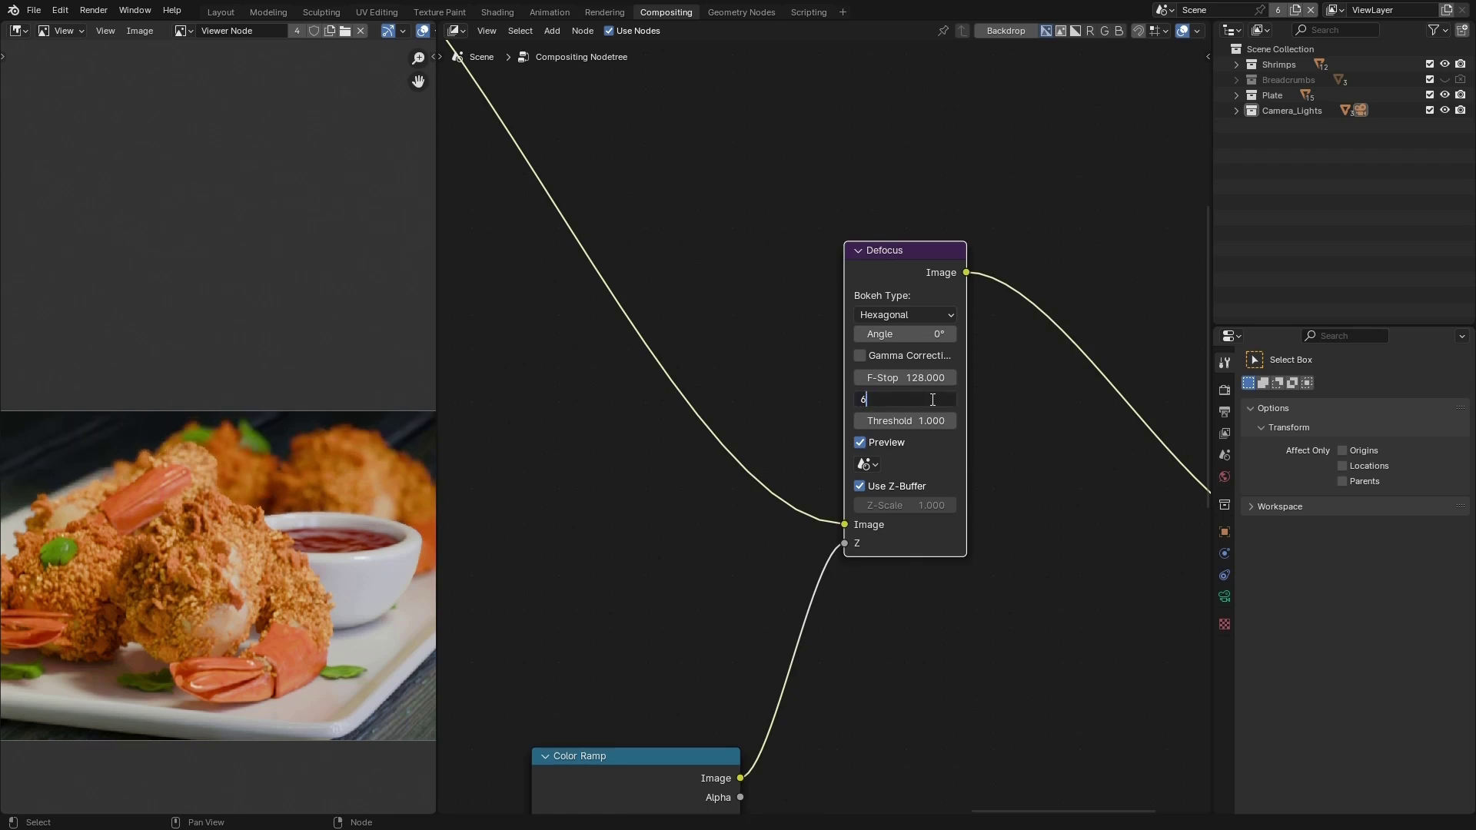
{"action": "key", "text": "Return"}
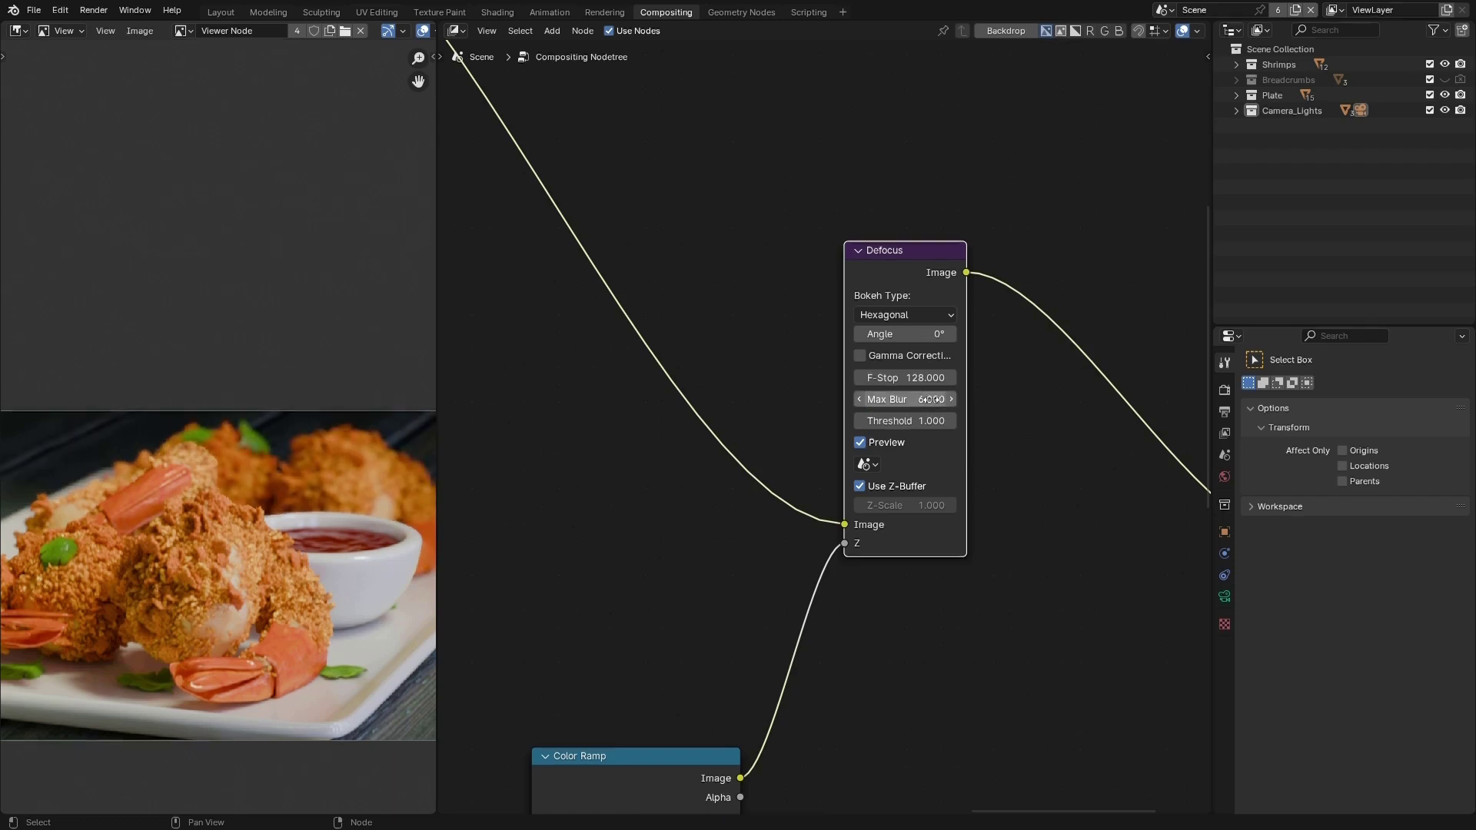
Step: Examine the softened blur in the preview and raise the Defocus node's Threshold to 1.4
{"action": "scroll", "coordinate": [206, 574], "scroll_direction": "up", "scroll_amount": 3}
{"action": "scroll", "coordinate": [208, 580], "scroll_direction": "down", "scroll_amount": 8}
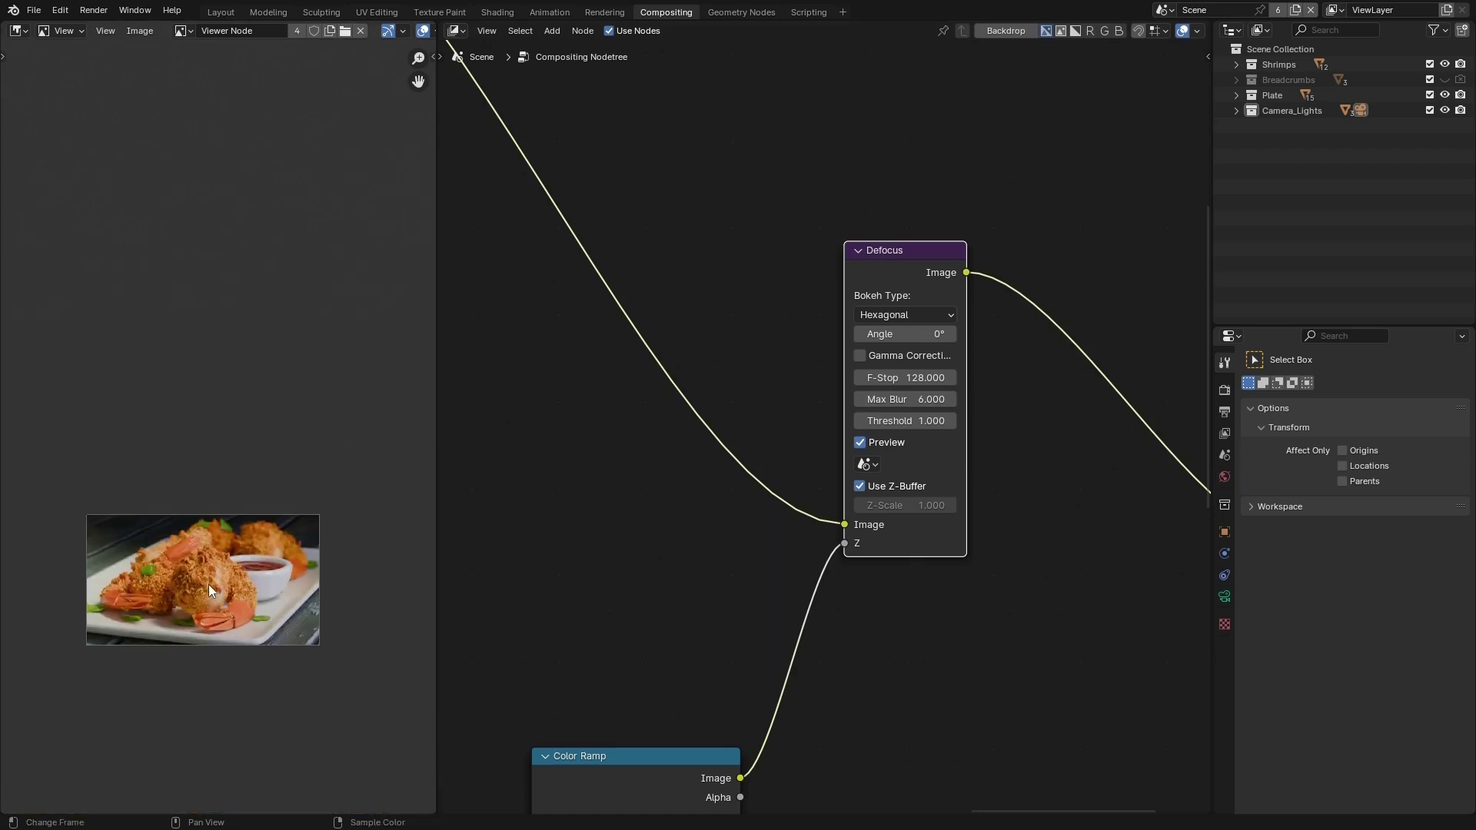
{"action": "scroll", "coordinate": [196, 592], "scroll_direction": "up", "scroll_amount": 3}
{"action": "scroll", "coordinate": [196, 557], "scroll_direction": "up", "scroll_amount": 2}
{"action": "scroll", "coordinate": [223, 546], "scroll_direction": "down", "scroll_amount": 3}
{"action": "scroll", "coordinate": [234, 576], "scroll_direction": "up", "scroll_amount": 4}
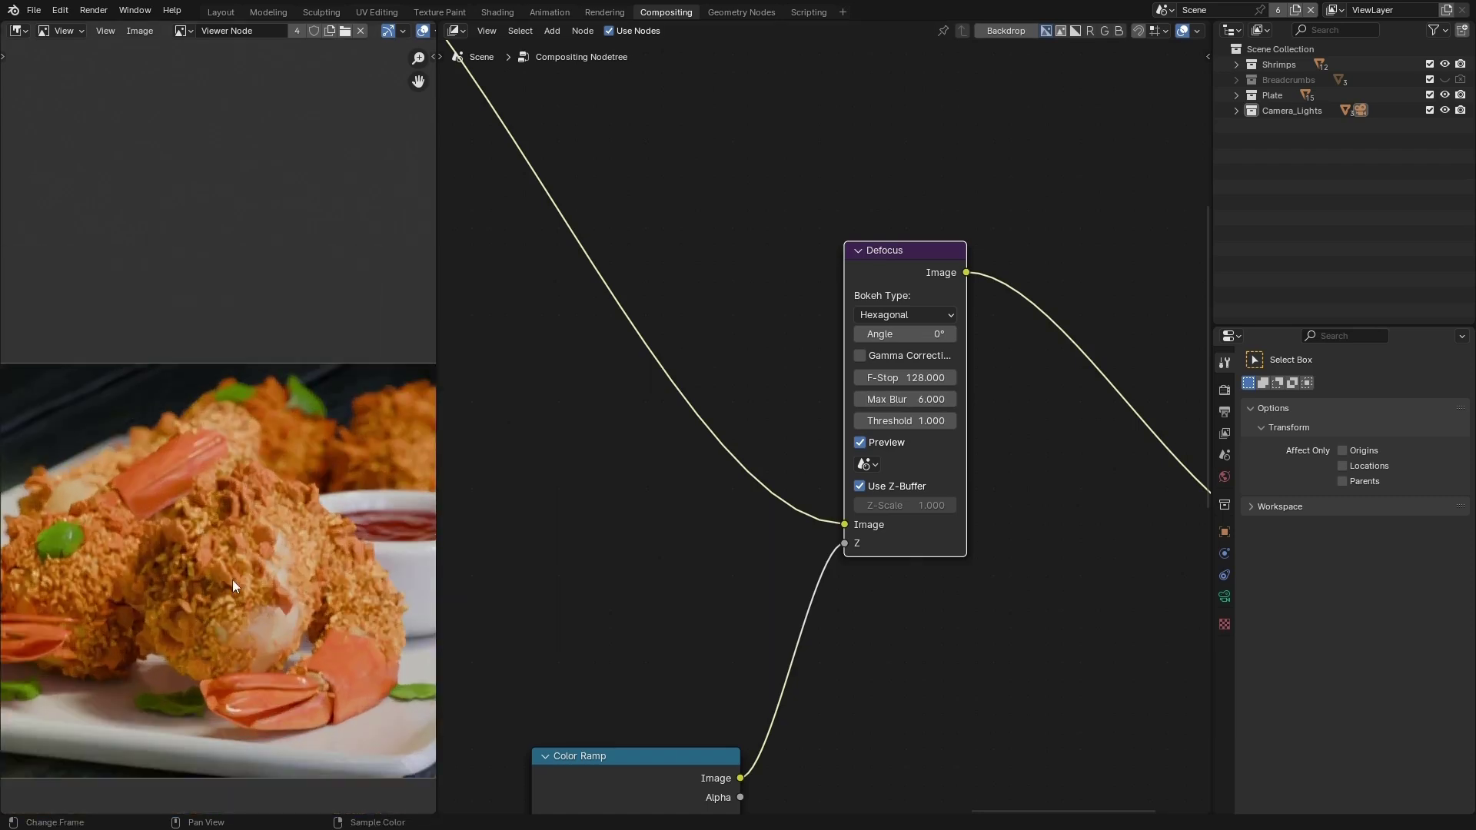
{"action": "left_click", "coordinate": [952, 420]}
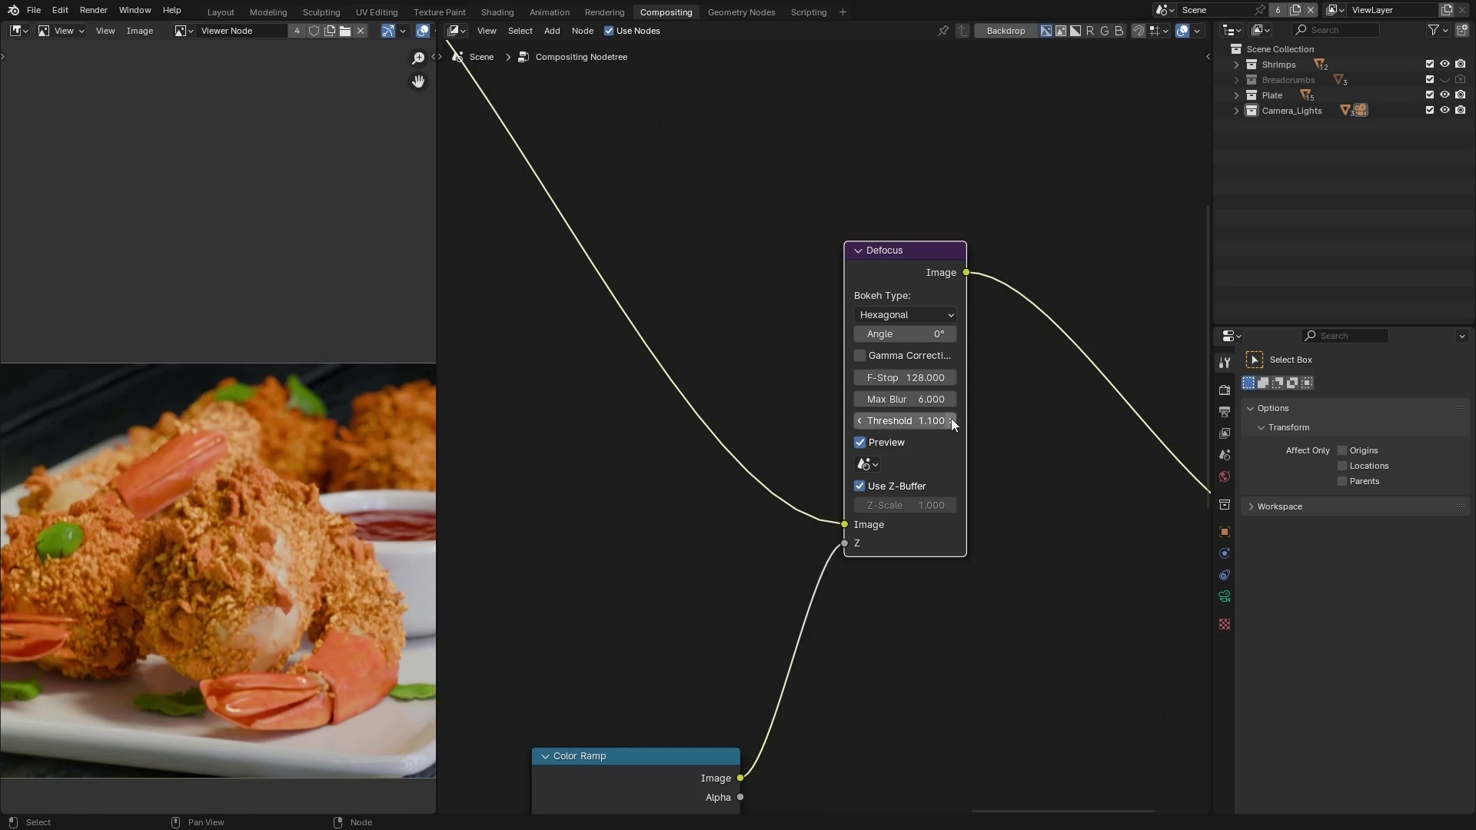
{"action": "left_click", "coordinate": [951, 420]}
{"action": "left_click", "coordinate": [951, 420]}
{"action": "left_click", "coordinate": [952, 420]}
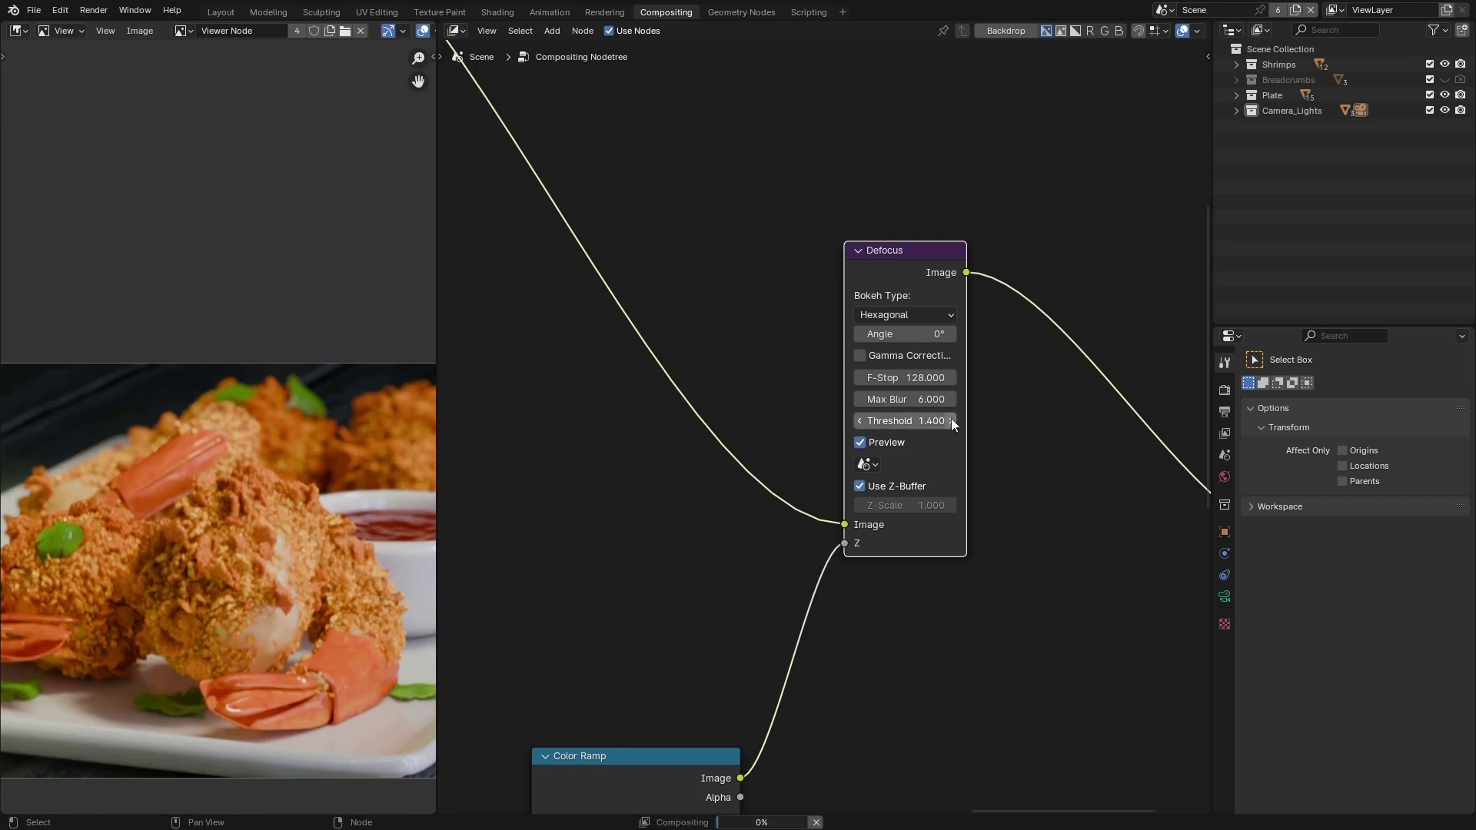
Step: Enable Gamma Correction on the Defocus node, toggling it off and on to compare the bokeh in the preview
{"action": "scroll", "coordinate": [247, 561], "scroll_direction": "up", "scroll_amount": 2}
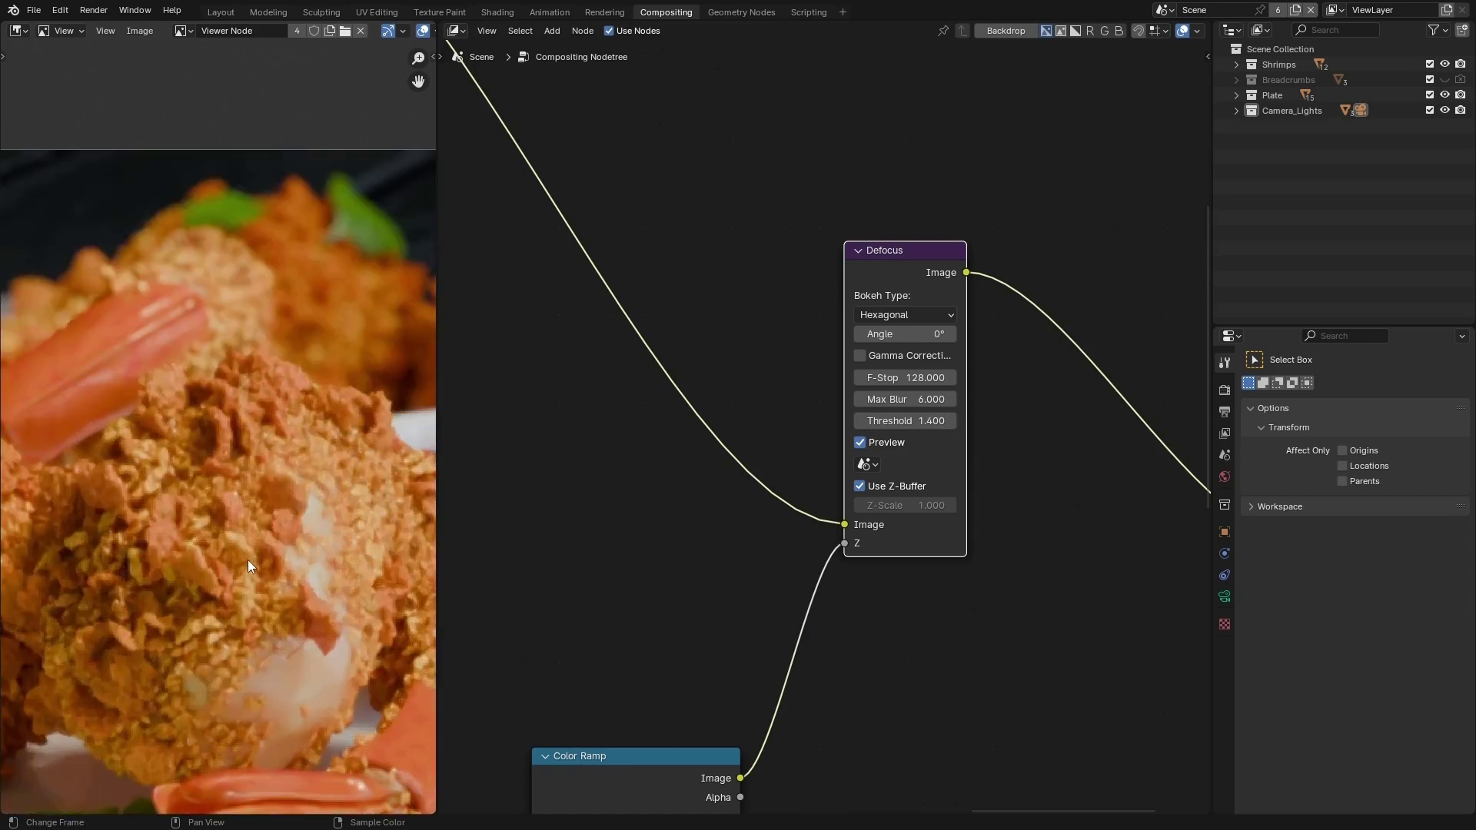
{"action": "scroll", "coordinate": [247, 559], "scroll_direction": "down", "scroll_amount": 4}
{"action": "scroll", "coordinate": [249, 581], "scroll_direction": "up", "scroll_amount": 4}
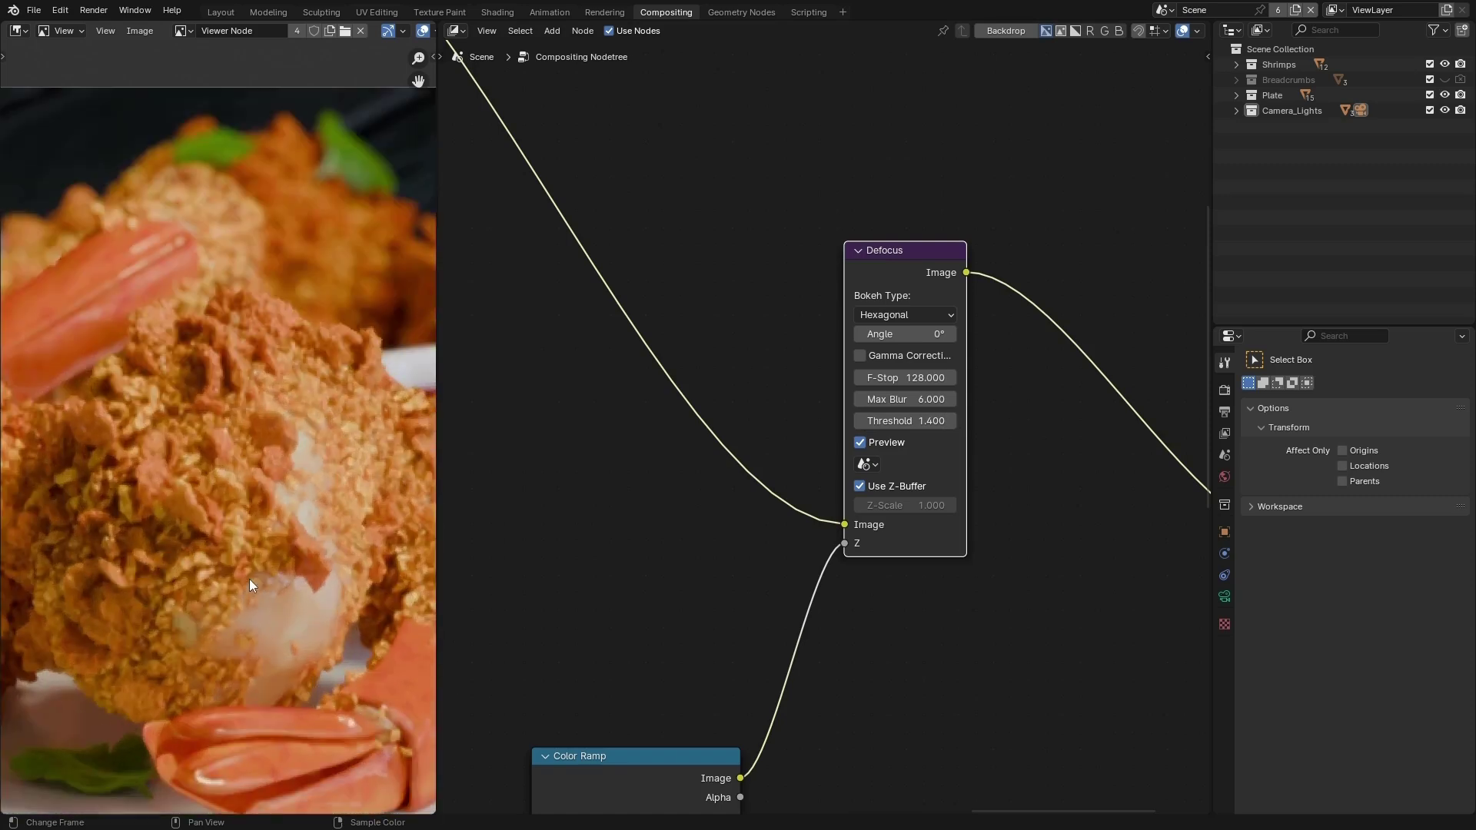
{"action": "scroll", "coordinate": [249, 579], "scroll_direction": "down", "scroll_amount": 5}
{"action": "scroll", "coordinate": [322, 529], "scroll_direction": "up", "scroll_amount": 3}
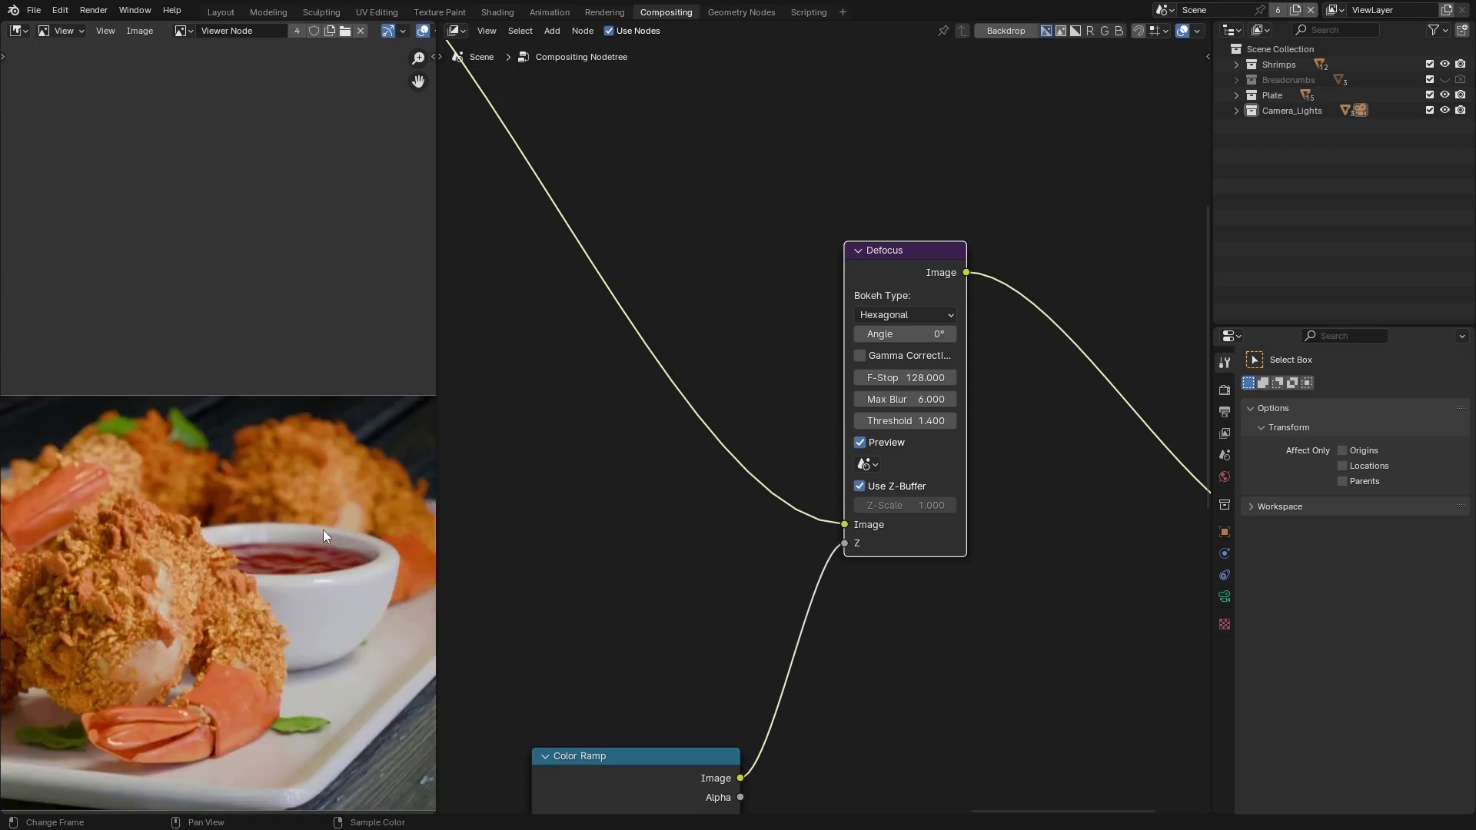
{"action": "scroll", "coordinate": [389, 519], "scroll_direction": "down", "scroll_amount": 2}
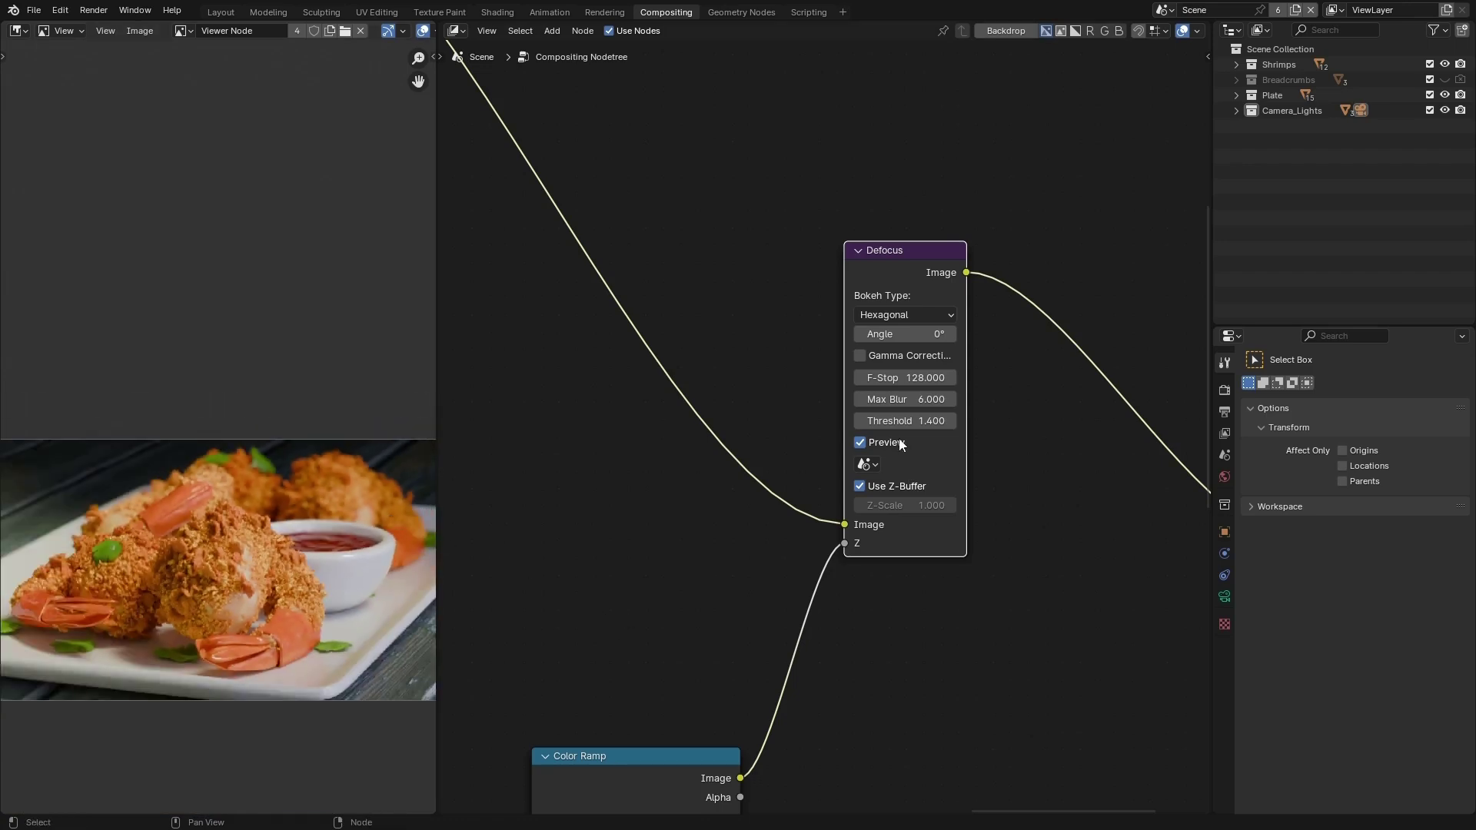
{"action": "left_click", "coordinate": [861, 355]}
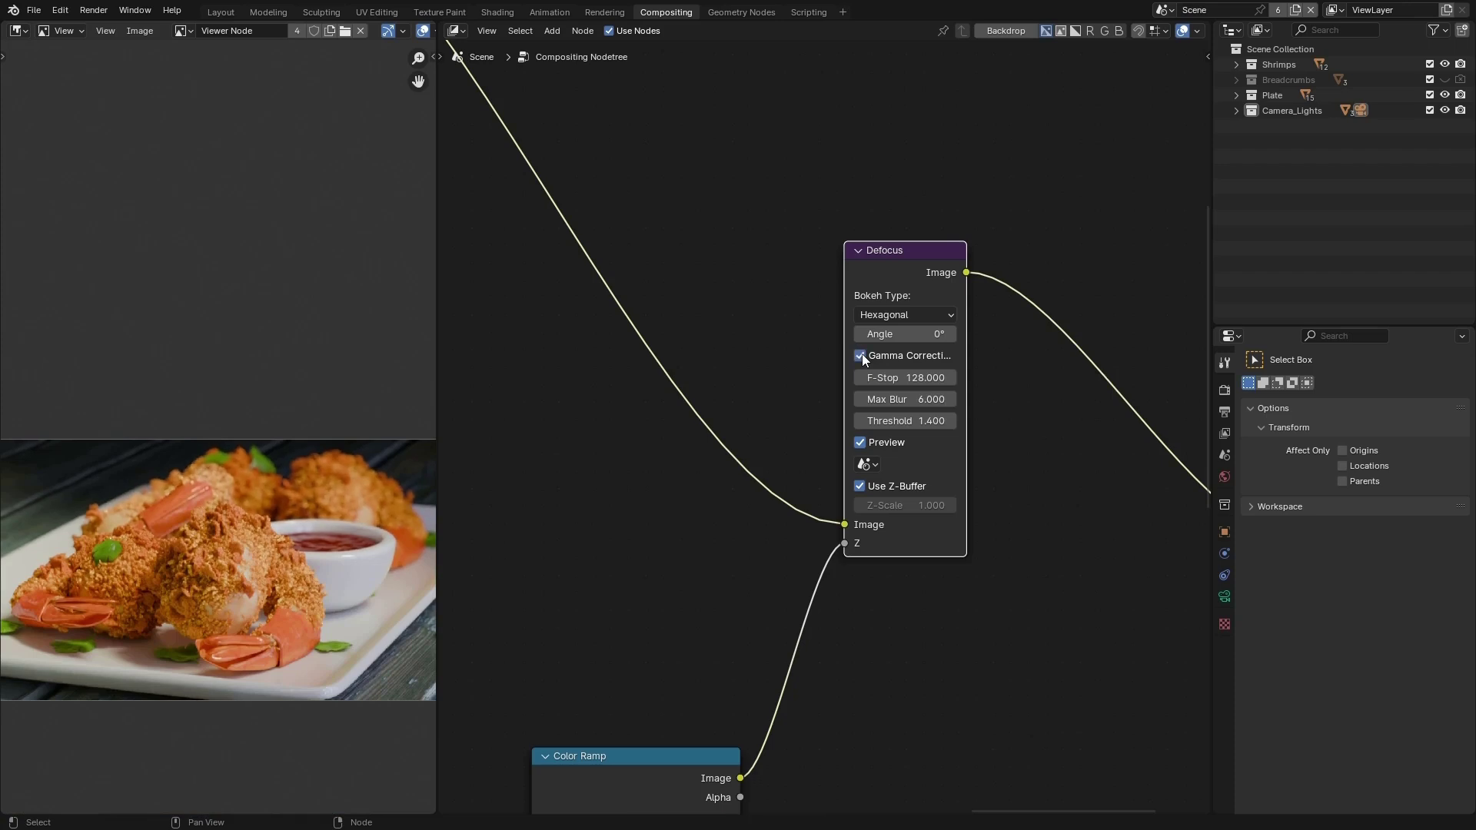
{"action": "scroll", "coordinate": [335, 483], "scroll_direction": "up", "scroll_amount": 3}
{"action": "scroll", "coordinate": [335, 482], "scroll_direction": "up", "scroll_amount": 3}
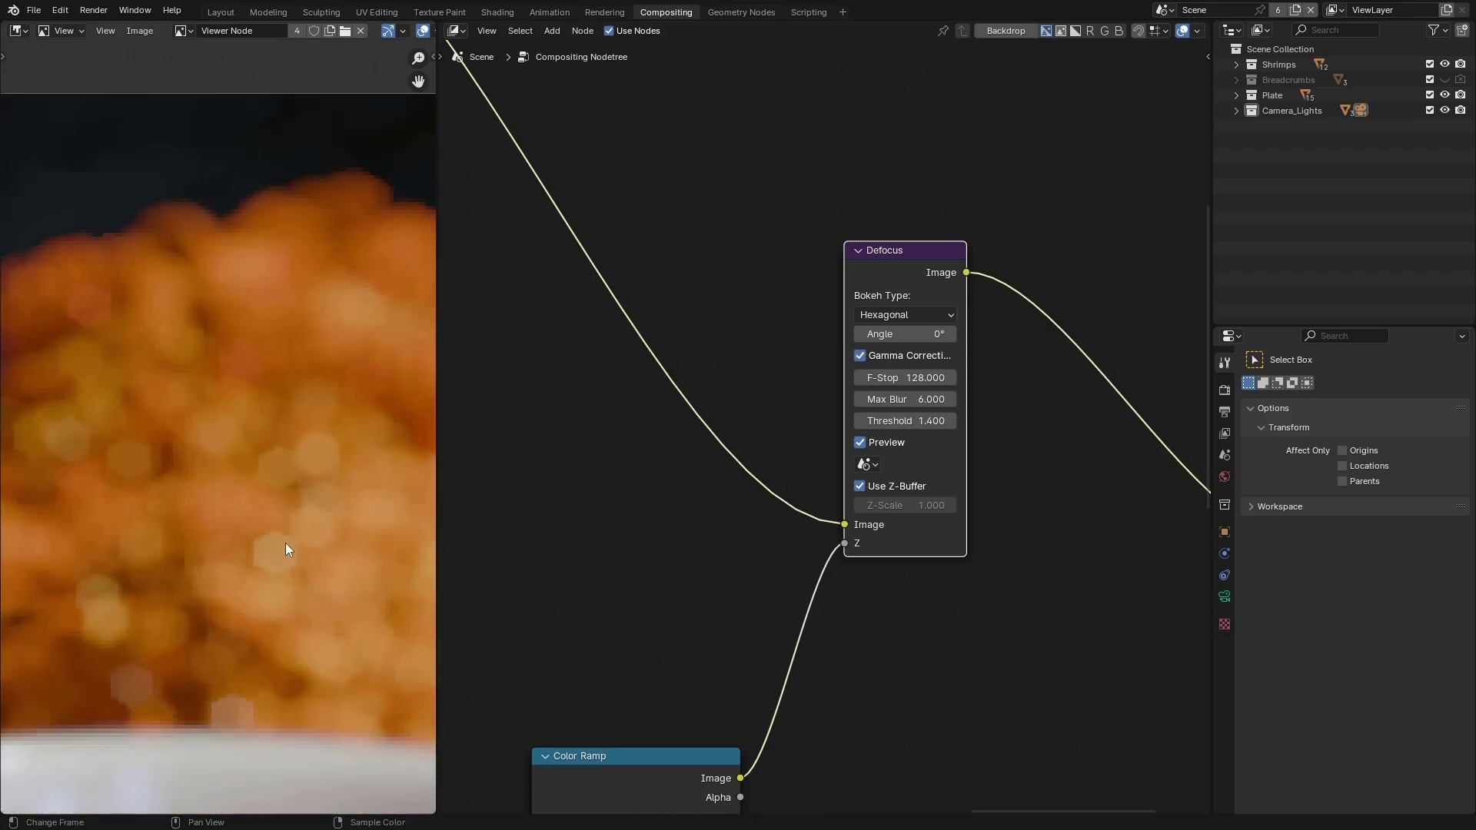
{"action": "scroll", "coordinate": [299, 538], "scroll_direction": "down", "scroll_amount": 6}
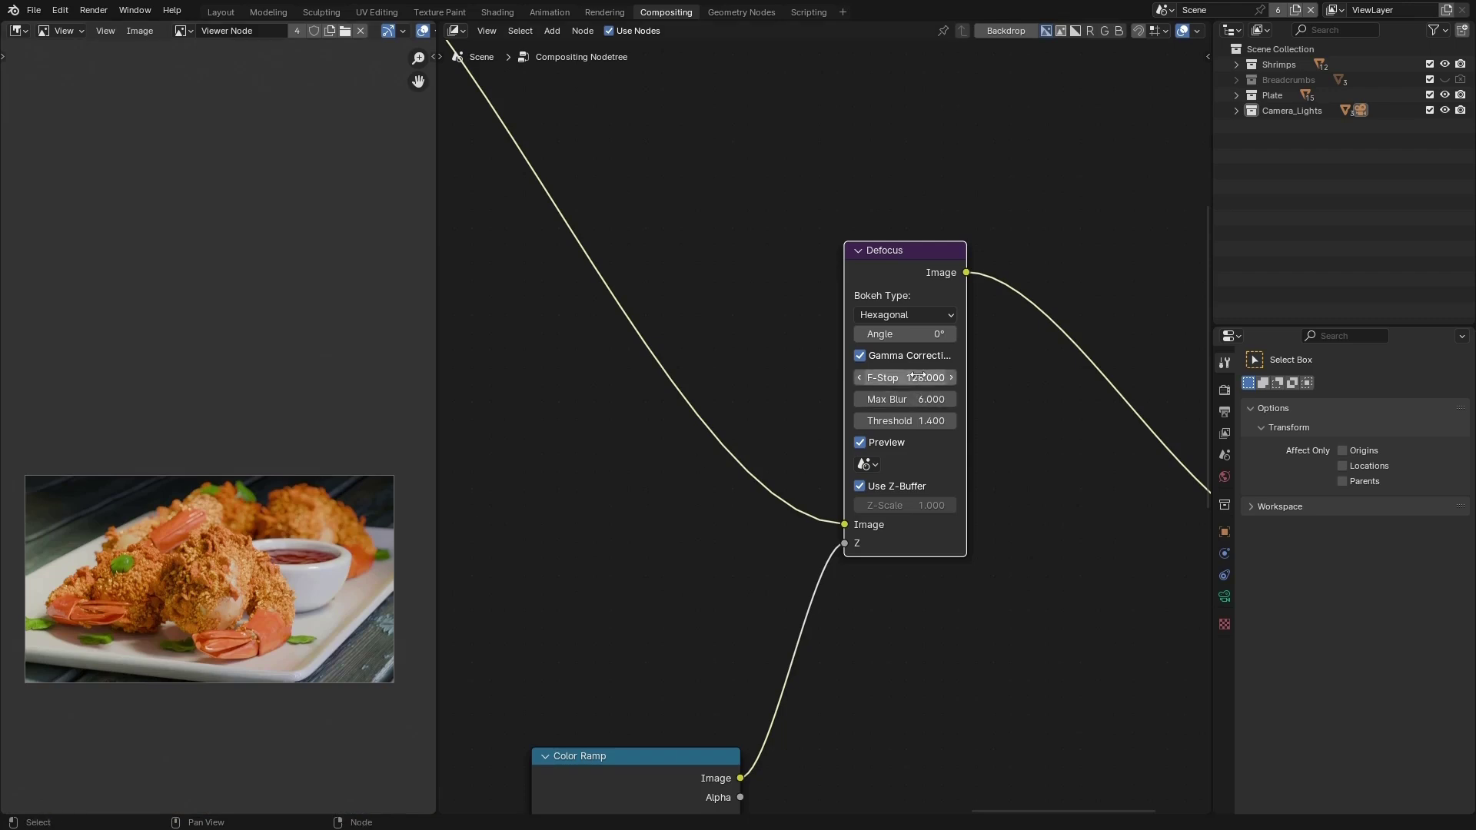
{"action": "left_click", "coordinate": [860, 356]}
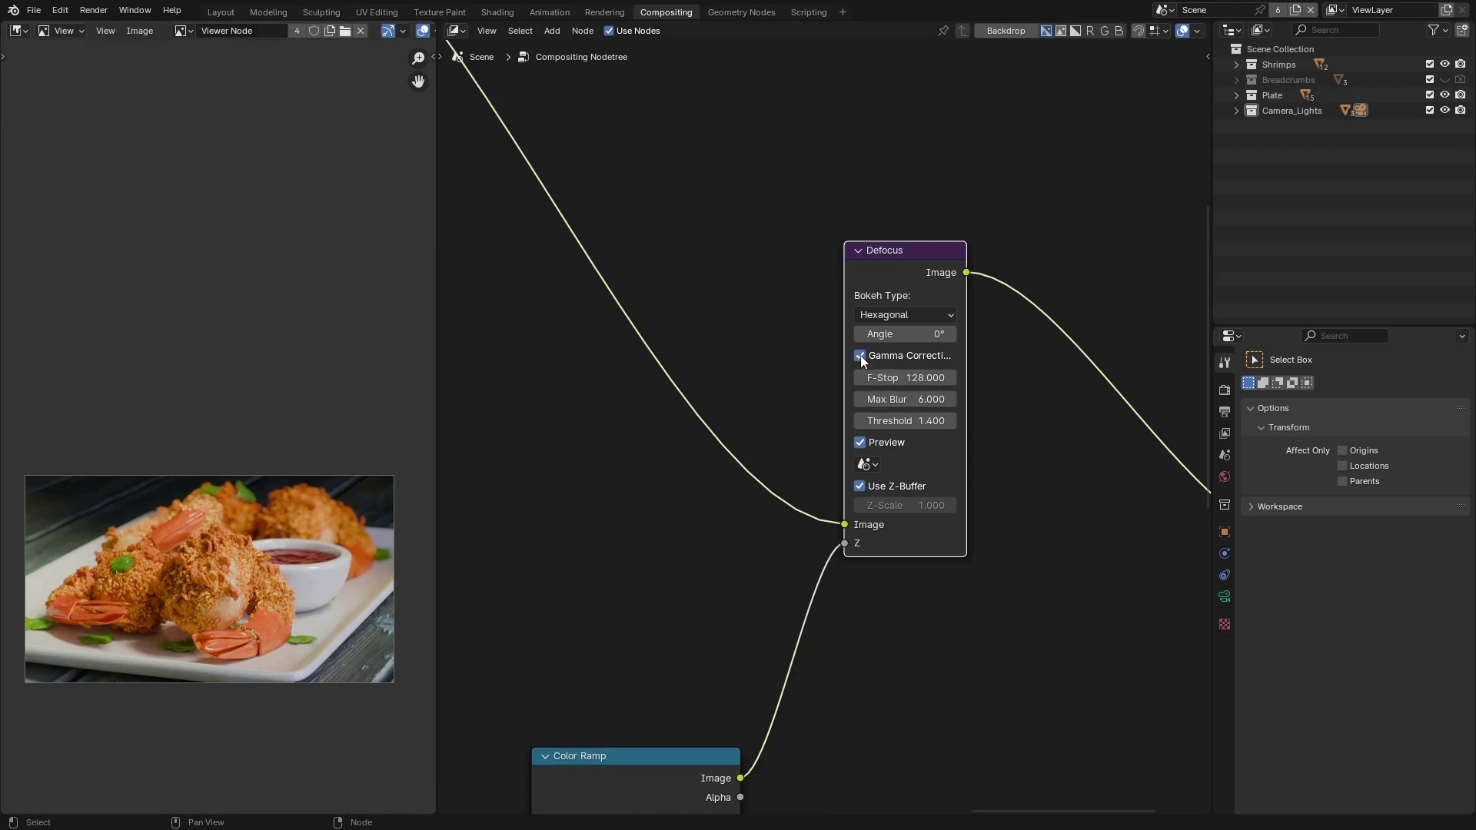
{"action": "left_click", "coordinate": [860, 356]}
Step: Add a Lens Distortion node beside the last Soft Light, feed it that node's Image output, and send its result to the Viewer
{"action": "scroll", "coordinate": [657, 485], "scroll_direction": "down", "scroll_amount": 2}
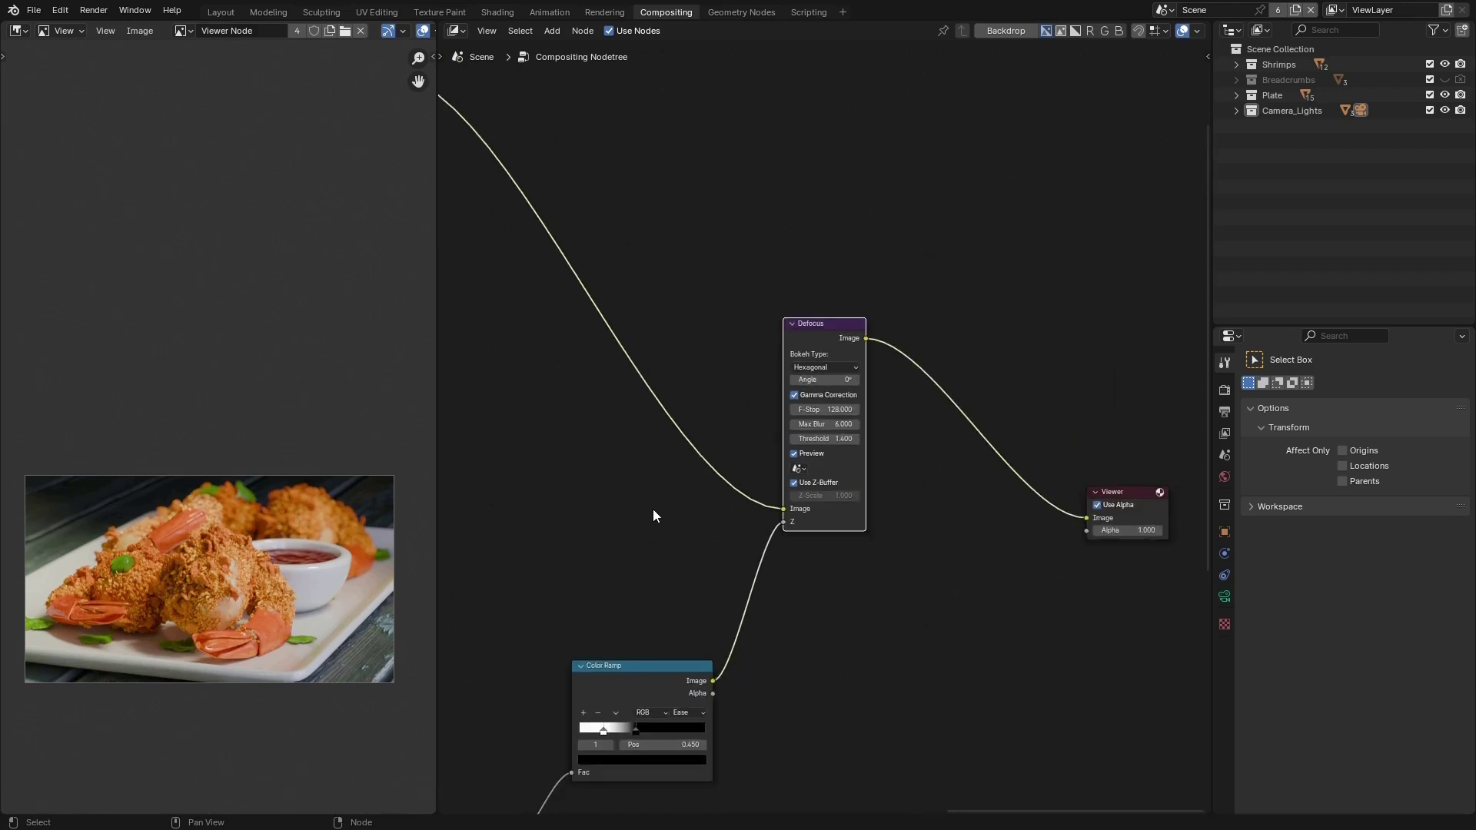
{"action": "scroll", "coordinate": [653, 511], "scroll_direction": "down", "scroll_amount": 5}
{"action": "scroll", "coordinate": [721, 482], "scroll_direction": "up", "scroll_amount": 3}
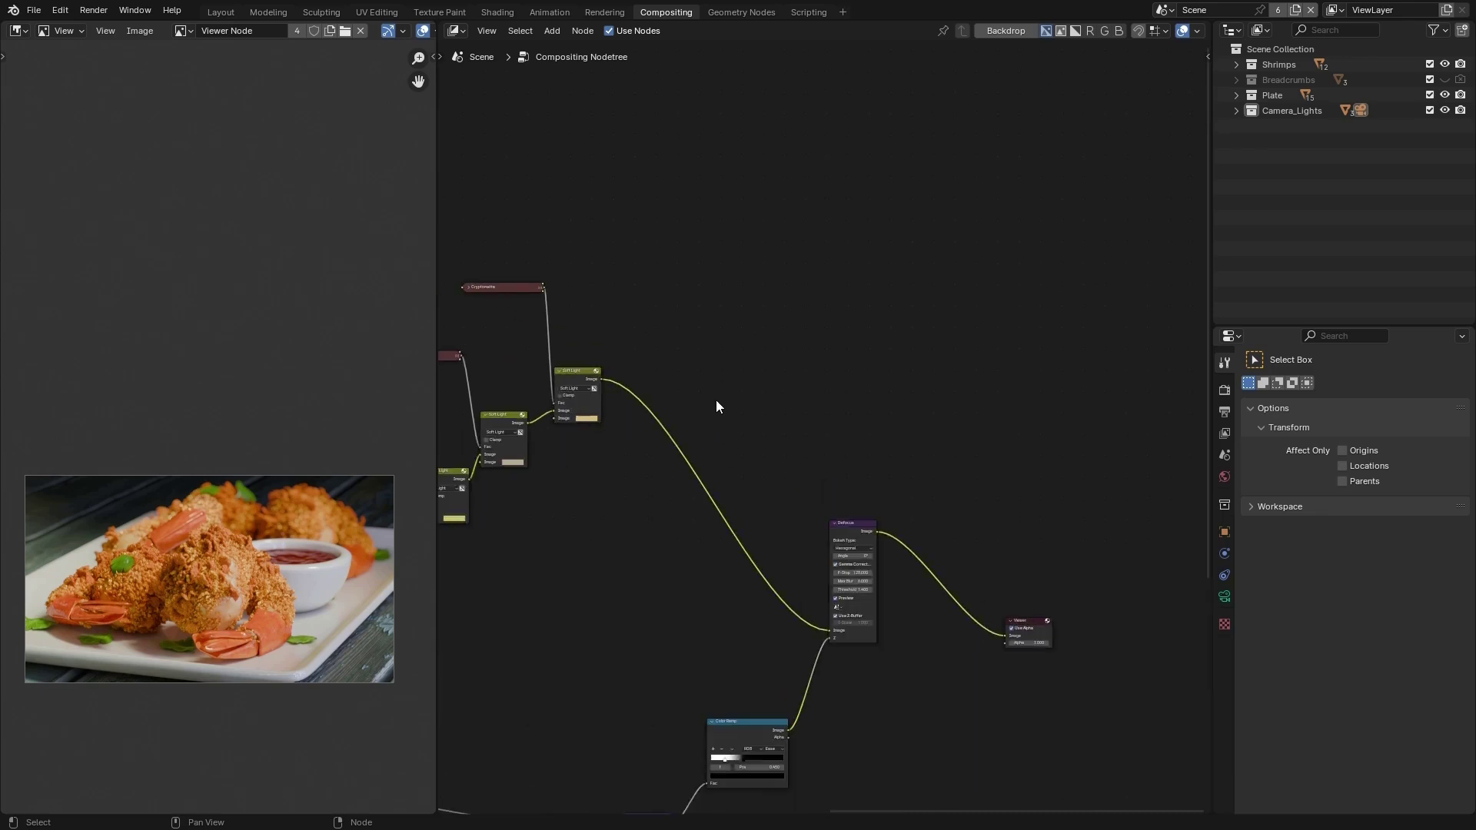
{"action": "key", "text": "shift+a"}
{"action": "type", "text": "lens"}
{"action": "key", "text": "Return"}
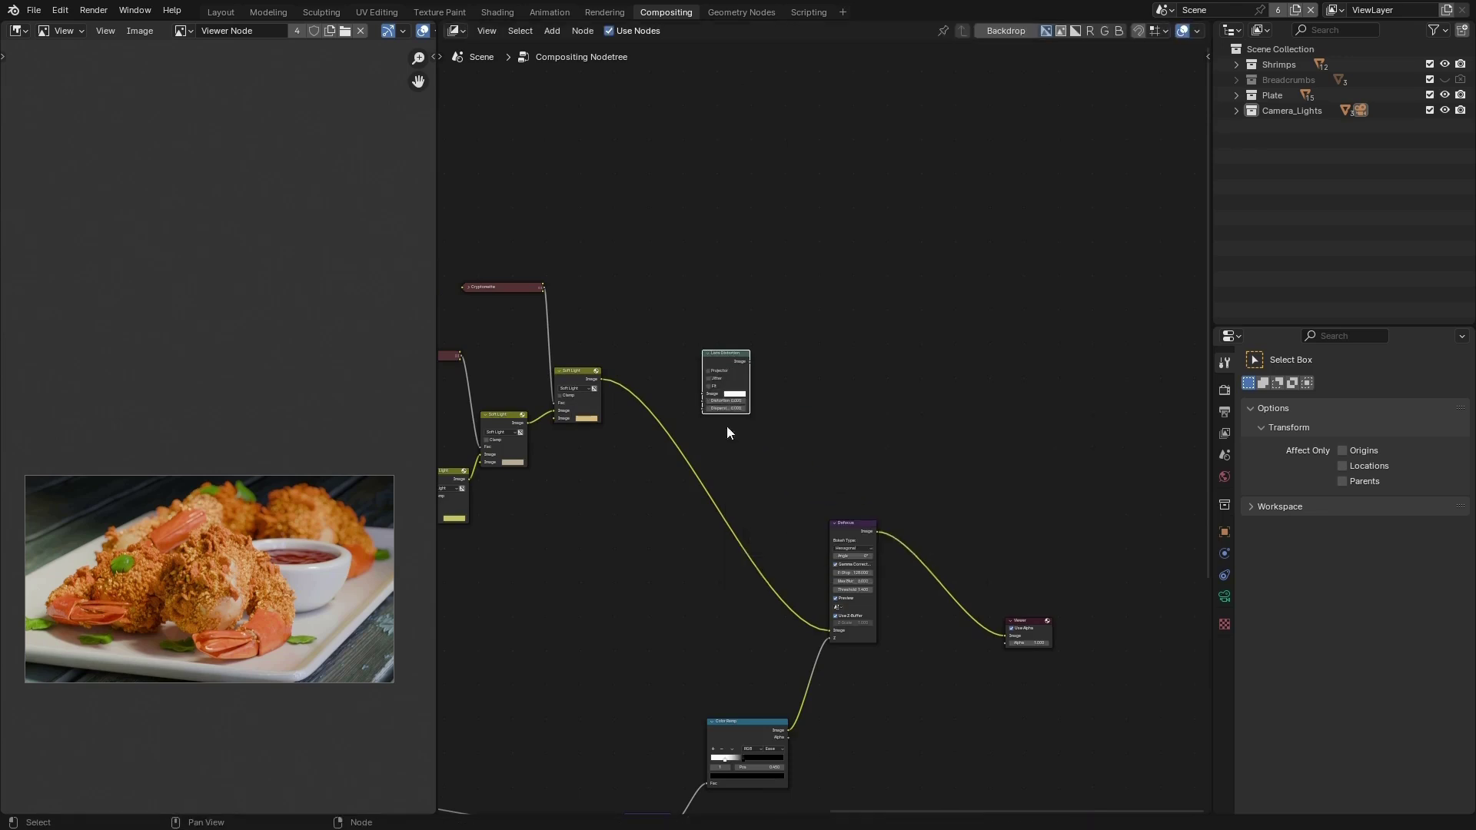
{"action": "left_click", "coordinate": [721, 353], "text": "ctrl+shift"}
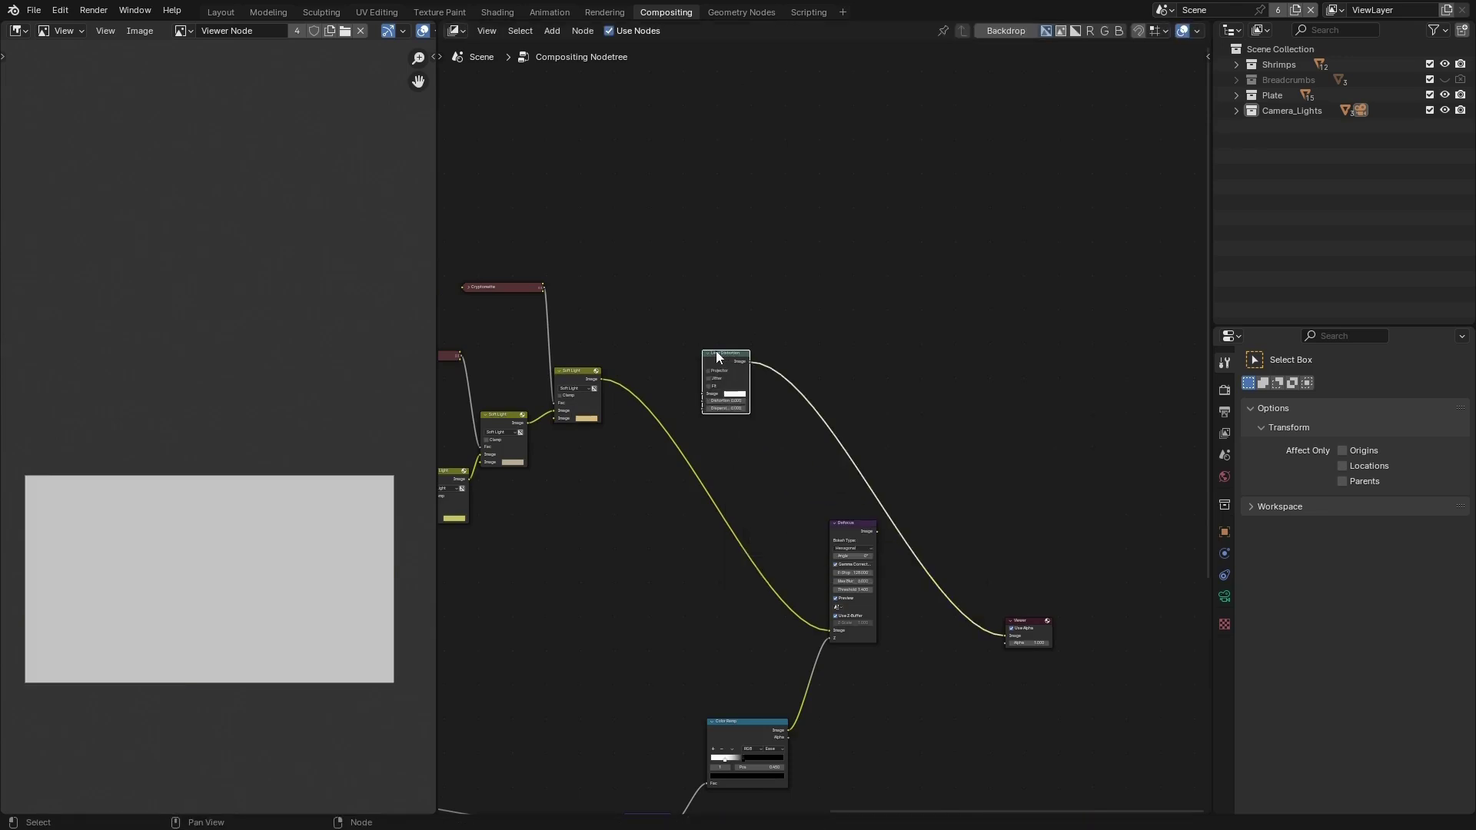
{"action": "scroll", "coordinate": [716, 351], "scroll_direction": "up", "scroll_amount": 3}
{"action": "left_click_drag", "start_coordinate": [504, 401], "coordinate": [680, 434]}
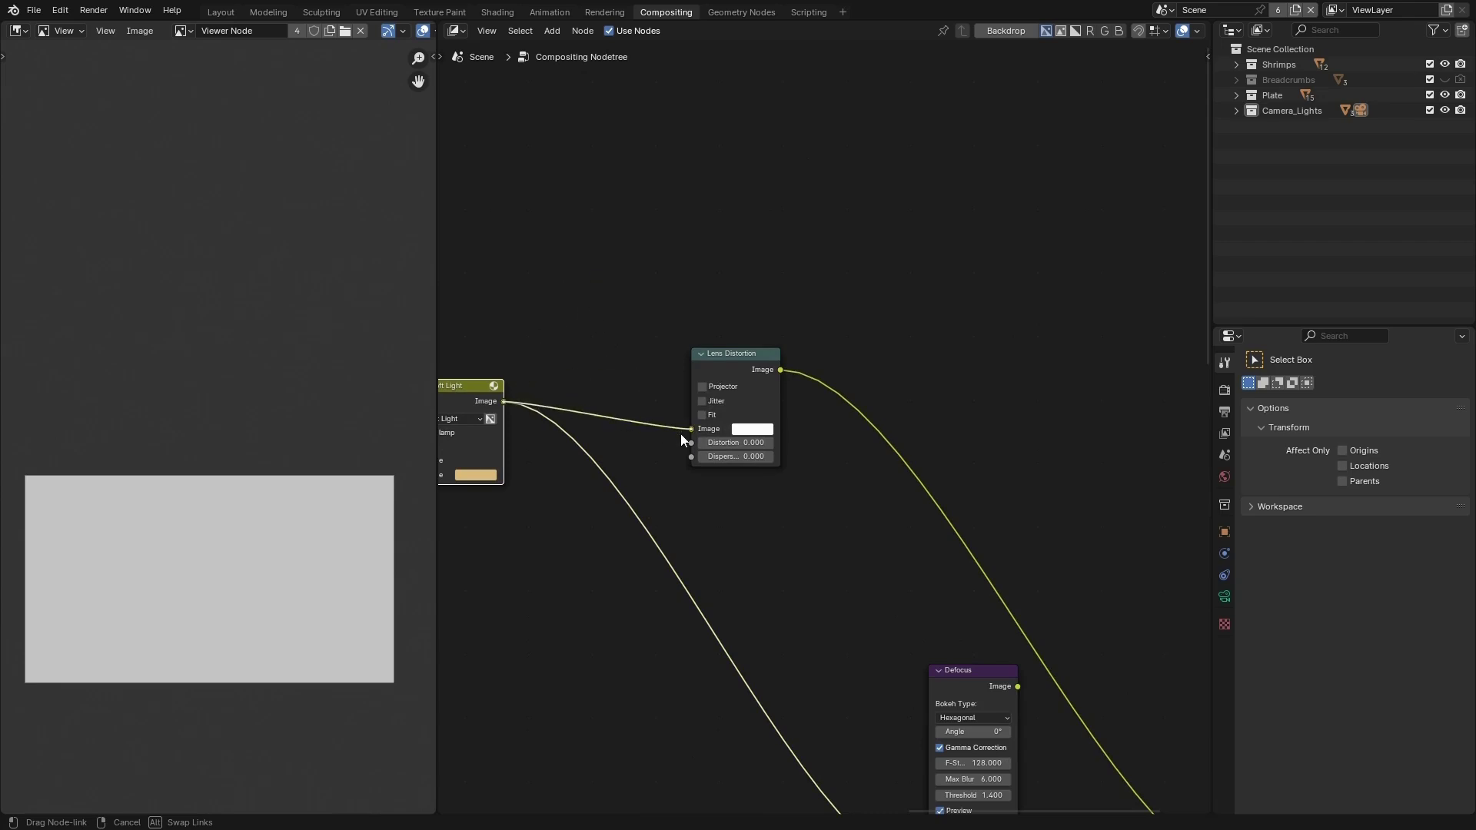
Step: Try a Distortion of 0.1 on the Lens Distortion node and reset it to 0
{"action": "scroll", "coordinate": [252, 576], "scroll_direction": "up", "scroll_amount": 3}
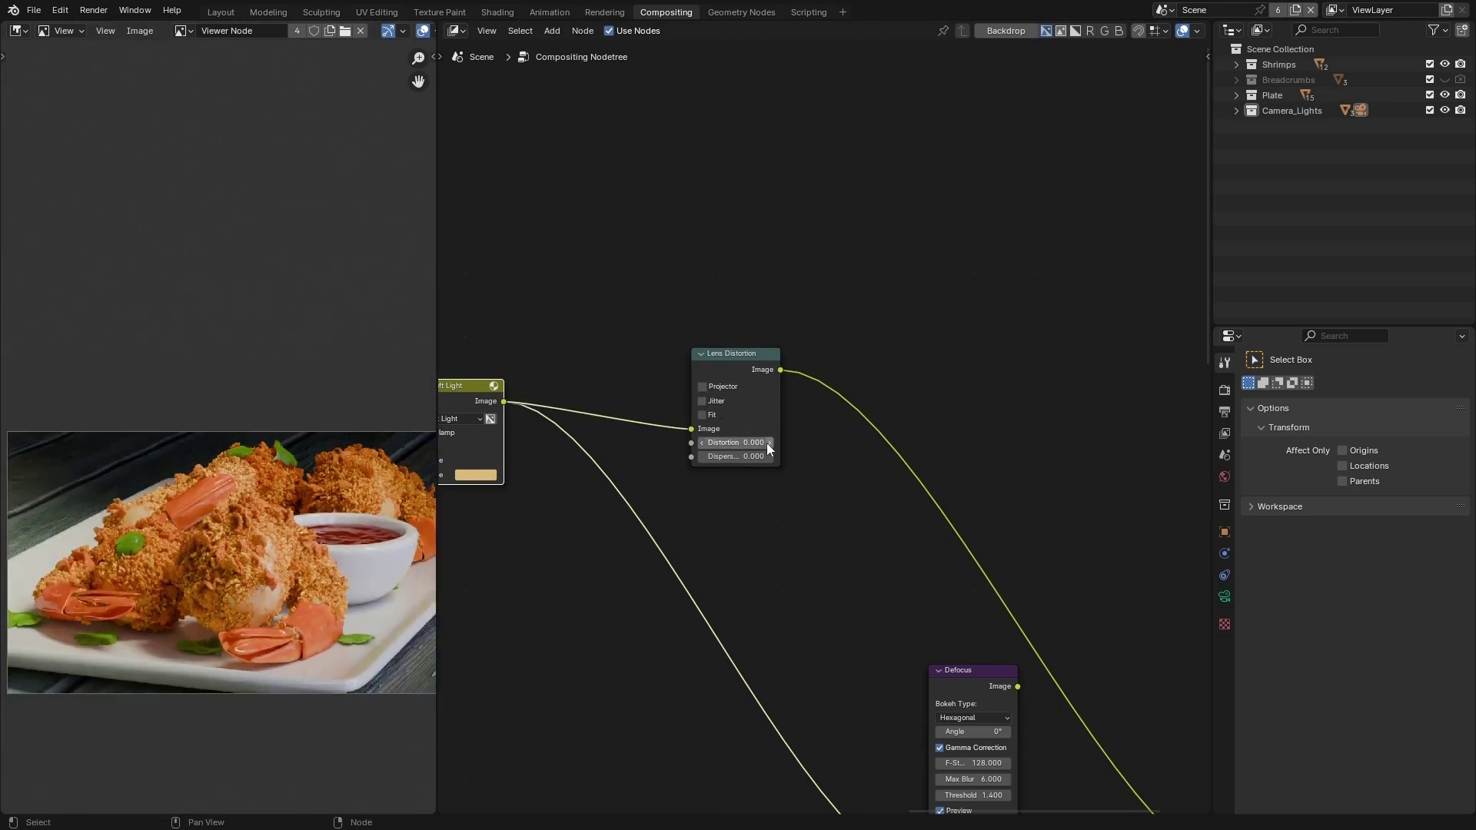
{"action": "left_click", "coordinate": [770, 444]}
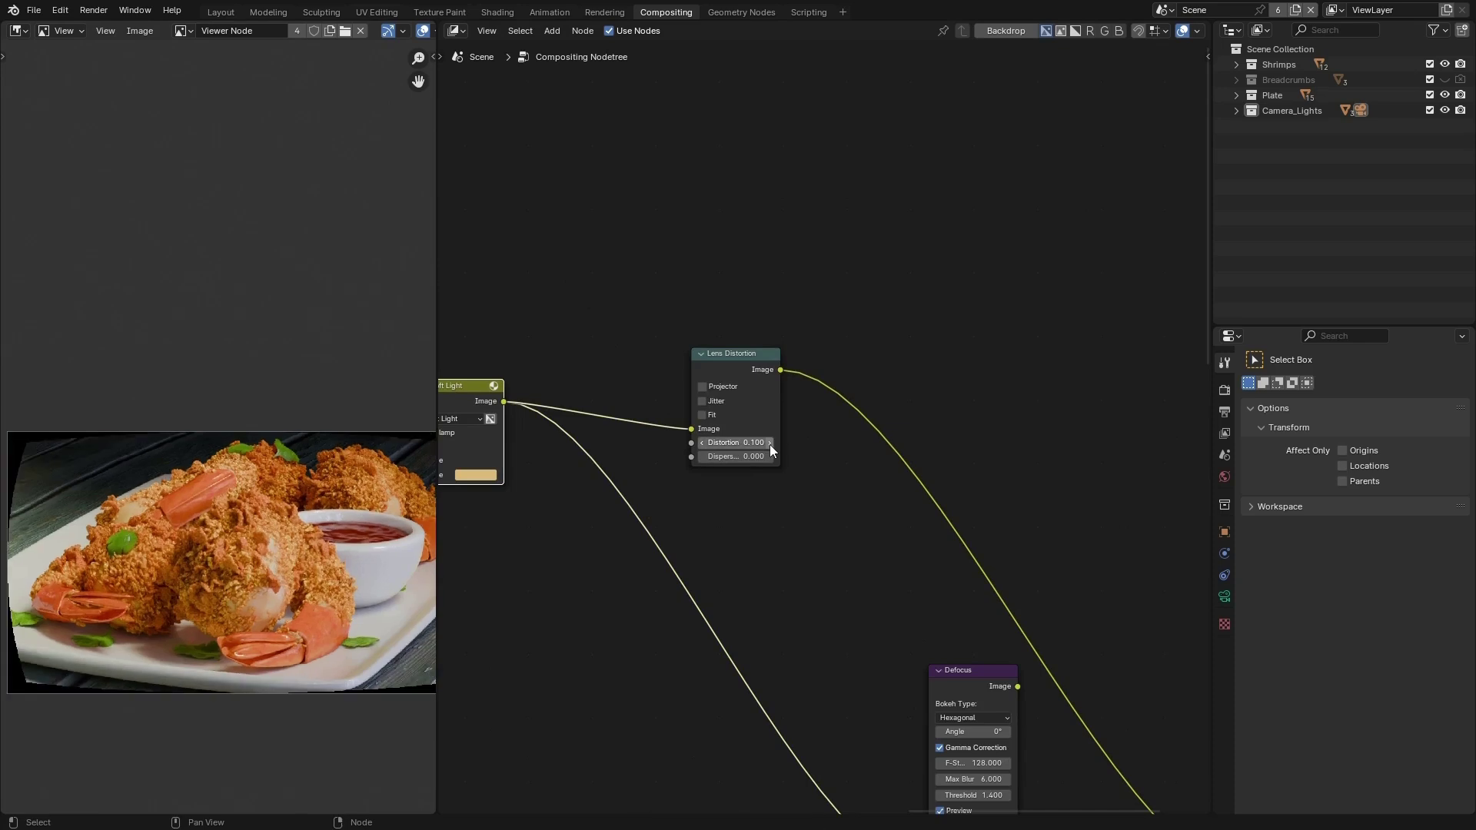
{"action": "left_click", "coordinate": [702, 444]}
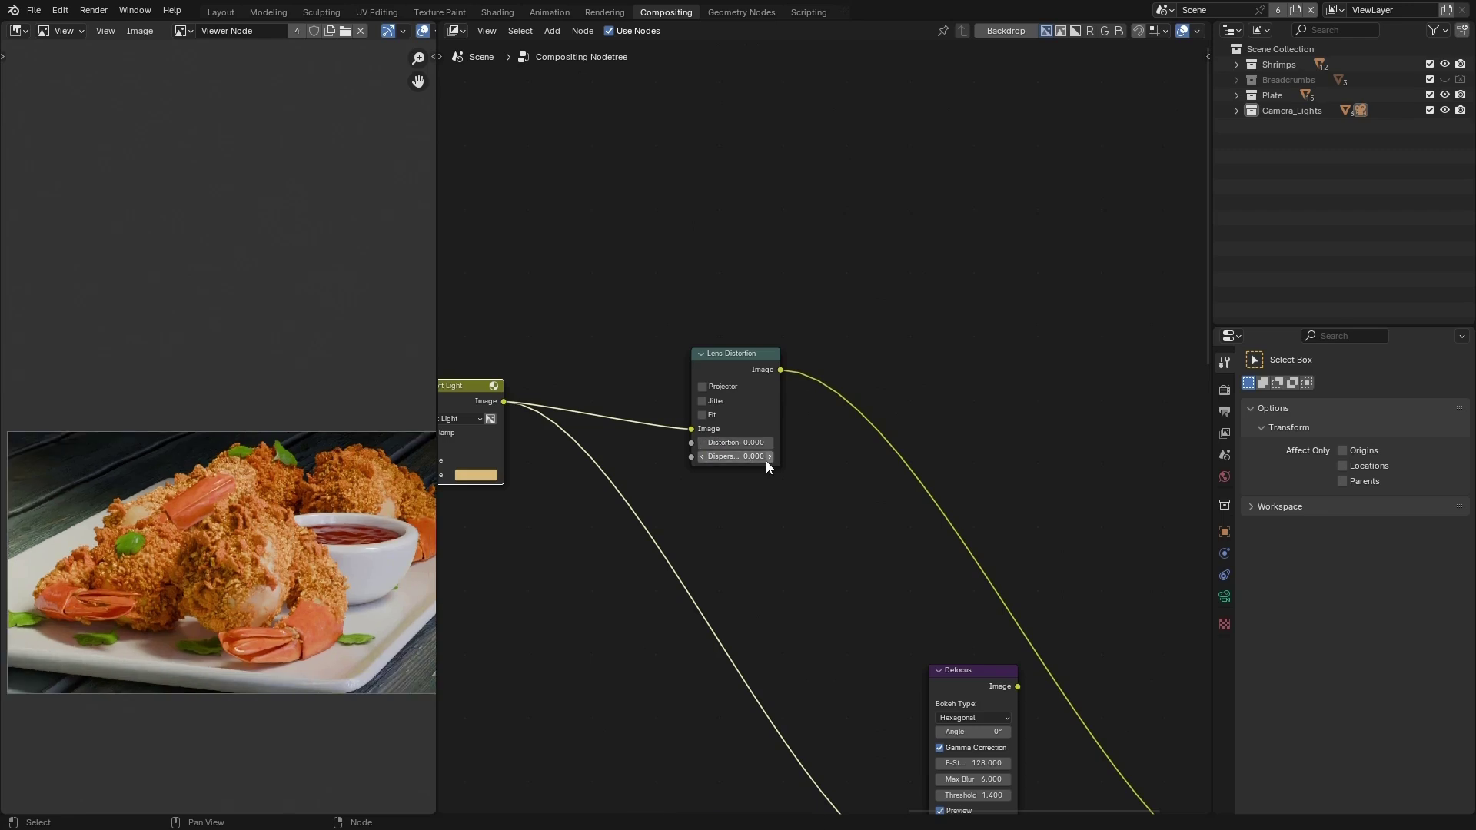
Step: Set the Lens Distortion node's Dispersion to 0.02 after testing 0.1 and 0.01 against the preview
{"action": "left_click", "coordinate": [769, 456]}
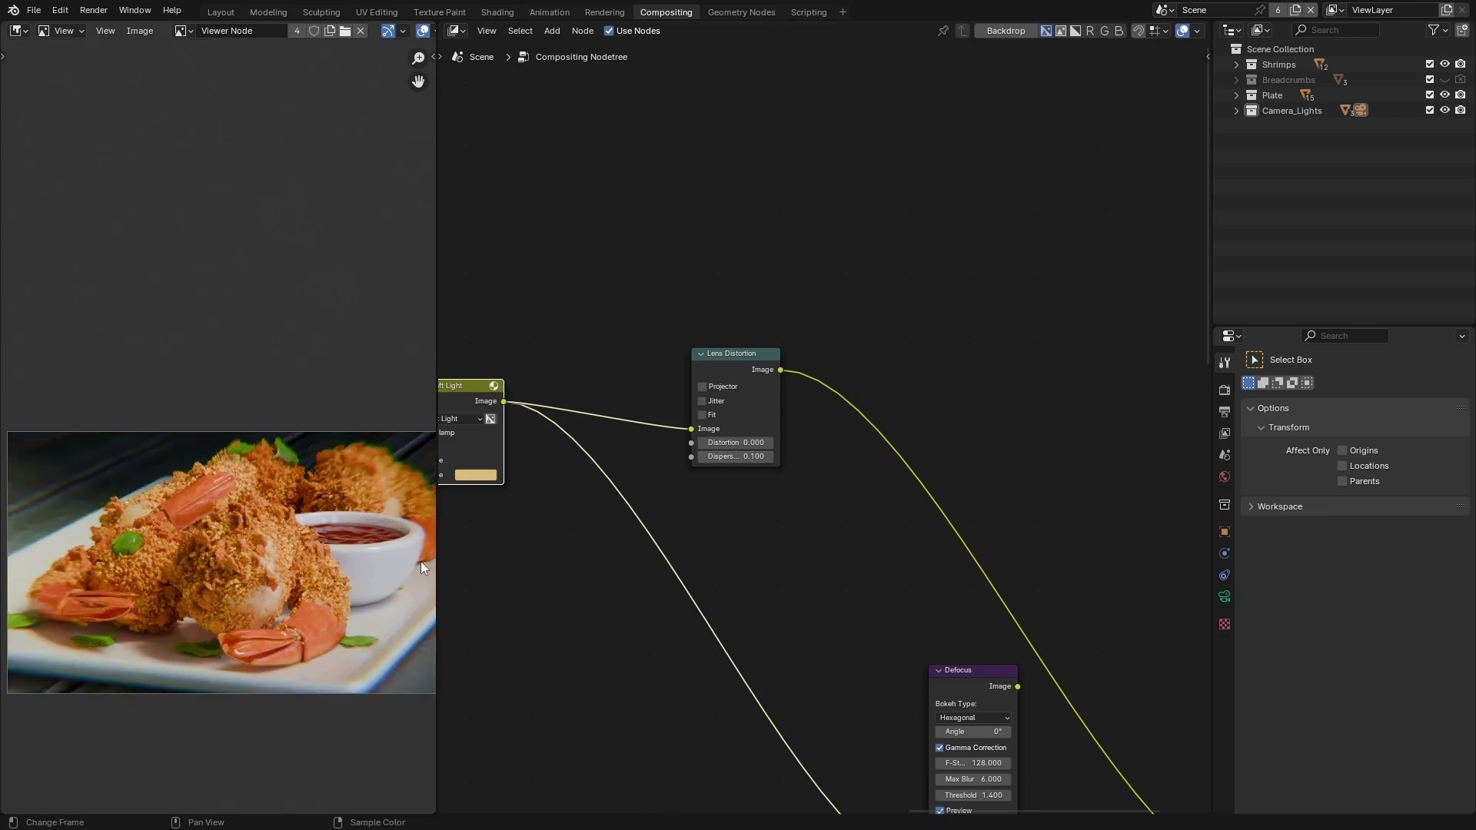
{"action": "scroll", "coordinate": [392, 459], "scroll_direction": "up", "scroll_amount": 5}
{"action": "left_click", "coordinate": [754, 454]}
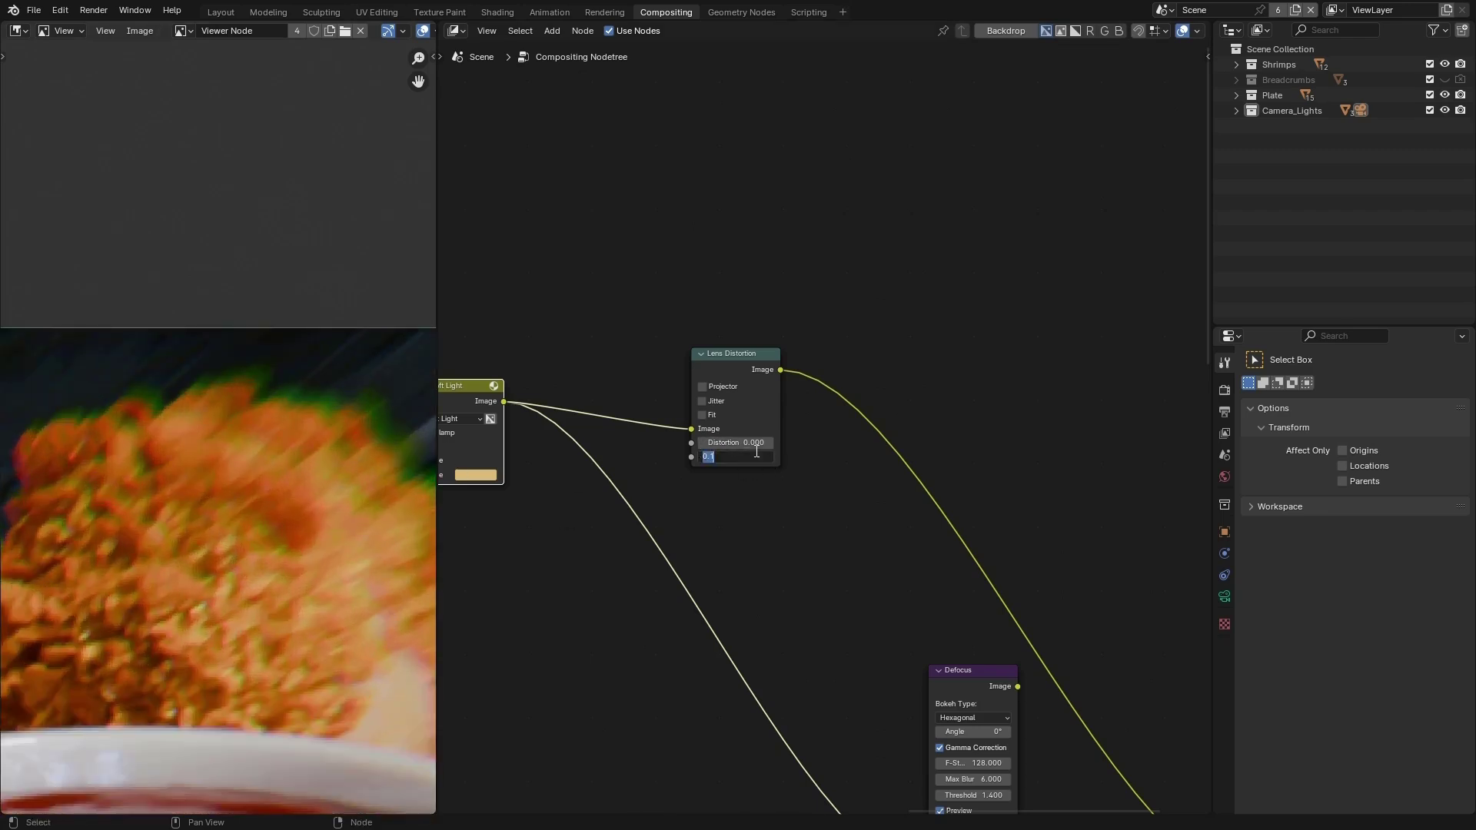
{"action": "type", "text": "0.01"}
{"action": "key", "text": "Return"}
{"action": "scroll", "coordinate": [371, 441], "scroll_direction": "down", "scroll_amount": 6}
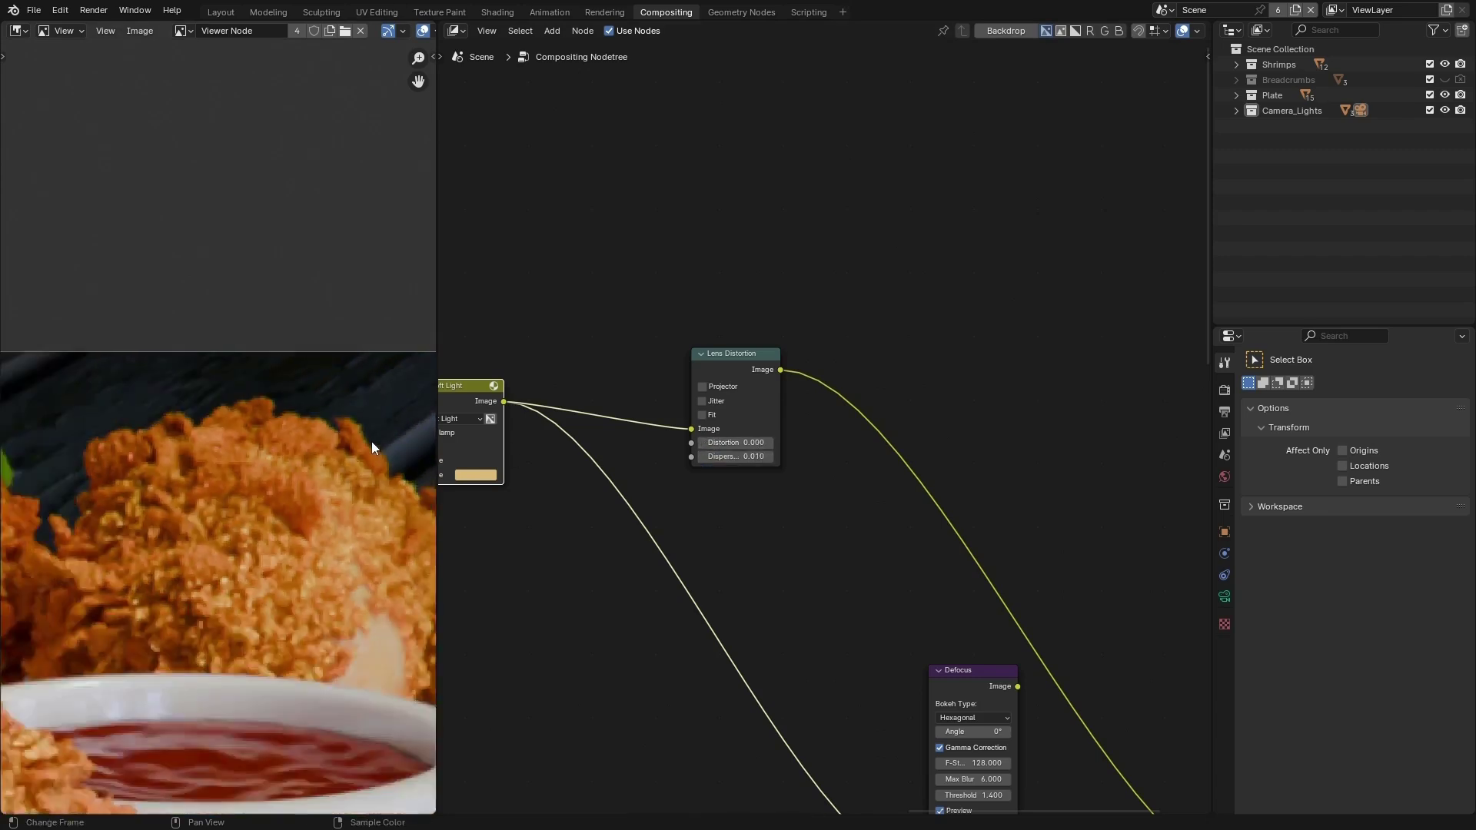
{"action": "scroll", "coordinate": [303, 466], "scroll_direction": "up", "scroll_amount": 3}
{"action": "left_click", "coordinate": [749, 457]}
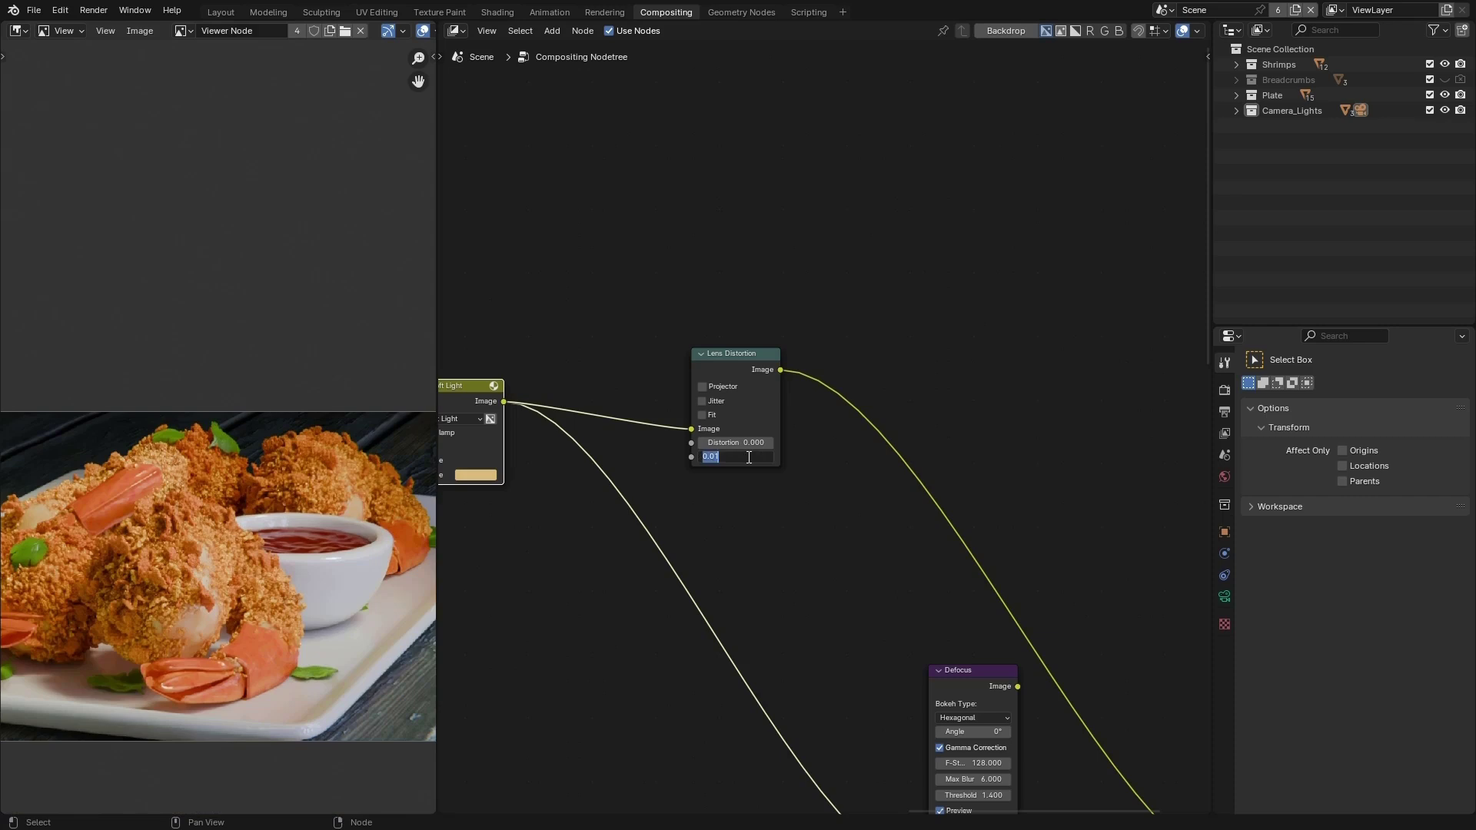
{"action": "type", "text": "0.02"}
{"action": "key", "text": "Return"}
Step: Connect the Lens Distortion output to the Defocus Image input and the Defocus output to the Viewer
{"action": "scroll", "coordinate": [686, 515], "scroll_direction": "down", "scroll_amount": 3}
{"action": "scroll", "coordinate": [670, 469], "scroll_direction": "up", "scroll_amount": 2}
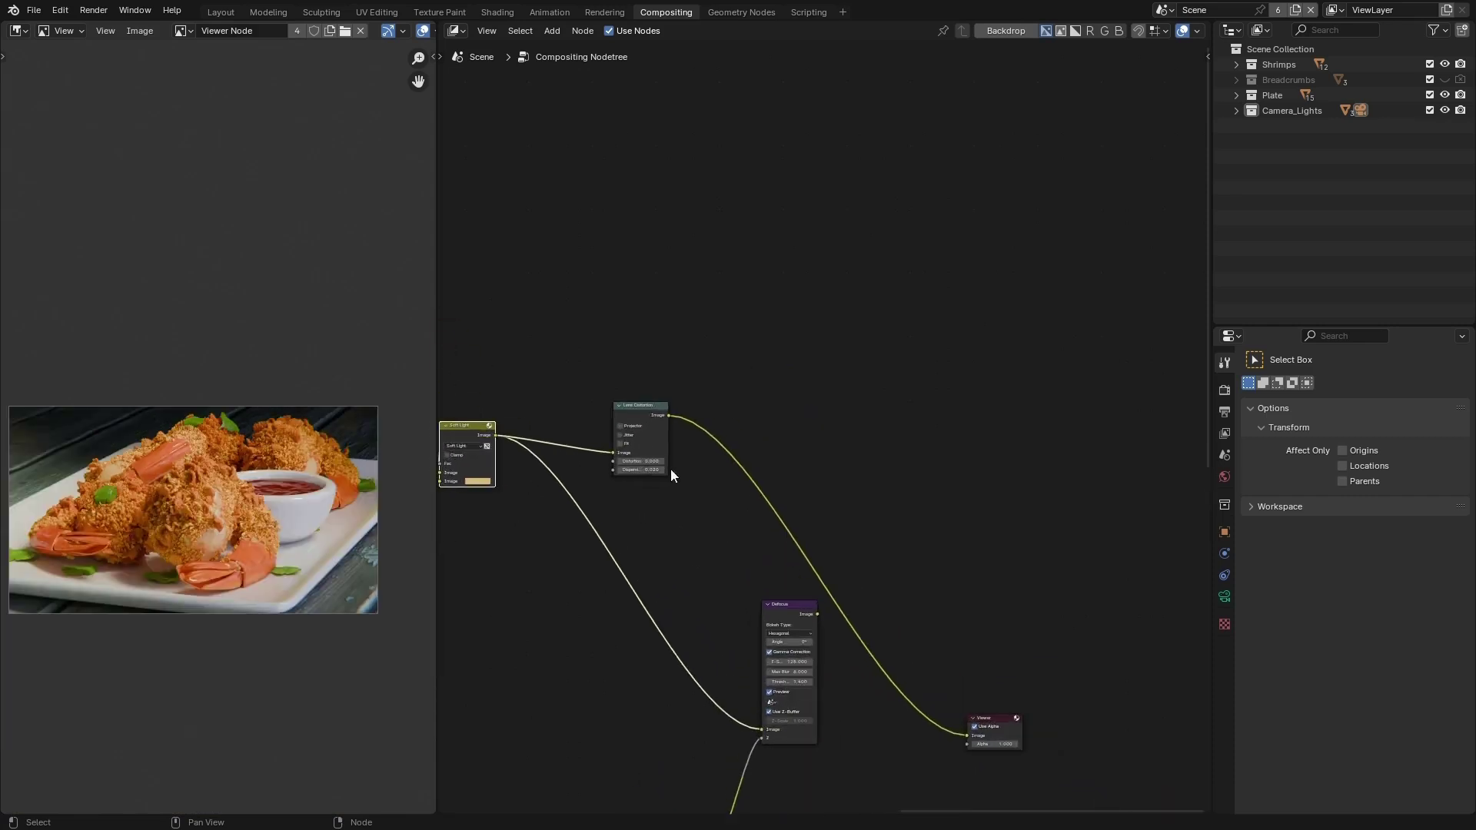
{"action": "left_click_drag", "start_coordinate": [659, 370], "coordinate": [759, 708]}
{"action": "left_click_drag", "start_coordinate": [819, 584], "coordinate": [981, 715]}
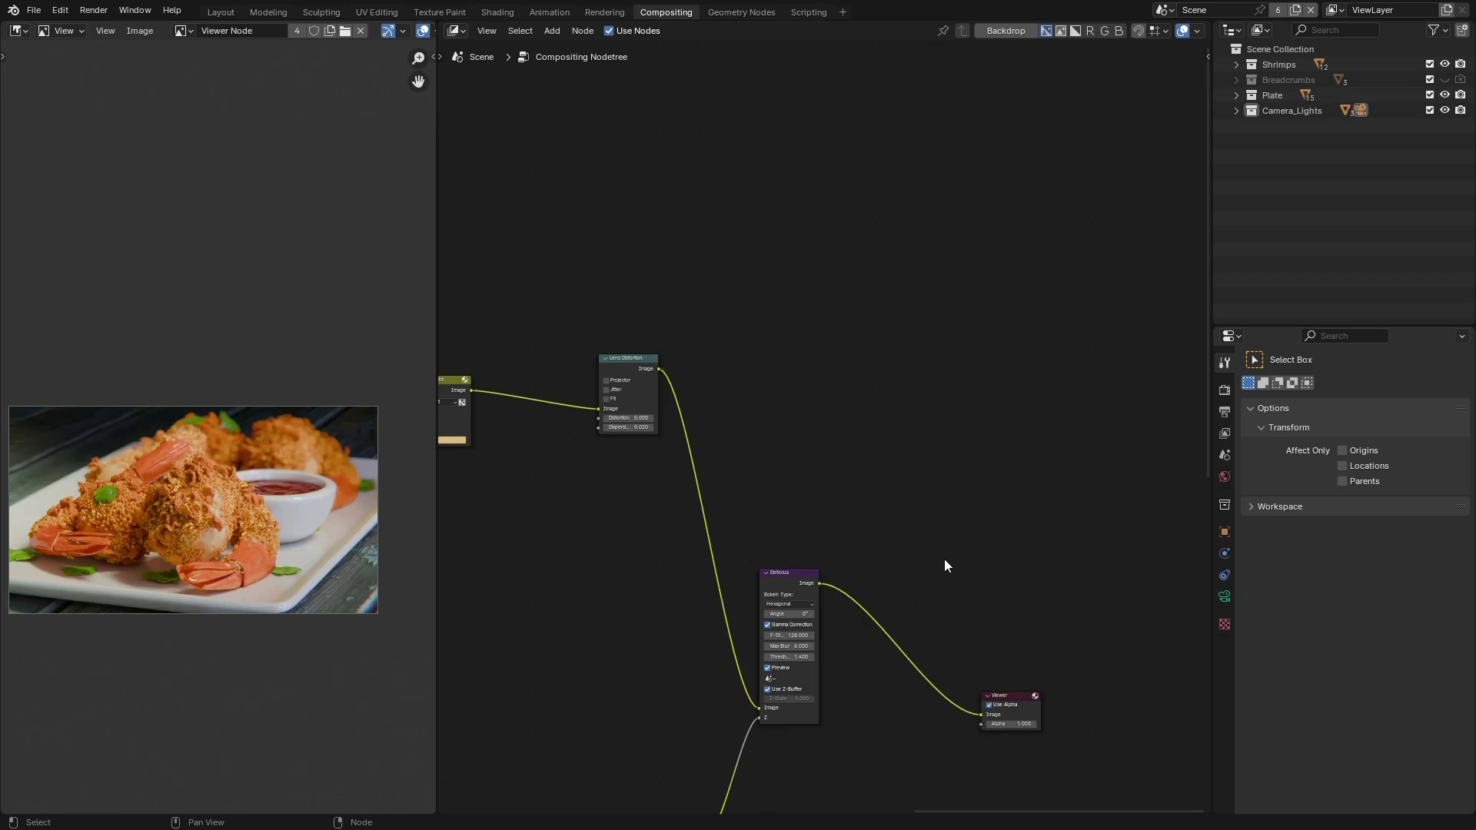
{"action": "scroll", "coordinate": [672, 575], "scroll_direction": "down", "scroll_amount": 1}
Step: Save the file, widen the image preview area, and fit the composited image to it
{"action": "key", "text": "ctrl+s"}
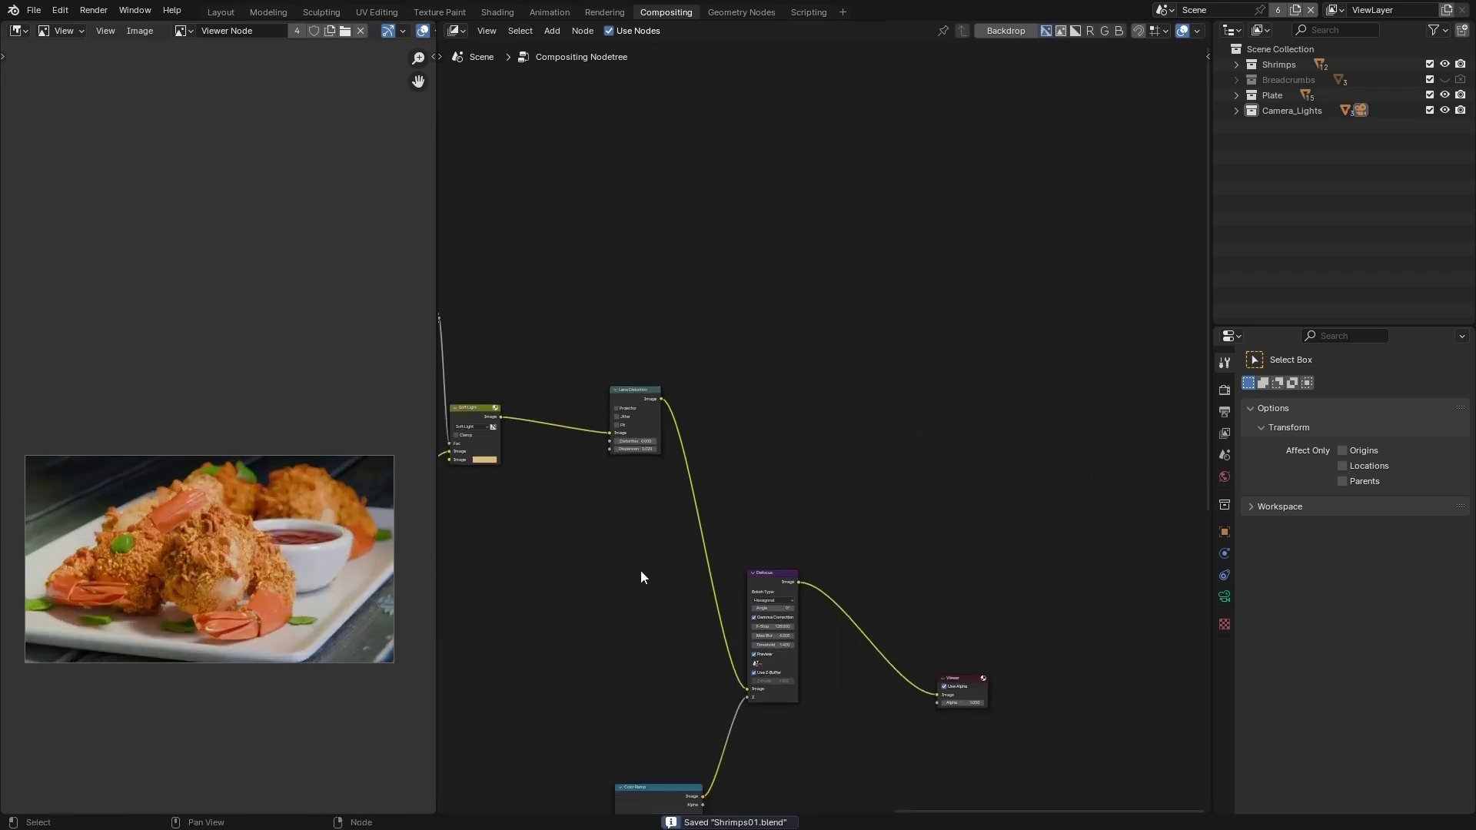
{"action": "left_click_drag", "start_coordinate": [435, 527], "coordinate": [792, 469]}
{"action": "key", "text": "Home"}
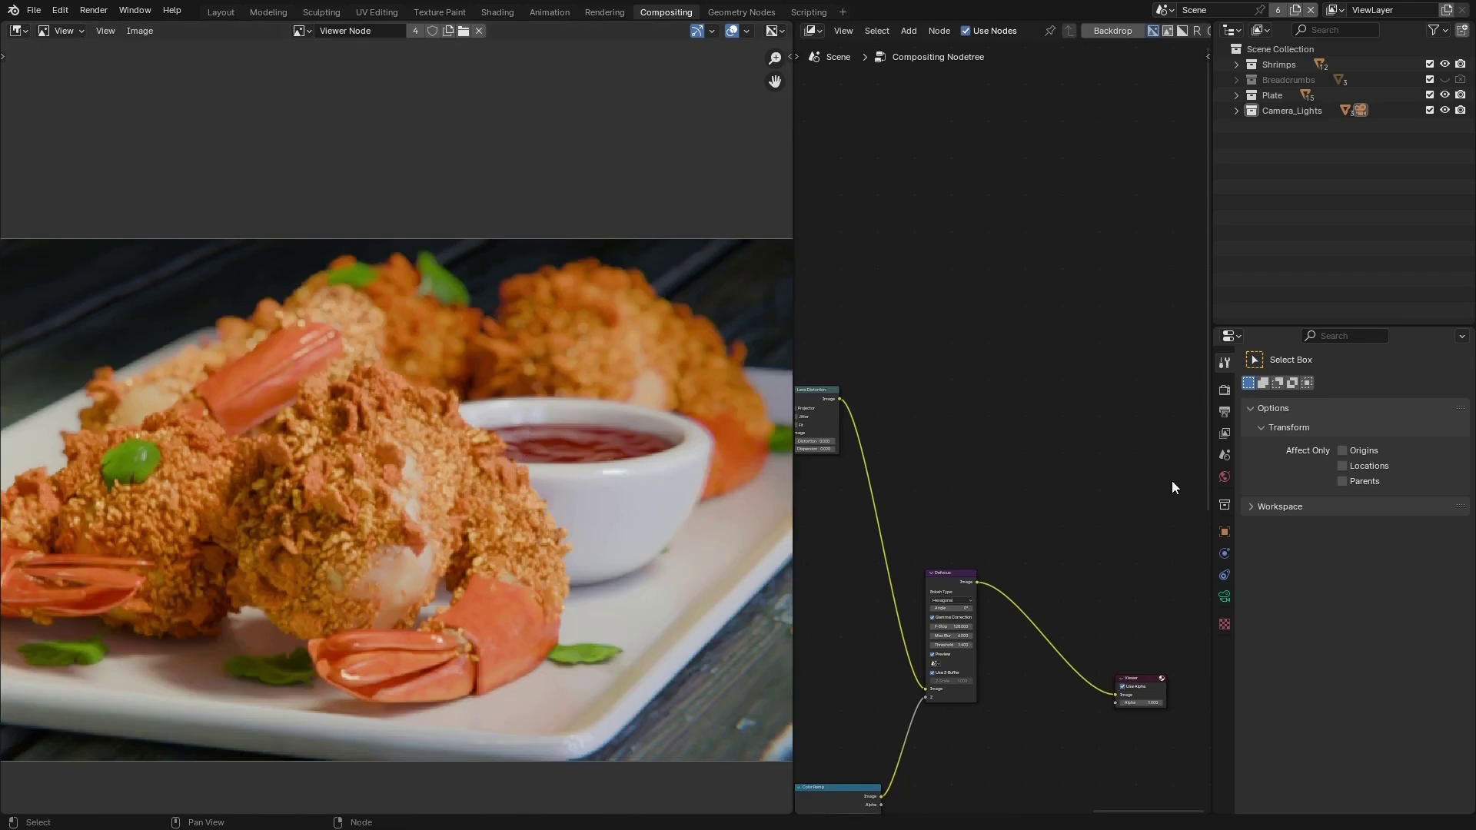
Step: Set the render output's resolution percentage to 100%
{"action": "left_click", "coordinate": [1225, 412]}
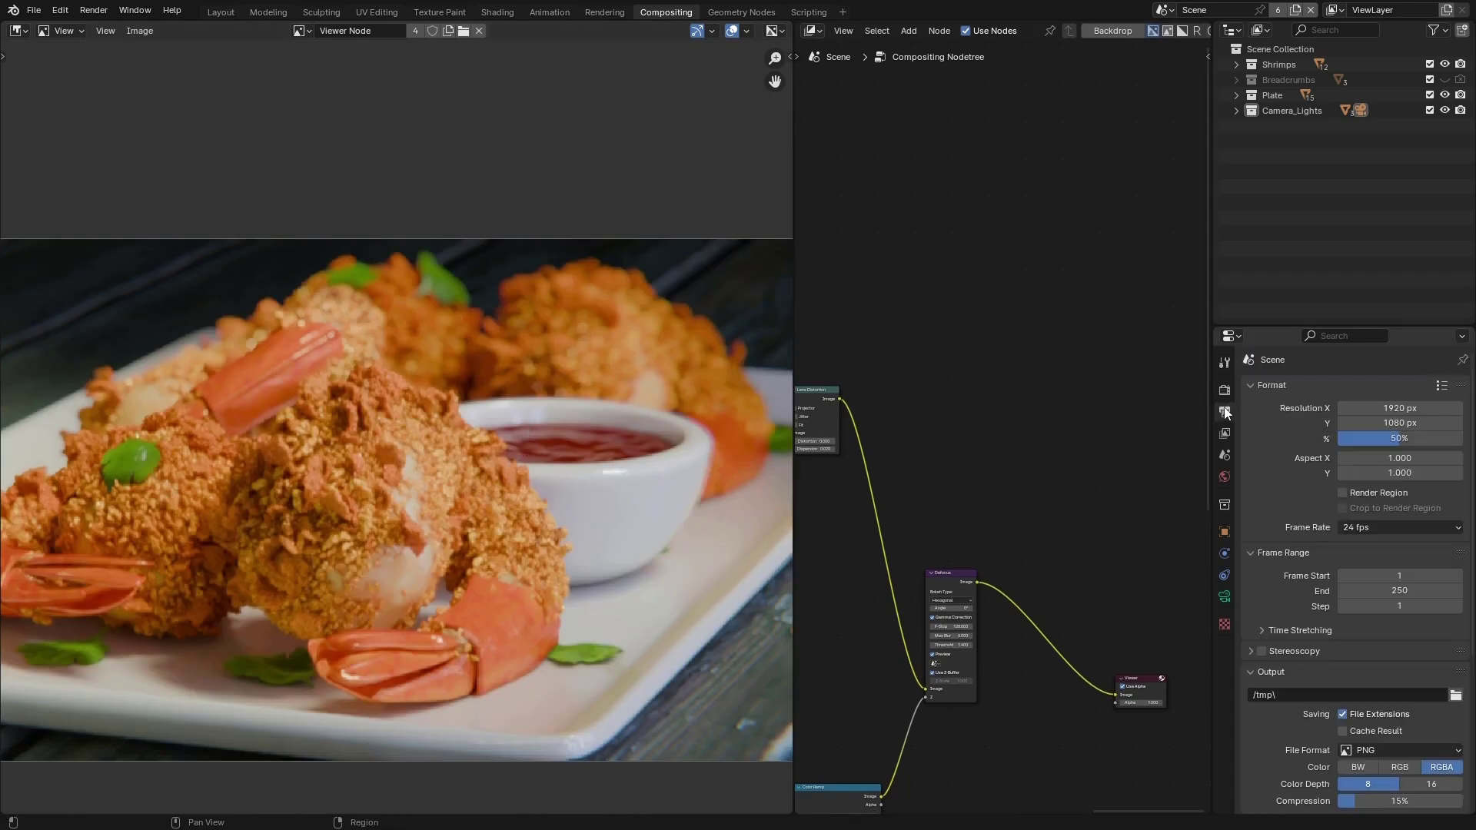
{"action": "left_click", "coordinate": [1400, 436]}
{"action": "type", "text": "100"}
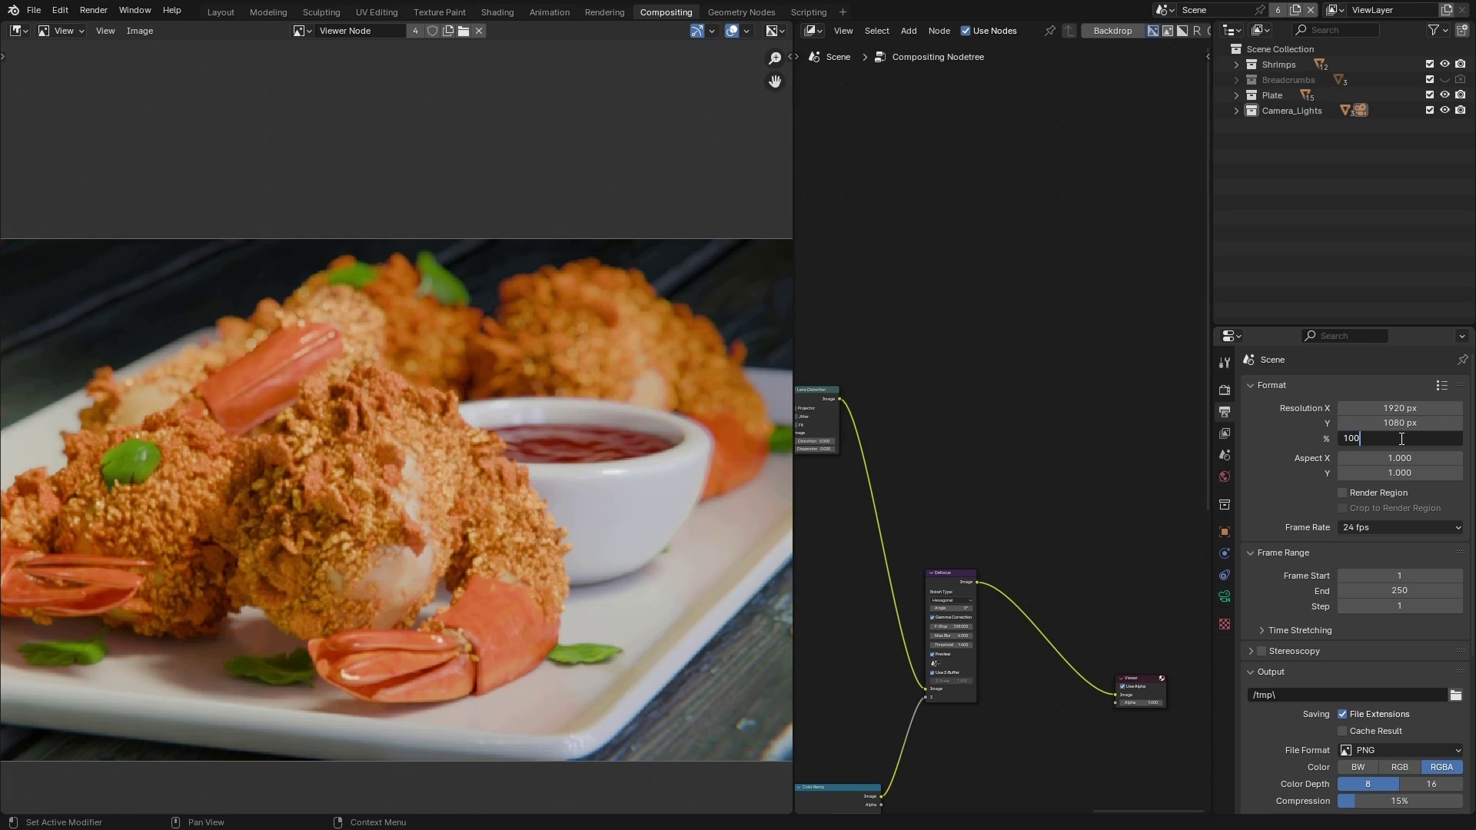
{"action": "key", "text": "Return"}
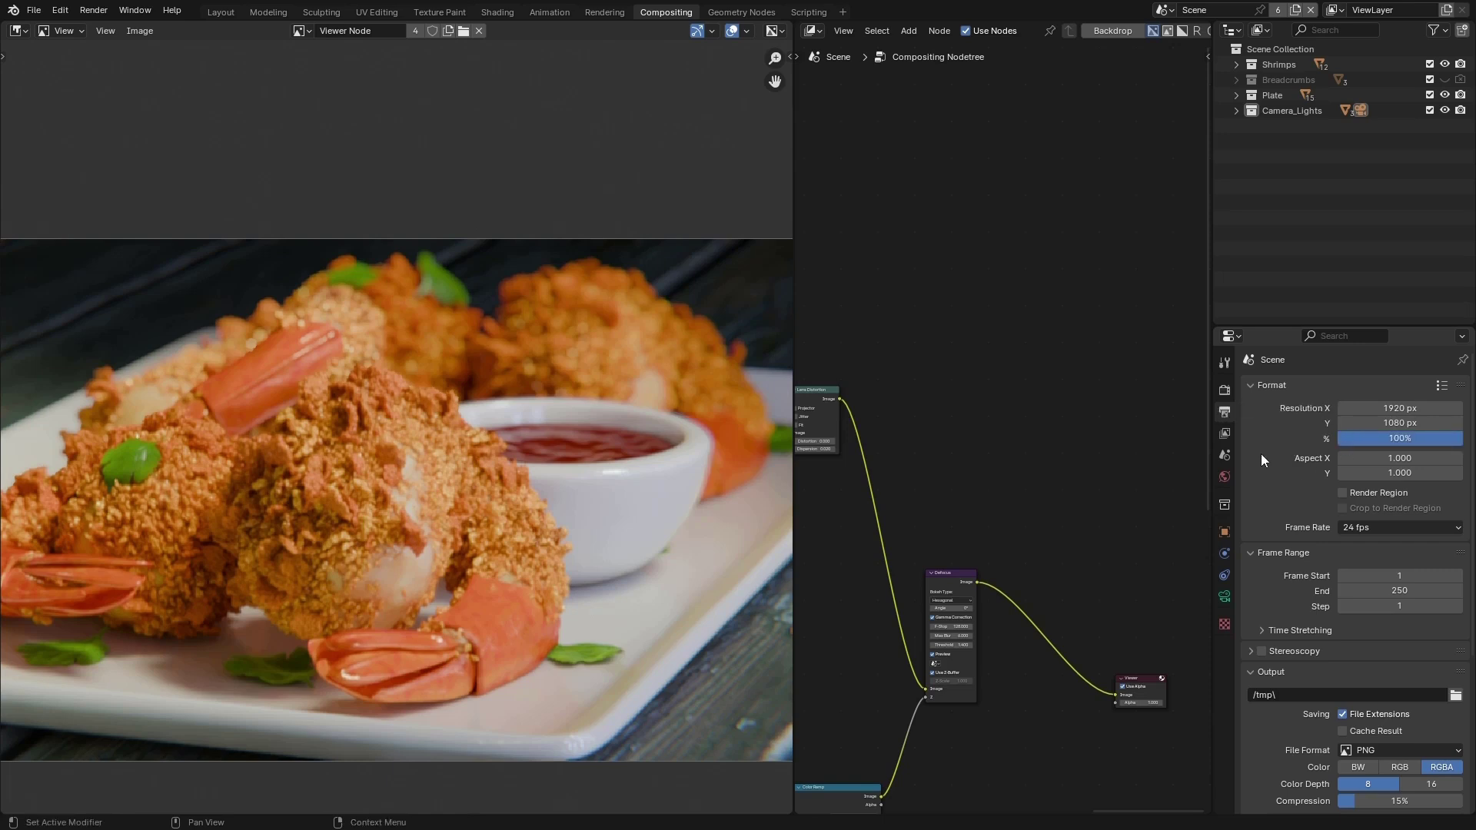
Step: Save the file and render the image after reviewing the Cycles sampling and light path settings
{"action": "left_click", "coordinate": [1224, 389]}
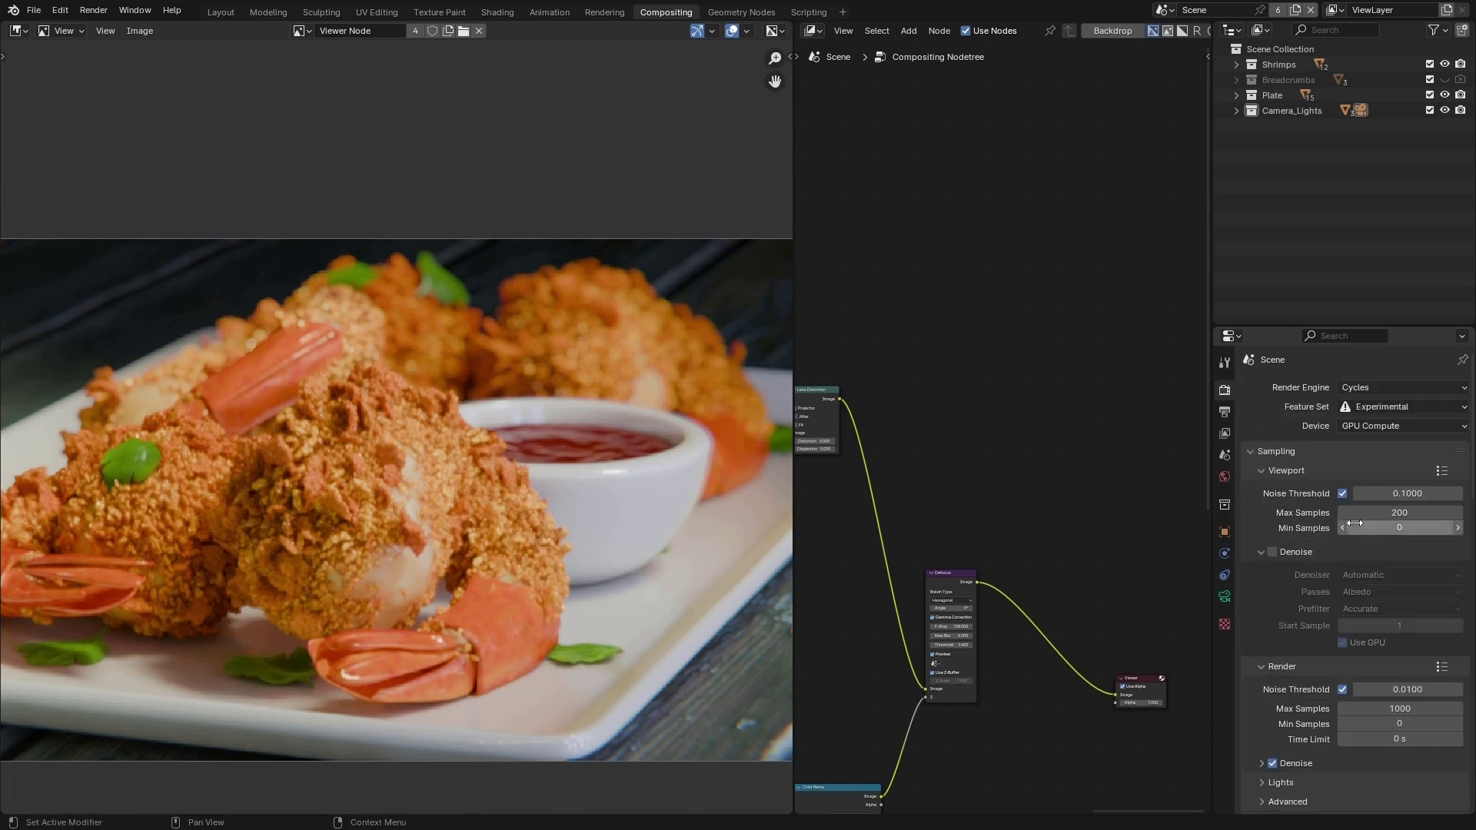
{"action": "scroll", "coordinate": [1270, 638], "scroll_direction": "down", "scroll_amount": 2}
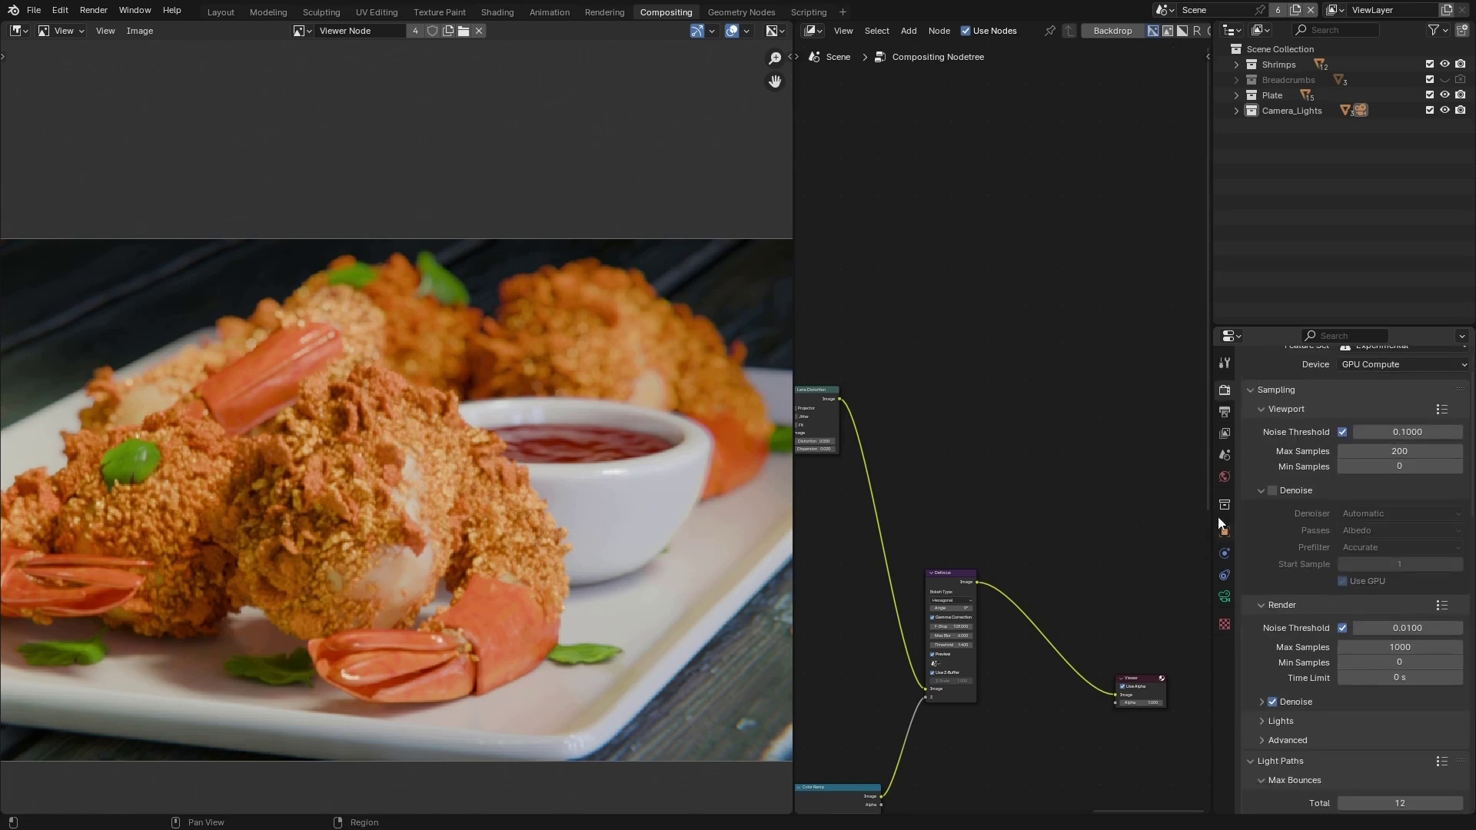
{"action": "scroll", "coordinate": [1252, 561], "scroll_direction": "down", "scroll_amount": 12}
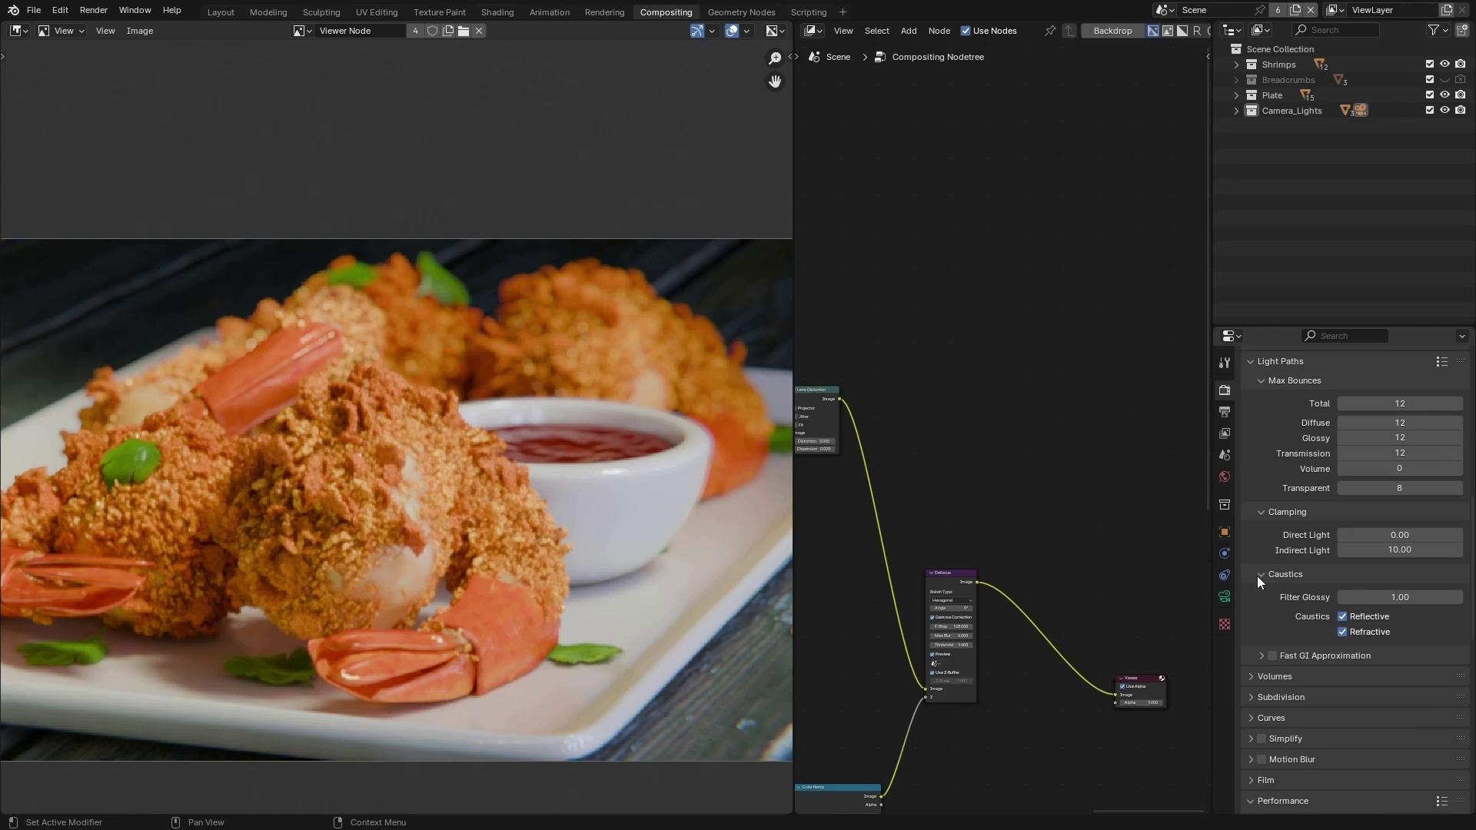
{"action": "scroll", "coordinate": [523, 478], "scroll_direction": "down", "scroll_amount": 1}
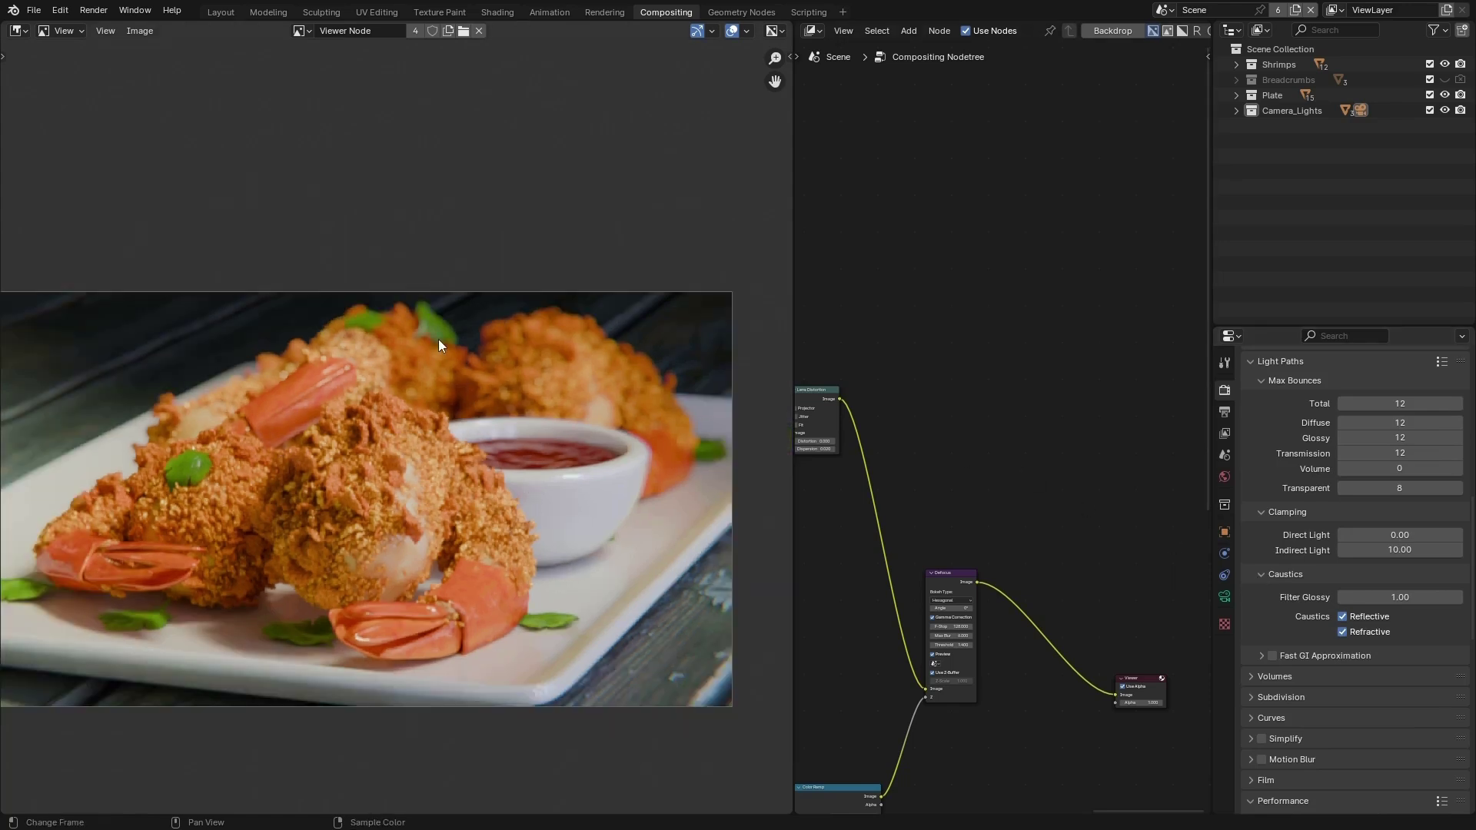
{"action": "key", "text": "ctrl+s"}
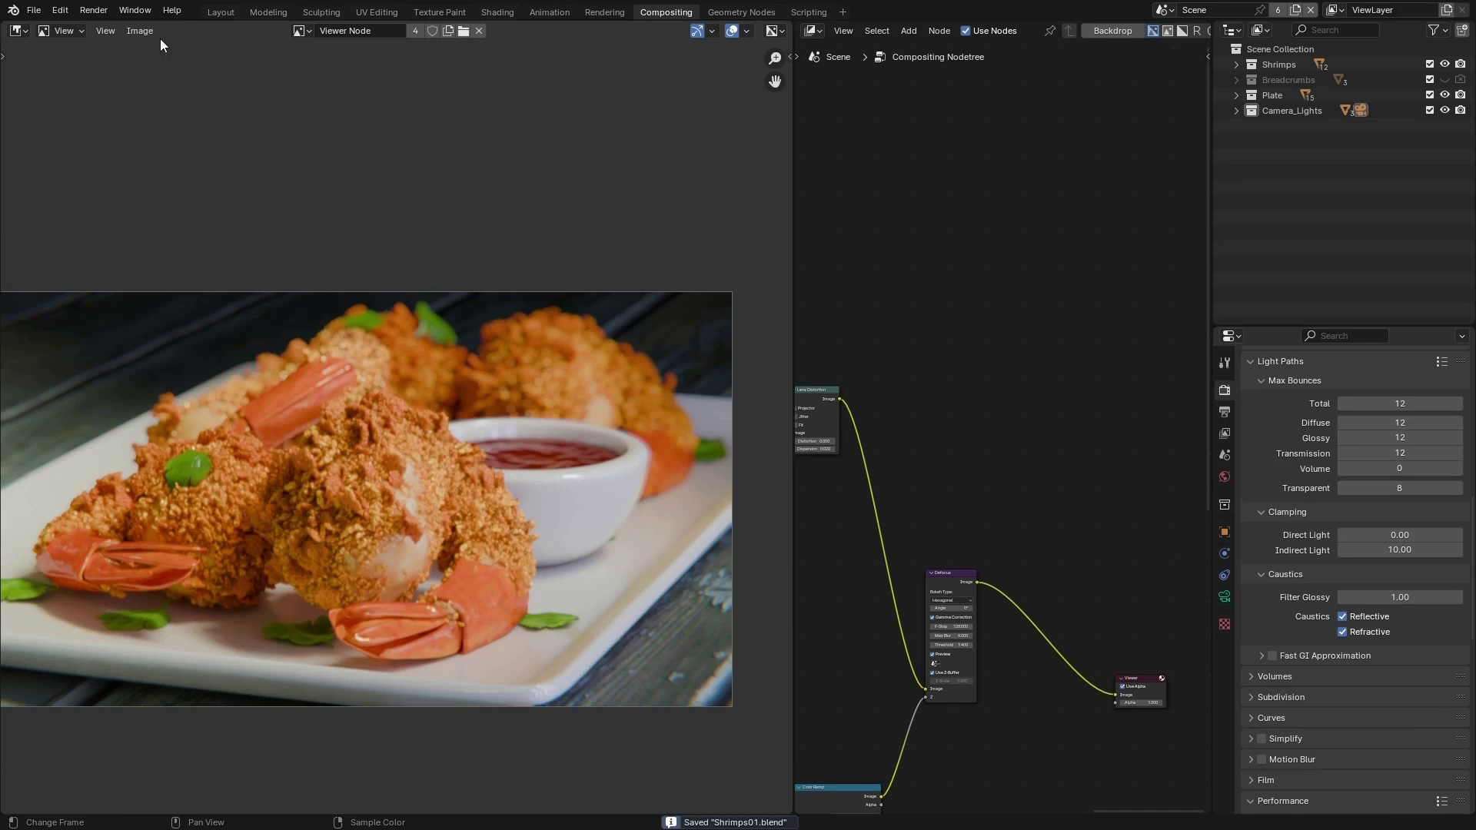
{"action": "left_click", "coordinate": [94, 10]}
{"action": "left_click", "coordinate": [107, 27]}
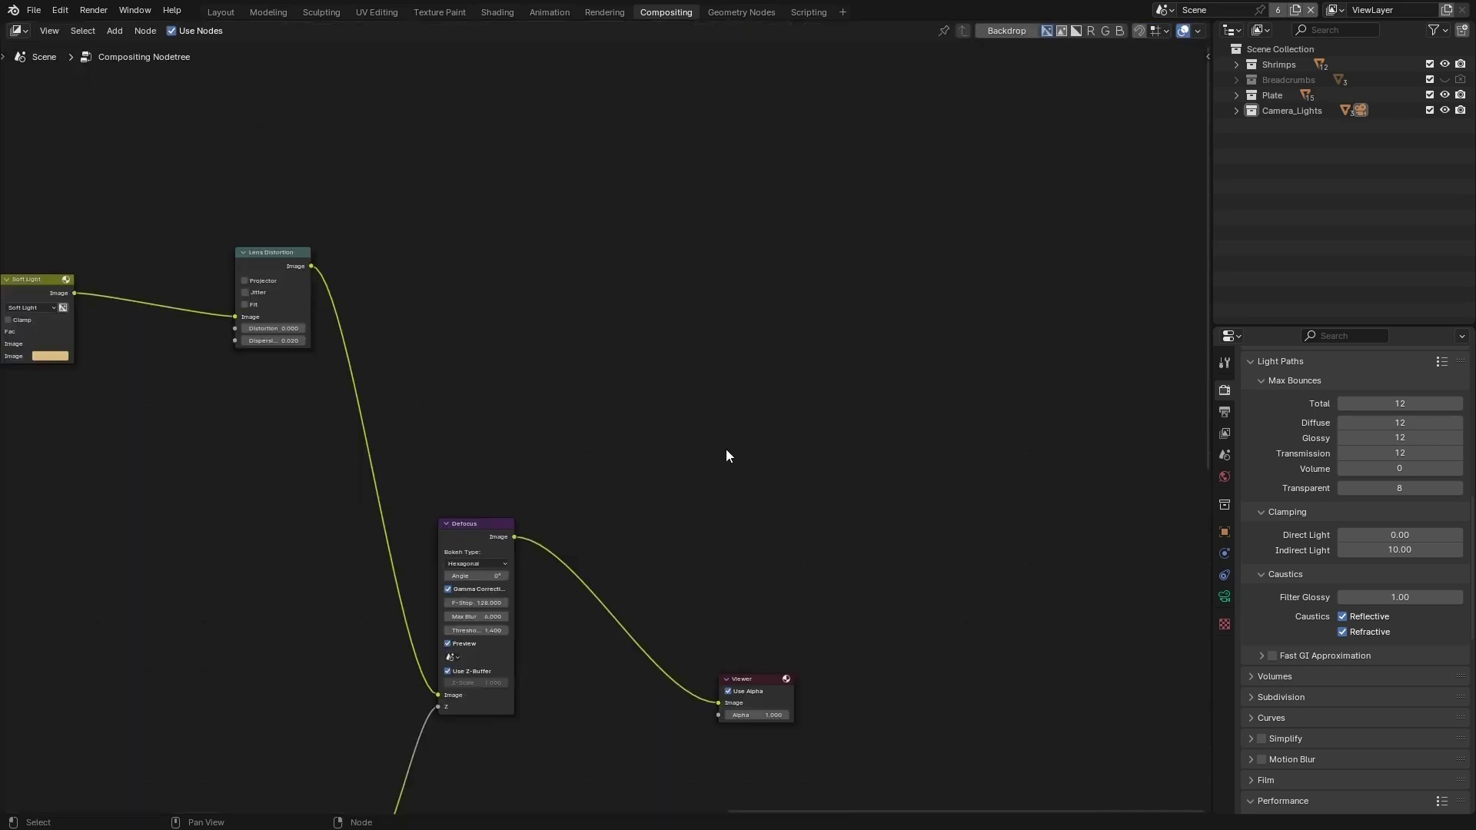
Step: Add a Composite node in the free area above the Viewer node and render the image again
{"action": "scroll", "coordinate": [725, 449], "scroll_direction": "down", "scroll_amount": 1}
{"action": "key", "text": "F3"}
{"action": "type", "text": "com"}
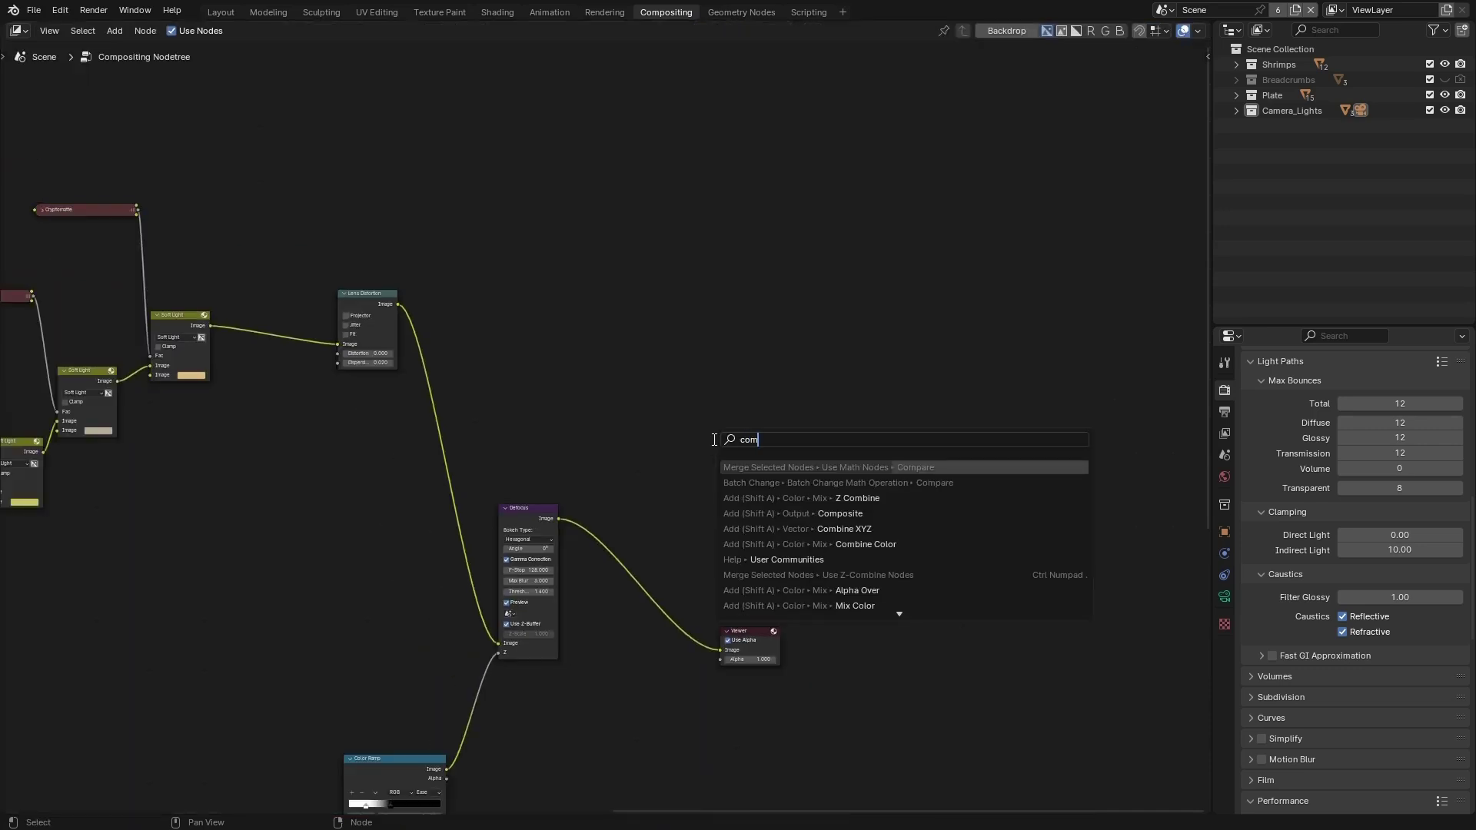
{"action": "type", "text": "pos"}
{"action": "key", "text": "Return"}
{"action": "left_click", "coordinate": [715, 439]}
{"action": "key", "text": "F12"}
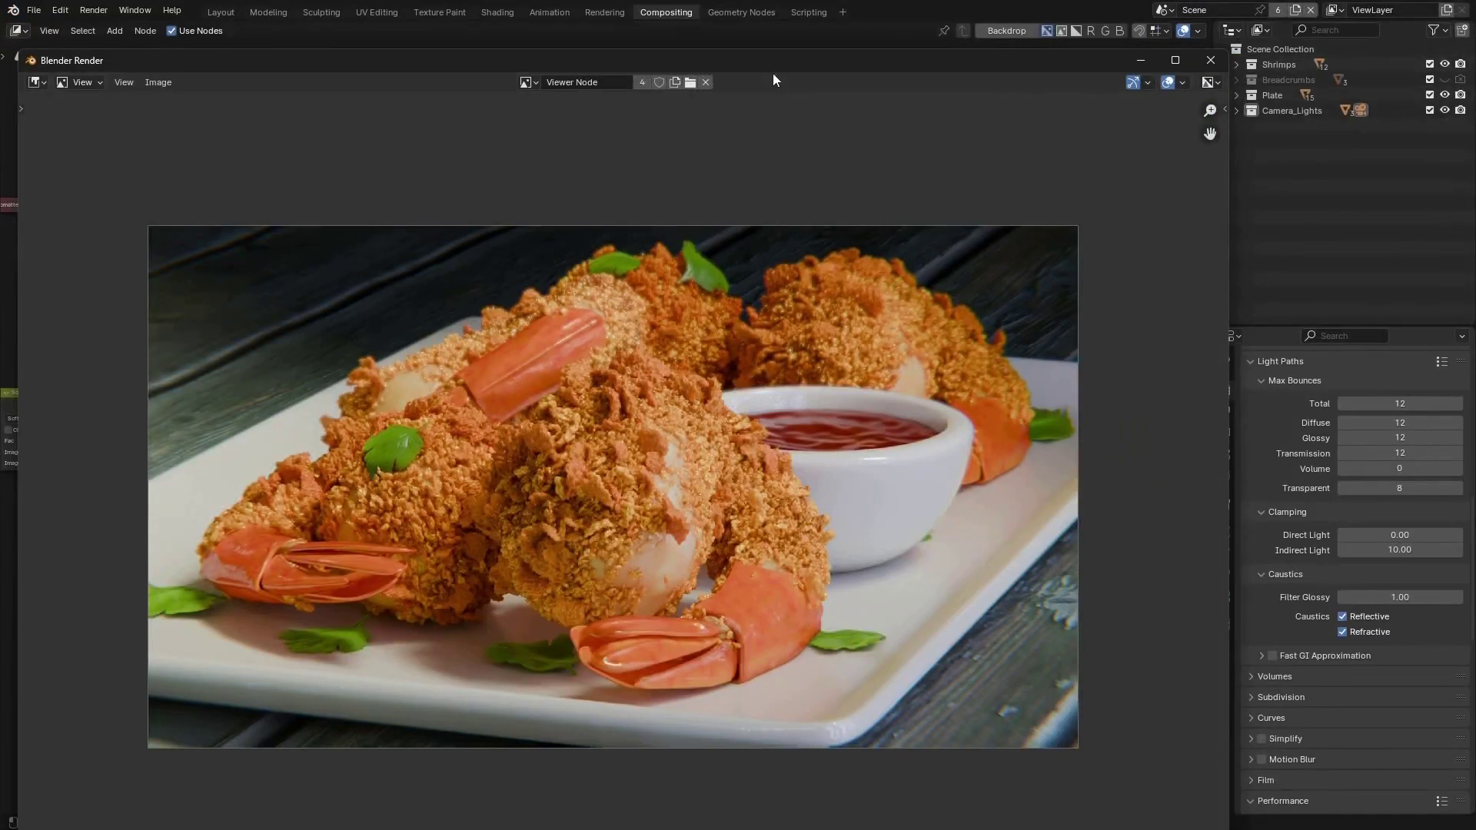
Step: Move the render window aside and examine the Defocus node's settings in the compositing node tree
{"action": "left_click_drag", "start_coordinate": [790, 60], "coordinate": [820, 28]}
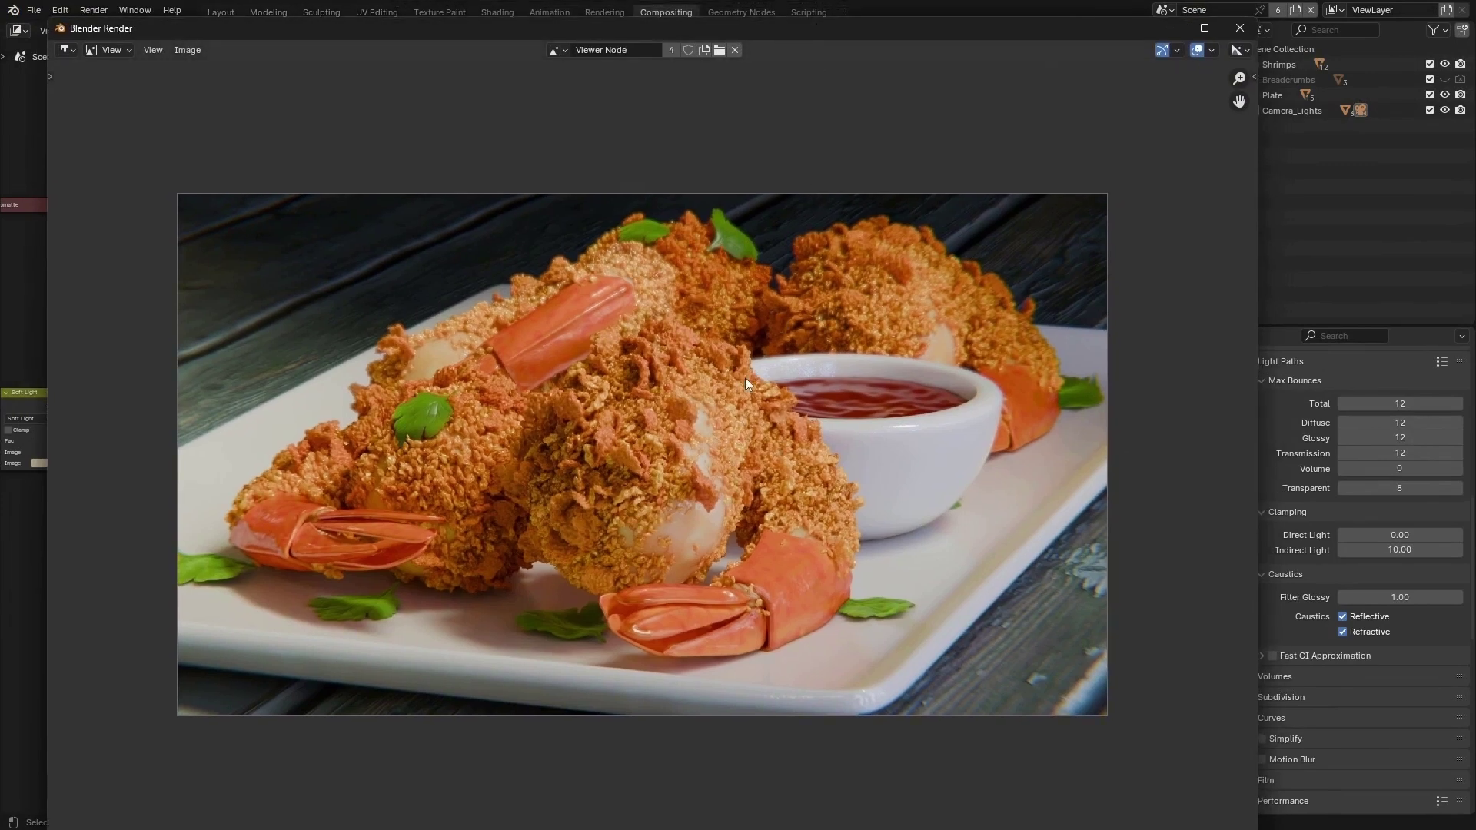
{"action": "left_click_drag", "start_coordinate": [922, 40], "coordinate": [267, 63]}
{"action": "scroll", "coordinate": [781, 451], "scroll_direction": "down", "scroll_amount": 3}
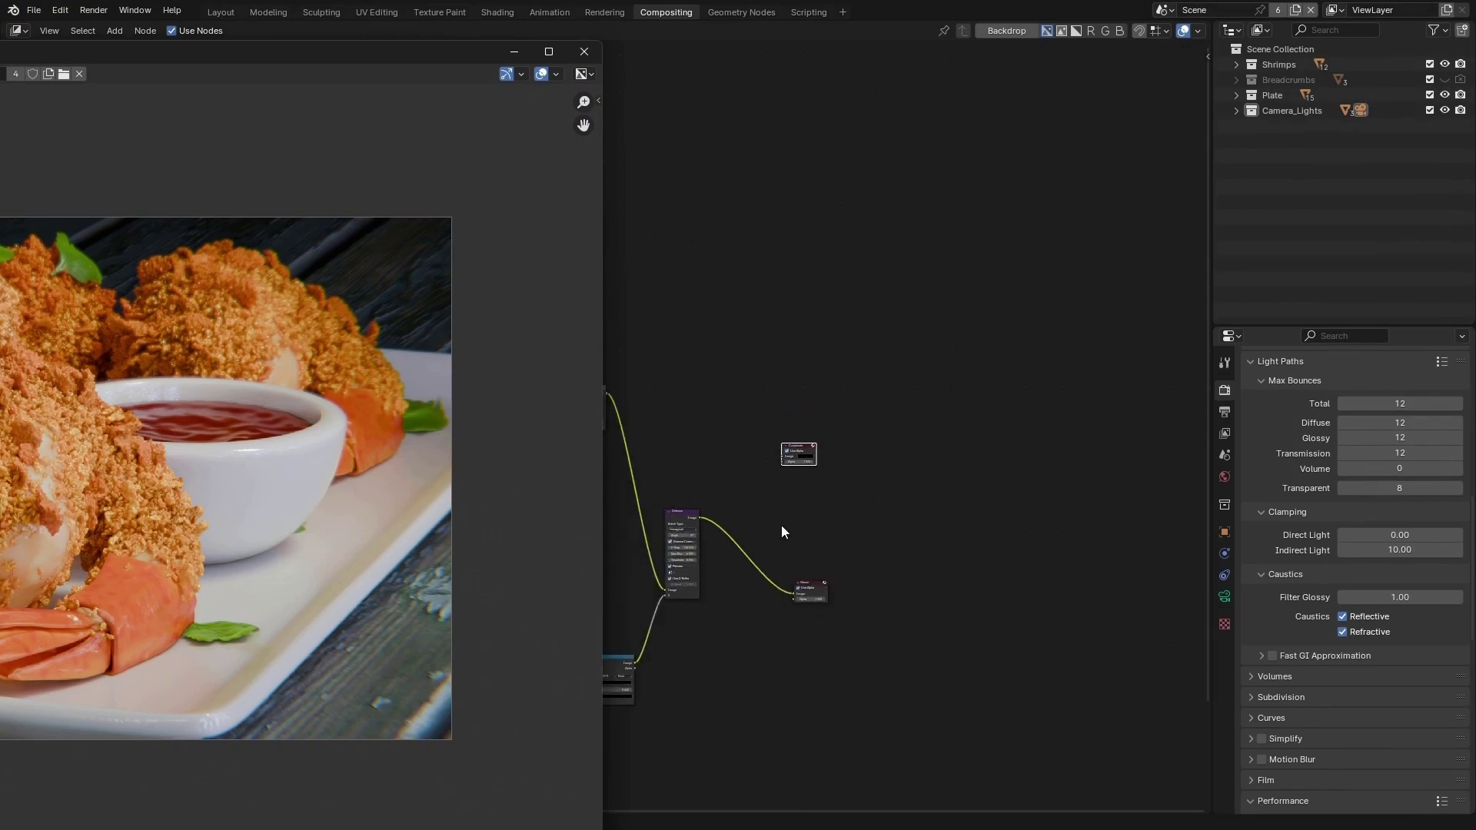
{"action": "scroll", "coordinate": [680, 561], "scroll_direction": "up", "scroll_amount": 6}
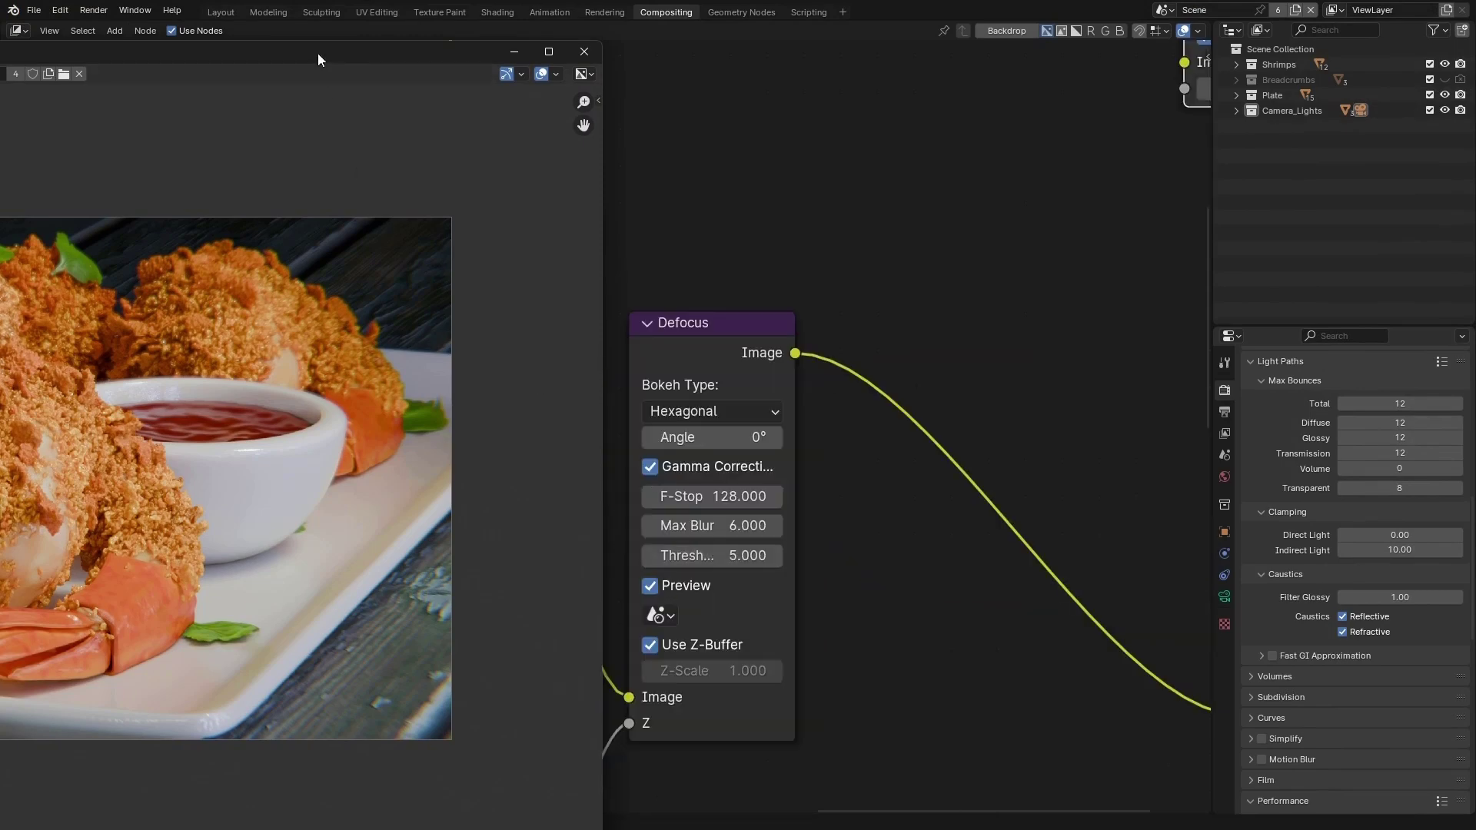
Step: Maximize the render window and examine the composited shrimp image at several magnifications
{"action": "left_click_drag", "start_coordinate": [319, 59], "coordinate": [861, 63]}
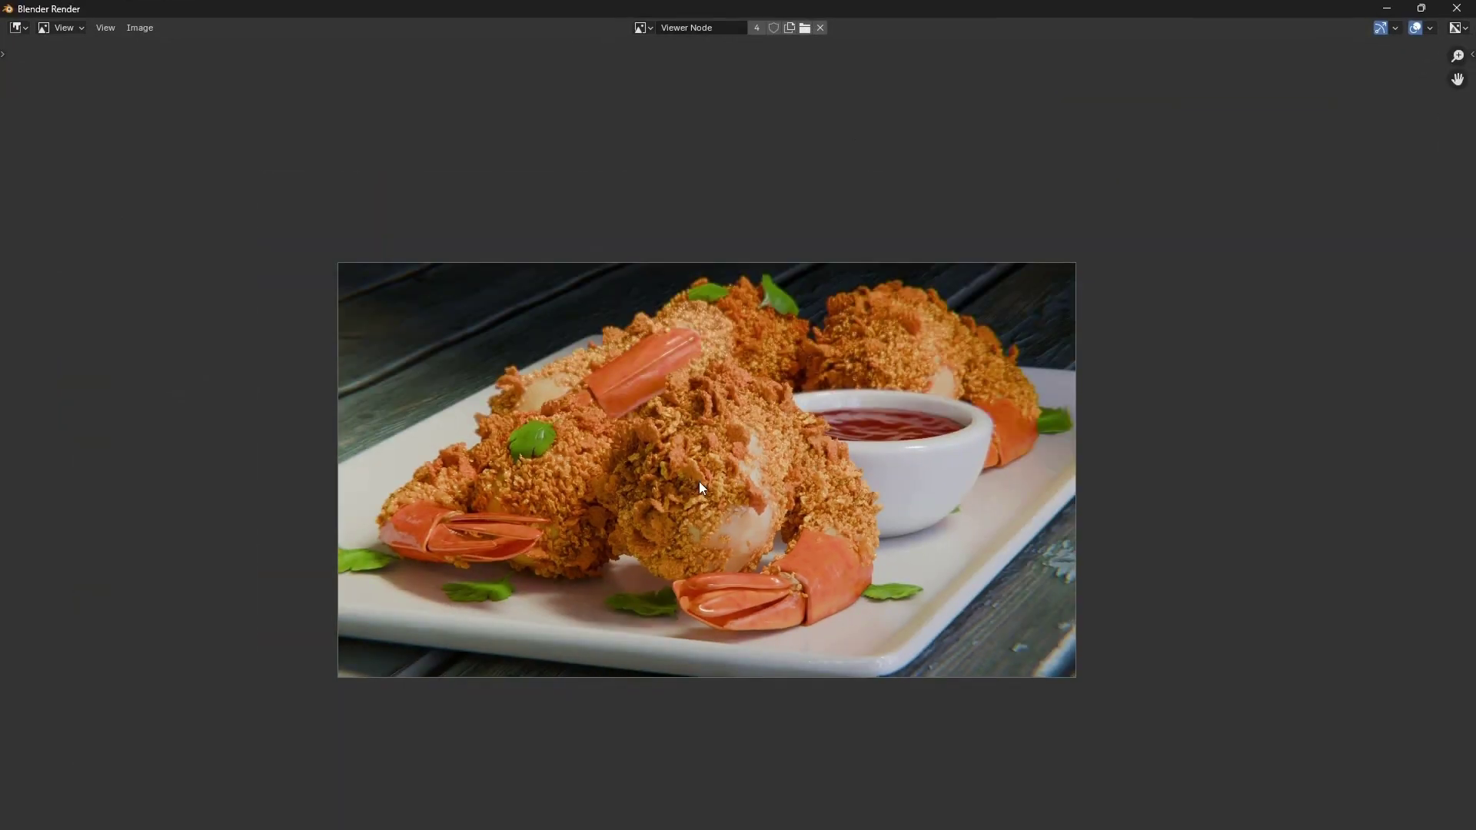
{"action": "scroll", "coordinate": [698, 481], "scroll_direction": "up", "scroll_amount": 2}
{"action": "scroll", "coordinate": [698, 482], "scroll_direction": "down", "scroll_amount": 1}
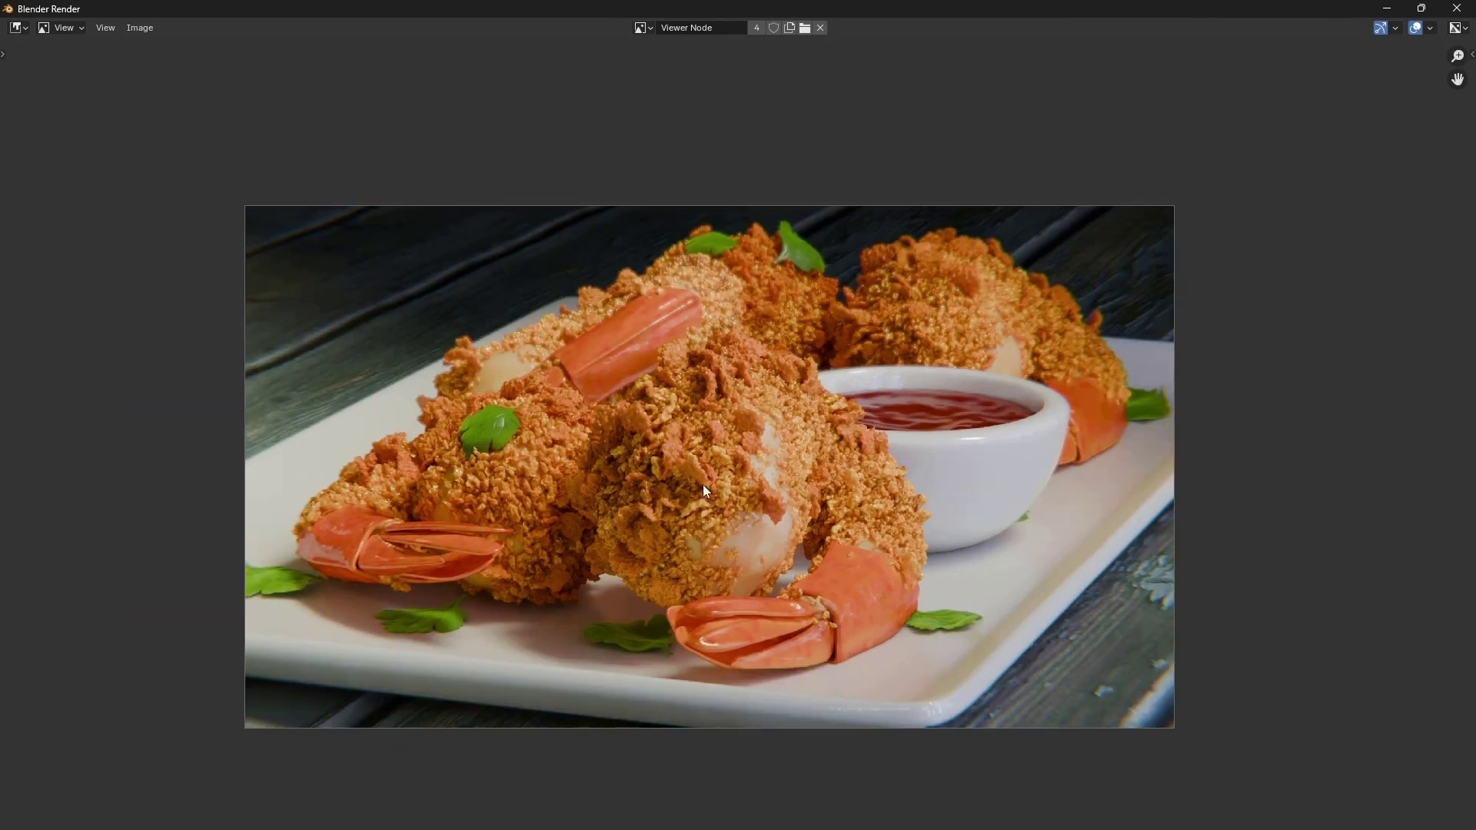
{"action": "scroll", "coordinate": [727, 413], "scroll_direction": "up", "scroll_amount": 2}
{"action": "scroll", "coordinate": [689, 490], "scroll_direction": "down", "scroll_amount": 2}
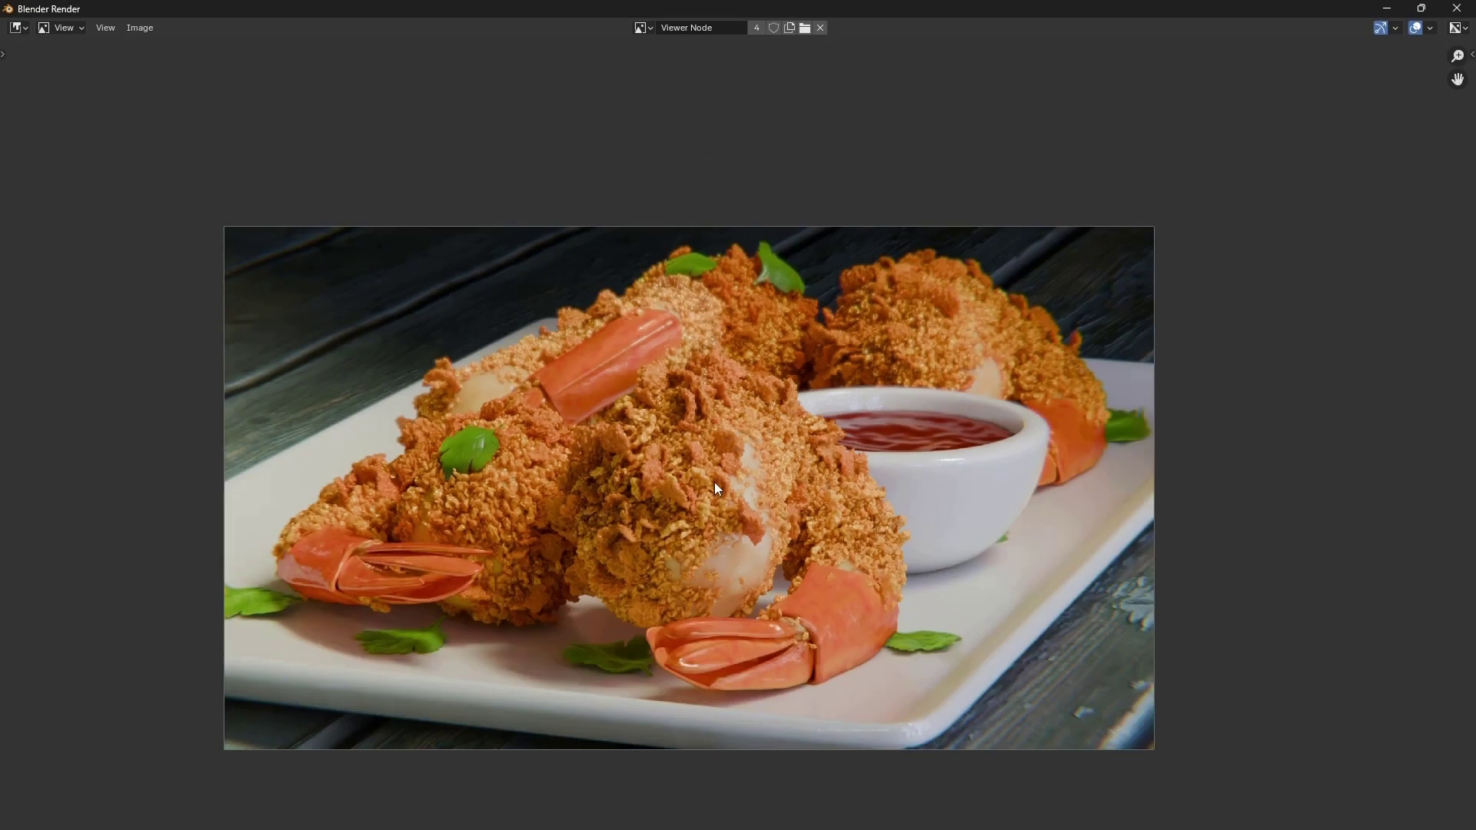
{"action": "scroll", "coordinate": [716, 492], "scroll_direction": "up", "scroll_amount": 2}
{"action": "scroll", "coordinate": [716, 503], "scroll_direction": "down", "scroll_amount": 2}
{"action": "scroll", "coordinate": [717, 509], "scroll_direction": "down", "scroll_amount": 1}
{"action": "scroll", "coordinate": [726, 511], "scroll_direction": "up", "scroll_amount": 1}
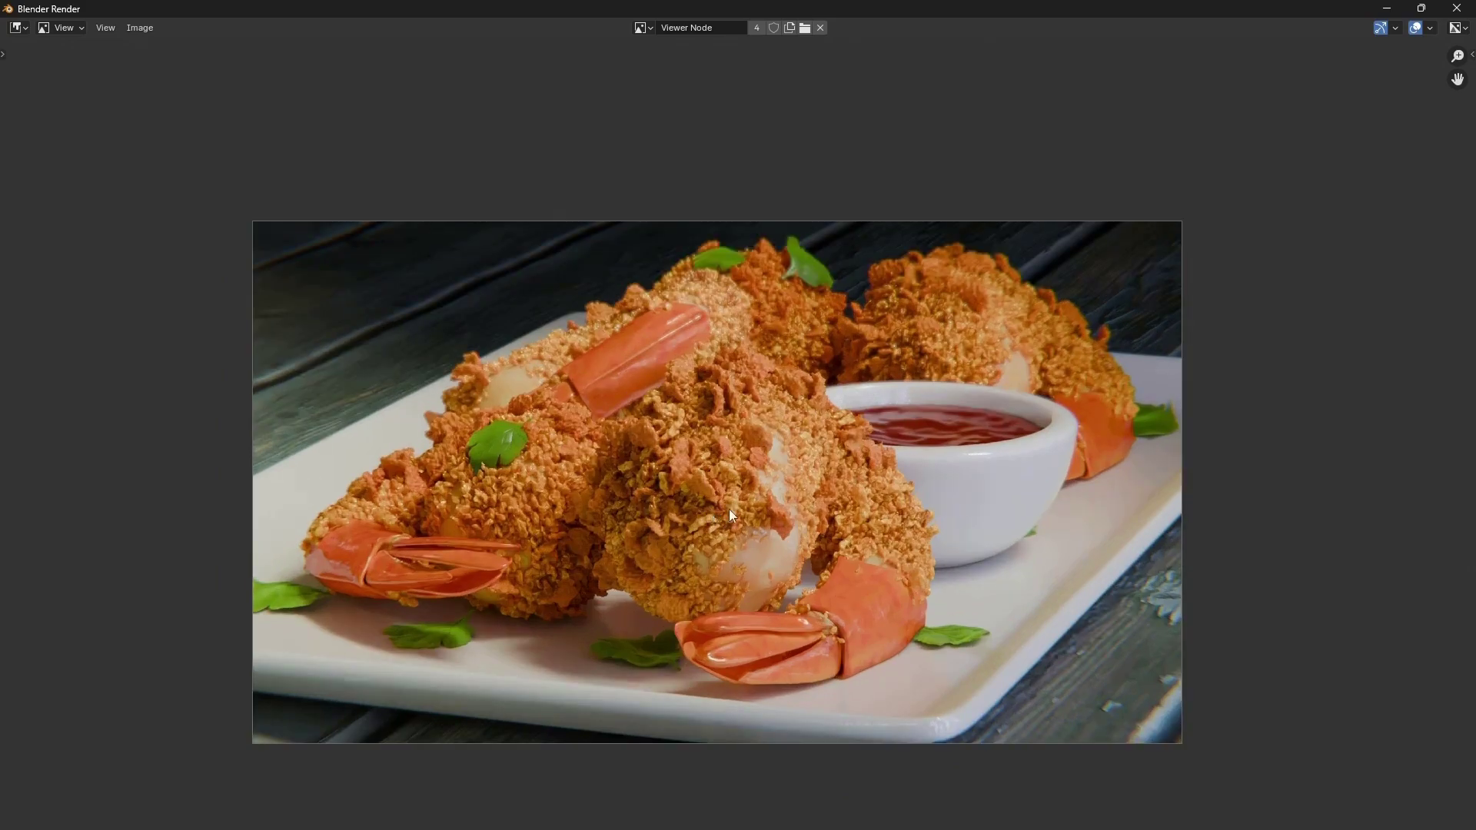
{"action": "scroll", "coordinate": [729, 500], "scroll_direction": "down", "scroll_amount": 1}
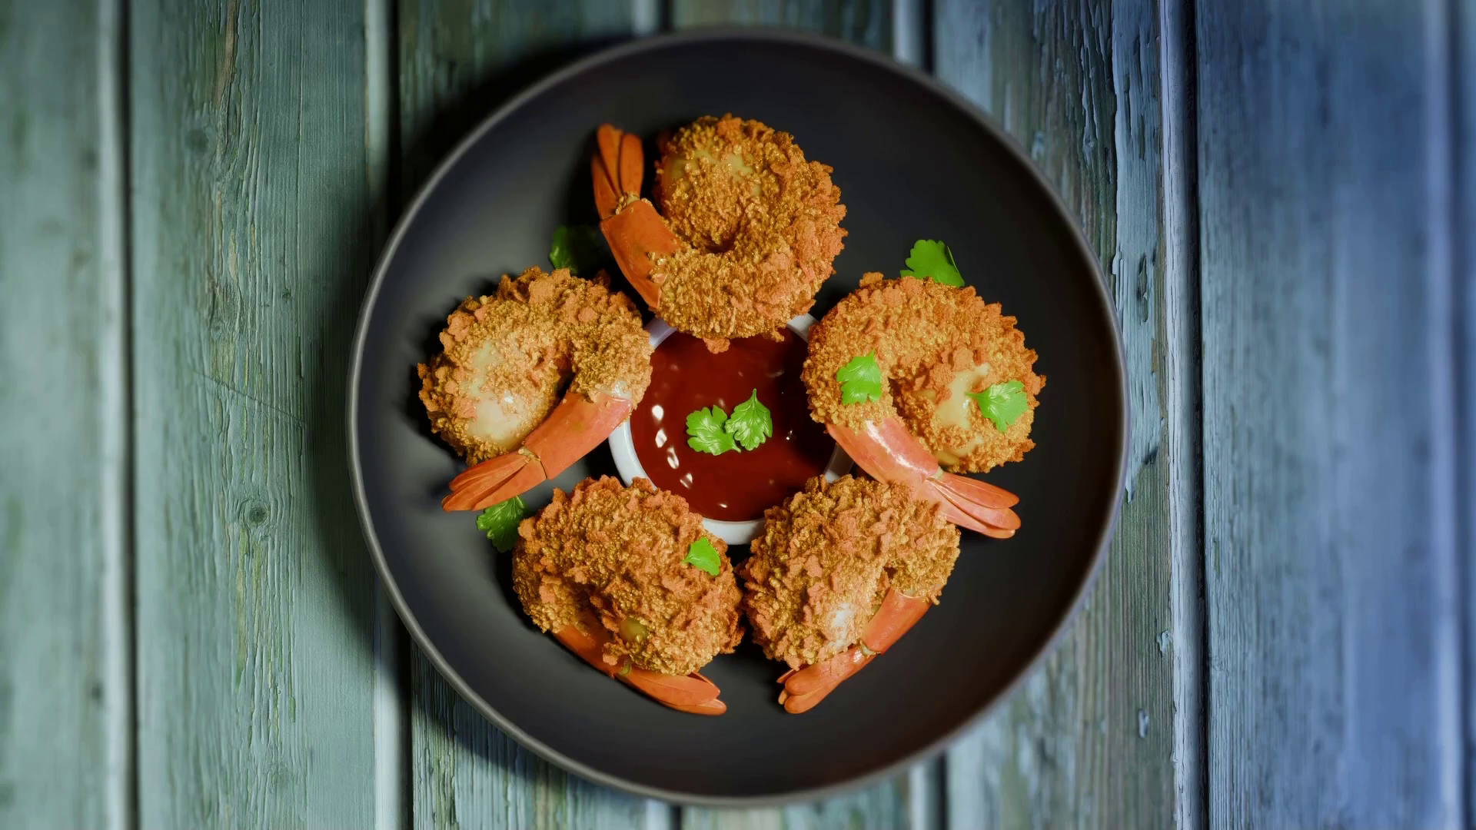